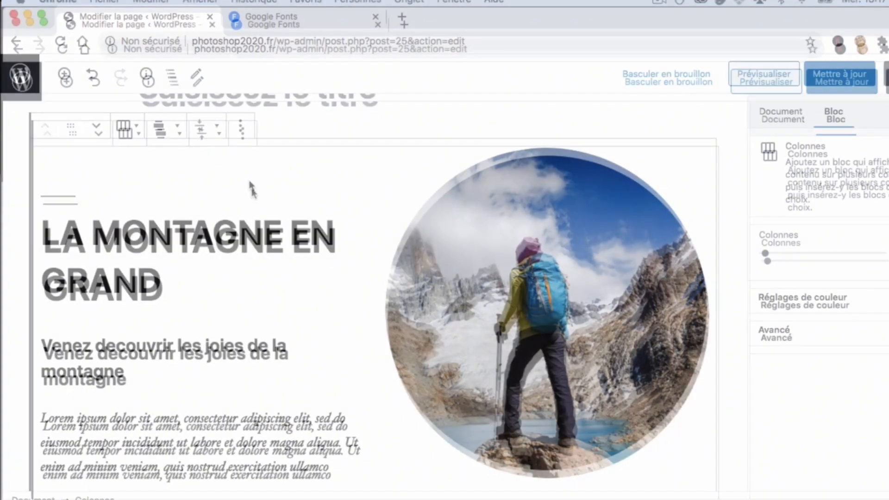
Step: Save the pending changes to the mountain page and leave the editor for the list of all pages
click(16, 72)
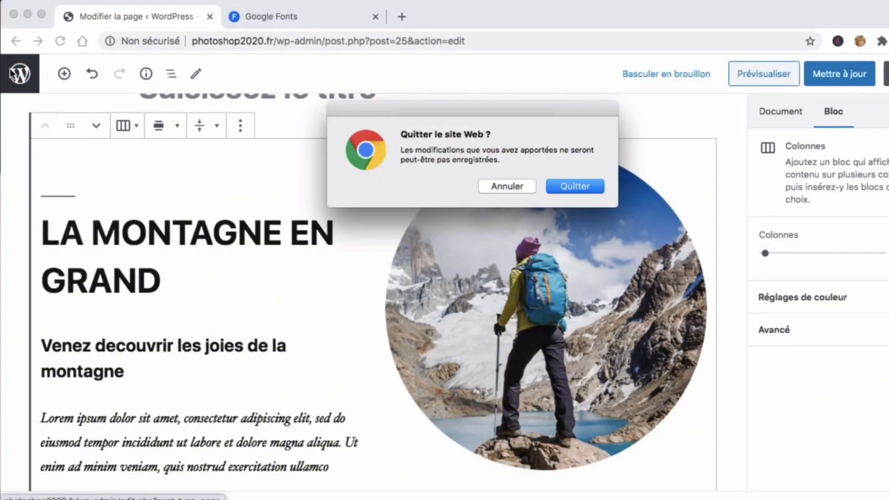
click(529, 186)
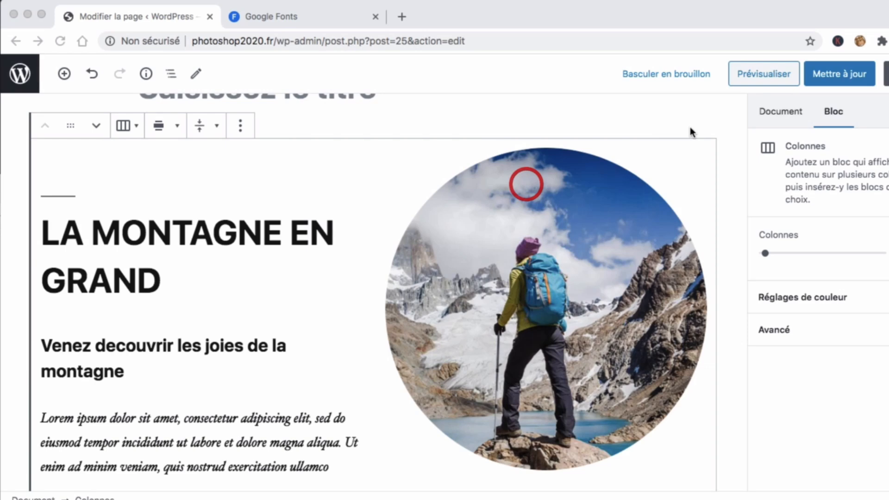
click(836, 73)
click(836, 74)
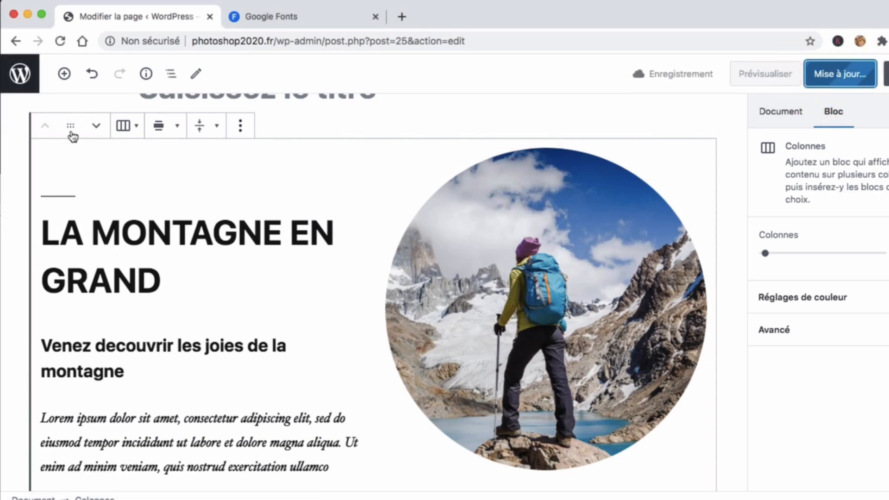
click(19, 73)
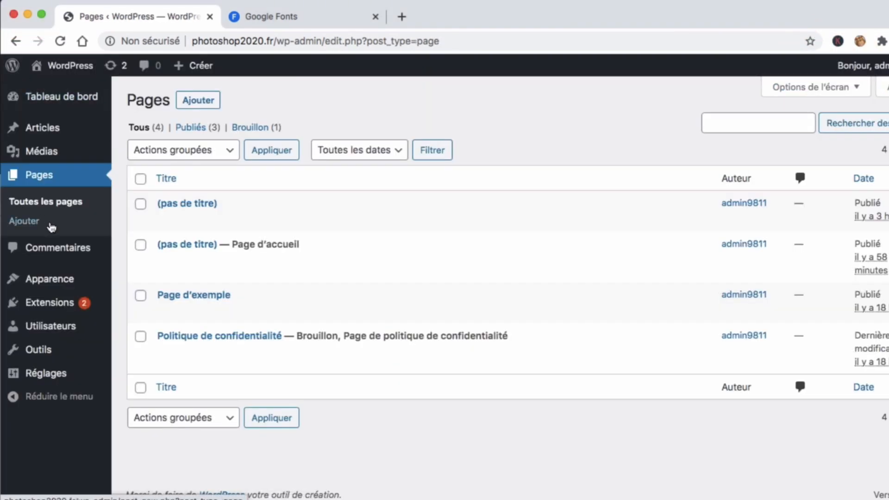
Step: Open the theme customizer and bring up its additional CSS editor
mouse_move(46, 278)
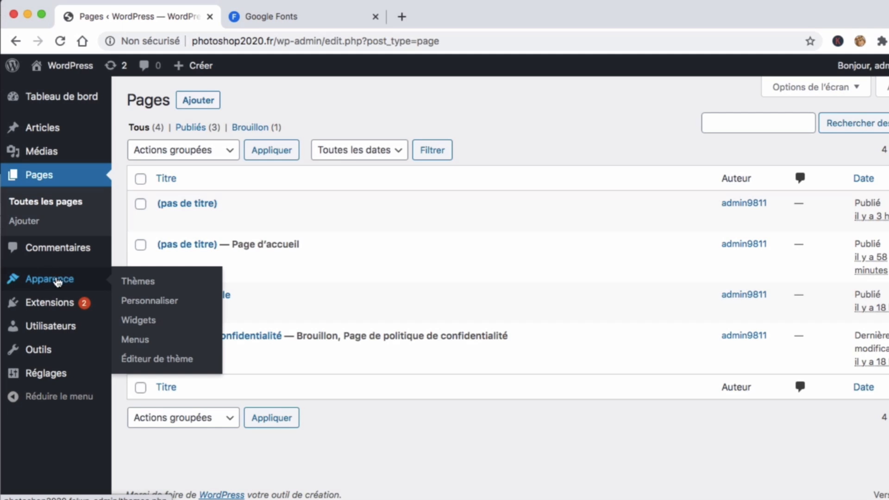
click(147, 302)
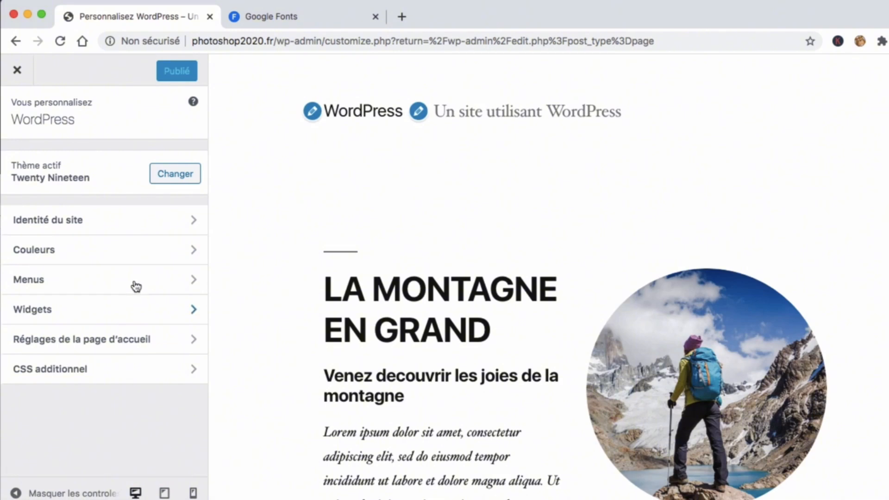
click(64, 379)
scroll(67, 372, down, 5)
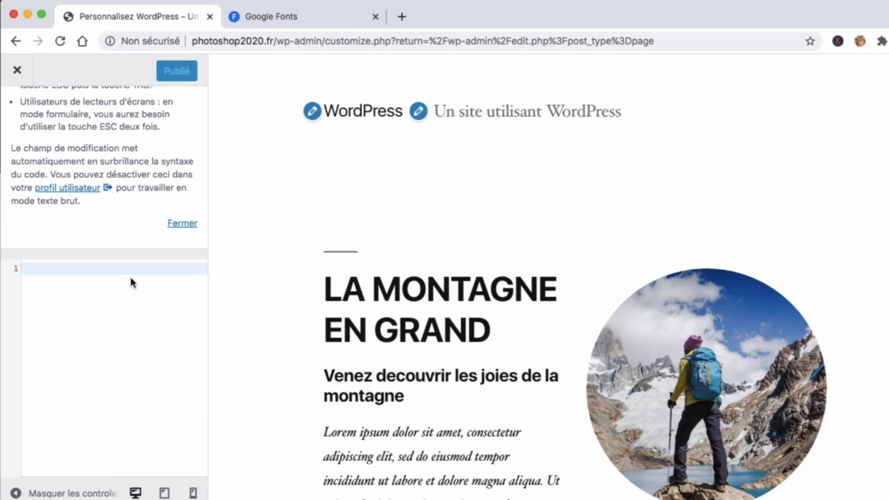
Step: Switch to Google Fonts and filter the font catalogue to the Handwriting category only
click(308, 21)
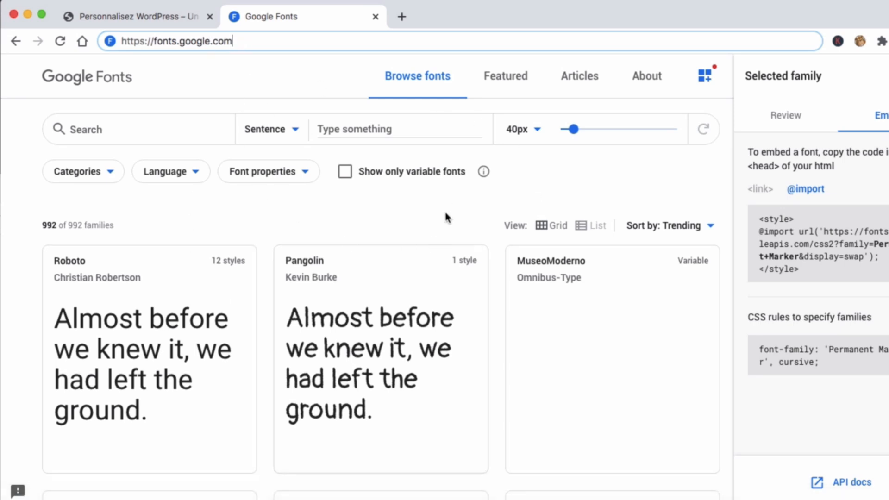
click(83, 75)
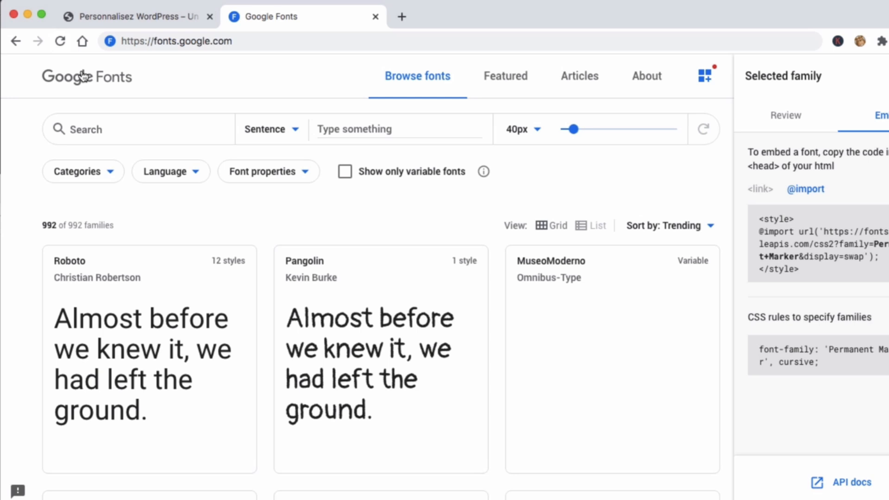
click(88, 171)
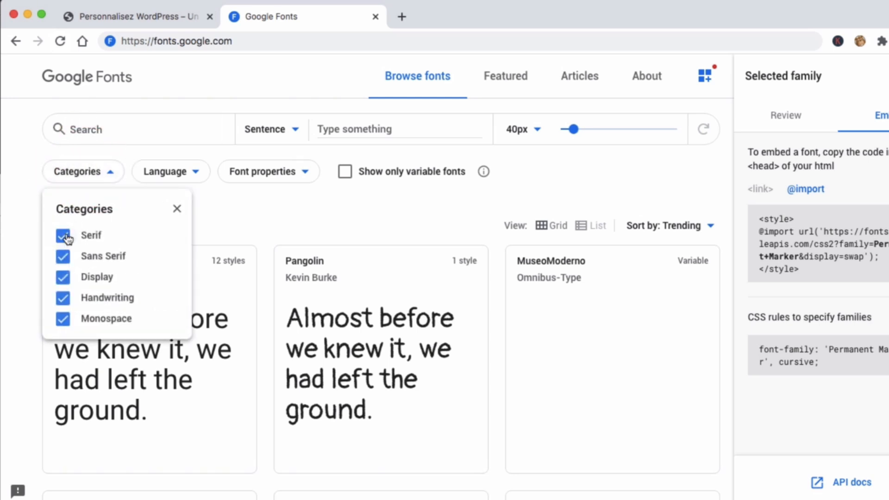
click(63, 236)
click(63, 256)
click(63, 277)
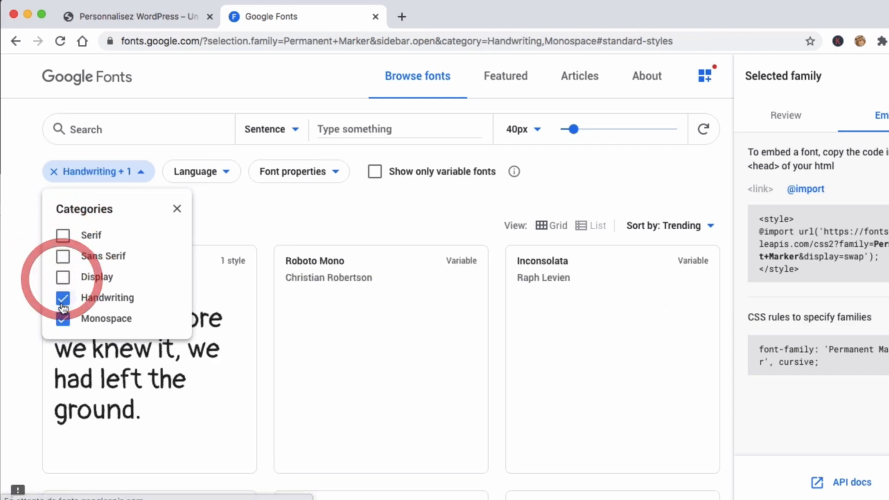
click(63, 319)
click(240, 233)
Step: Browse the handwriting fonts and open the Rock Salt family page
scroll(243, 235, down, 2)
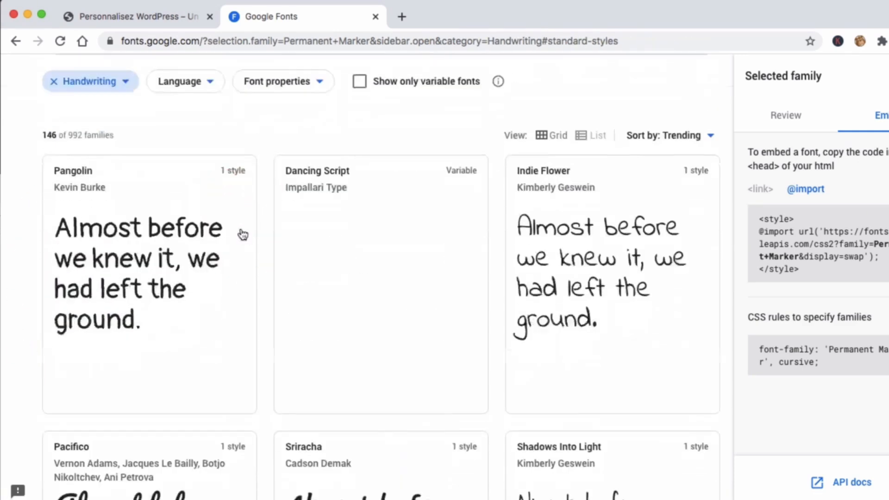
scroll(243, 235, down, 10)
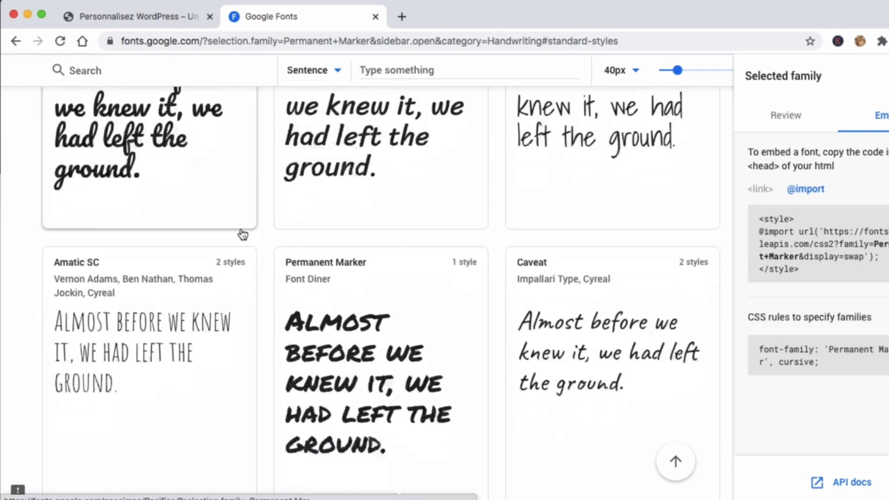
scroll(242, 235, down, 10)
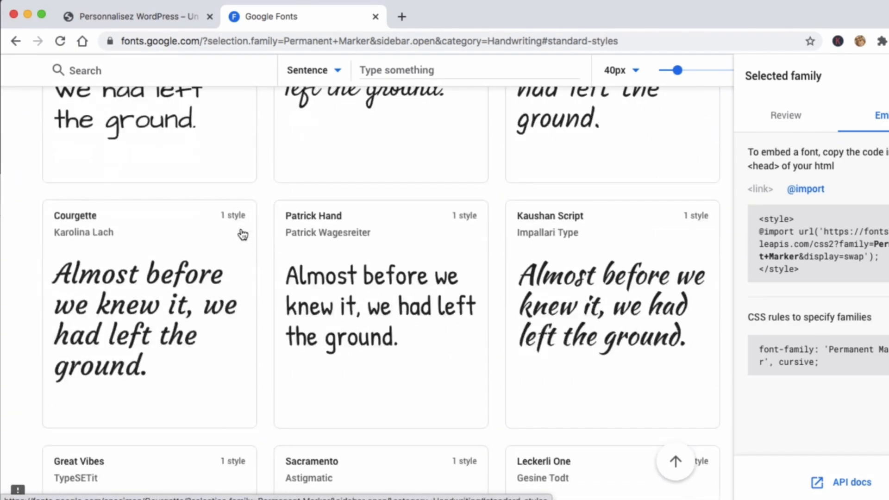
scroll(243, 234, down, 10)
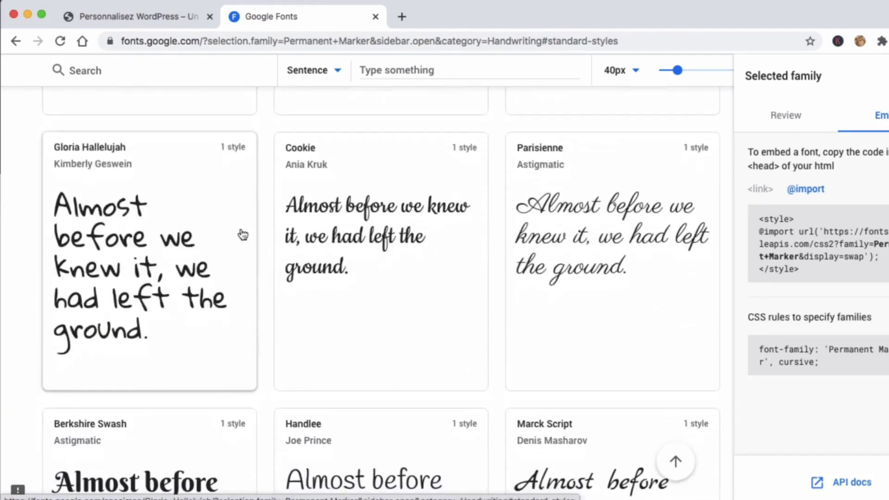
scroll(243, 234, down, 8)
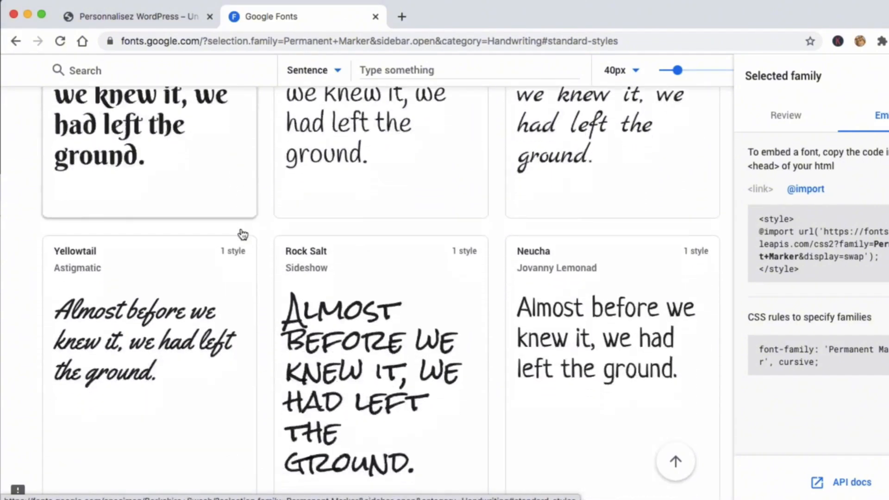
scroll(242, 235, down, 1)
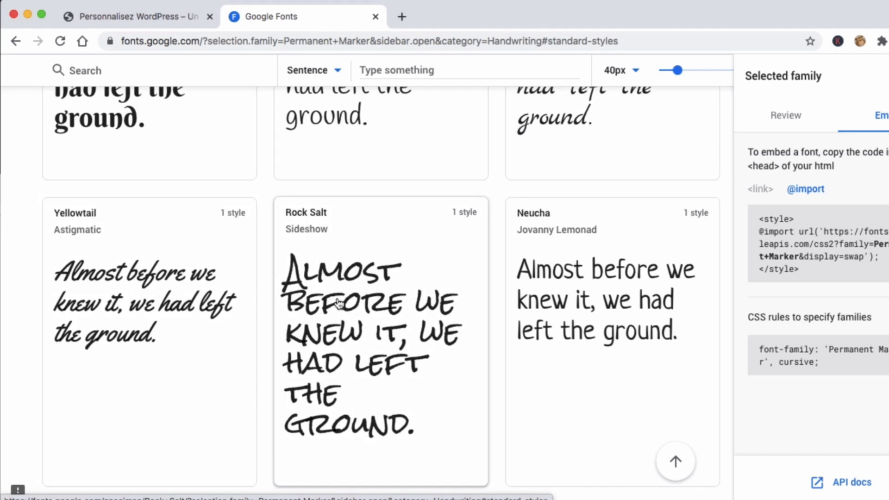
click(339, 303)
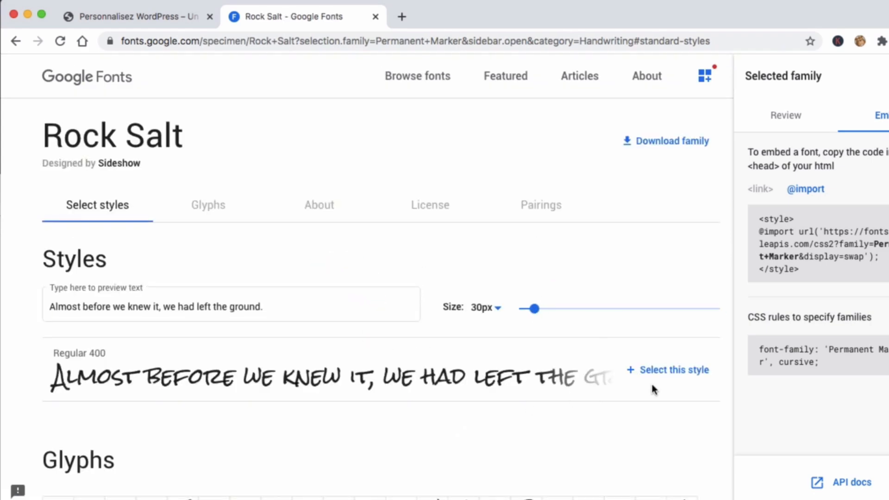
Step: Add the Rock Salt Regular 400 style to the selected families and hide the selection sidebar
scroll(665, 377, down, 4)
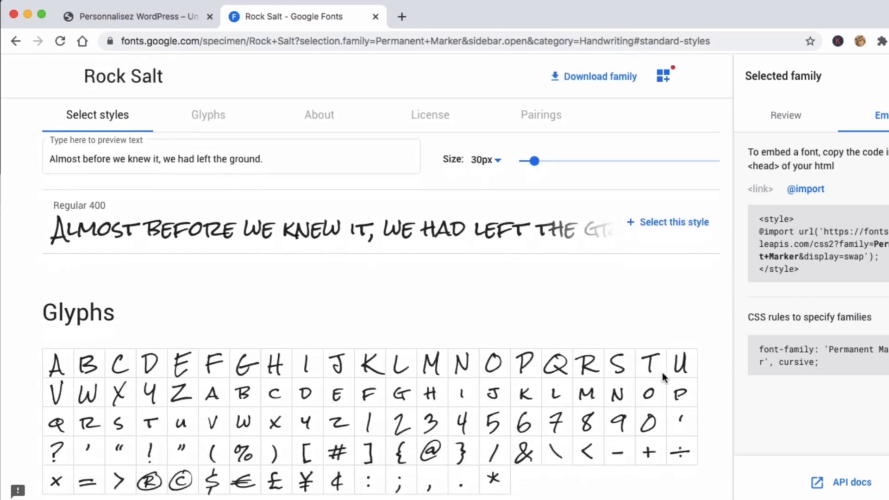
click(686, 285)
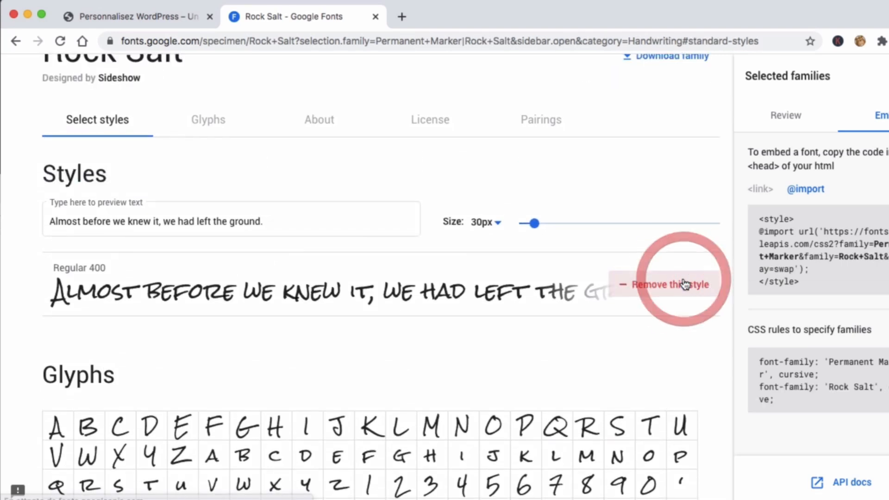
click(888, 76)
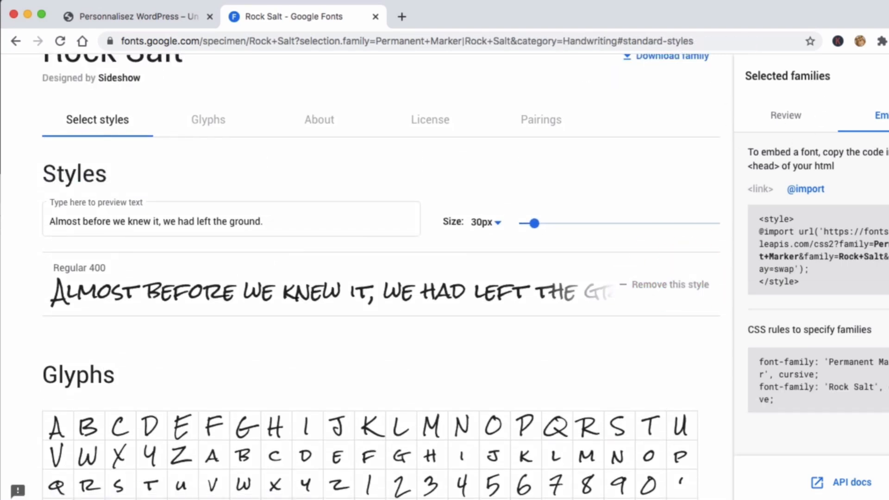
click(832, 290)
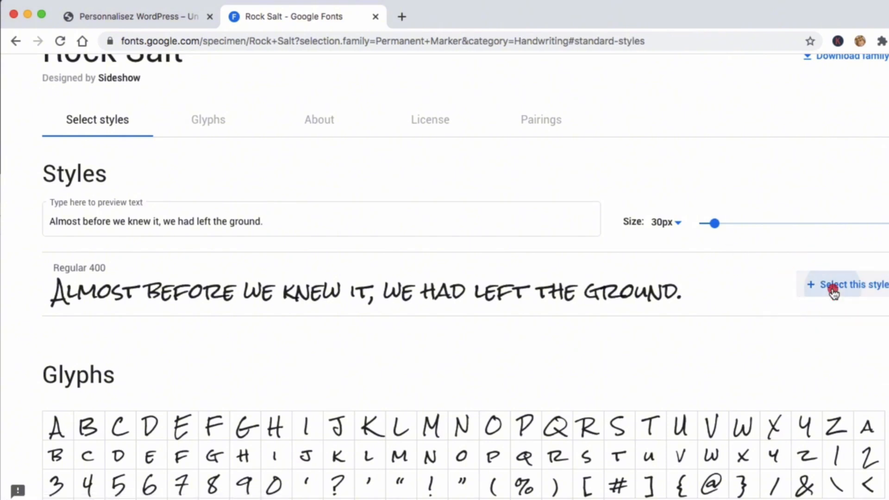
click(834, 290)
Step: Download the Rock Salt family, and deselect and reselect its Regular 400 style
scroll(862, 157, up, 2)
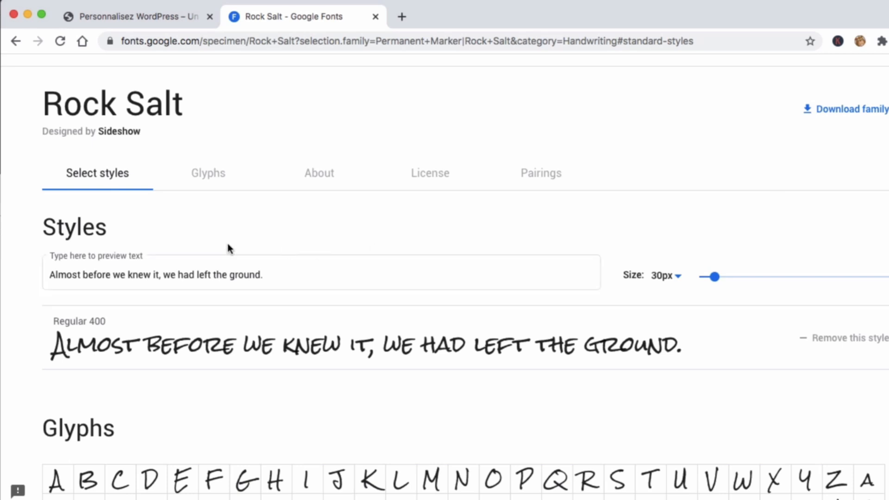
click(864, 111)
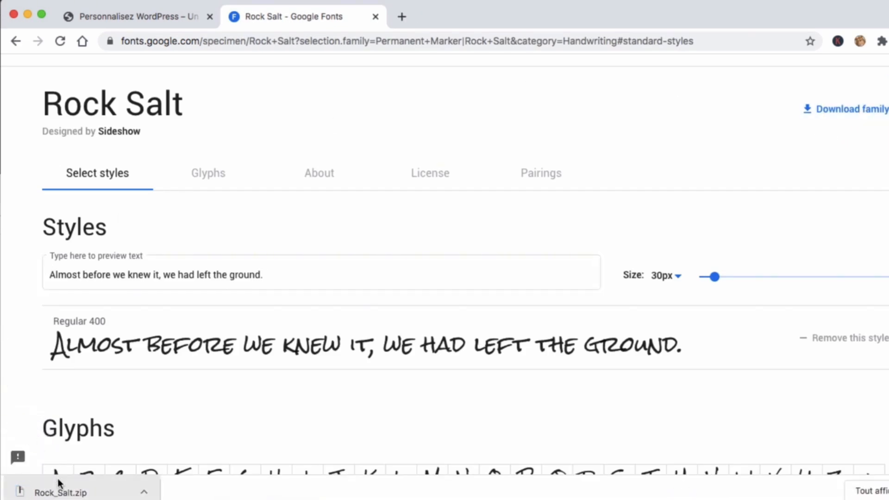
click(857, 342)
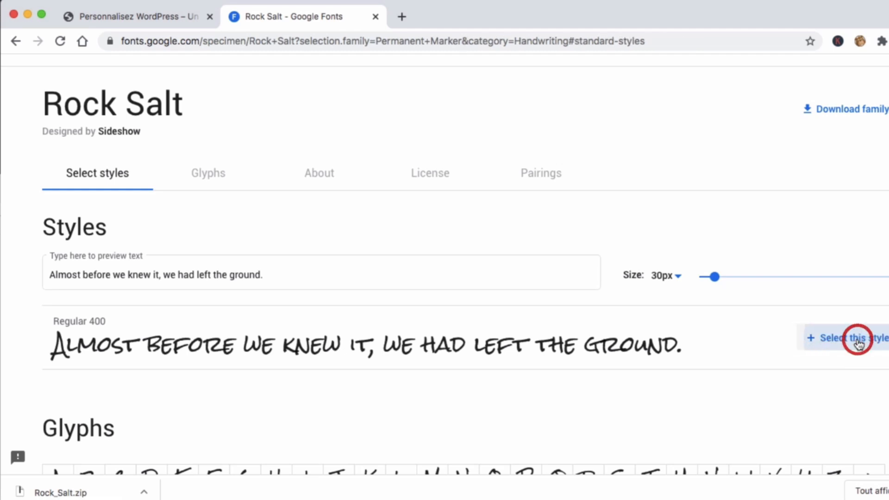
click(858, 343)
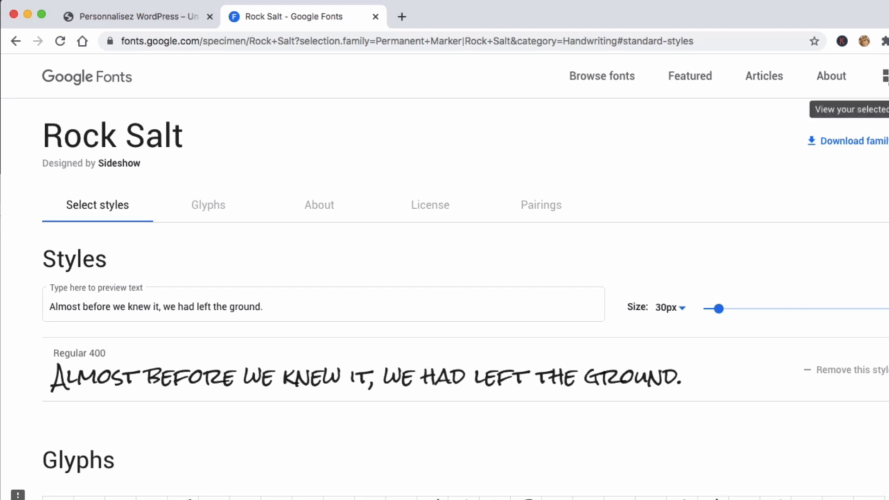
Step: Review the selected families and remove Permanent Marker, keeping only Rock Salt
click(886, 77)
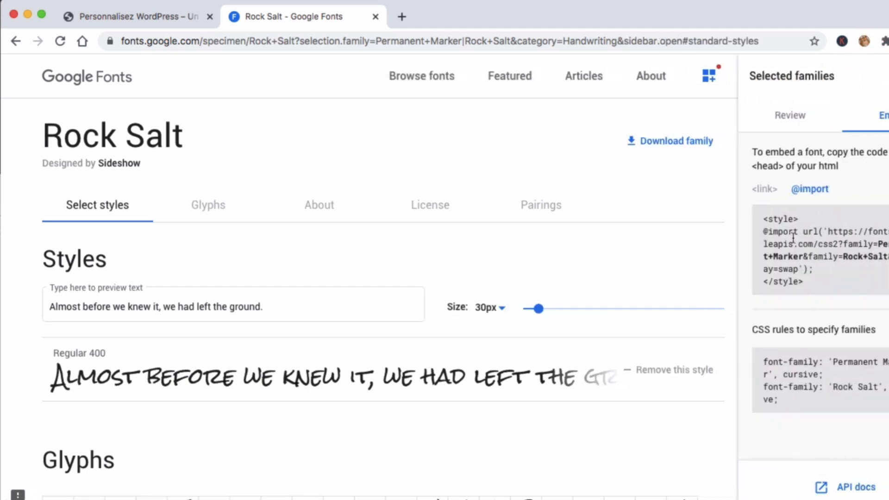
click(782, 116)
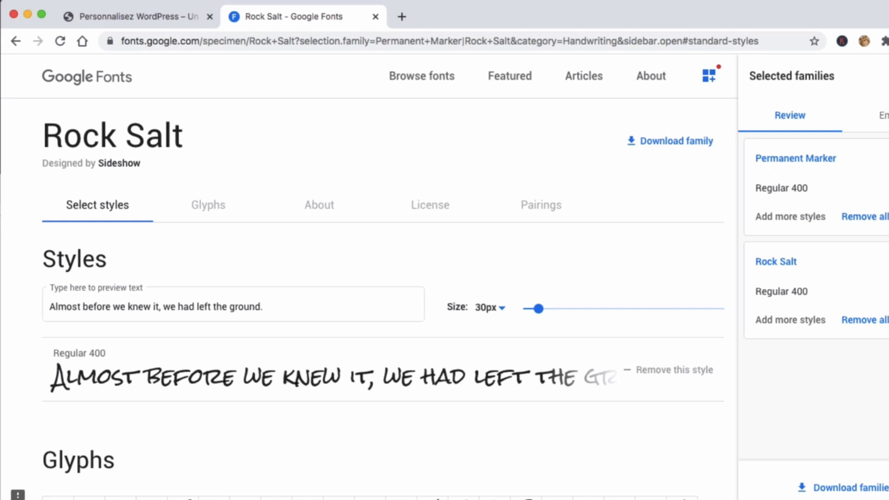
click(883, 217)
click(872, 318)
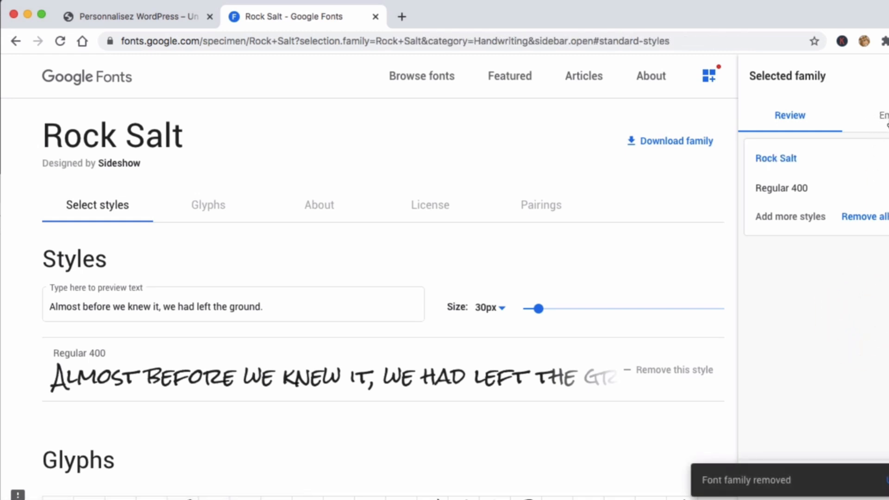
click(883, 115)
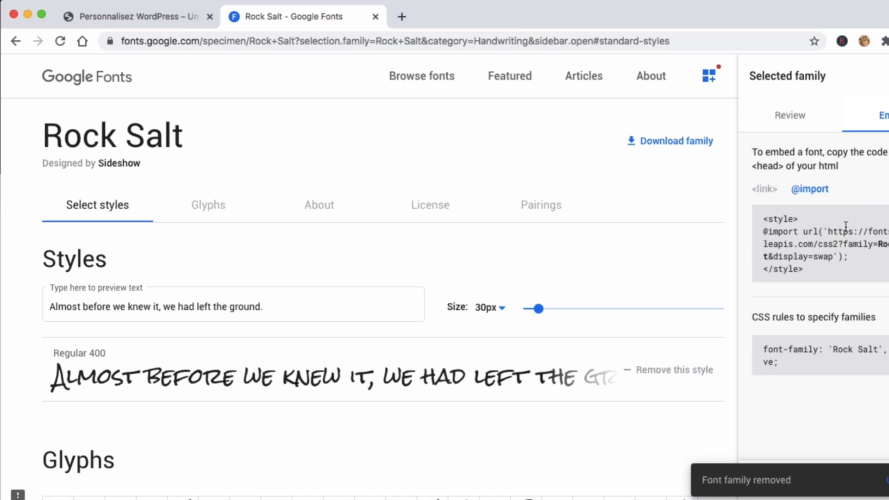
click(769, 190)
click(810, 189)
drag(849, 258, 767, 225)
key(super+c)
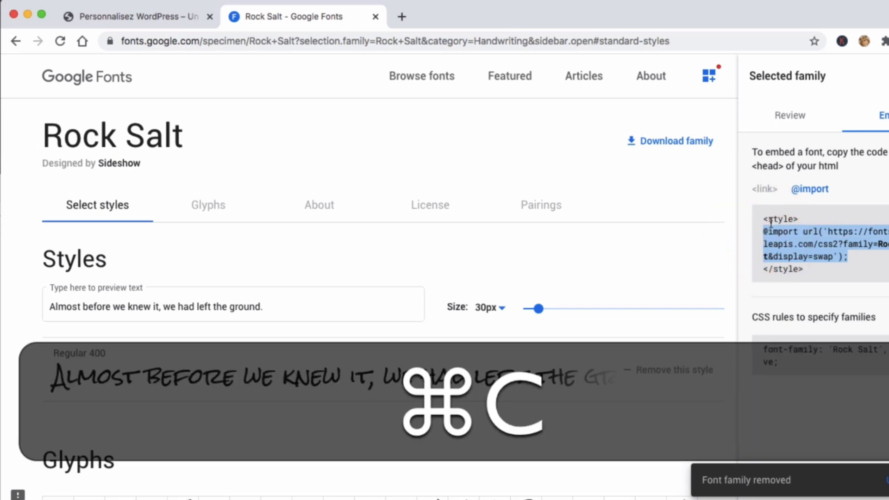
click(163, 15)
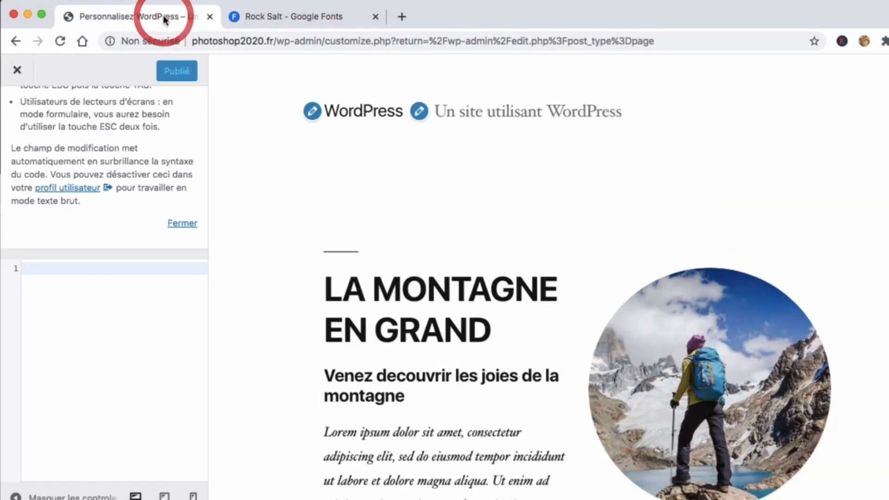
click(110, 268)
key(super+v)
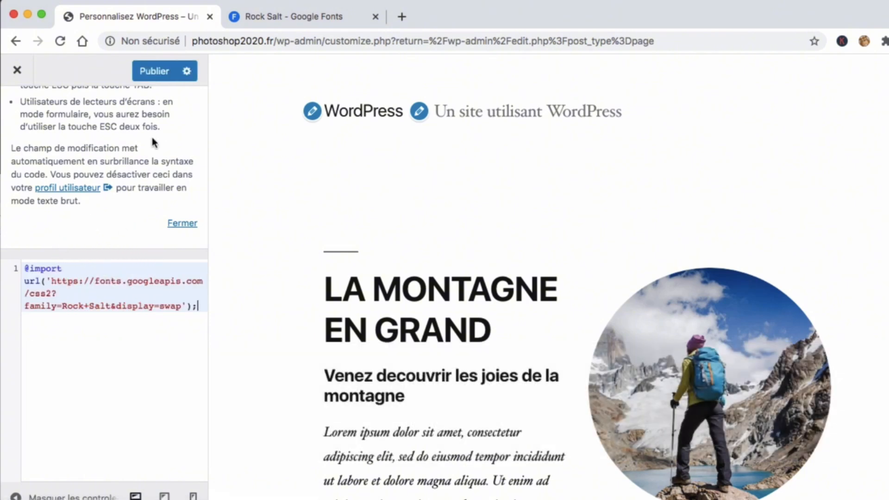
Step: Return to Google Fonts and copy the CSS font-family rule for Rock Salt
click(270, 17)
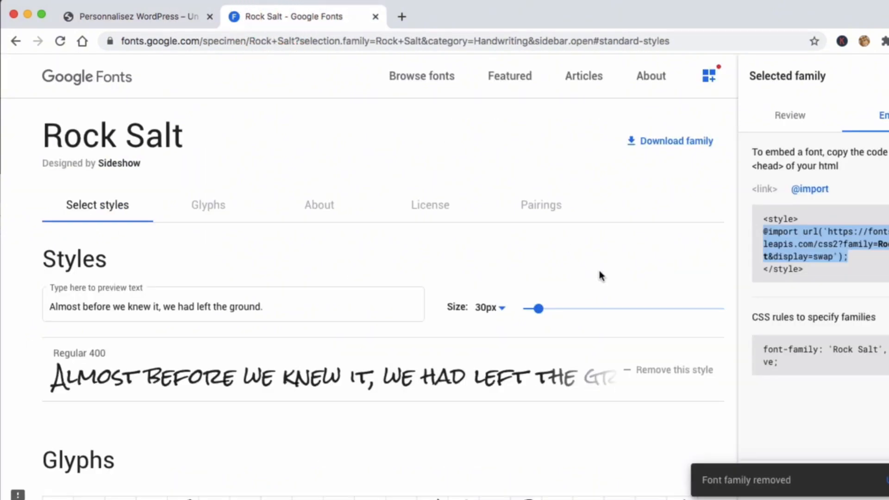
drag(785, 360, 763, 348)
key(super+c)
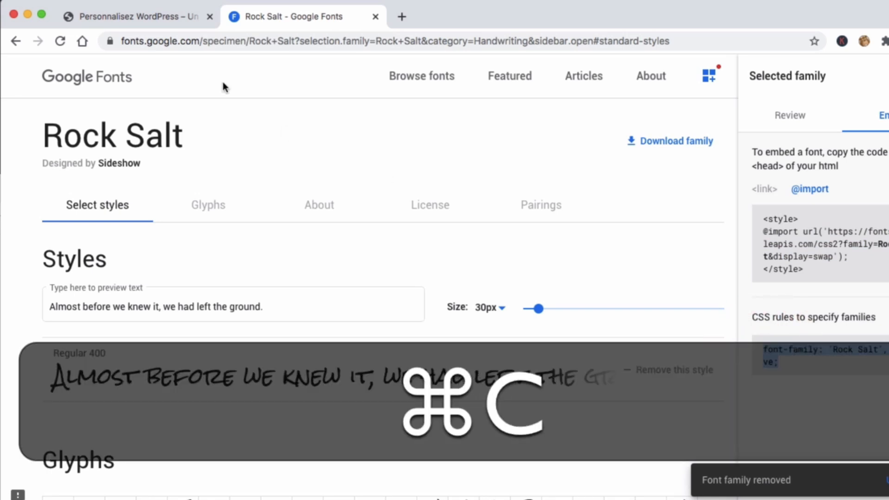
Step: Return to the WordPress customizer and add an h1,h2 rule below the import containing the copied Rock Salt font-family declaration
click(144, 17)
click(198, 307)
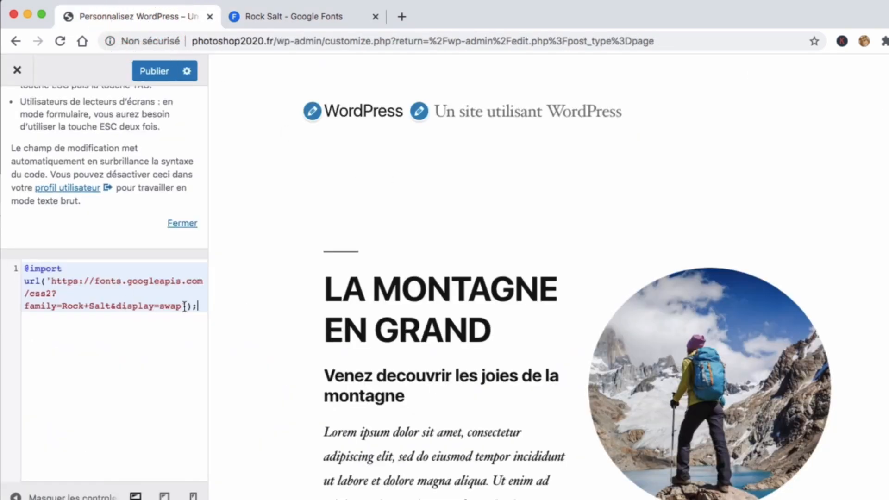
key(Return)
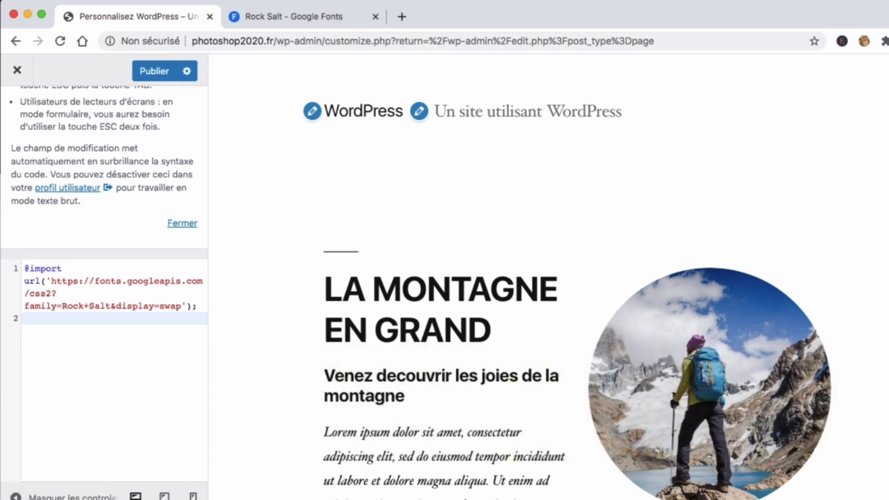
text(h1,)
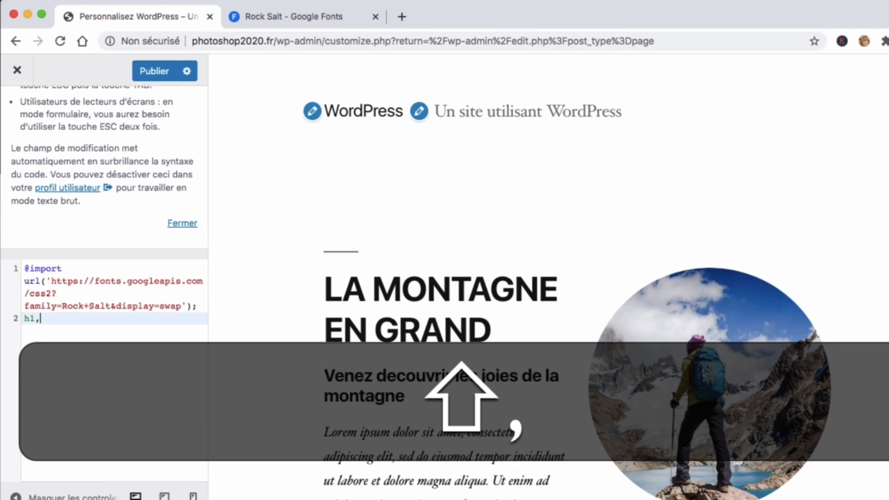
text(H2)
key(BackSpace)
key(BackSpace)
text(h2)
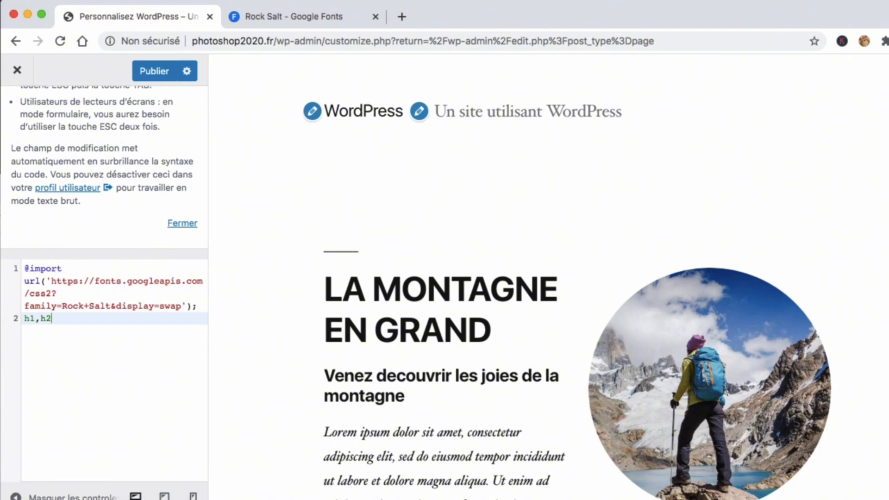
text({)
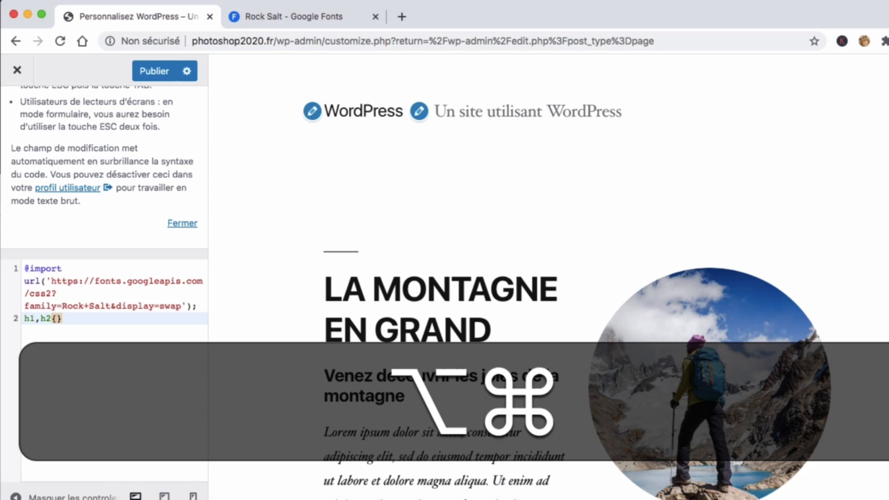
key(super+v)
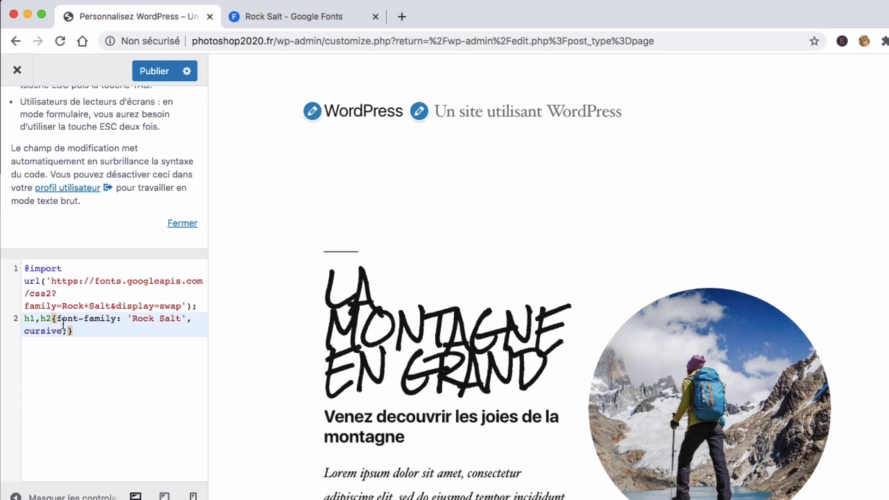
Step: Examine how the headings throughout the page preview look in the new font
click(359, 16)
click(169, 17)
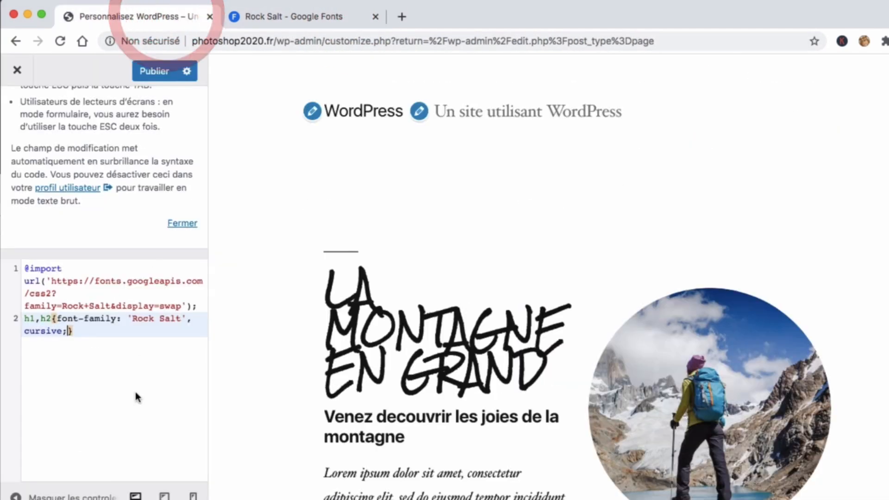
click(136, 396)
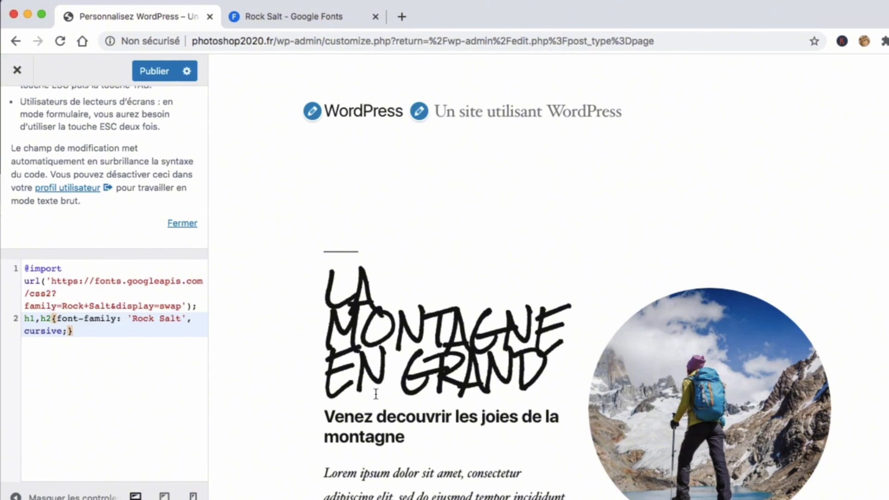
scroll(390, 362, down, 6)
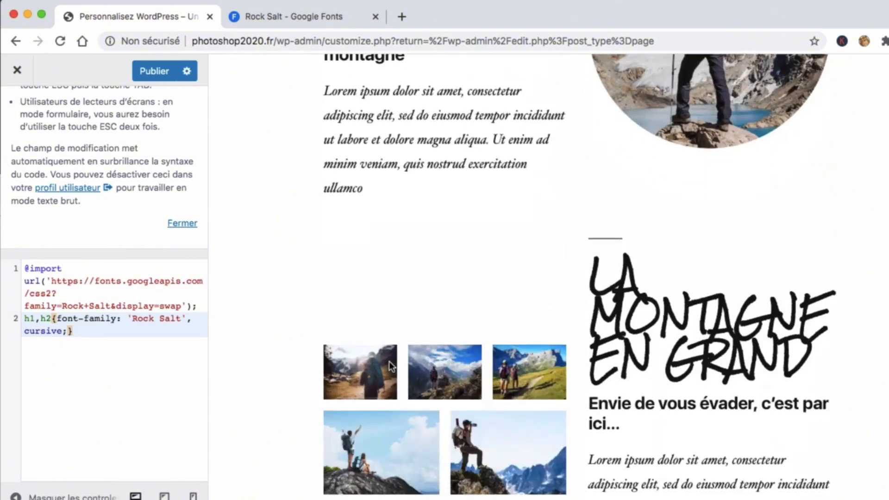
scroll(389, 361, up, 5)
scroll(389, 362, down, 7)
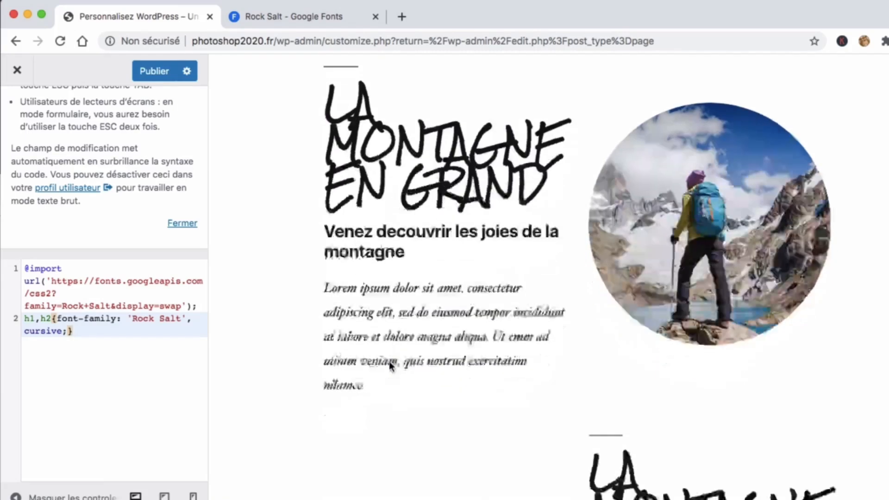
scroll(388, 359, up, 5)
scroll(388, 359, down, 8)
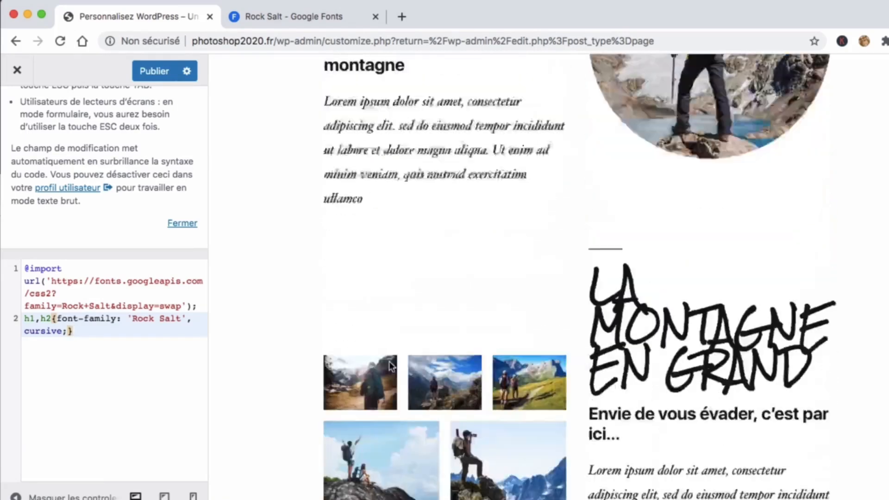
scroll(389, 362, up, 3)
scroll(389, 361, up, 15)
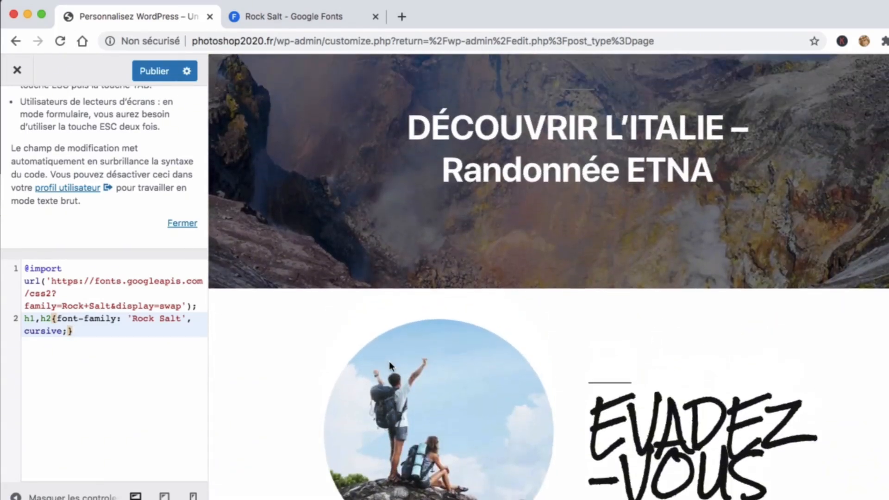
scroll(388, 359, up, 5)
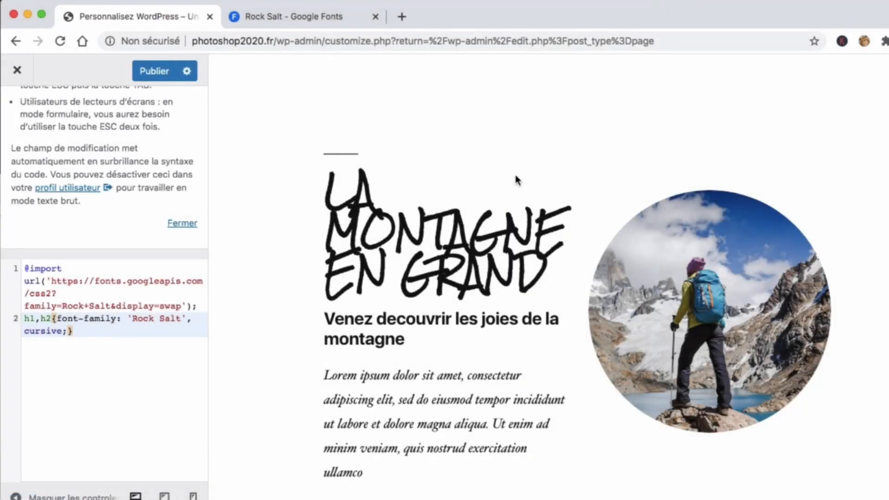
scroll(473, 352, down, 8)
scroll(474, 356, down, 15)
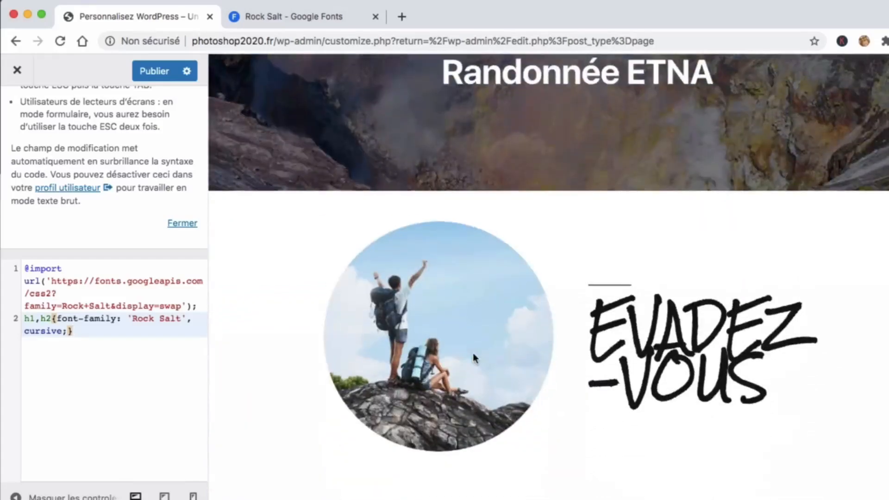
scroll(473, 353, up, 15)
scroll(473, 356, up, 5)
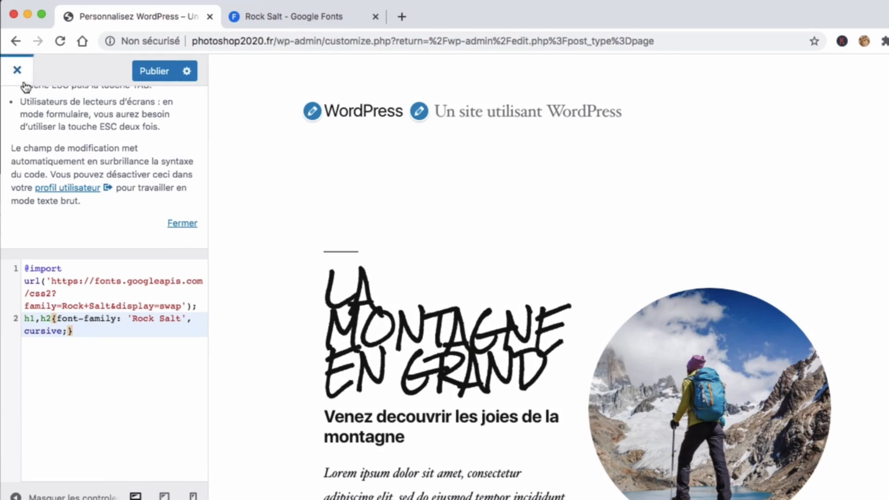
Step: Publish the additional CSS and close the customizer
click(158, 70)
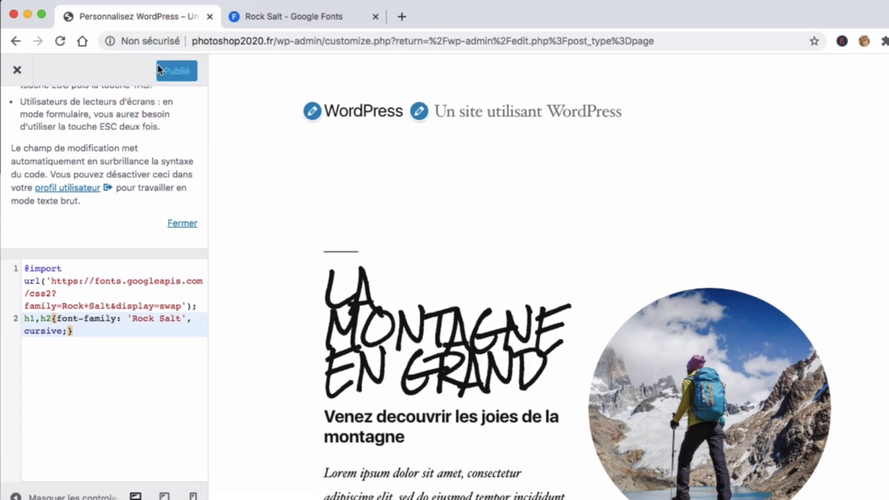
click(10, 72)
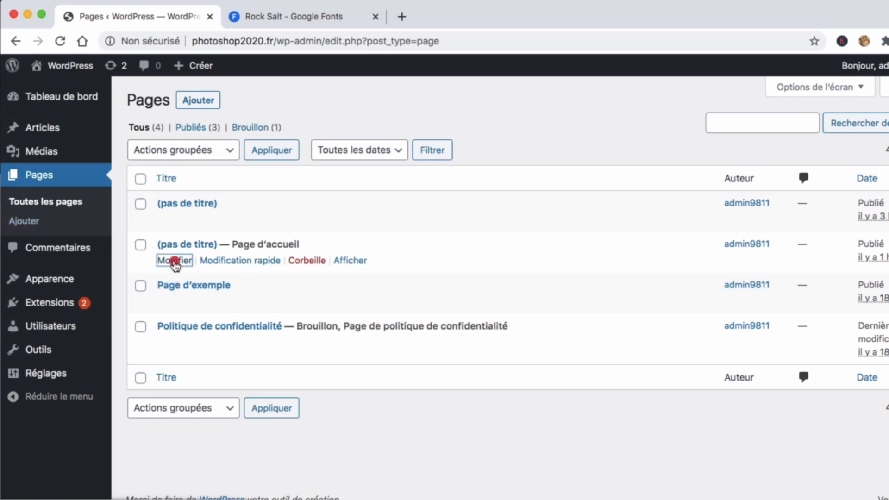
Step: Open the home page (Page d'accueil) for editing and rewrite its first heading as "La montagne en Grand"
click(174, 261)
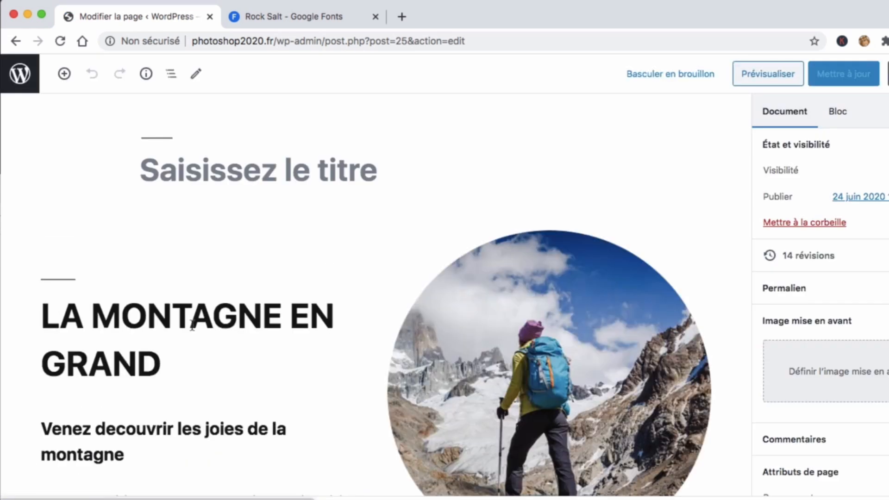
triple_click(183, 343)
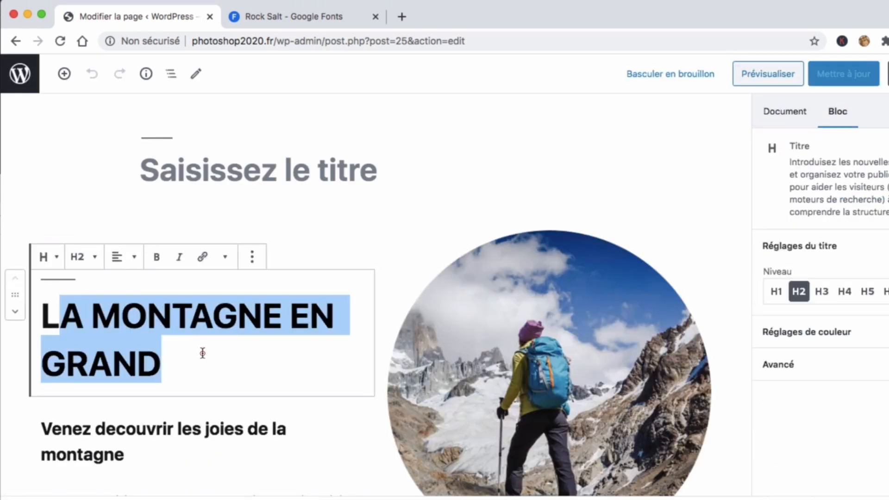
text(La montagen)
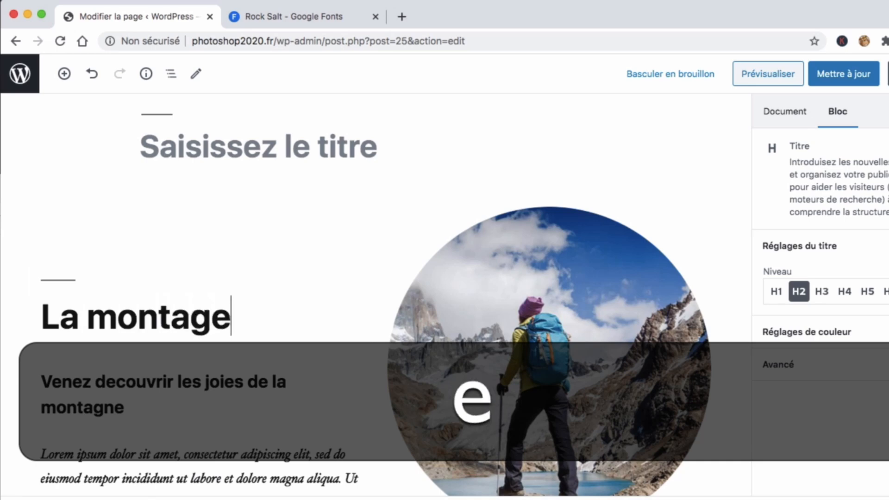
key(BackSpace)
key(BackSpace)
text(ne en )
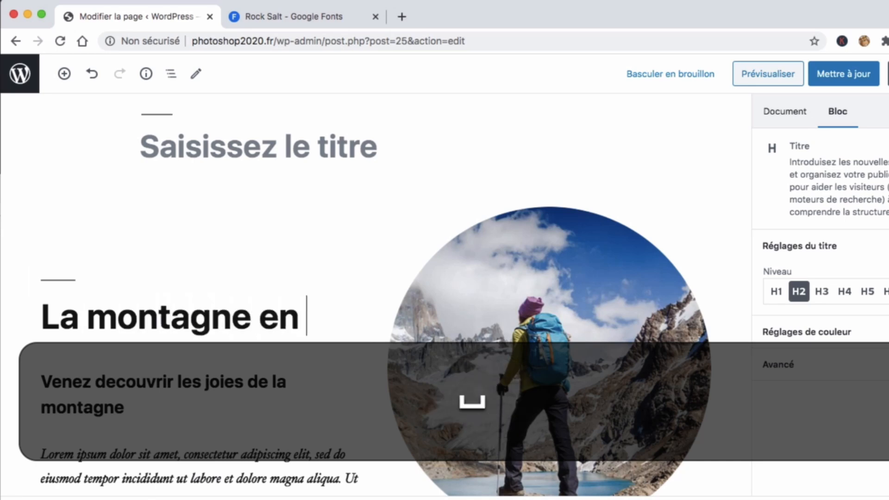
text(Grand)
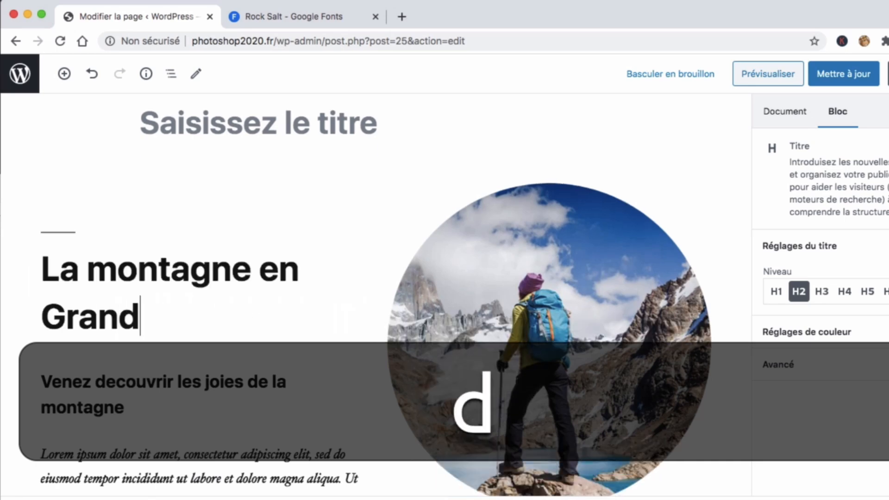
Step: Preview the edited home page in a new tab and check the appearance of its headings
click(782, 74)
click(781, 76)
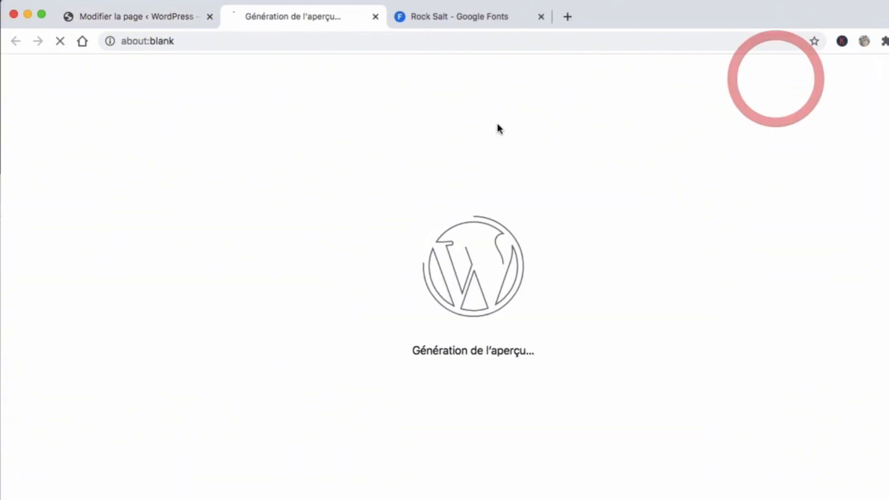
scroll(414, 170, down, 2)
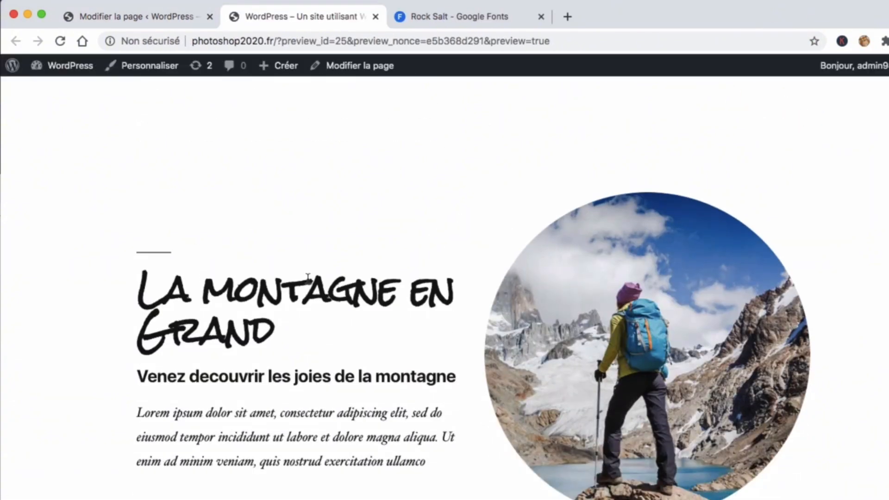
scroll(307, 278, down, 1)
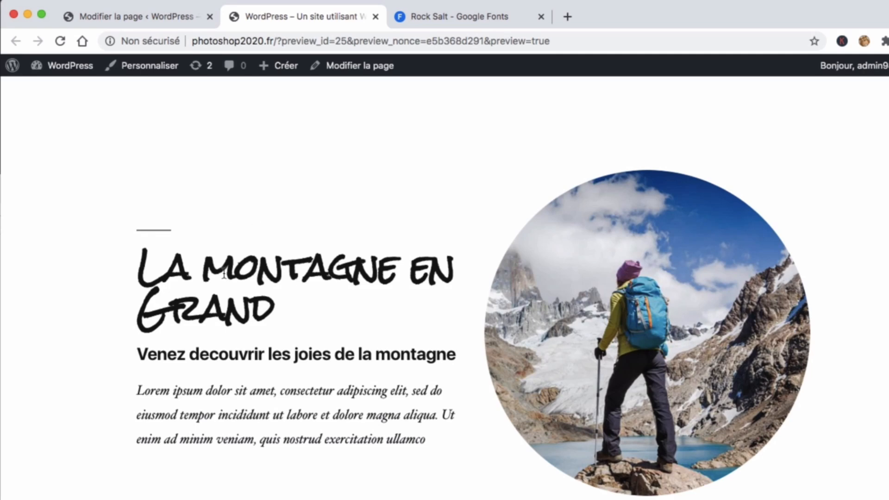
scroll(370, 277, down, 5)
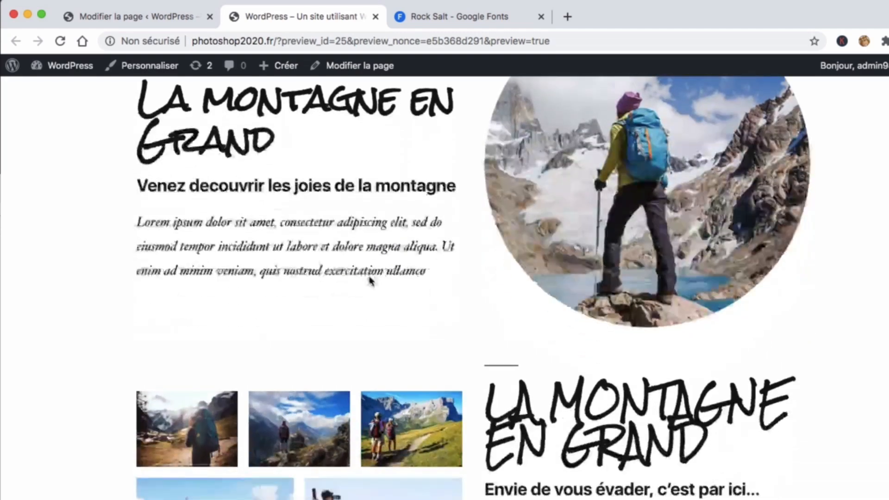
scroll(493, 384, down, 15)
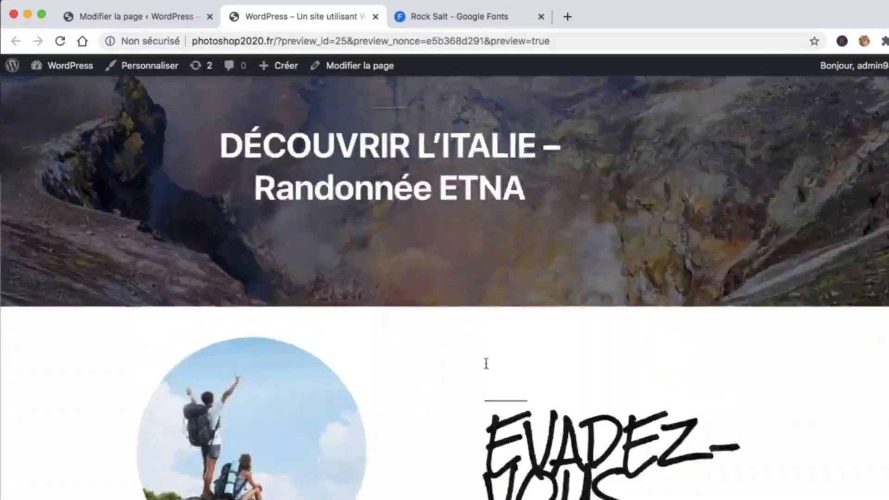
scroll(486, 366, up, 10)
scroll(463, 253, up, 5)
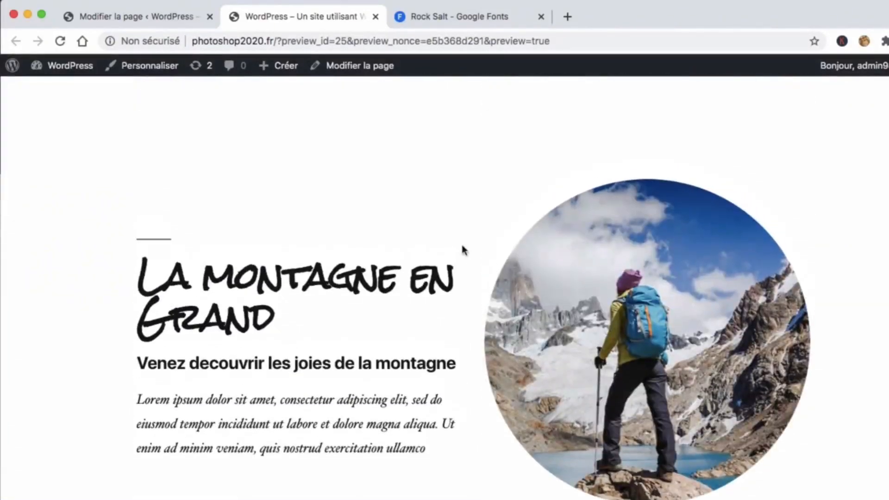
Step: Leave the page editor, reopen the additional CSS in the site customizer and delete all of its code
click(168, 21)
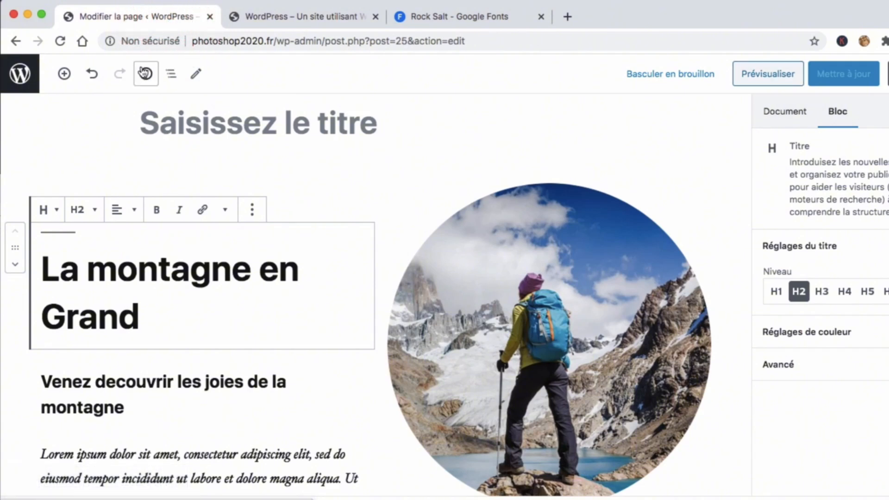
click(19, 73)
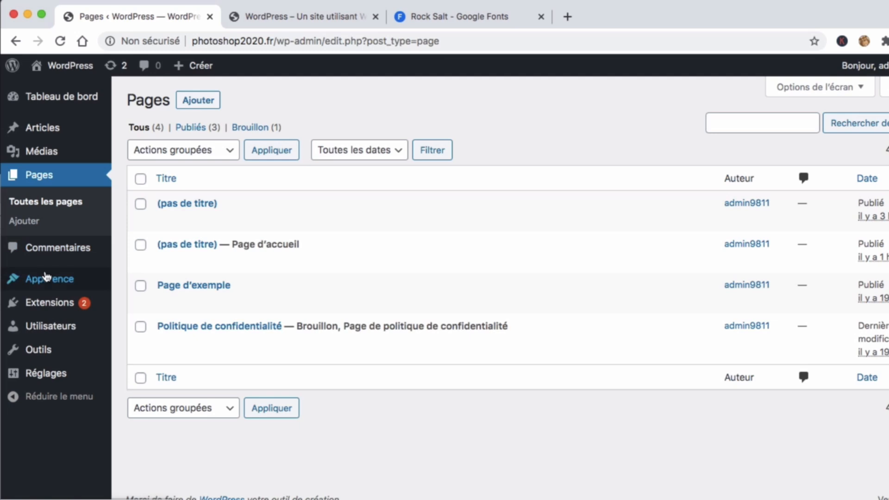
mouse_move(46, 276)
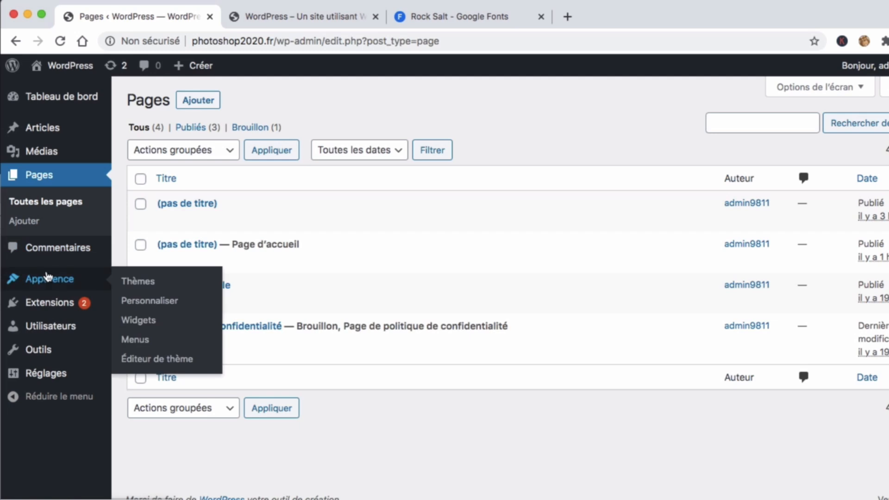
click(159, 305)
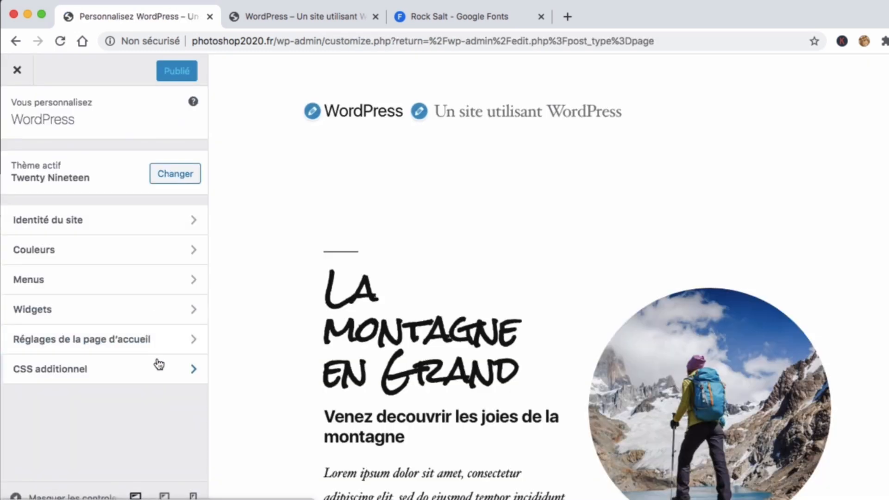
click(158, 362)
drag(85, 220, 21, 156)
key(BackSpace)
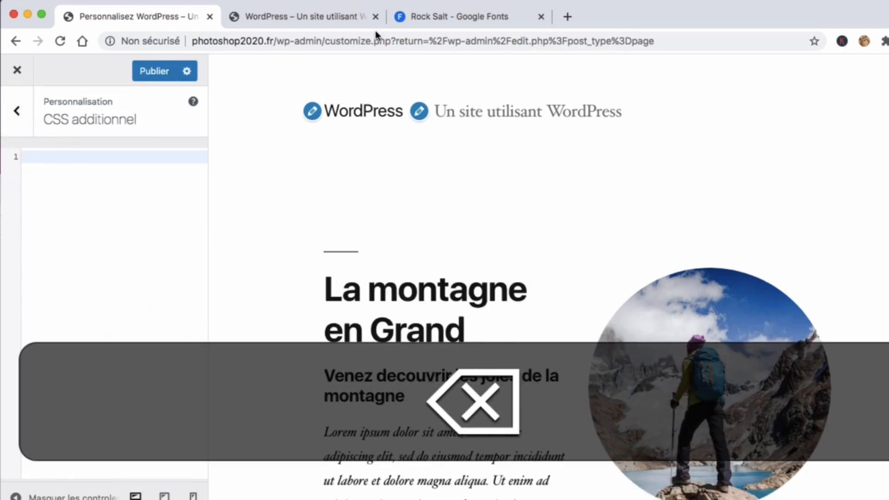
Step: Switch to Google Fonts, return to the list of Handwriting fonts and open the Shadows Into Light family
click(402, 16)
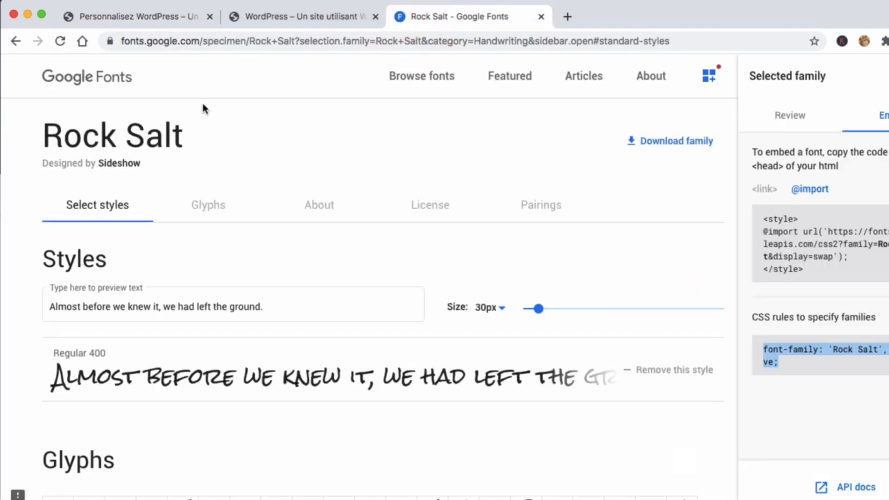
click(110, 84)
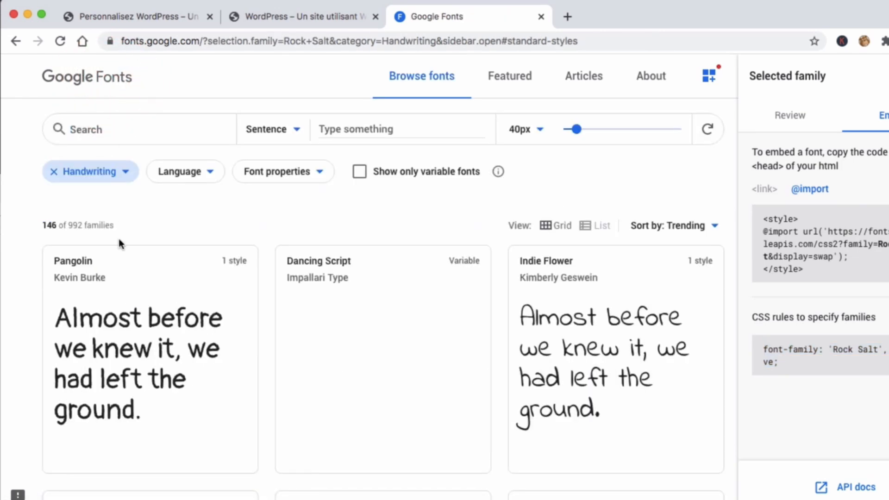
scroll(119, 238, down, 7)
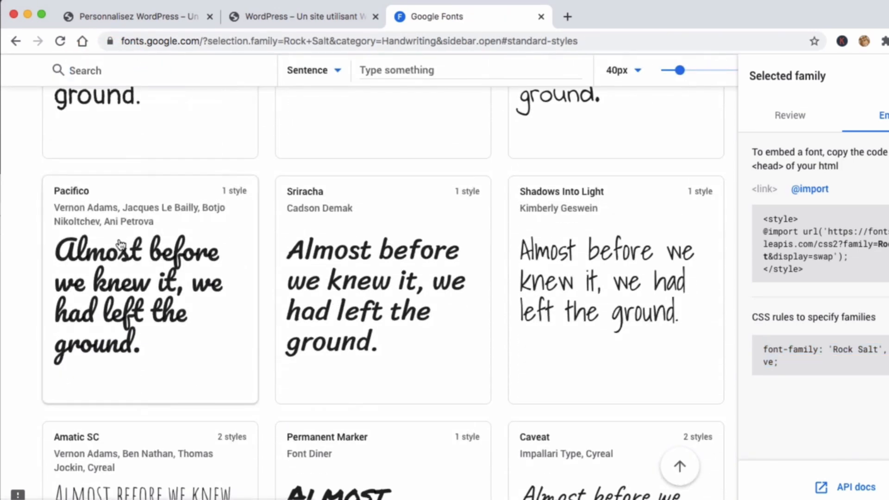
scroll(119, 238, down, 3)
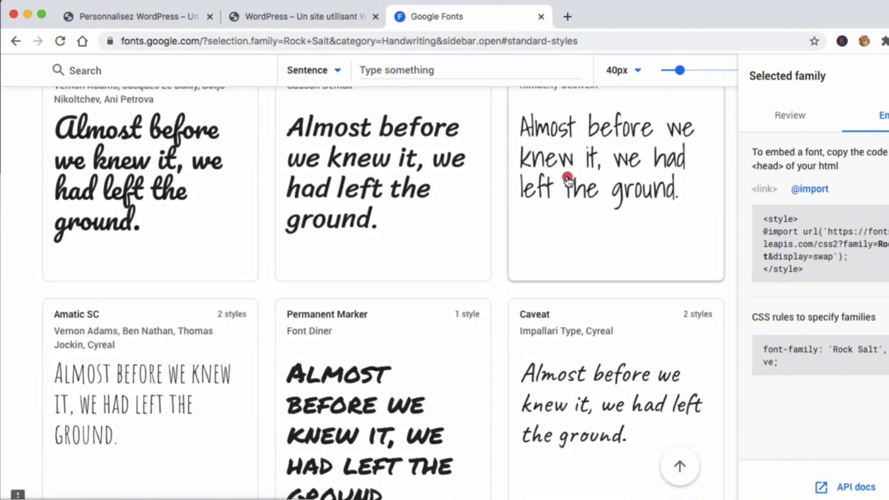
click(567, 179)
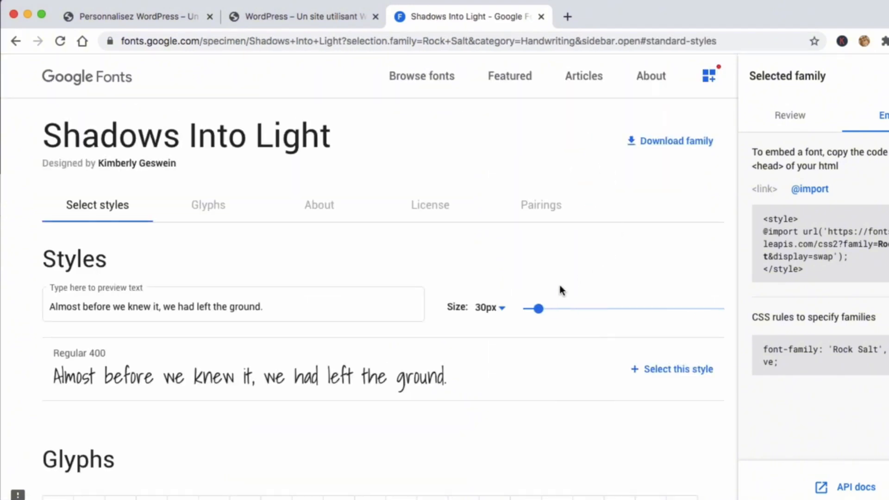
Step: Add the Shadows Into Light Regular 400 style to the selected families and remove Rock Salt from them
click(661, 370)
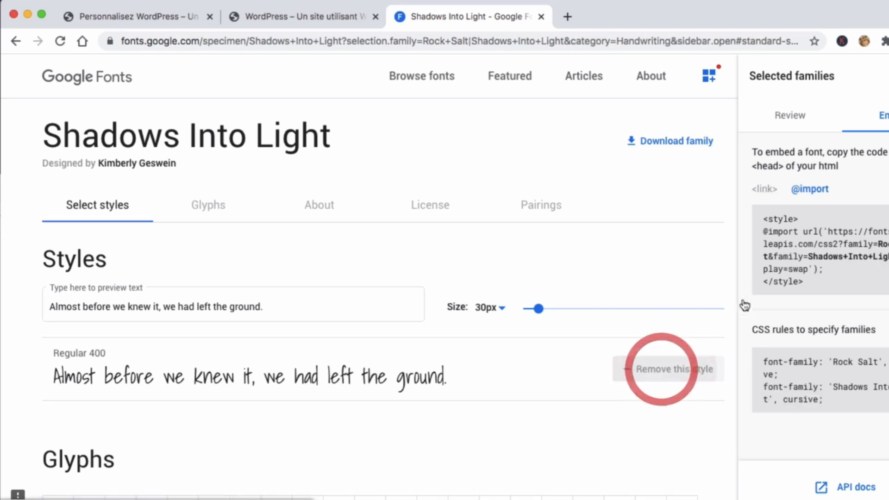
click(790, 115)
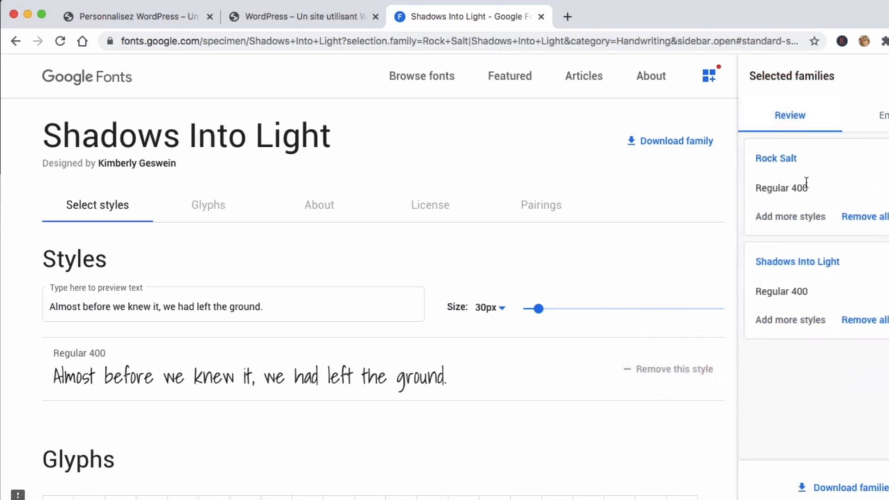
click(864, 216)
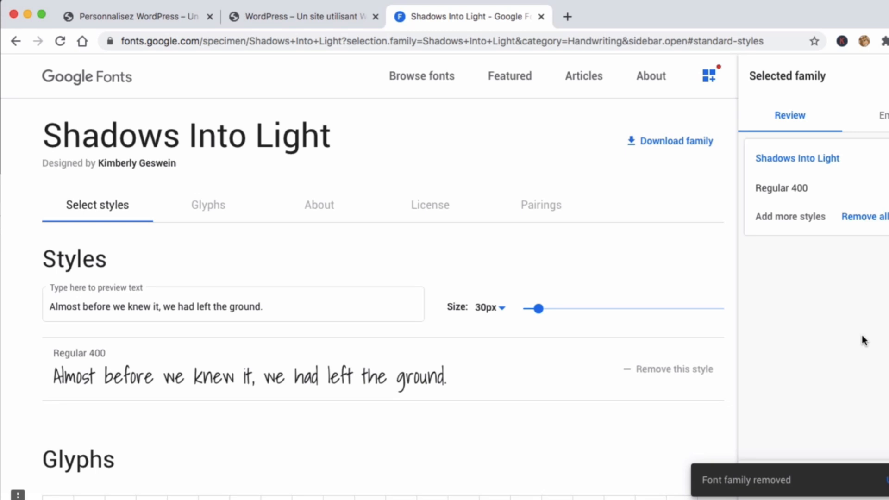
click(883, 118)
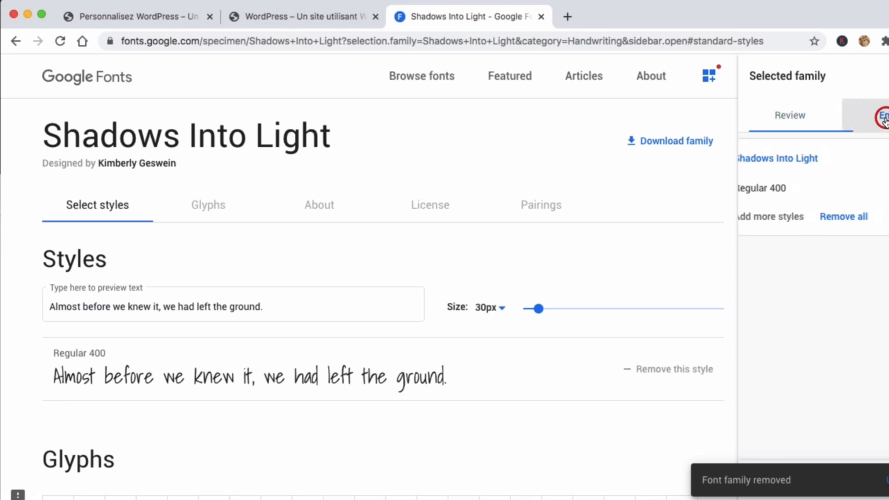
drag(887, 257, 757, 231)
key(super+c)
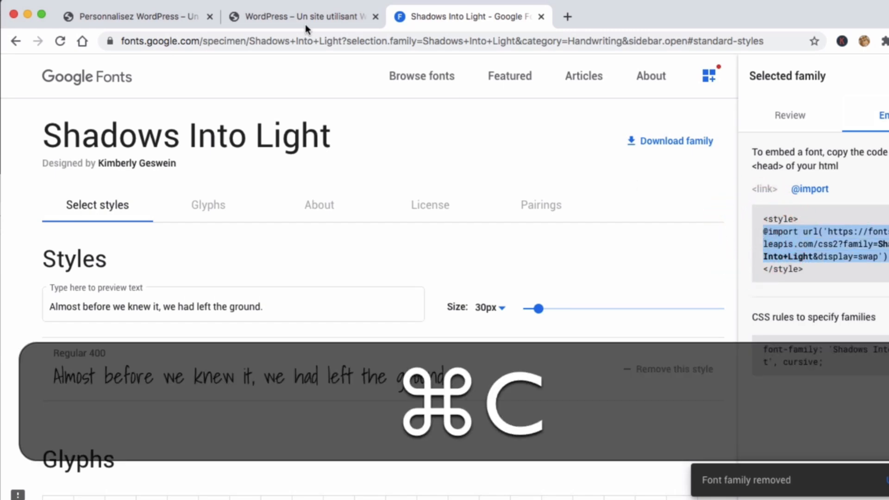
click(162, 15)
key(super+v)
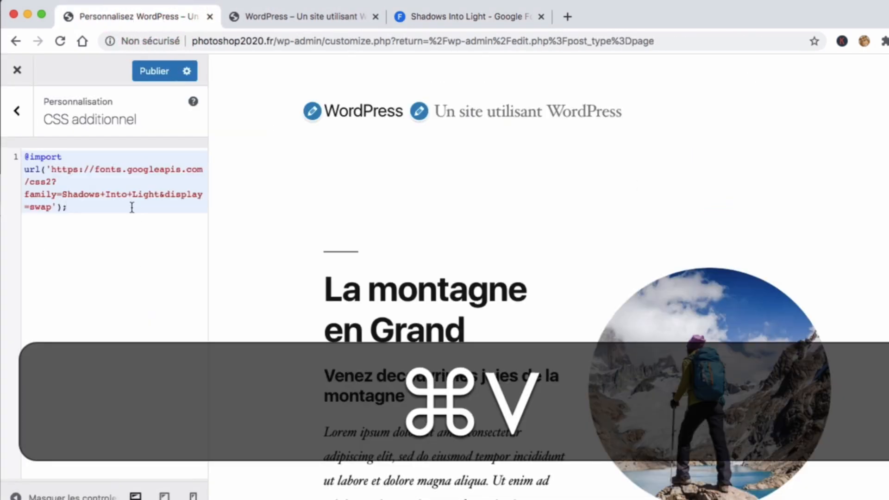
Step: Below the import, add an h1,h2 rule containing the font-family declaration copied from Google Fonts: 'Shadows Into Light', cursive
key(Return)
text(h)
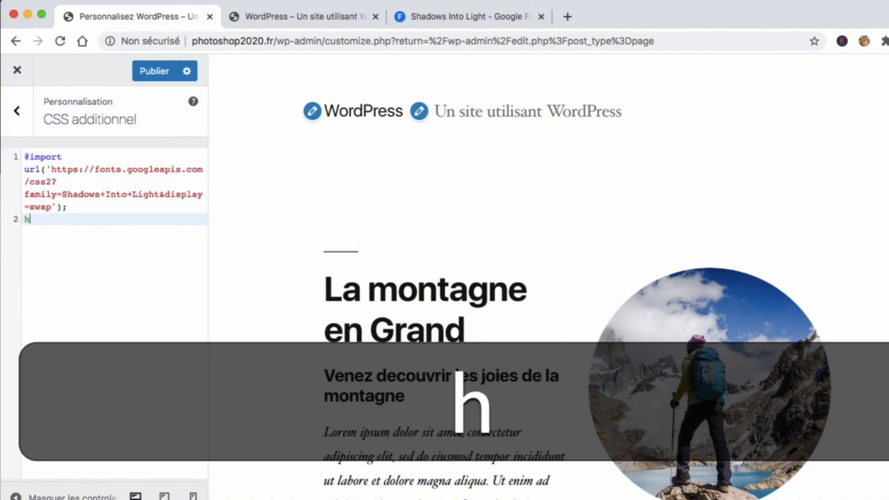
text(1,h)
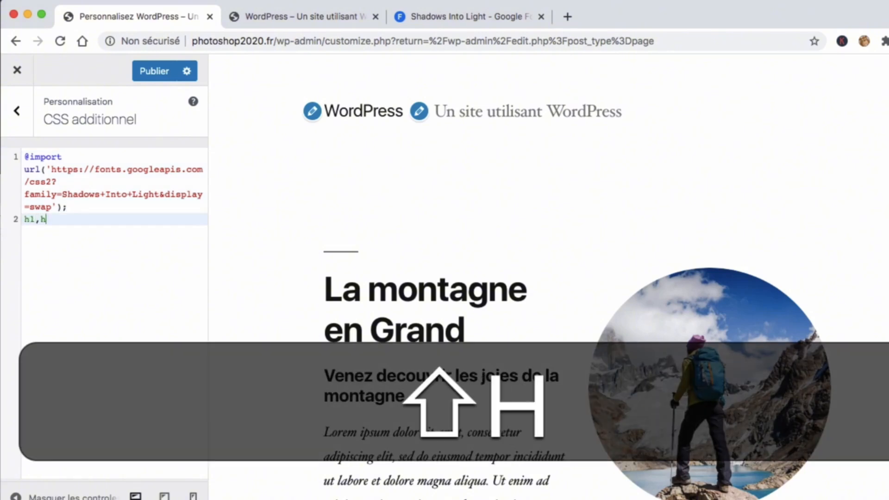
text(2{)
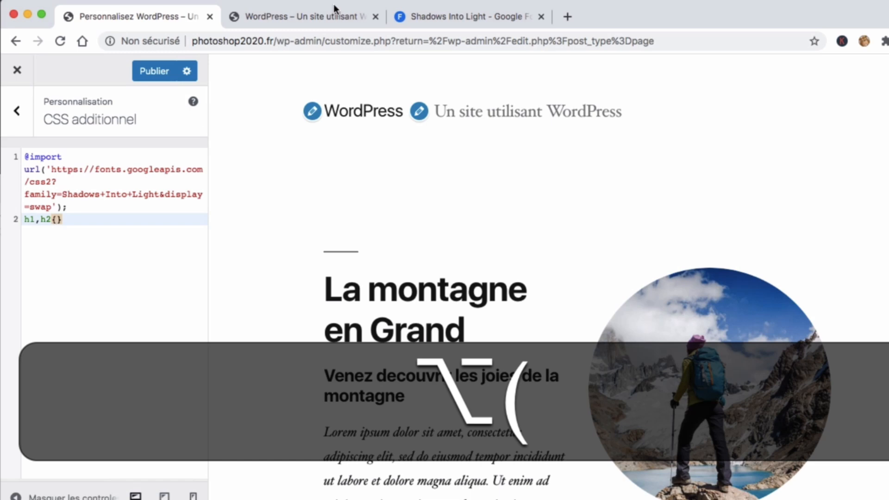
click(431, 16)
drag(829, 364, 758, 348)
key(super+c)
click(150, 18)
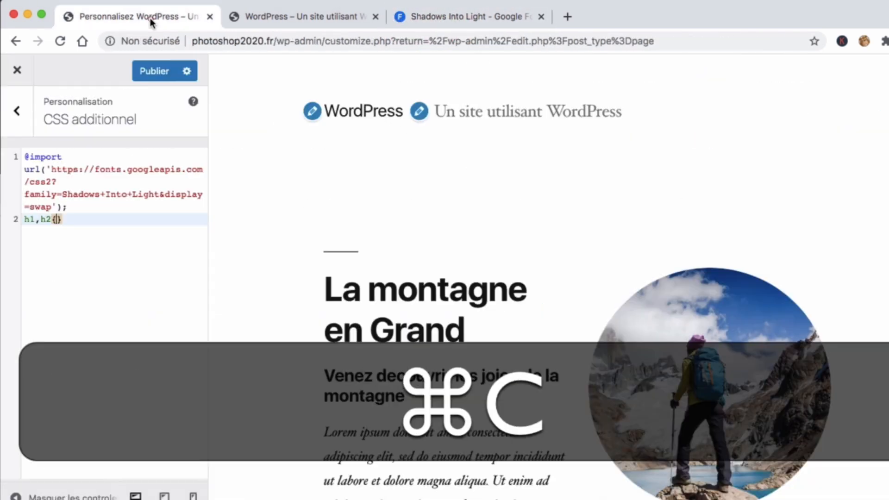
key(super+v)
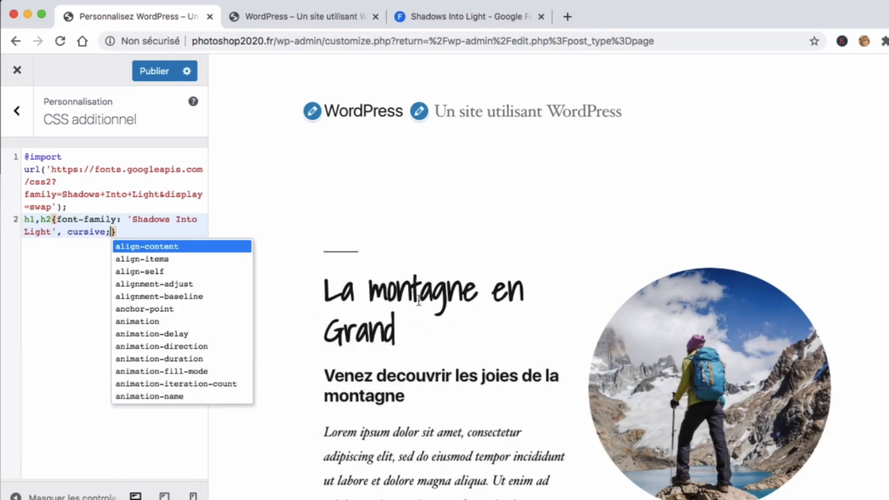
Step: Dismiss the code suggestions and examine the headings throughout the page preview in the Shadows Into Light font
scroll(343, 391, down, 6)
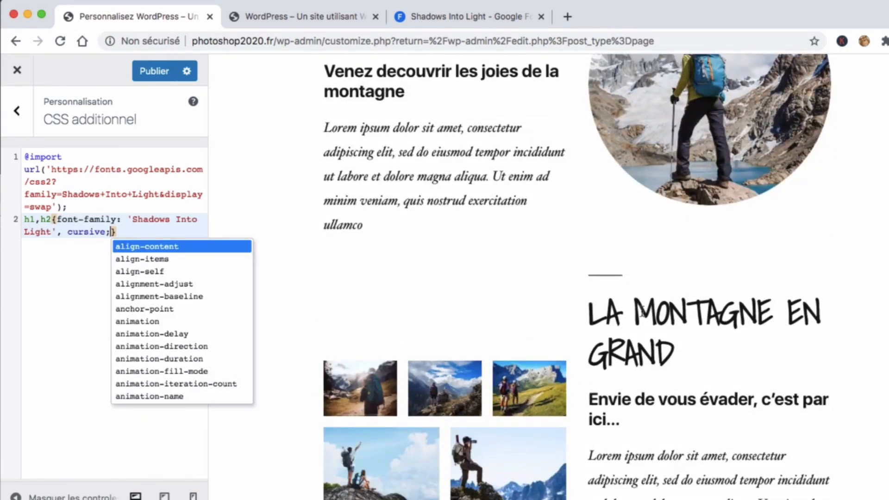
scroll(641, 310, up, 3)
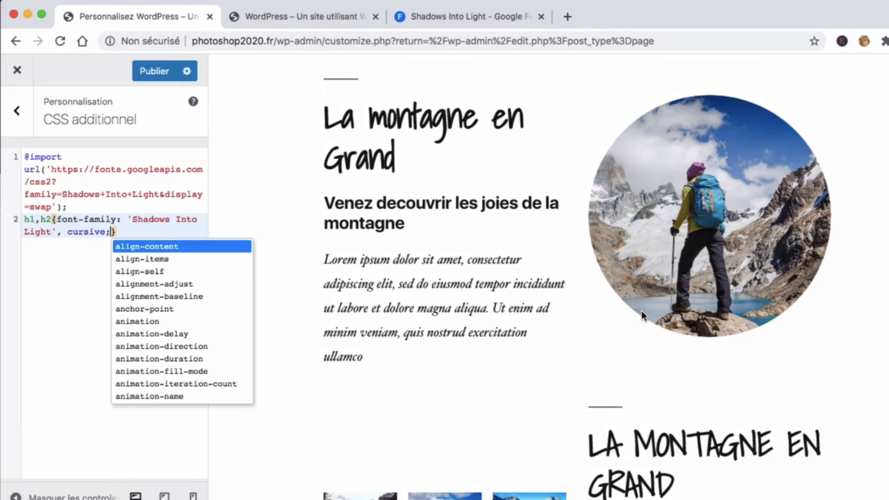
scroll(641, 310, down, 15)
scroll(660, 255, up, 3)
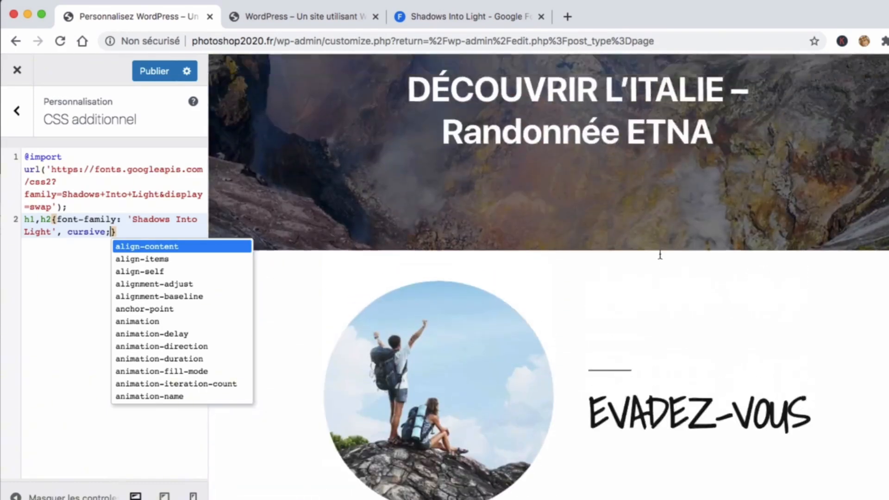
scroll(660, 254, up, 15)
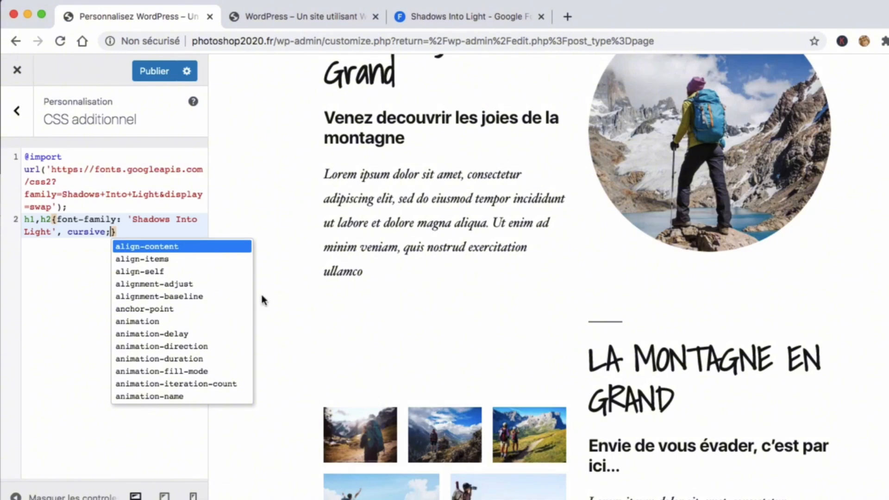
click(66, 354)
scroll(219, 322, down, 2)
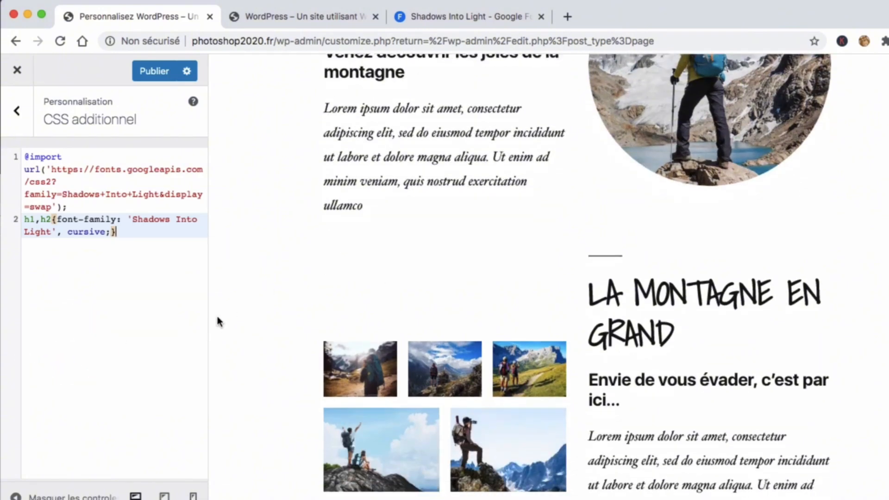
scroll(216, 314, down, 3)
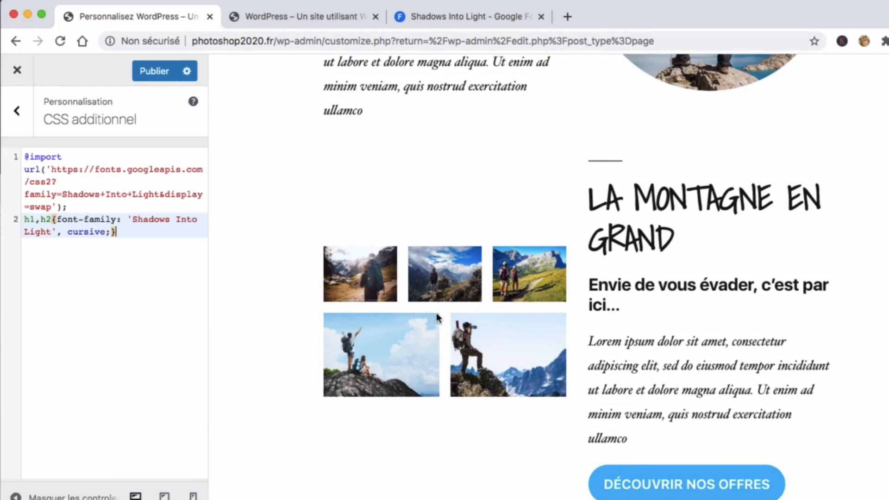
scroll(583, 257, down, 3)
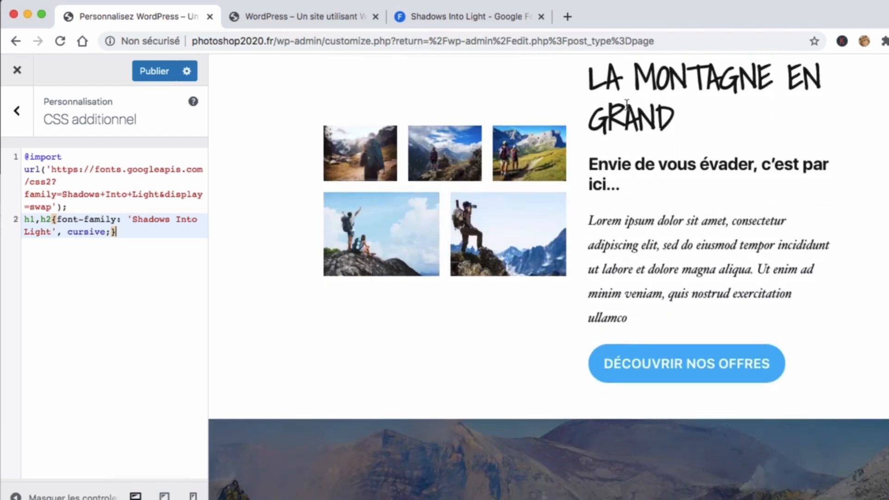
scroll(627, 109, up, 8)
scroll(628, 109, up, 3)
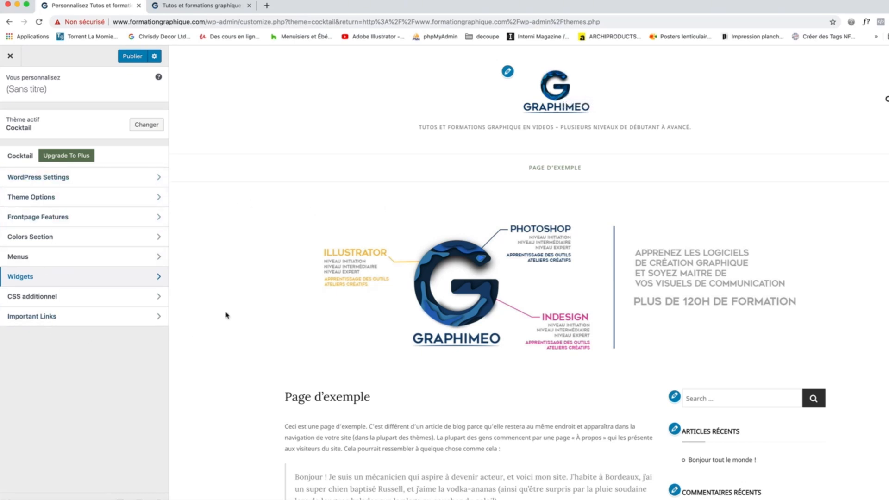
Step: Examine the example page in the Cocktail theme preview, from its header image to the sidebar widgets and footer
scroll(226, 315, down, 3)
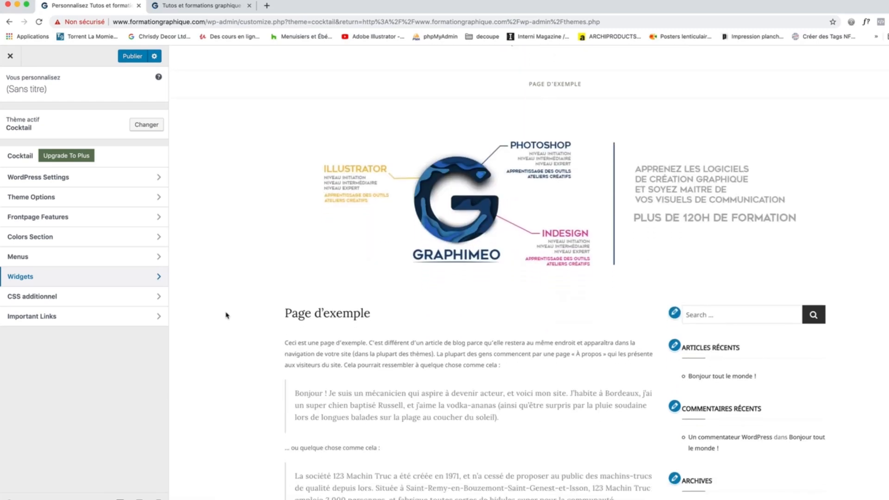
scroll(226, 316, down, 10)
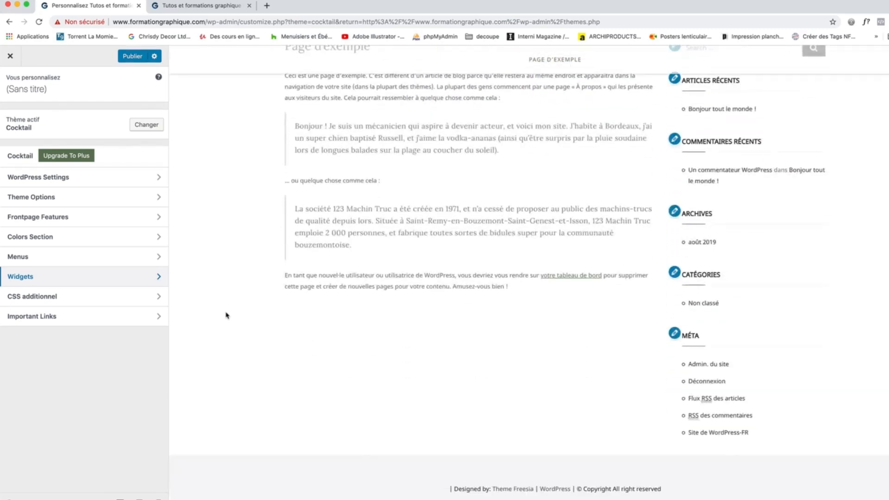
scroll(226, 315, up, 6)
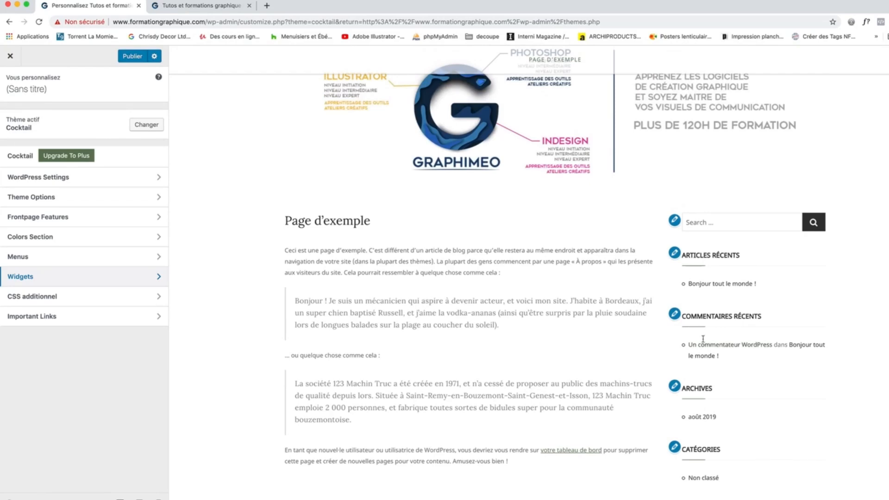
scroll(719, 307, up, 4)
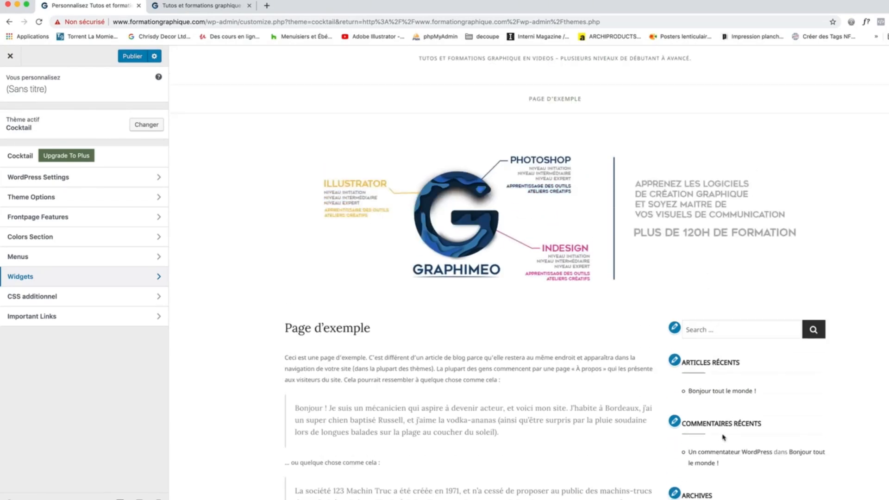
scroll(683, 274, up, 3)
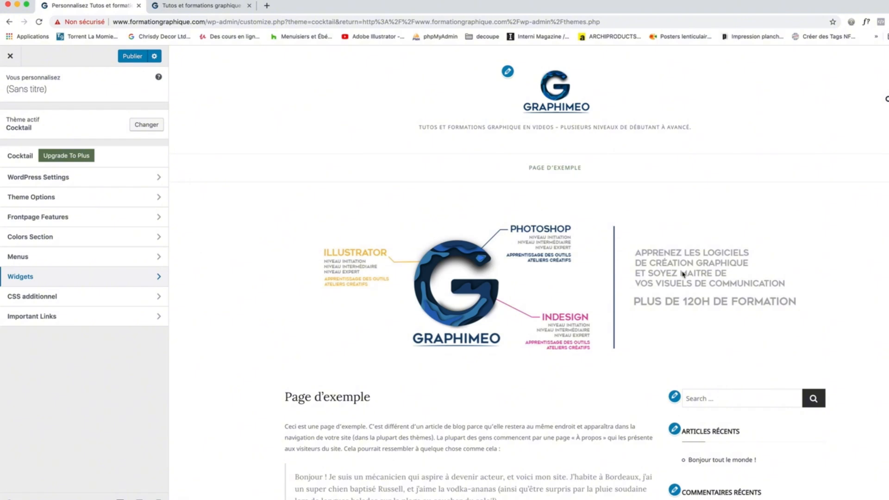
Step: Leave the customizer, discarding the unsaved changes, and display the list of all the site's pages
click(12, 59)
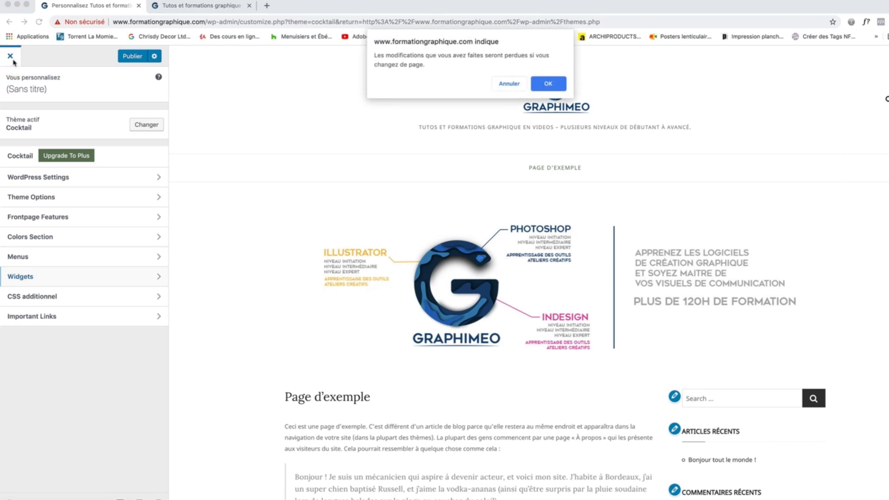
click(549, 84)
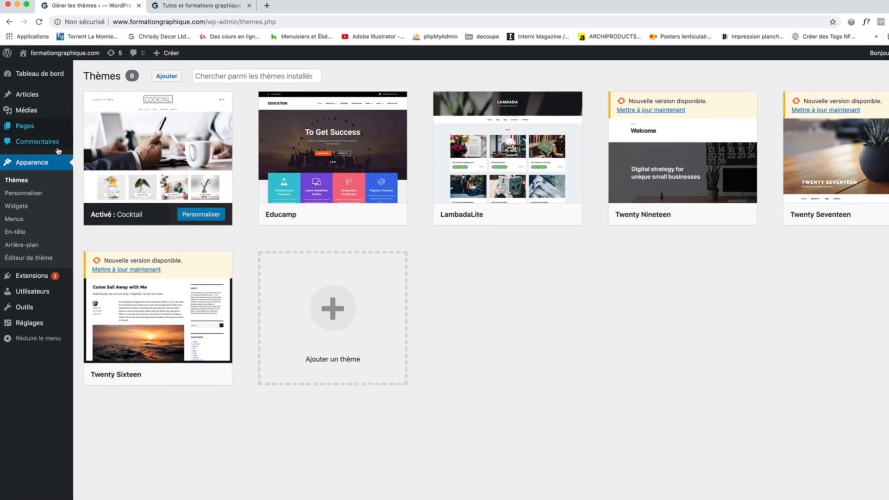
mouse_move(31, 98)
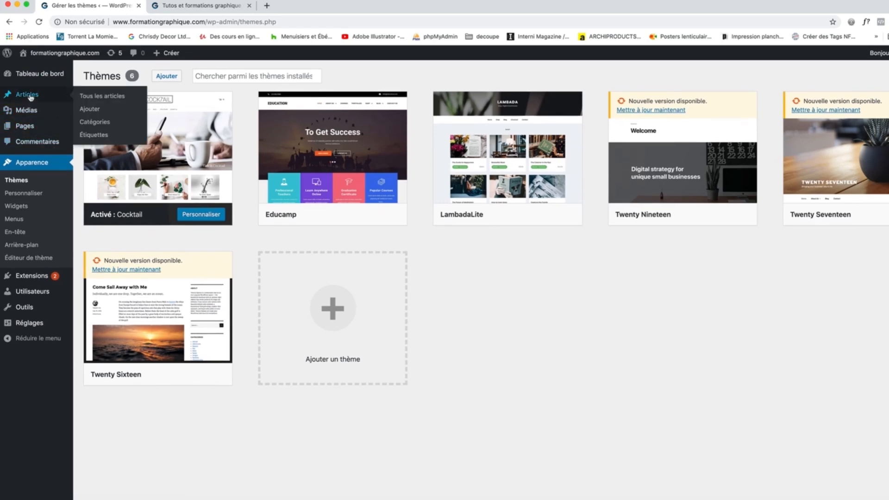
mouse_move(29, 132)
click(29, 131)
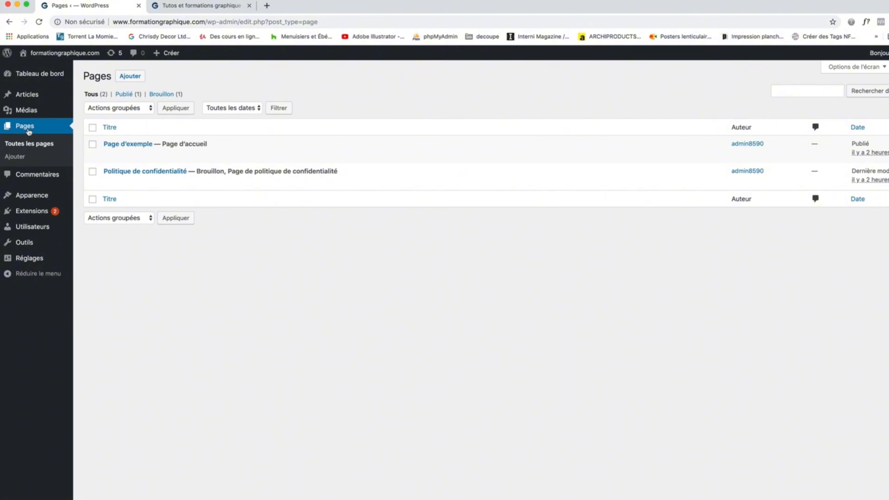
Step: Open the website formation-graphique.com in a new browser tab
click(267, 6)
text(formation-graphique.com)
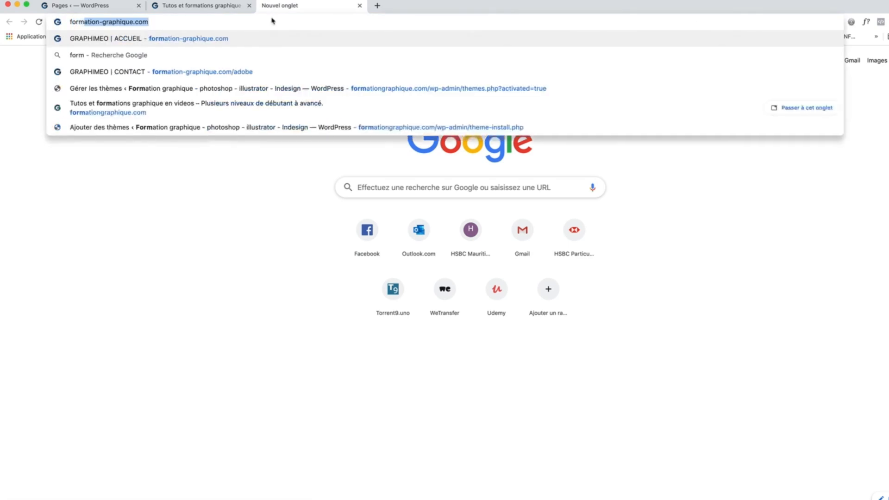
key(Return)
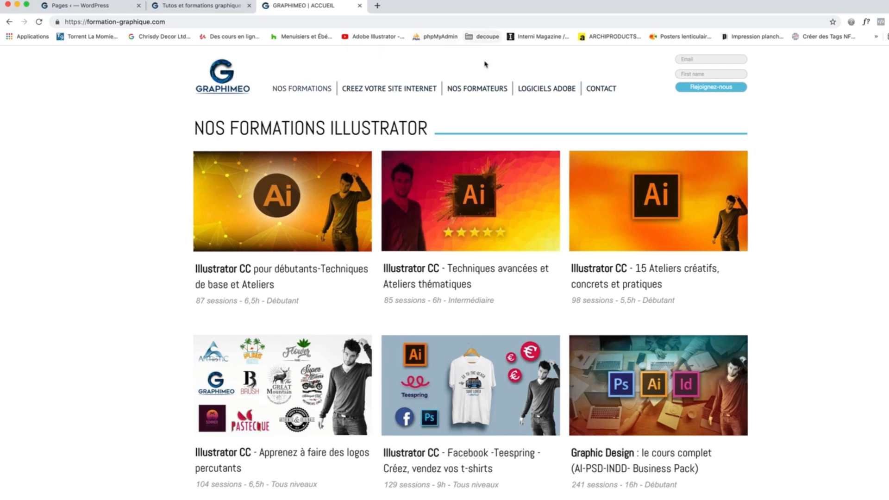
Step: Compare the WordPress pages list with the Graphimeo website, examining its Nos formations submenu and the Premiere Pro section
click(58, 8)
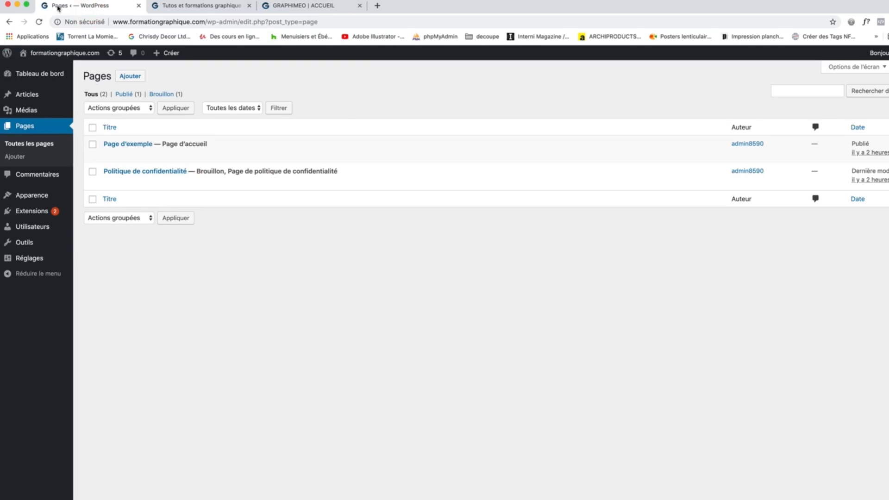
click(284, 7)
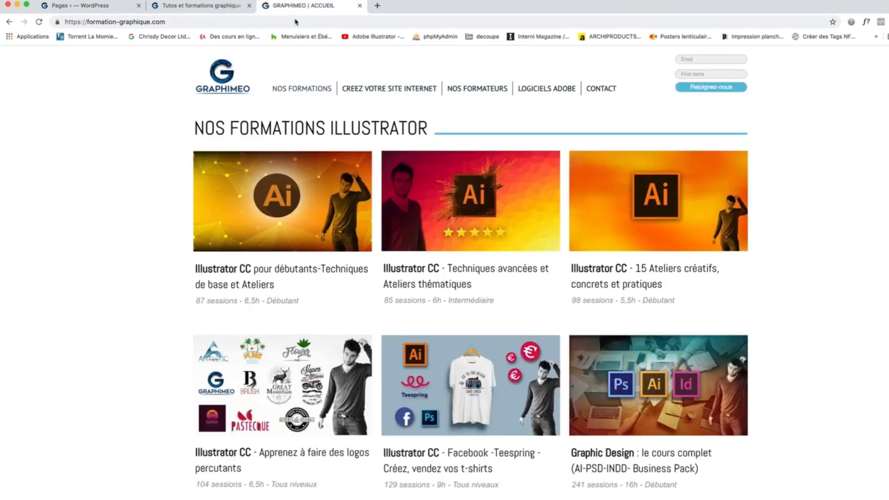
mouse_move(311, 92)
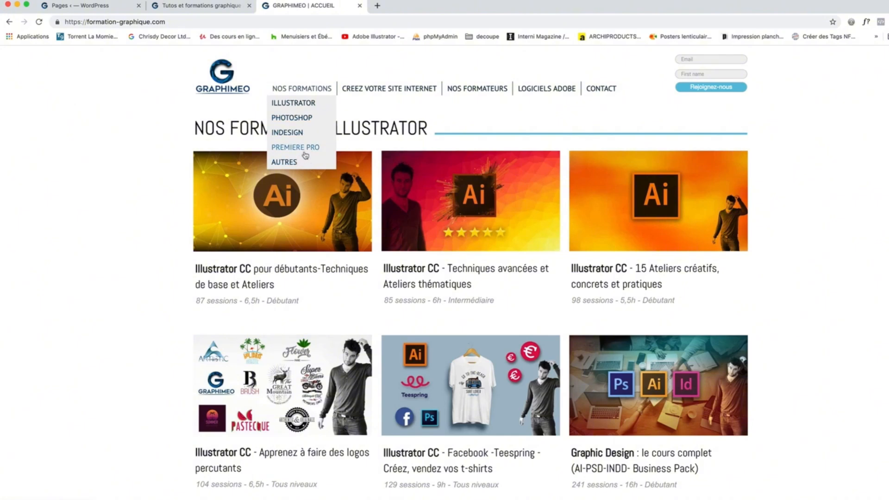
click(99, 6)
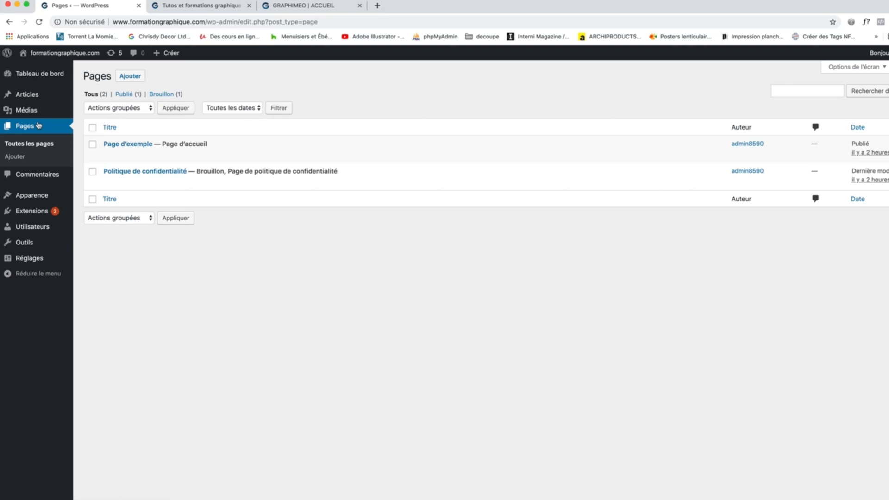
click(297, 5)
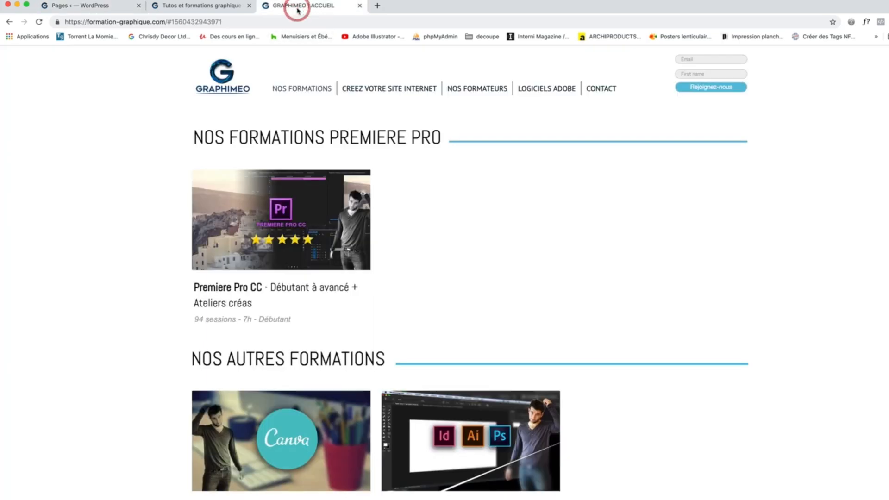
click(78, 6)
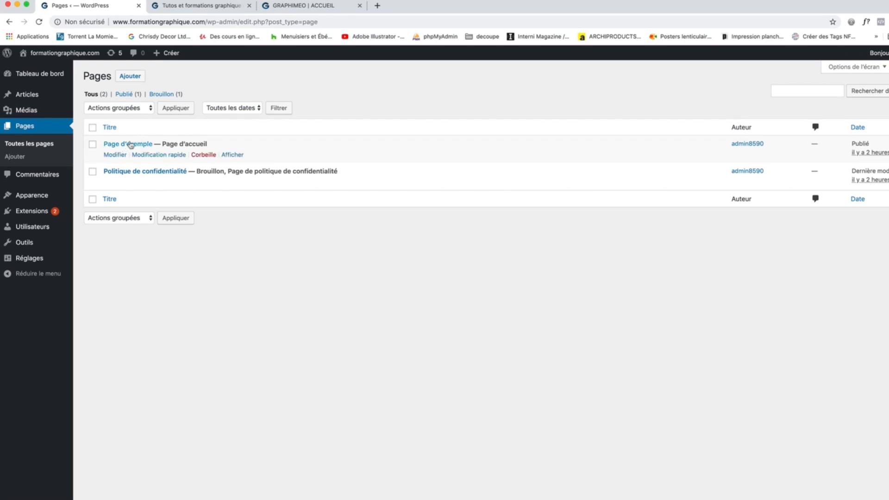
Step: Examine Page d'exemple on the live formationgraphique.com site, including its menu entry and heading, and return to the WordPress pages list
click(186, 6)
scroll(340, 402, down, 2)
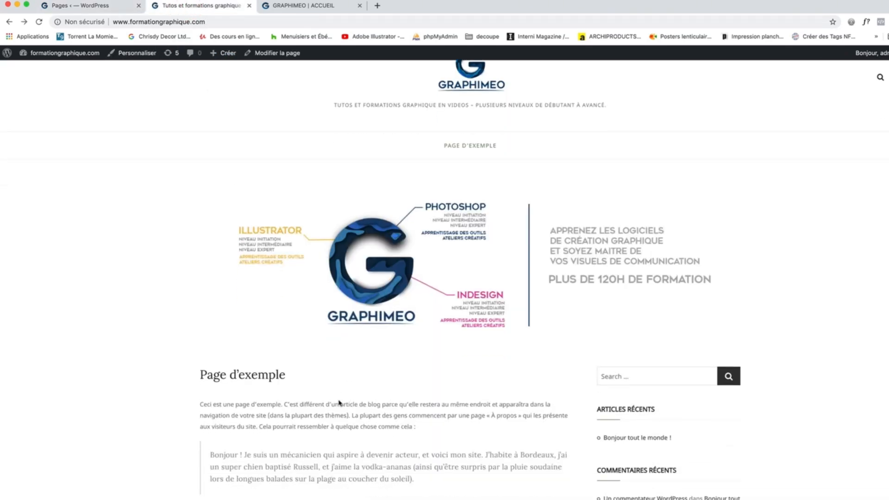
click(103, 6)
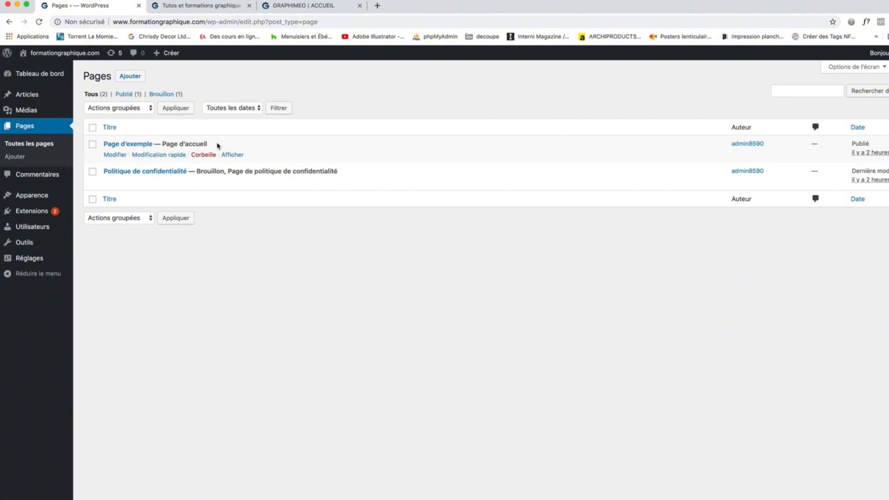
Step: Open Page d'exemple for editing and look through its block navigation outline
click(119, 156)
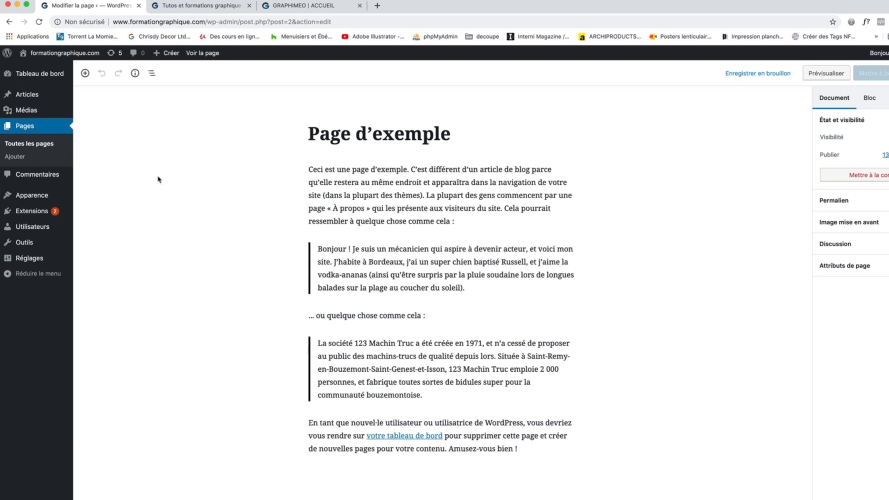
click(151, 73)
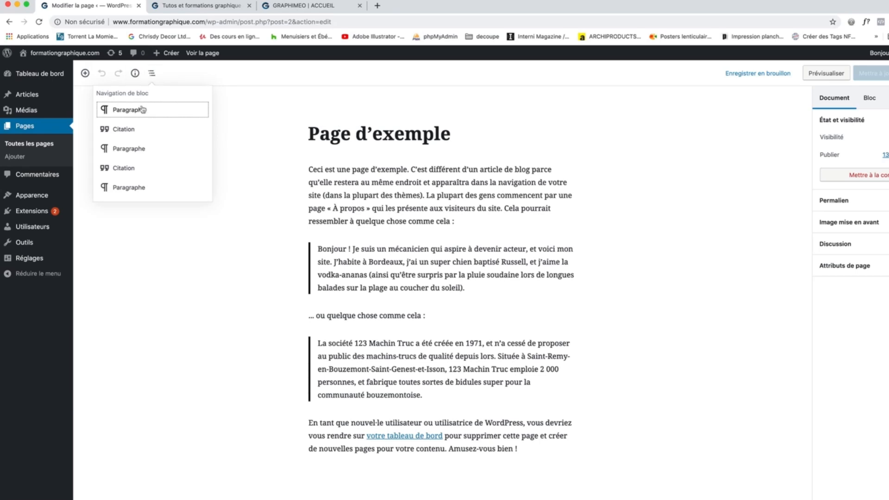
click(237, 105)
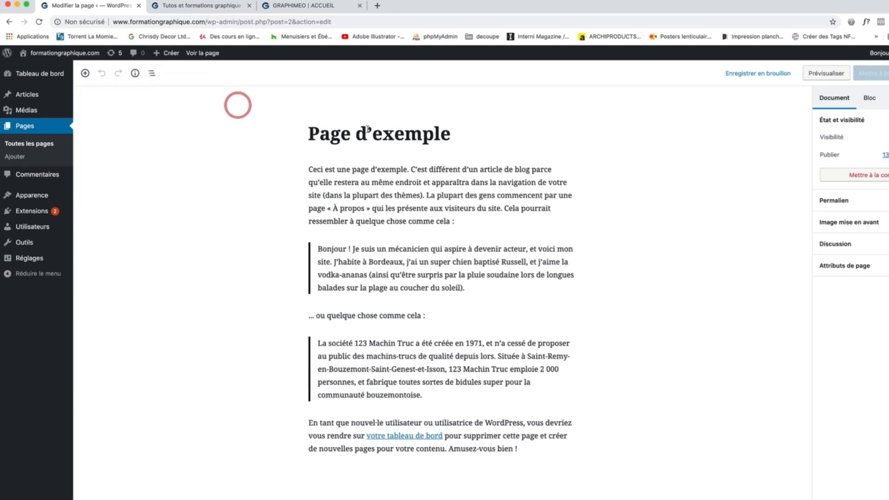
Step: Replace the page title with "Formation Photoshop" and update the published page
click(382, 134)
drag(315, 139, 453, 139)
text(M)
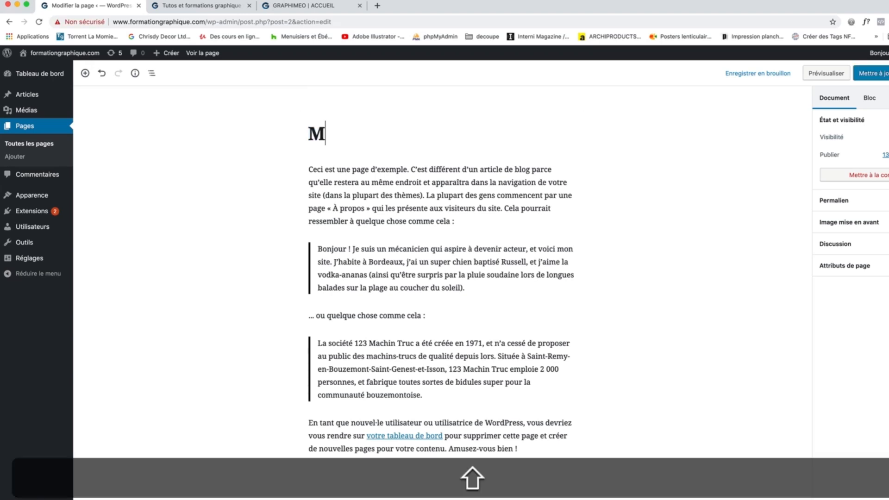
text(on)
key(BackSpace)
key(BackSpace)
key(BackSpace)
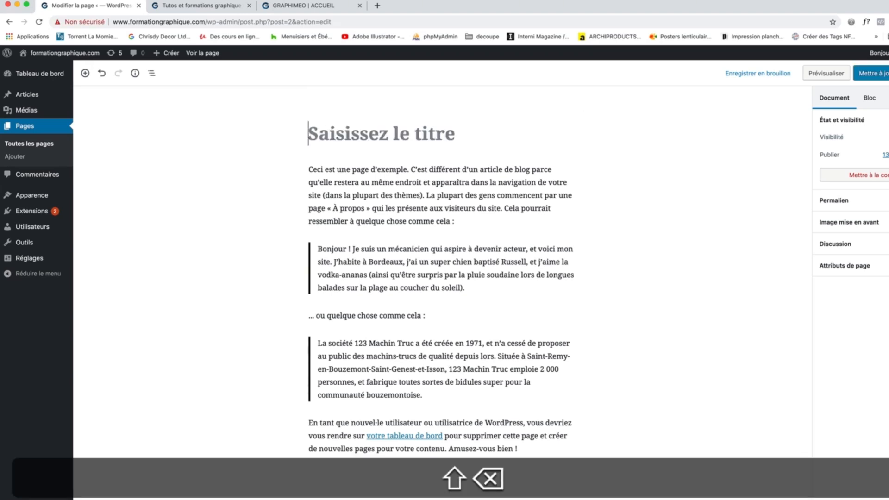
text(Formation )
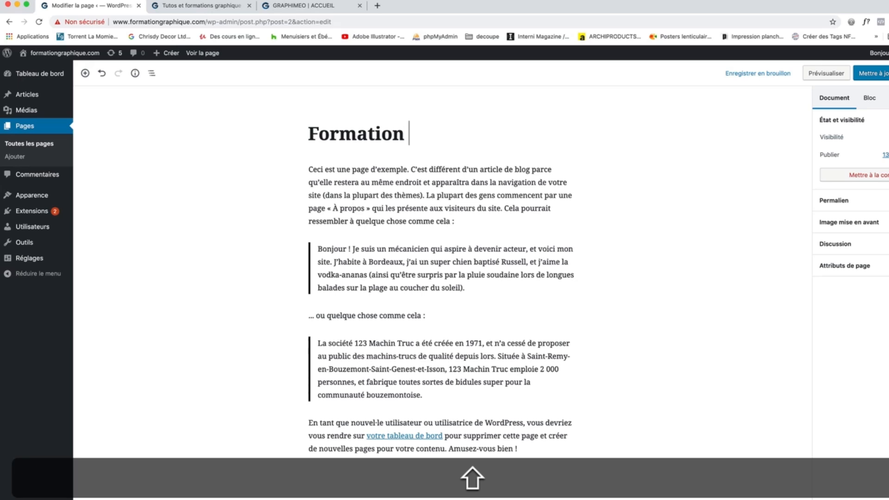
text(Photosj)
key(BackSpace)
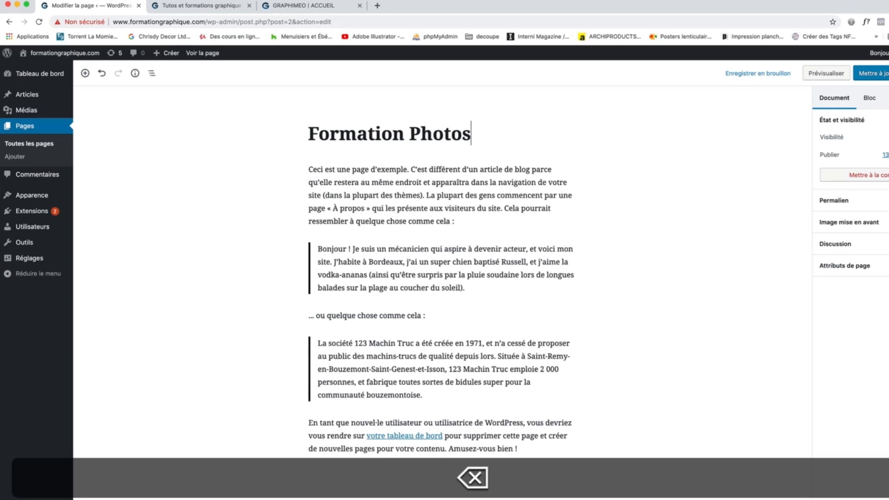
text(hop)
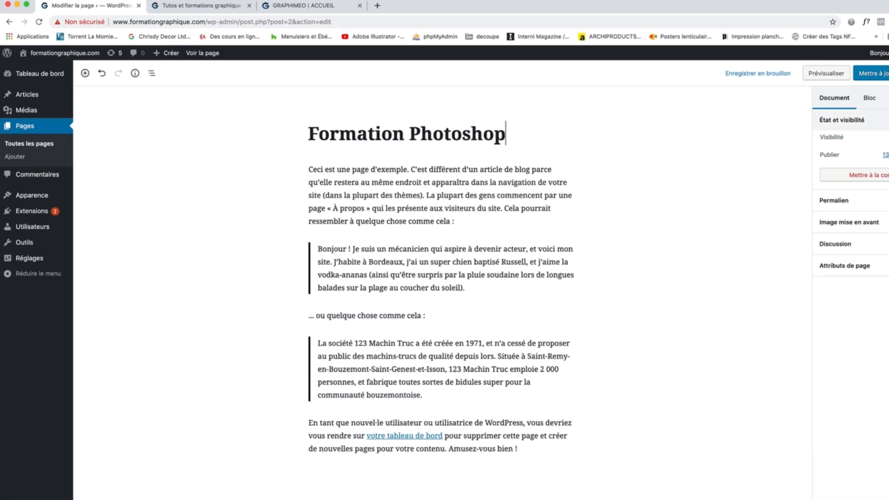
click(875, 74)
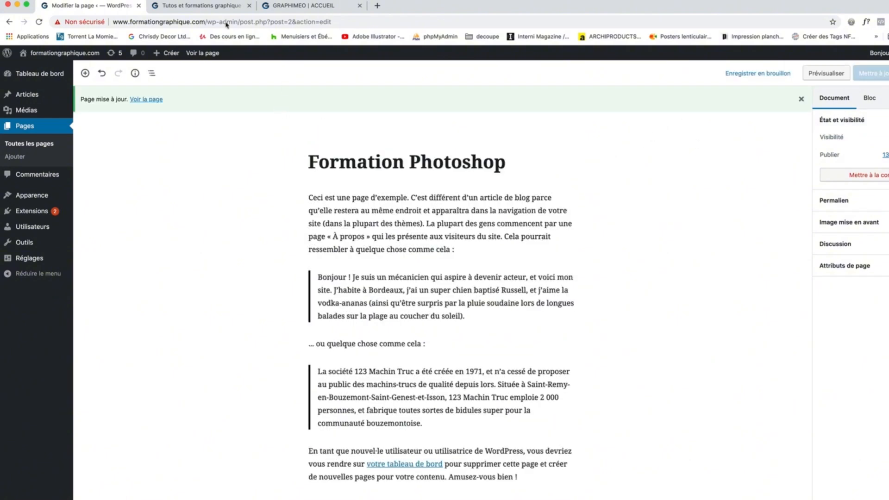
Step: Reload the live home page to check its menu entry and page heading, and return to the page editor
click(181, 7)
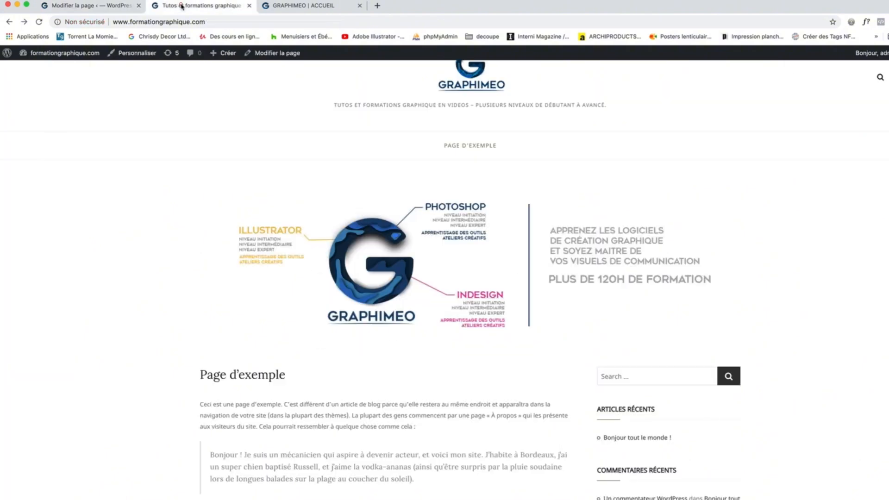
click(39, 24)
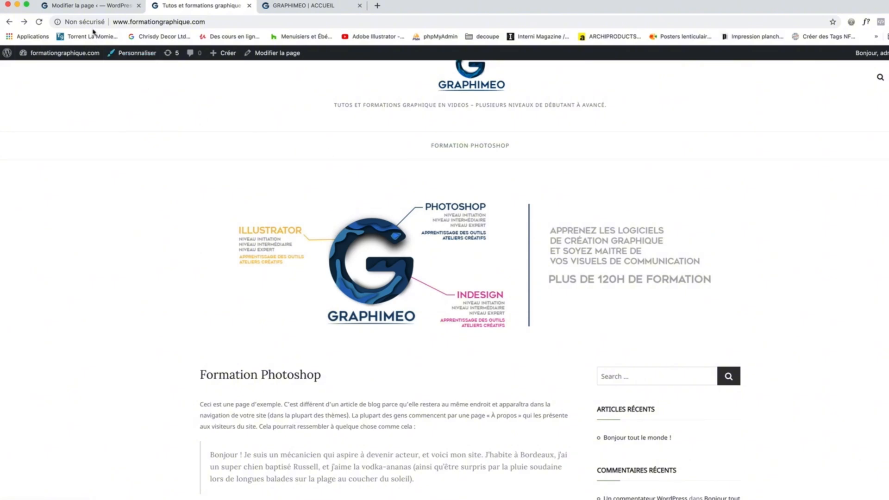
click(93, 11)
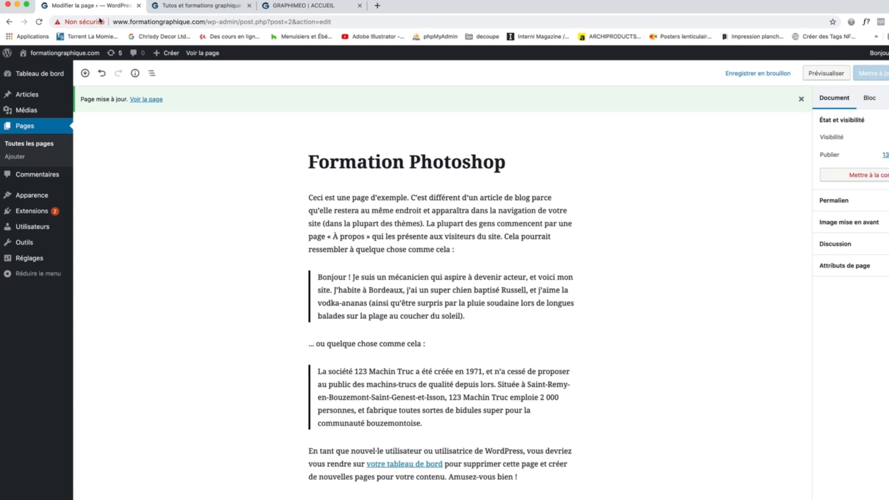
Step: Show the page's permalink settings, view the linked page in a separate tab, and close it to return to the editor
click(834, 200)
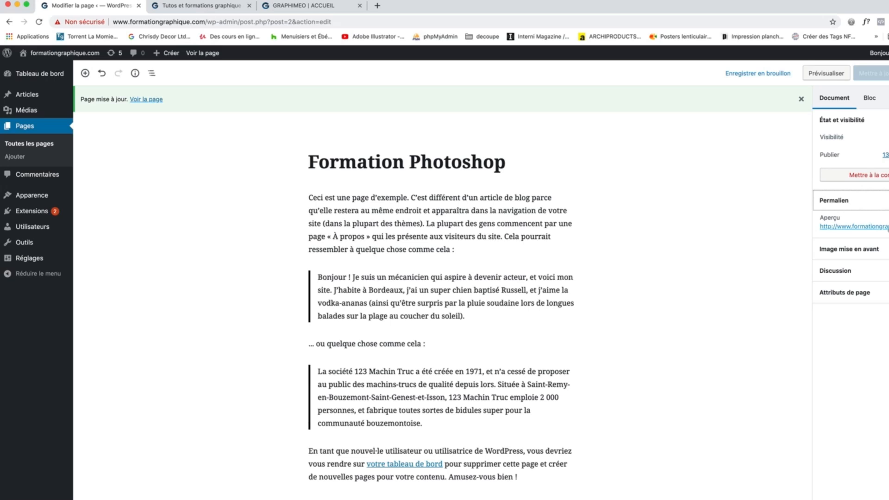
click(854, 226)
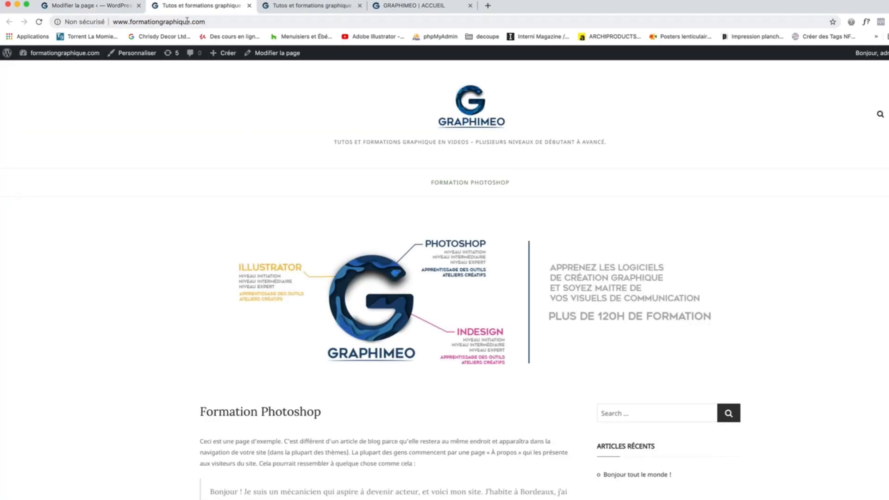
click(249, 6)
click(95, 7)
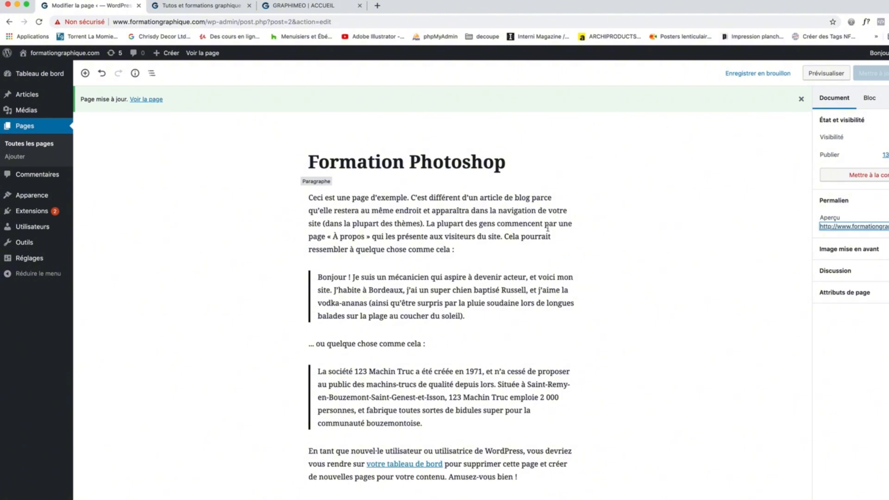
Step: Return to the list of all pages and reopen the Formation Photoshop home page for editing
click(27, 126)
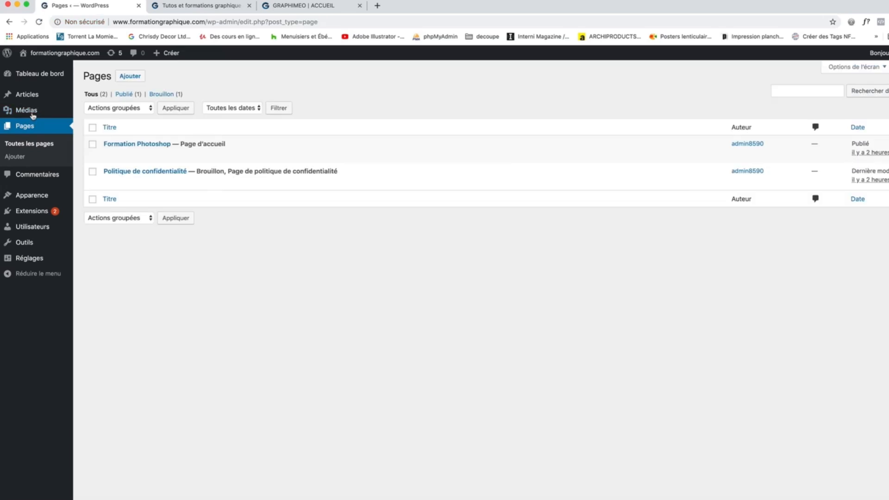
mouse_move(116, 155)
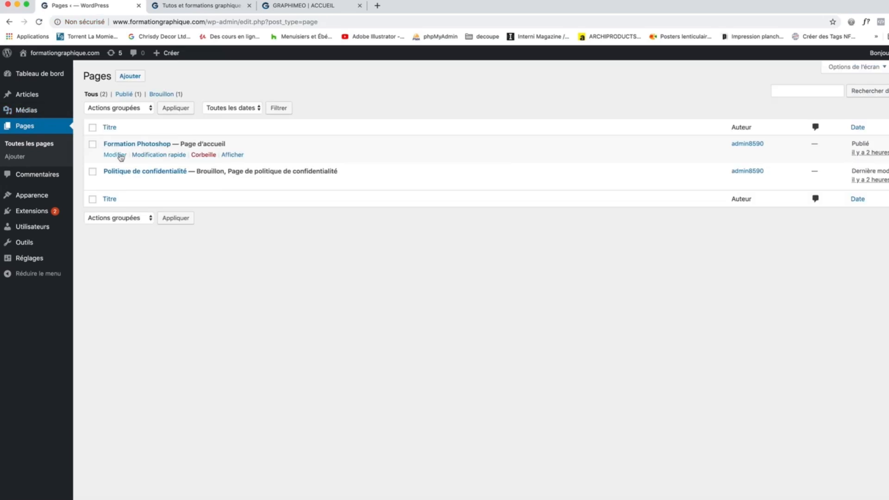
click(115, 154)
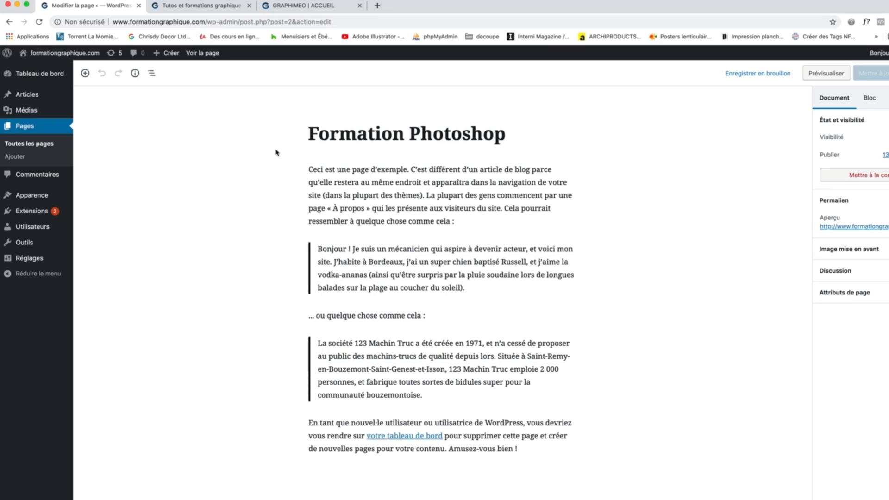
Step: Browse the blocks available for insertion, examining the most used, common (Blocs communs) and formatting (Mise en forme) categories
click(85, 73)
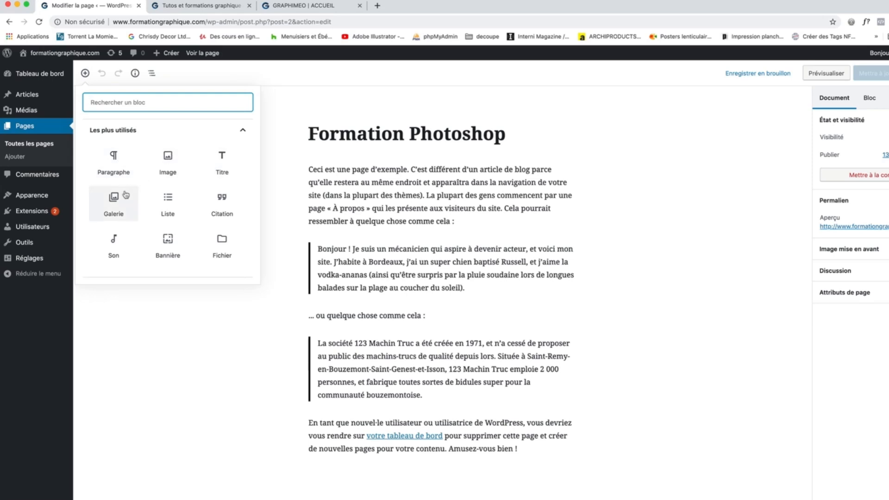
scroll(231, 179, down, 5)
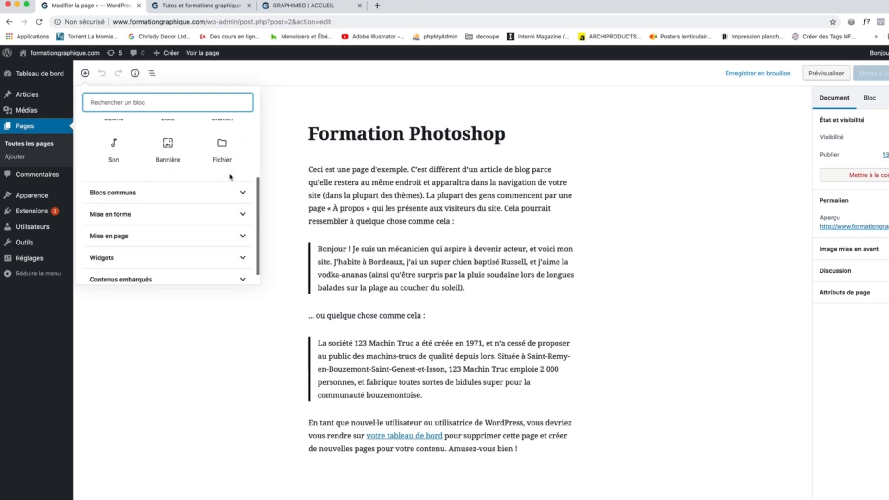
click(234, 178)
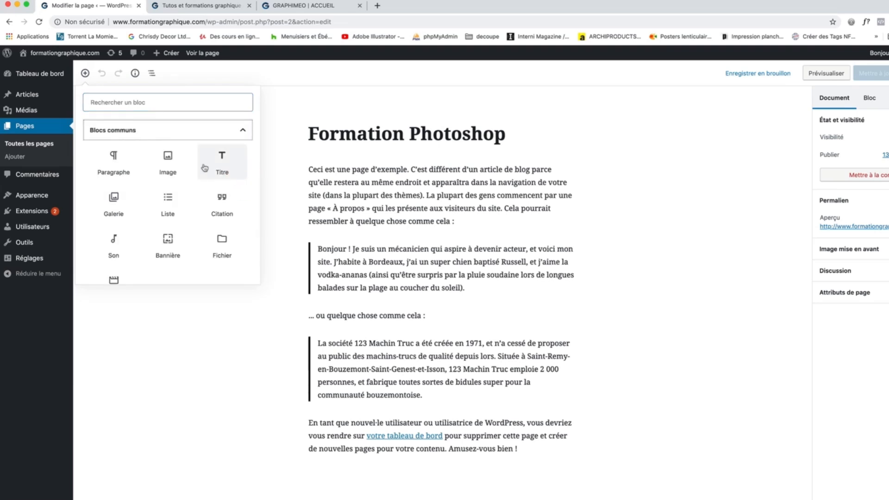
scroll(169, 167, down, 5)
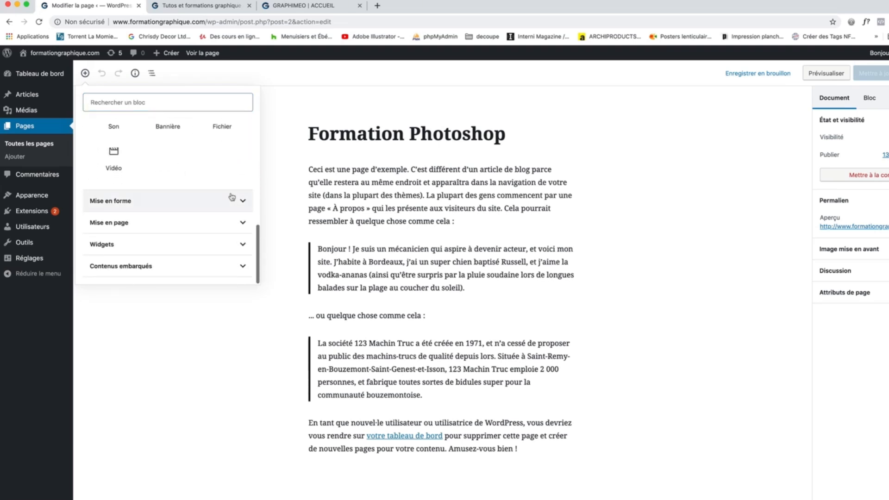
click(242, 202)
scroll(238, 194, down, 2)
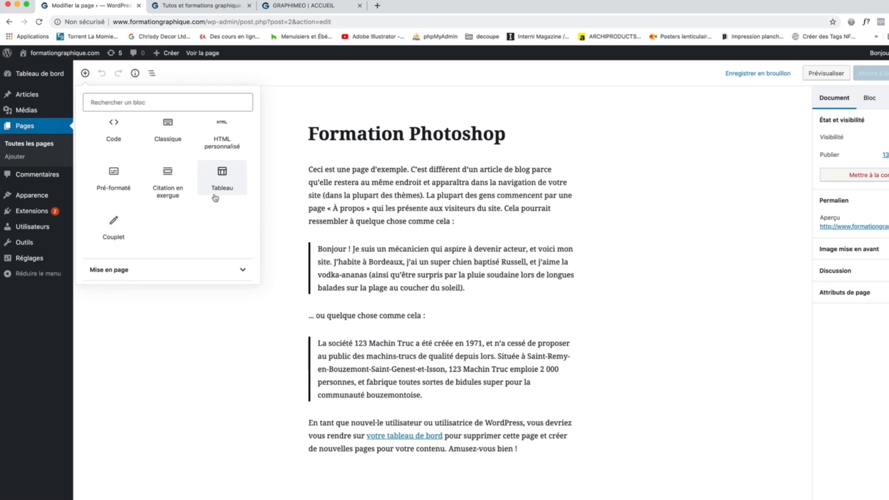
scroll(227, 201, down, 2)
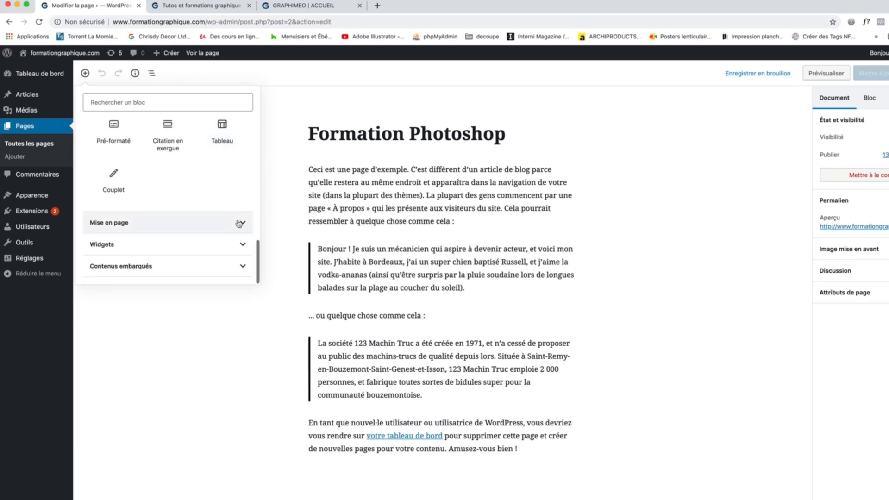
Step: Examine the blocks offered in the layout (Mise en page) and Widgets categories
click(238, 223)
scroll(223, 208, down, 2)
scroll(211, 200, up, 1)
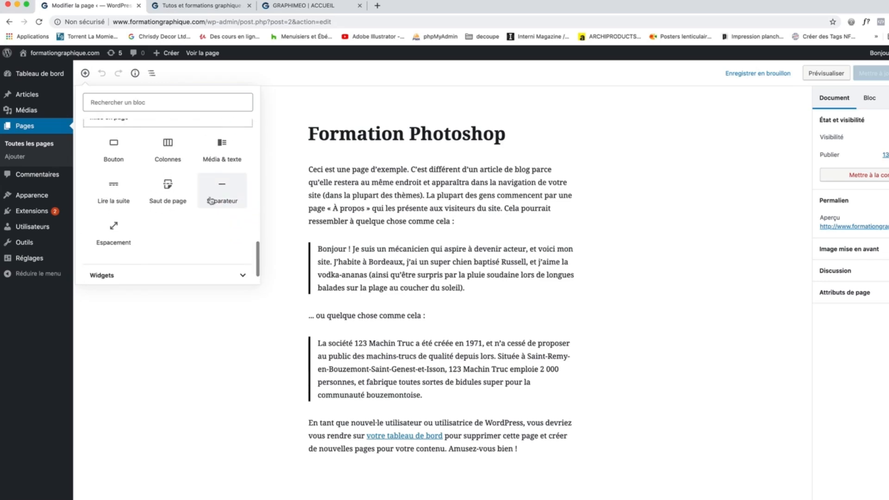
scroll(211, 201, down, 1)
click(240, 245)
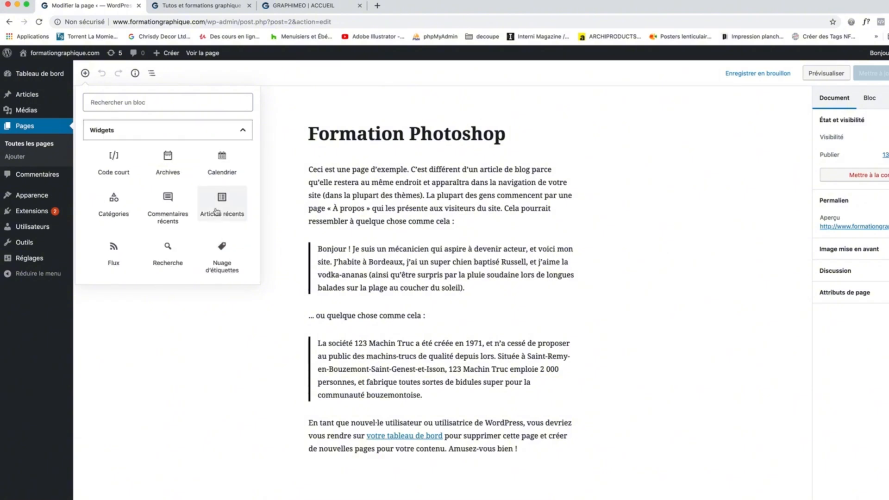
scroll(222, 218, down, 2)
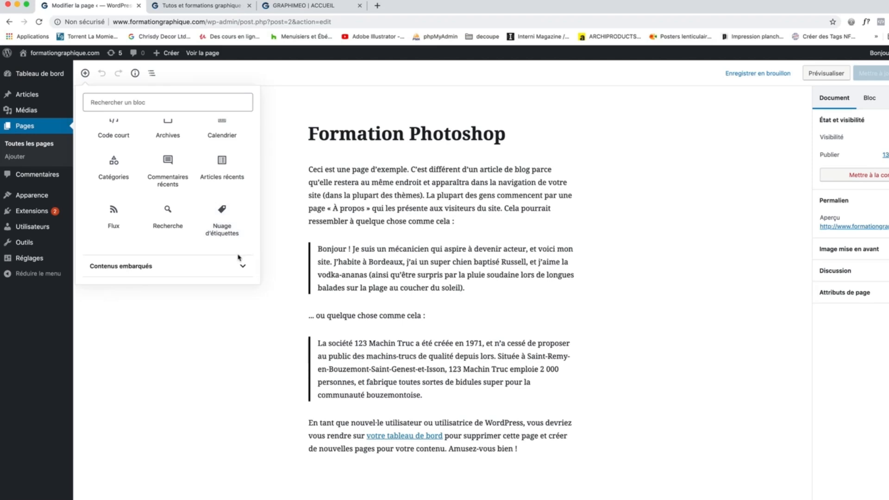
Step: Examine the blocks offered in the embedded content category (Contenus embarqués) through to the end of the list
click(239, 260)
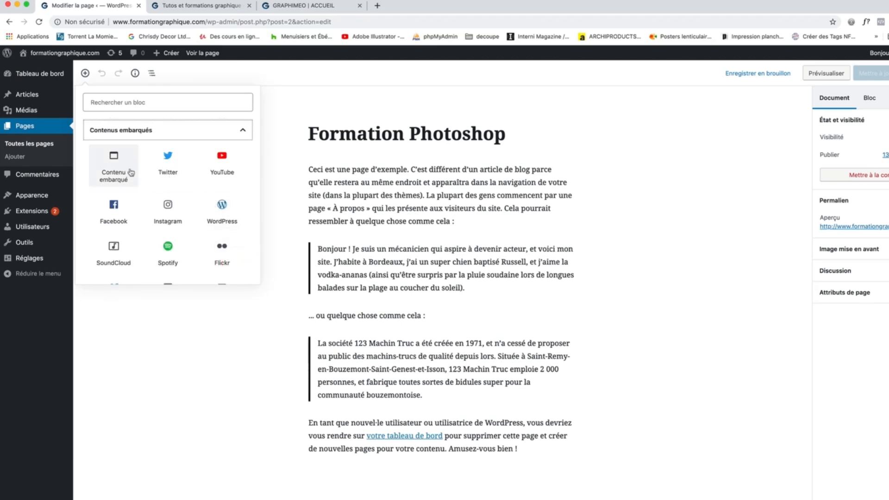
scroll(204, 190, down, 5)
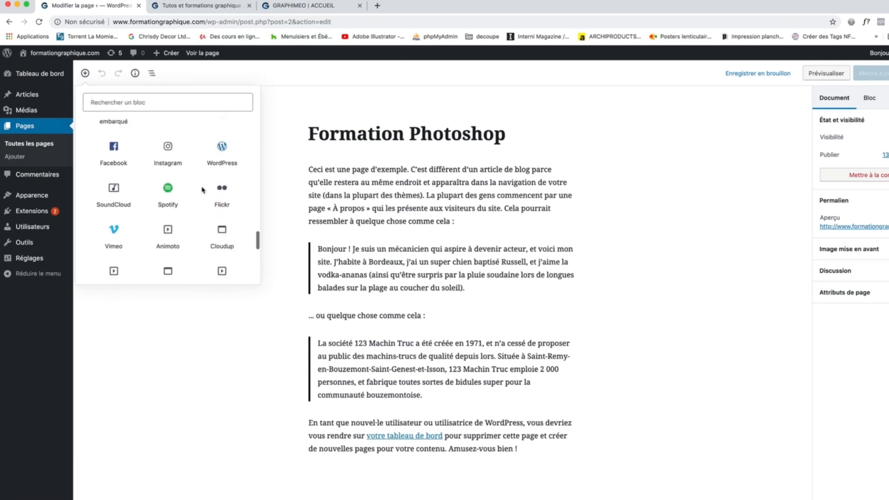
scroll(202, 190, down, 7)
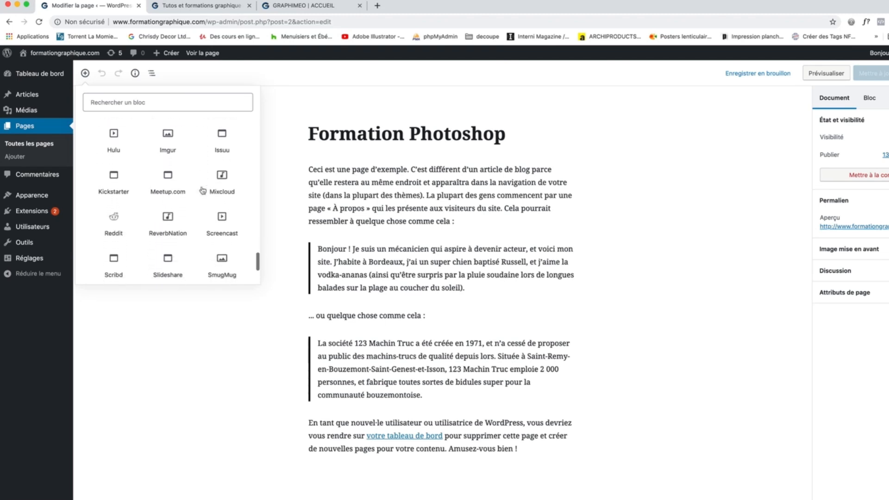
scroll(202, 189, down, 3)
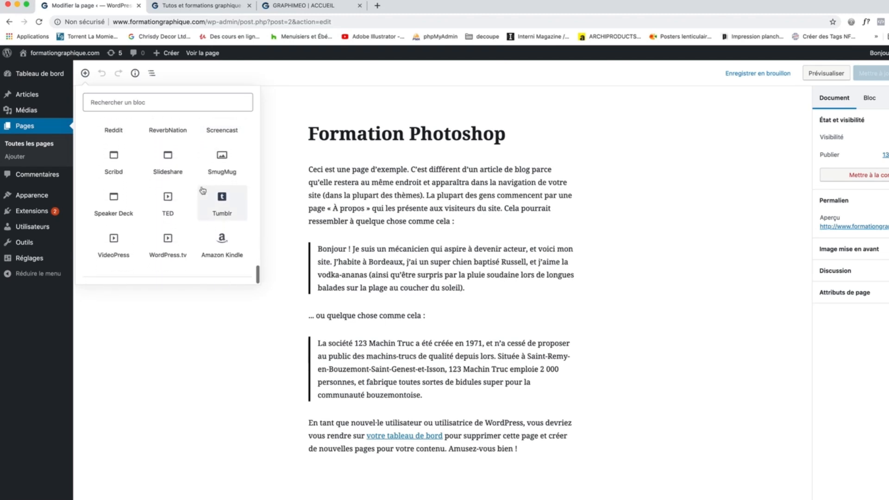
scroll(202, 190, up, 15)
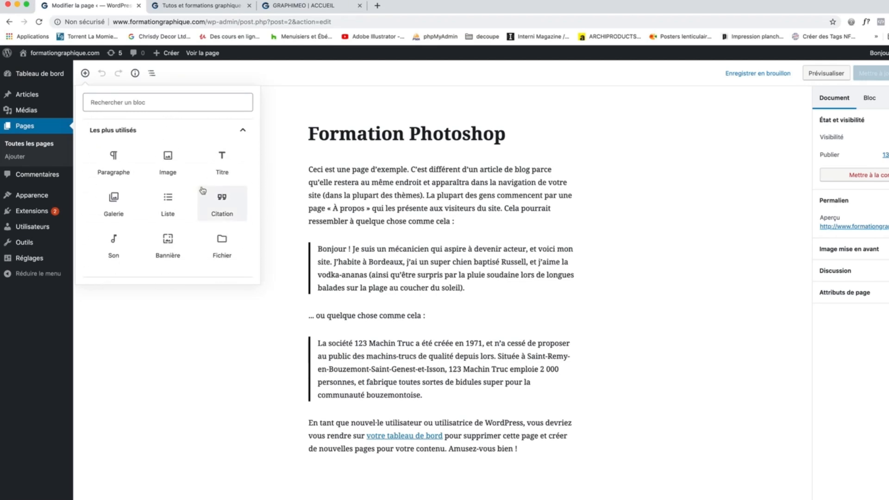
Step: Close the block list, view the Graphimeo home page for reference, and return to the Formation Photoshop page editor
click(280, 170)
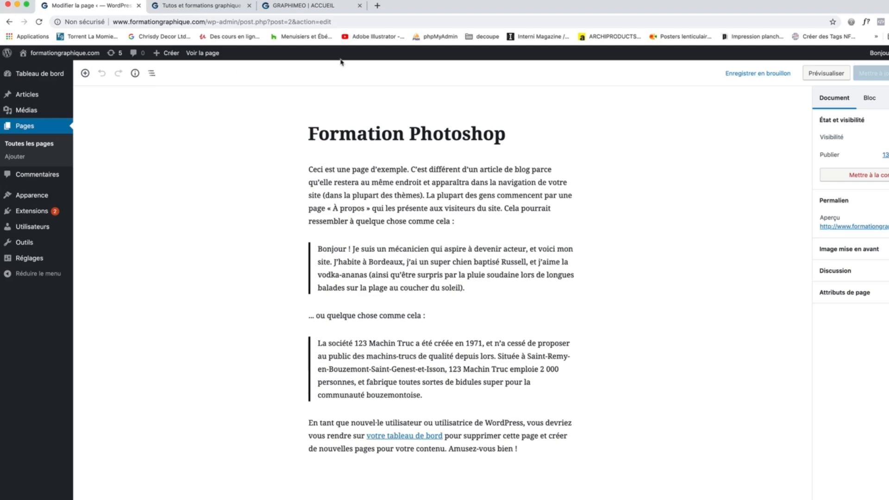
click(314, 9)
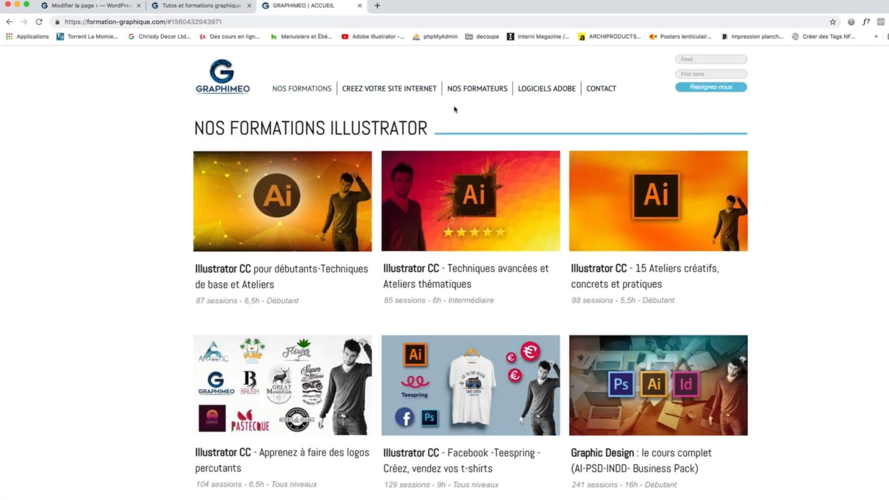
click(116, 9)
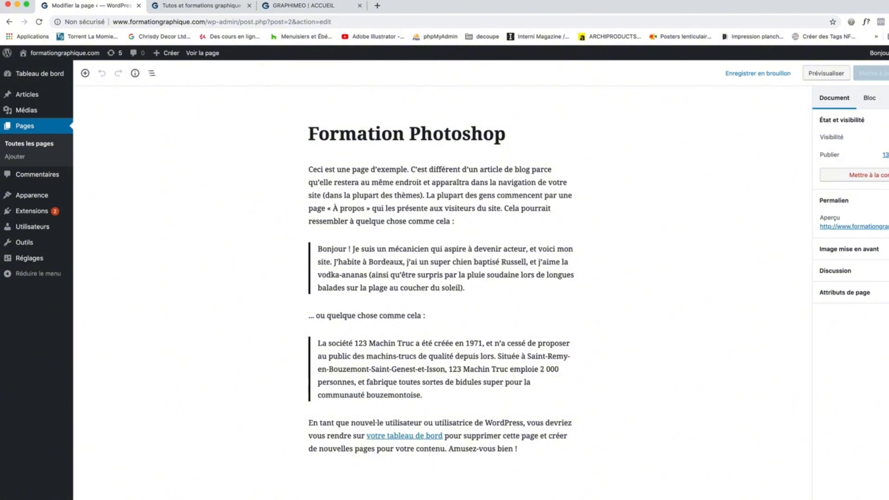
Step: Examine the page's block and document settings, including the featured image, discussion and page attributes sections
click(868, 99)
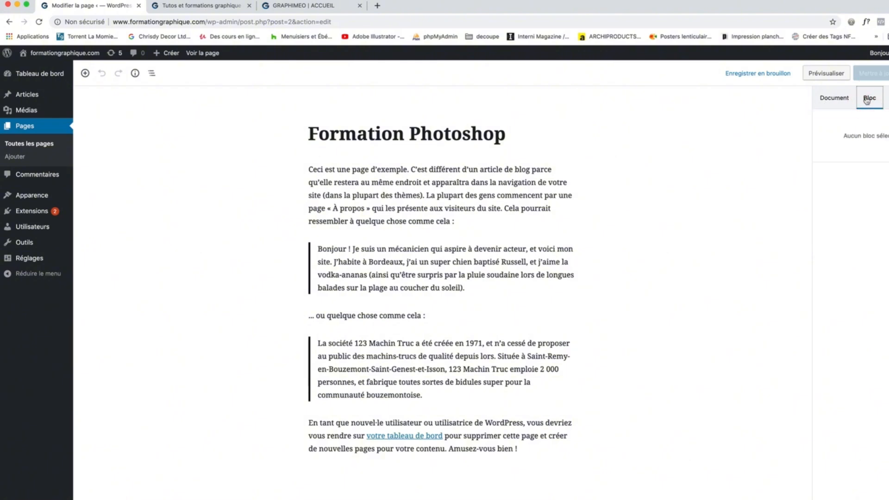
click(838, 100)
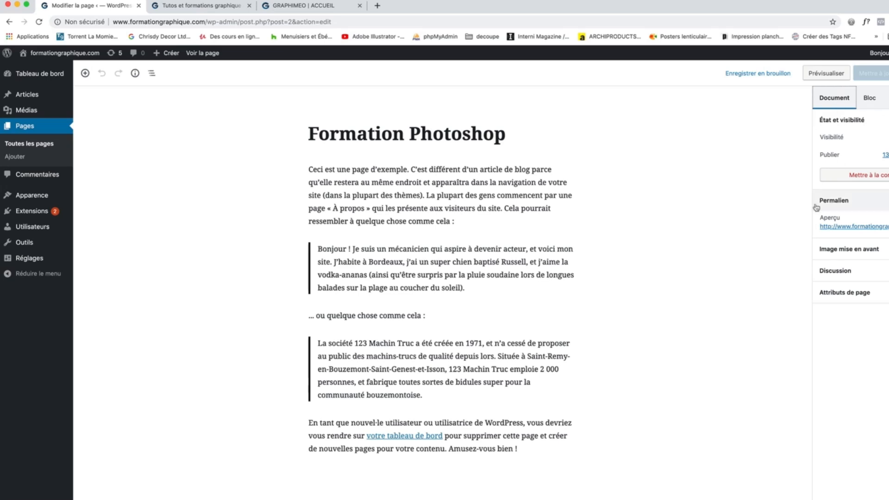
click(850, 249)
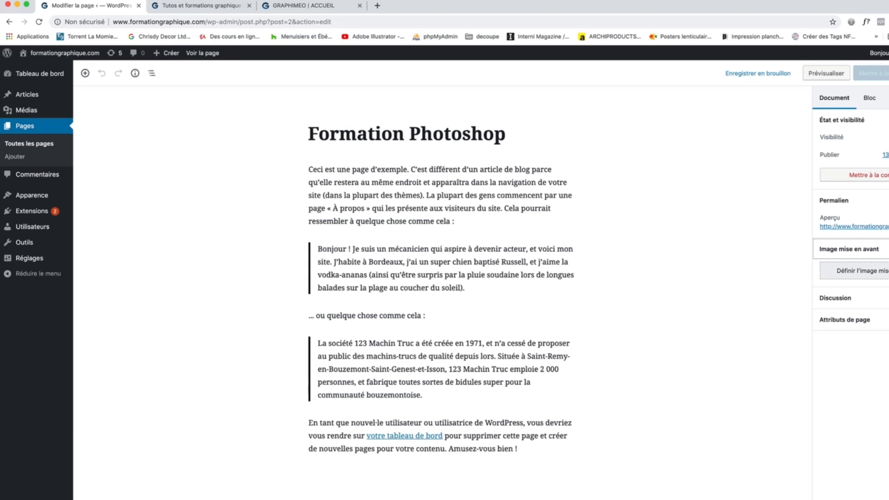
click(851, 297)
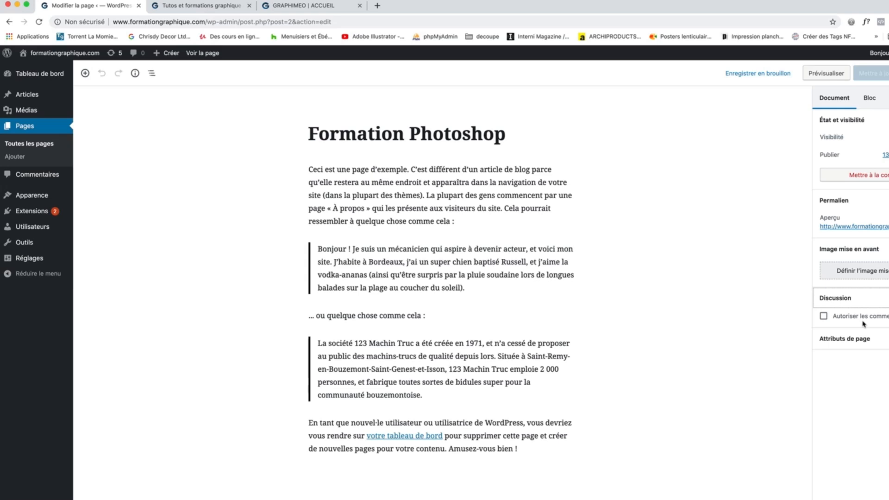
click(835, 298)
click(845, 321)
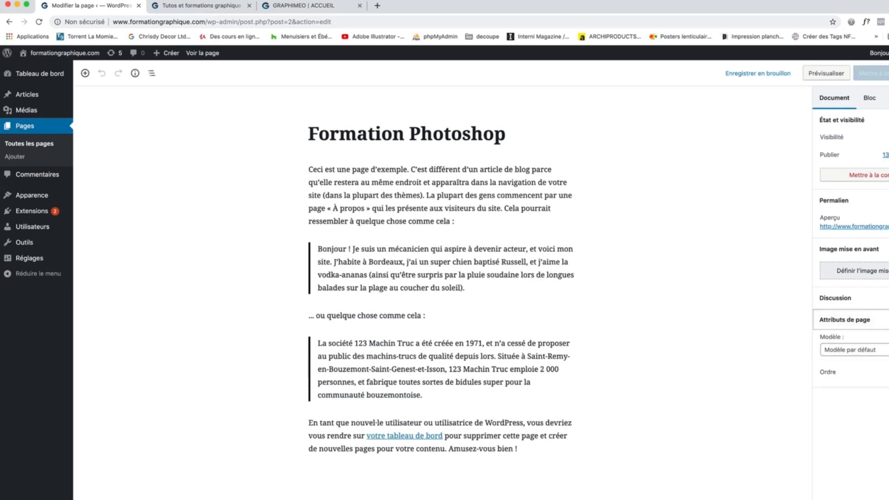
Step: Set the page template to Contact Template and update the page
click(882, 351)
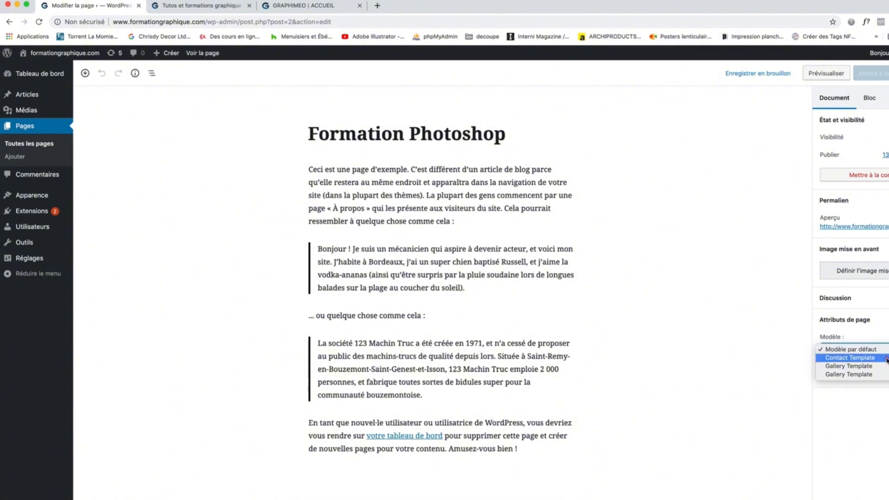
click(871, 358)
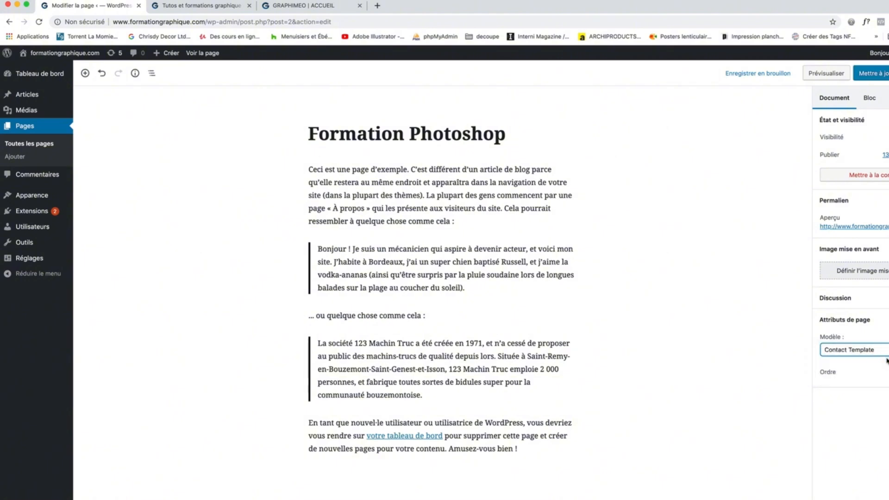
click(866, 73)
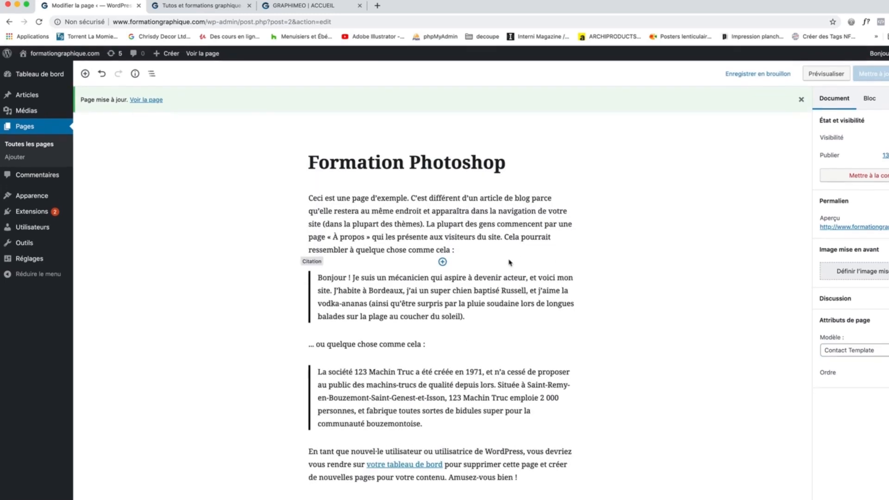
Step: Switch the page template to the first Gallery Template and update the page
click(860, 350)
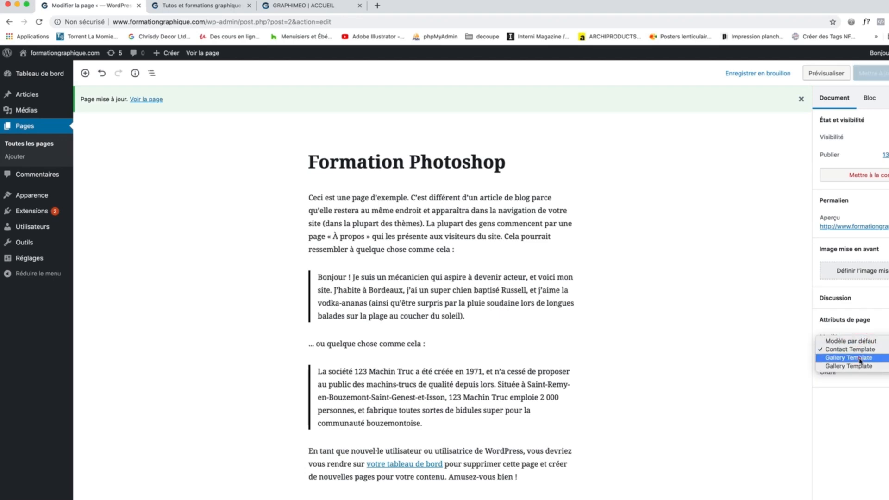
click(860, 360)
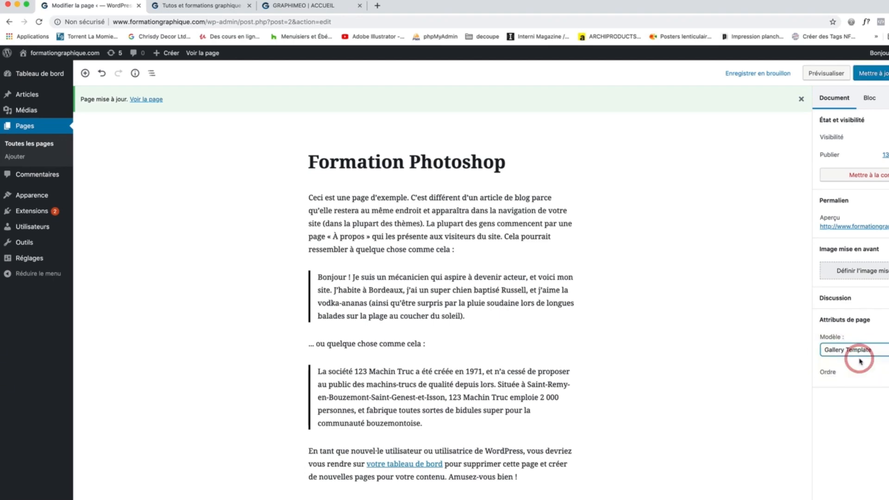
click(871, 73)
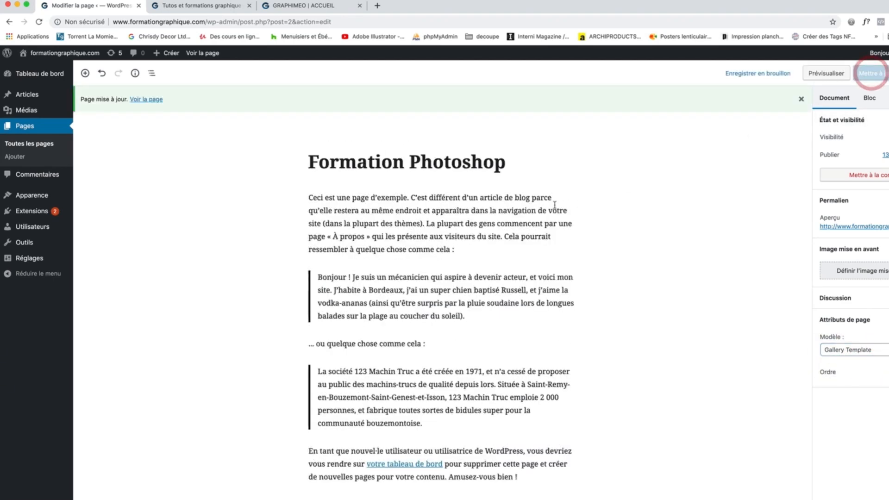
Step: Restore the page template to the default (Modèle par défaut) and update the page
click(860, 351)
click(856, 331)
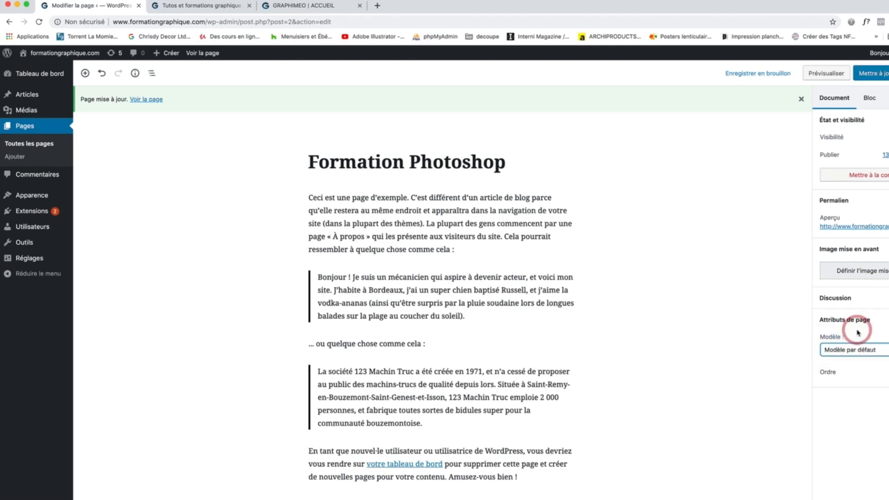
click(882, 72)
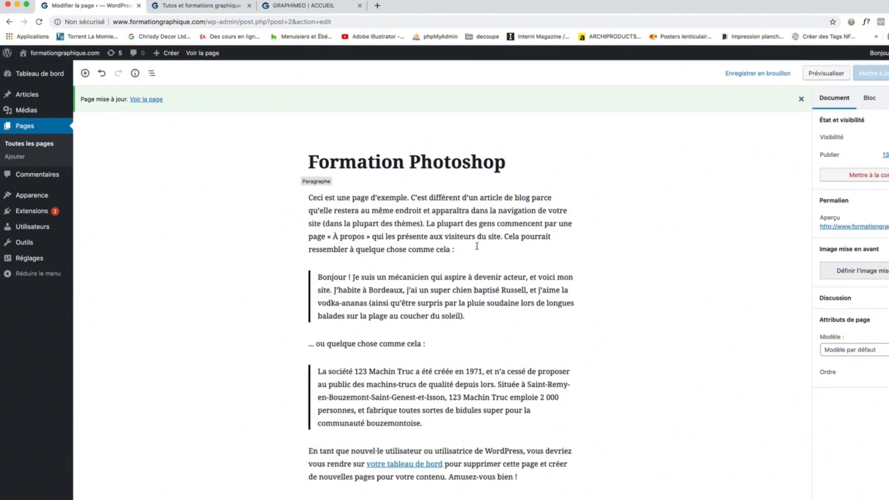
Step: Move the opening paragraph block below the first quote, and move it back up to its original place
click(505, 223)
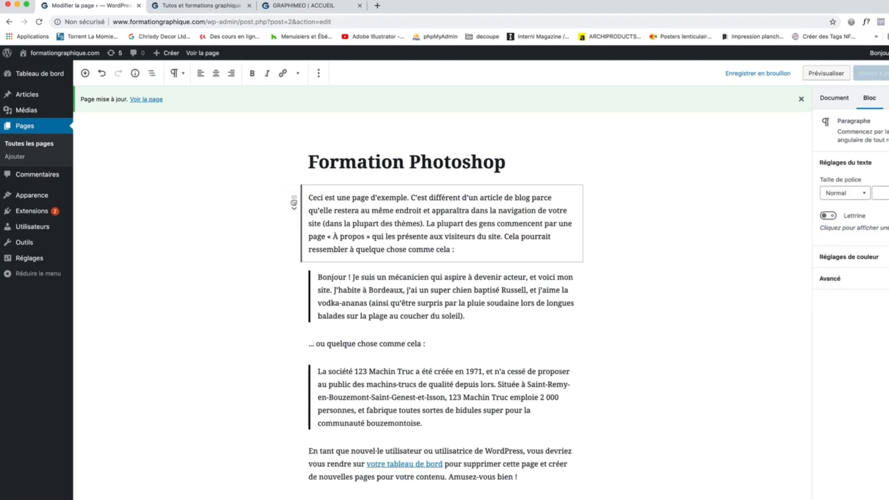
mouse_move(295, 200)
mouse_down()
mouse_move(288, 357)
mouse_move(290, 199)
mouse_up()
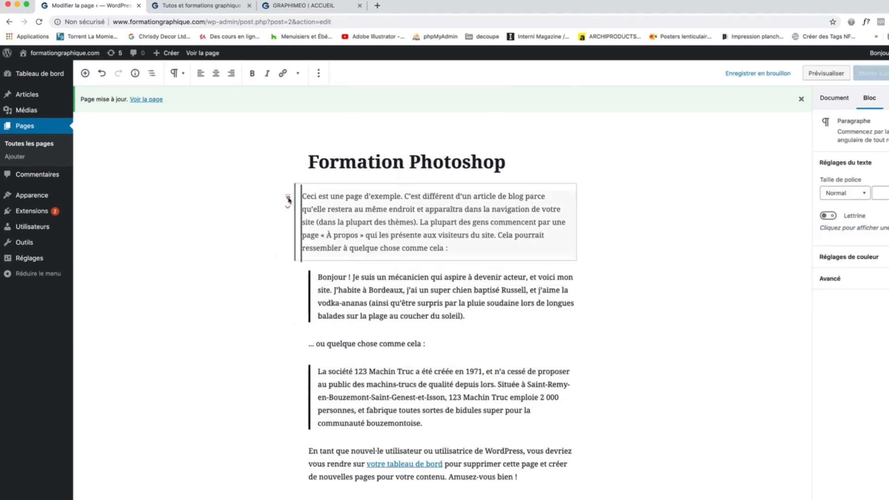
click(295, 211)
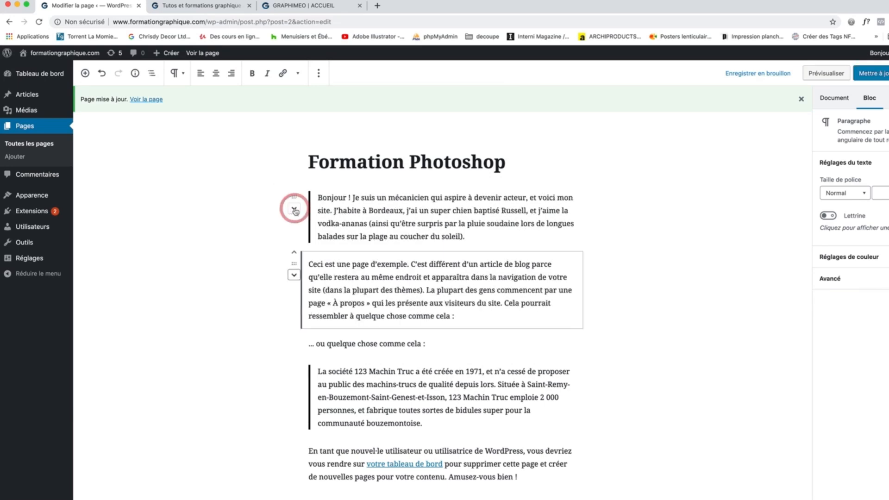
click(297, 256)
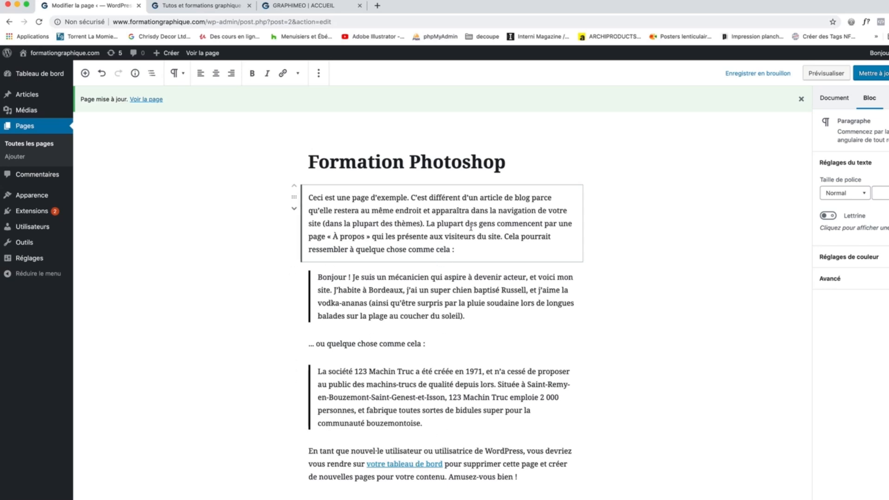
Step: Select the first quote block and the opening paragraph in turn to compare their block settings
click(441, 287)
click(436, 238)
click(434, 287)
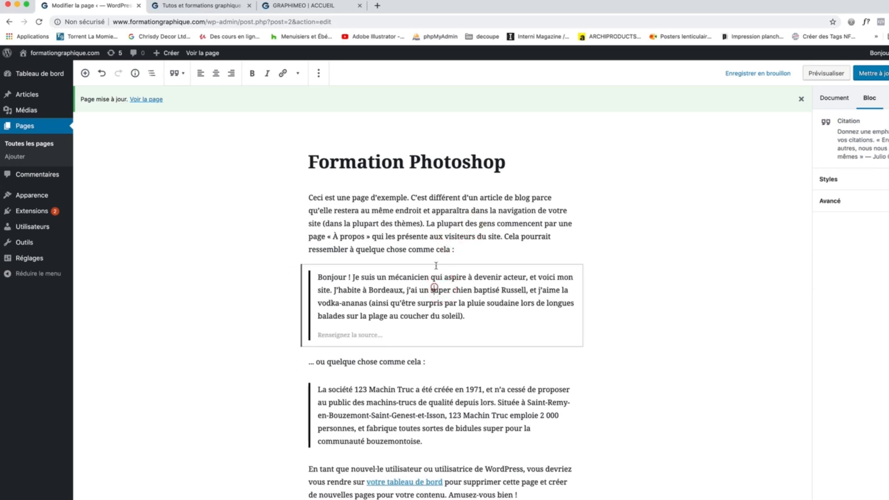
click(435, 242)
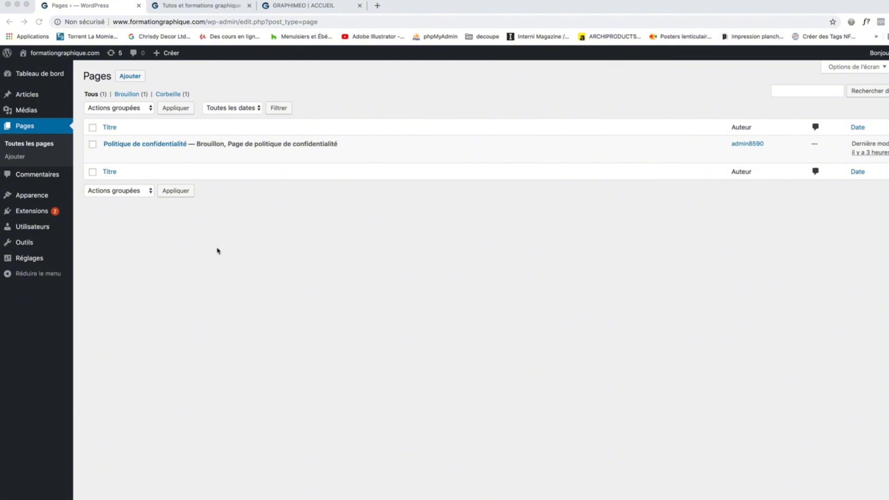
Step: Go to the page for adding new plugins (Extensions) and search for "elementor"
click(32, 212)
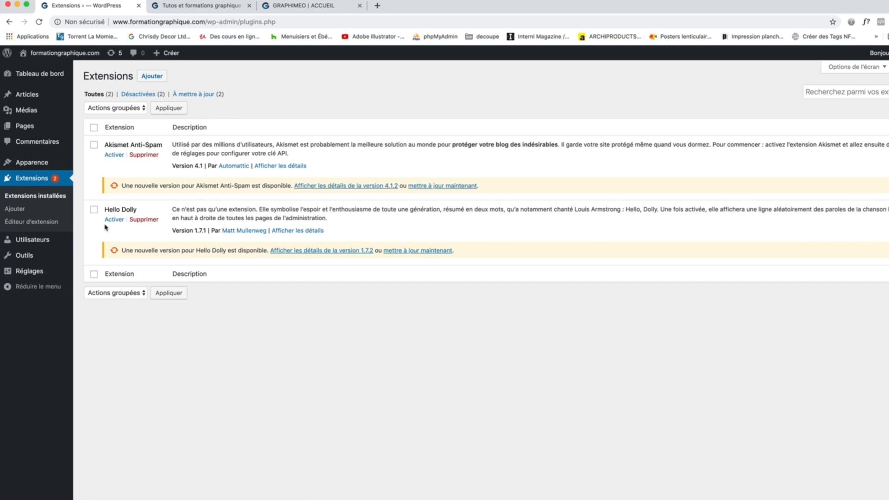
click(34, 210)
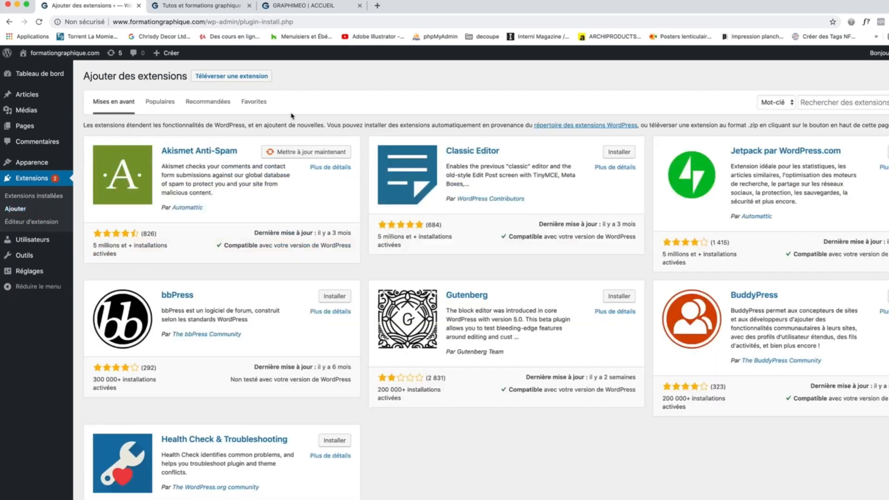
click(857, 102)
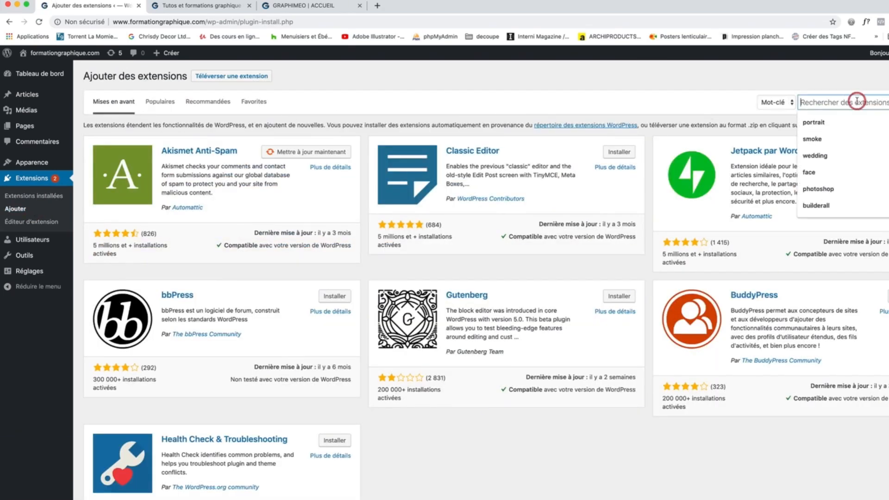
text(elementor)
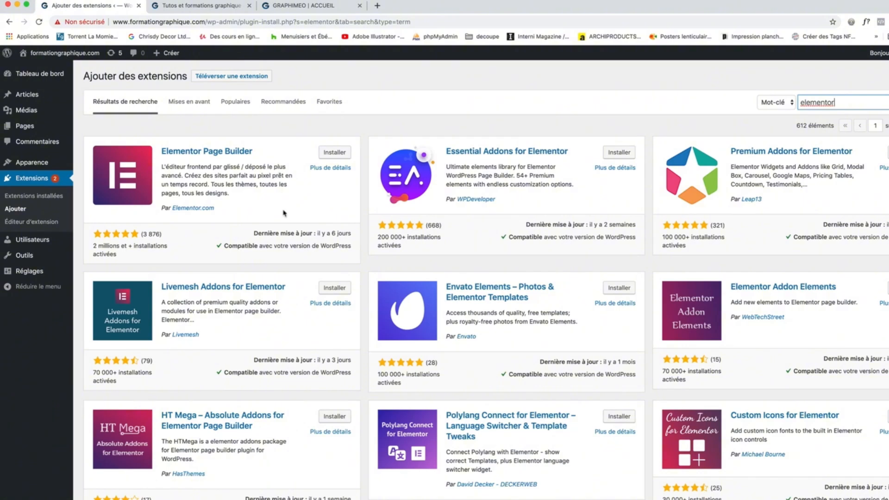
Step: Install and activate the Elementor Page Builder plugin from the search results
scroll(285, 213, down, 3)
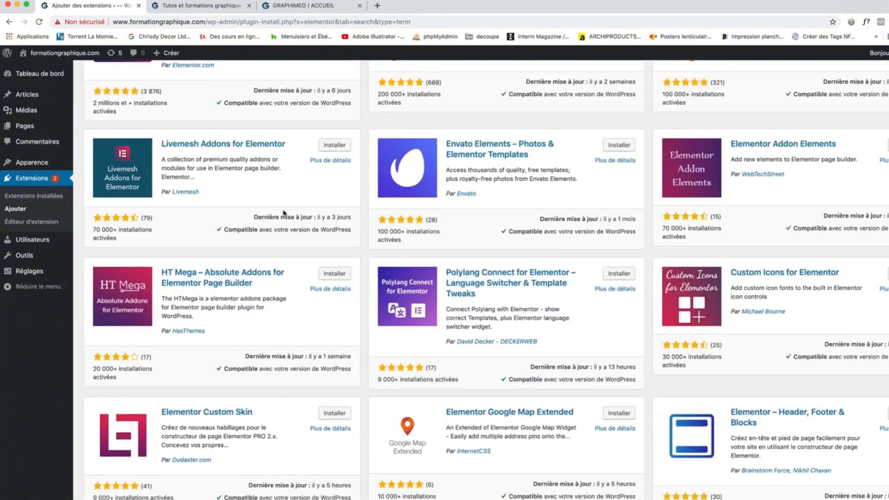
scroll(284, 213, up, 3)
click(335, 153)
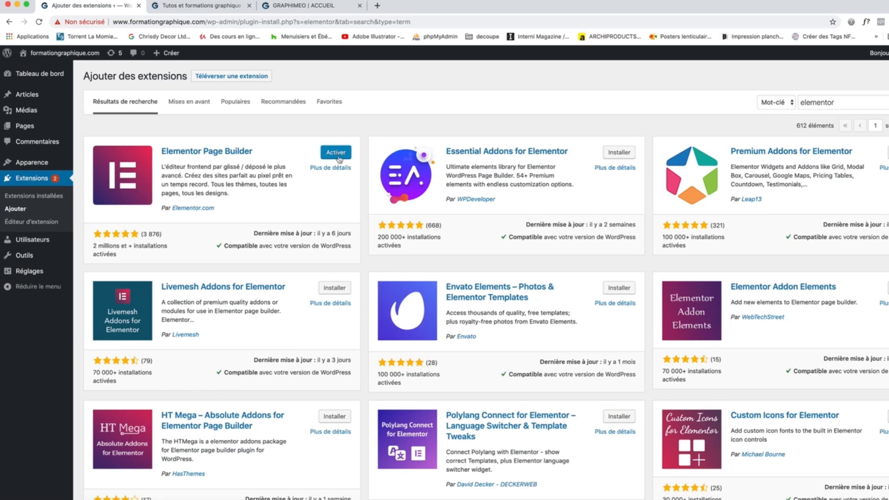
click(341, 153)
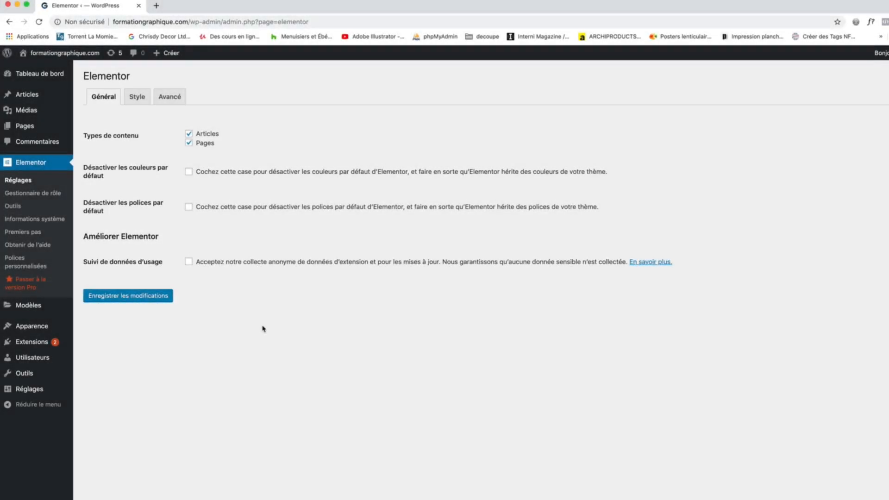
Step: Show Elementor's settings and examine its Style options
click(18, 181)
click(138, 101)
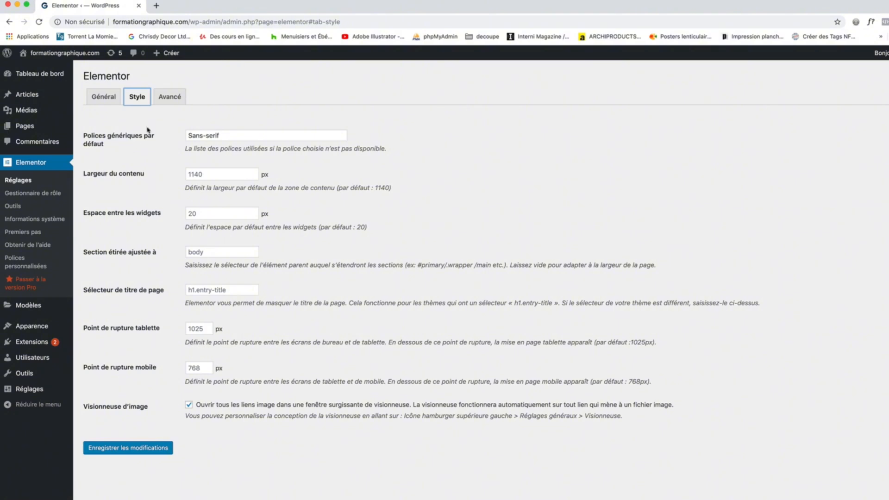
Step: Examine Elementor's advanced settings, then the role manager's editor access options for the Editor, Author, Contributor and Subscriber roles
click(170, 99)
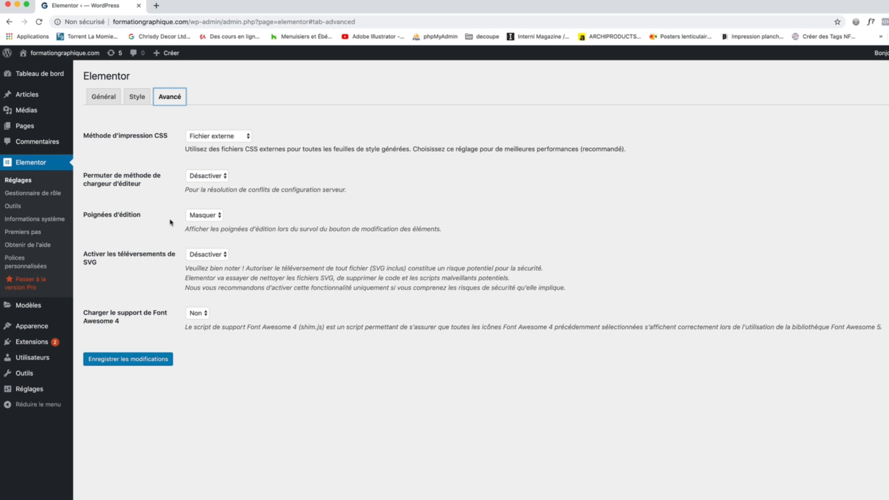
click(22, 194)
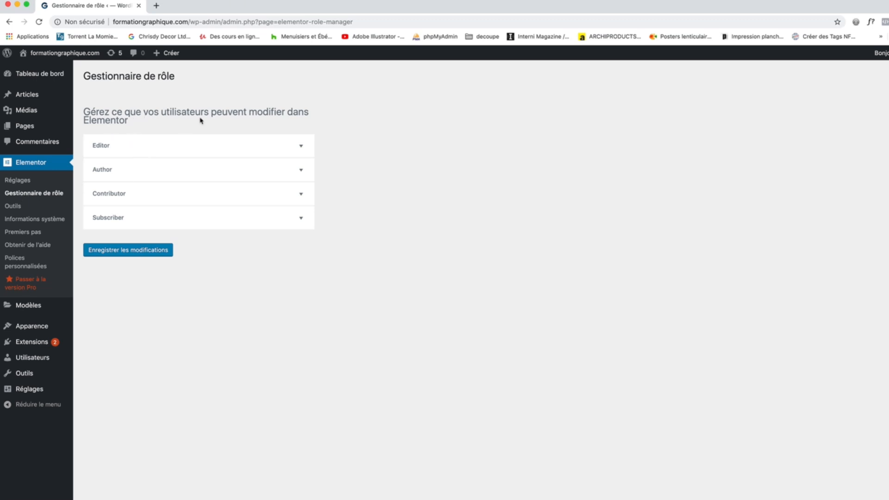
click(196, 145)
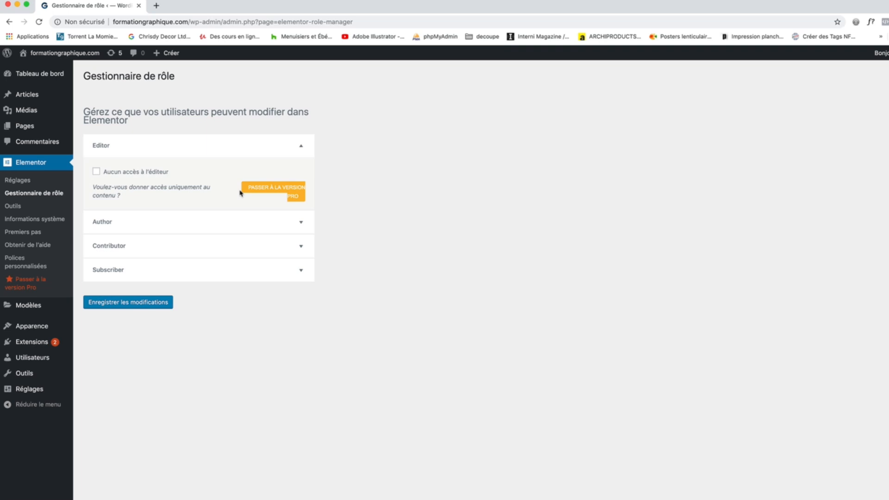
click(211, 146)
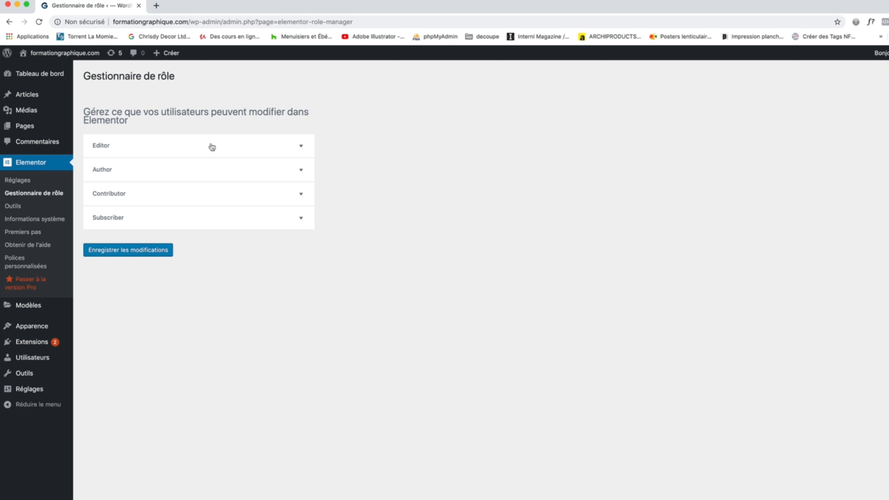
click(183, 166)
click(183, 166)
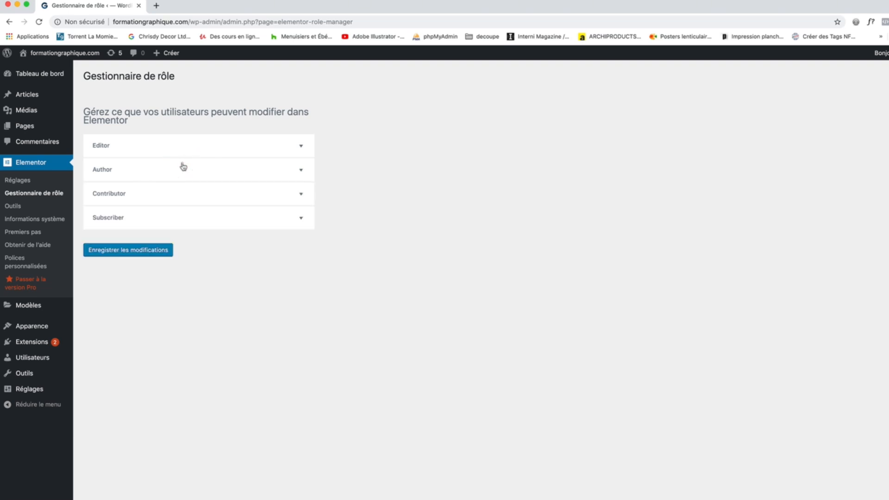
click(175, 190)
click(175, 188)
click(169, 225)
click(169, 225)
Step: Examine Elementor's tools: the general options, URL replacement, version control and maintenance mode
click(25, 207)
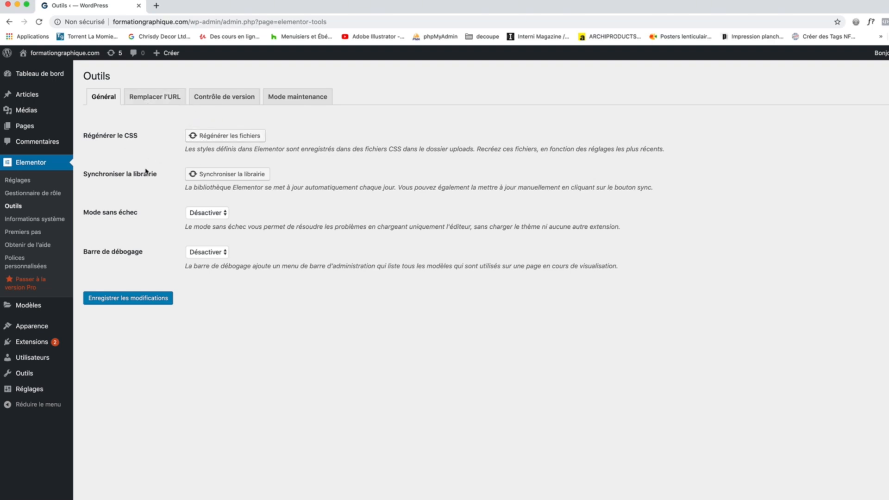
click(215, 214)
click(216, 214)
click(150, 107)
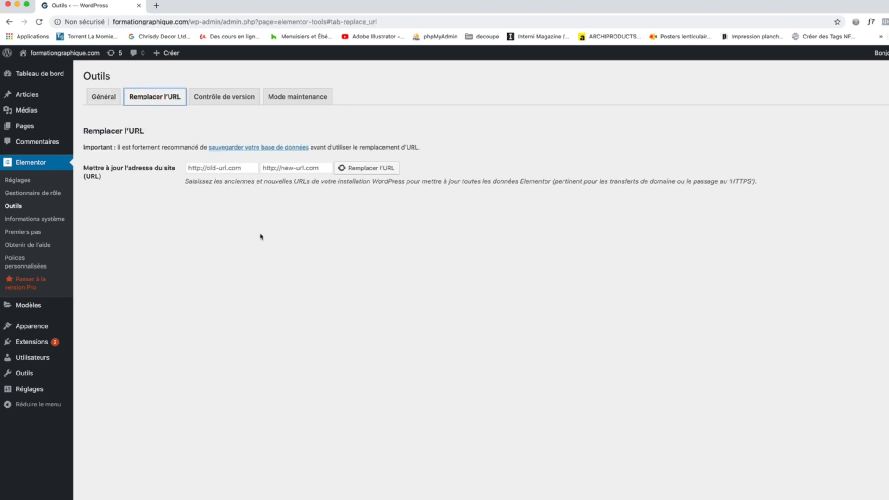
click(224, 97)
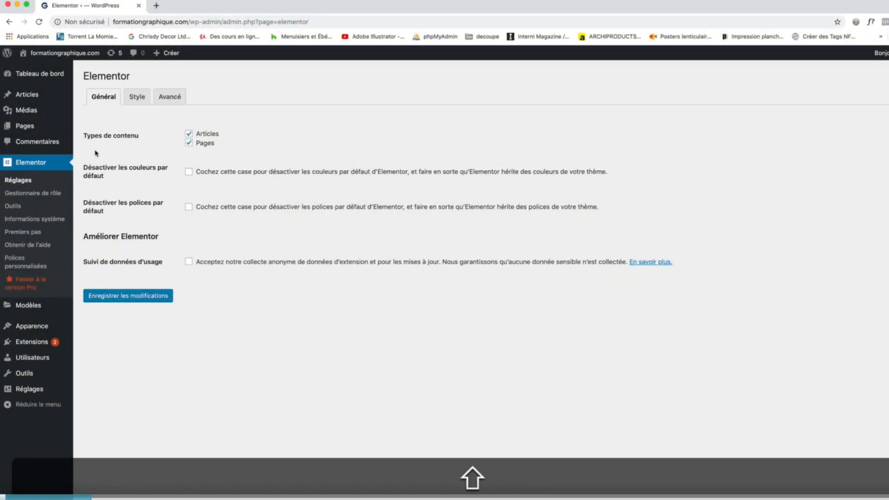
click(38, 129)
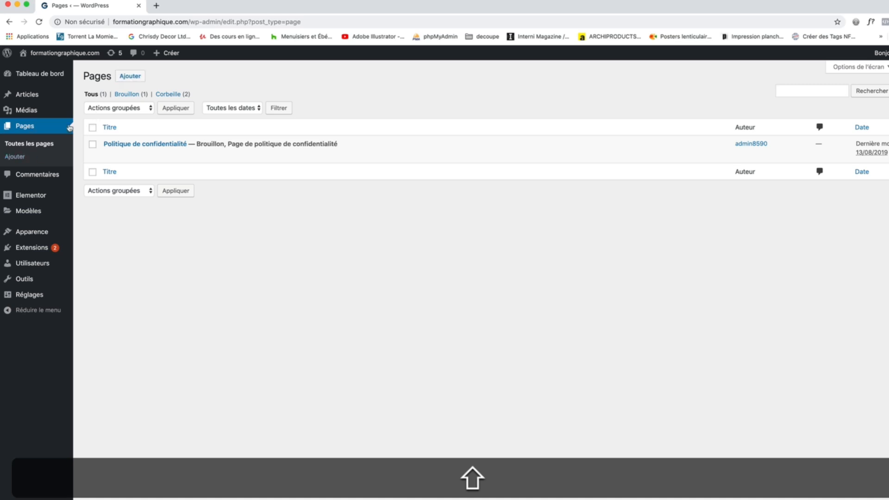
click(130, 76)
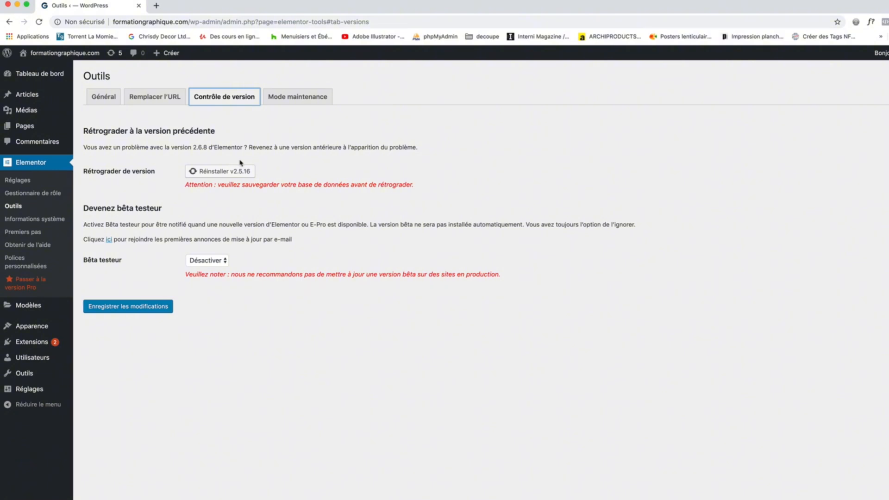
click(301, 98)
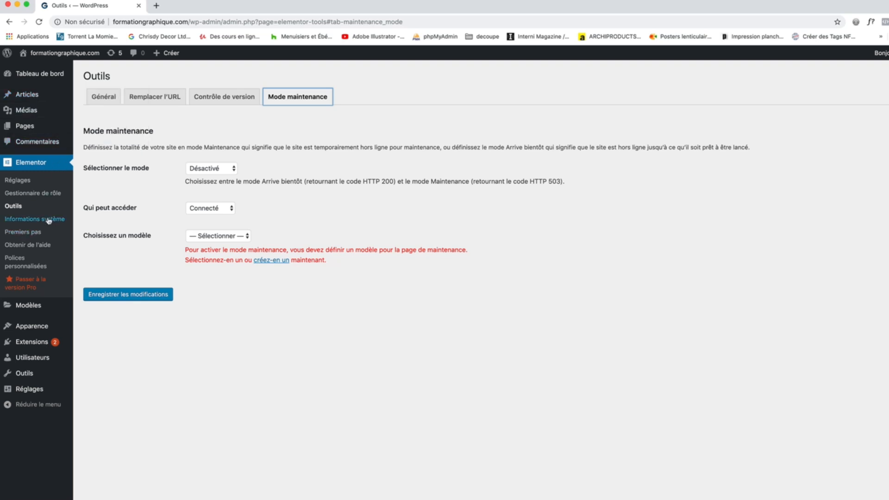
click(96, 98)
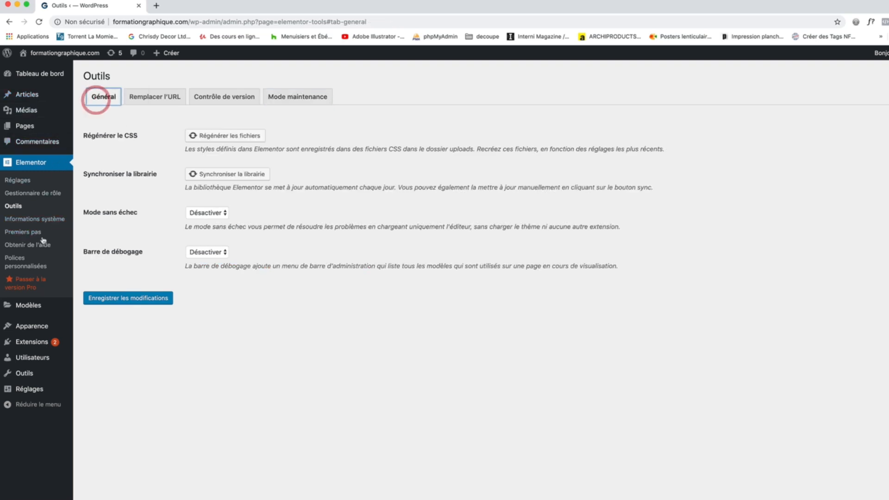
Step: Read through Elementor's system information report on the server and WordPress environment
click(30, 217)
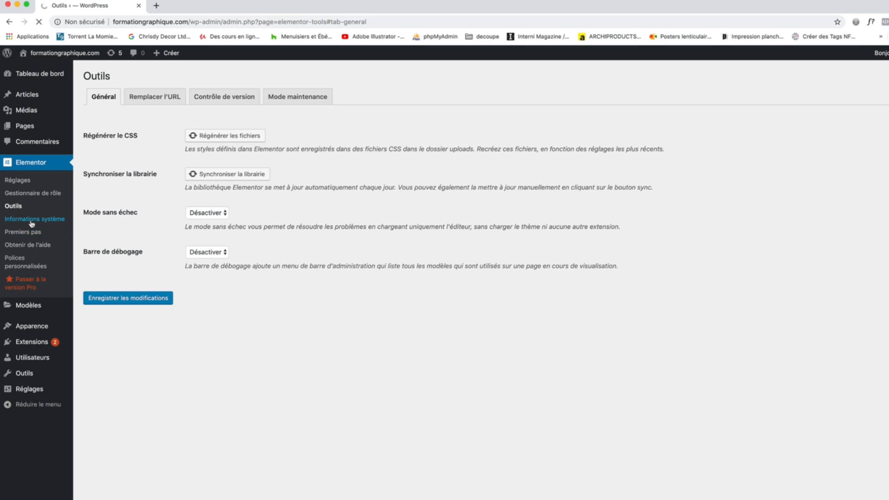
scroll(214, 266, down, 3)
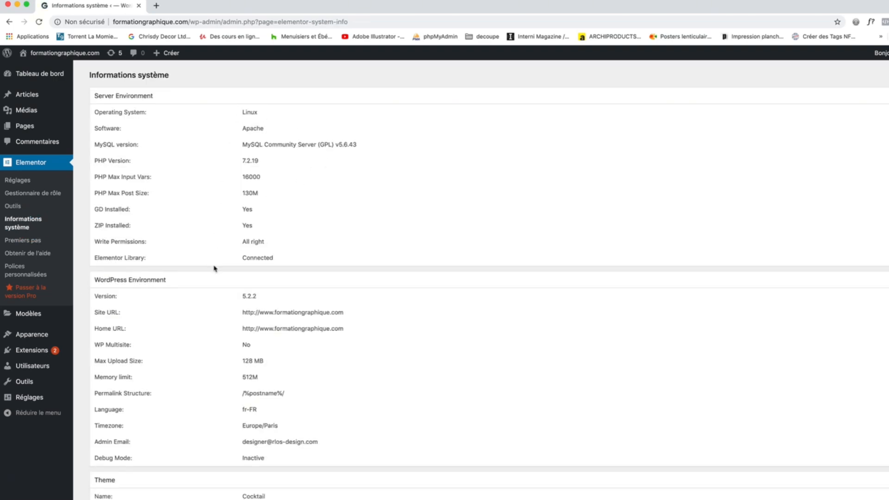
scroll(215, 266, down, 6)
scroll(214, 267, up, 10)
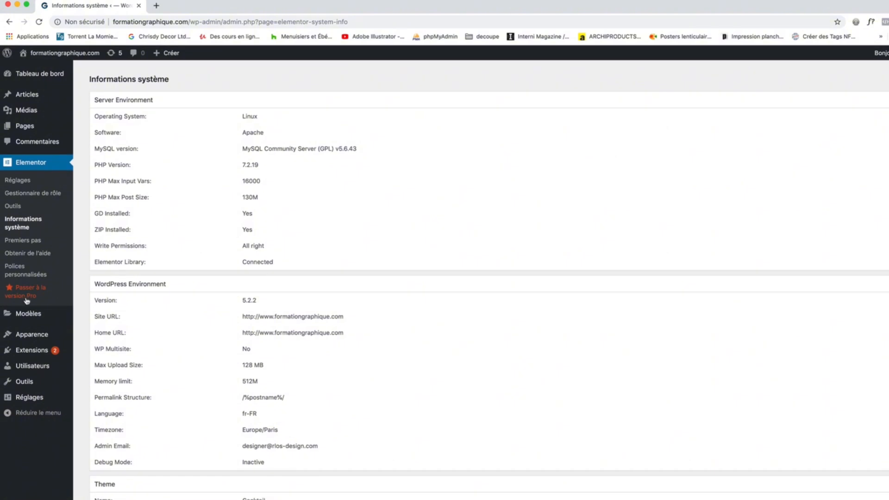
Step: View Elementor's getting-started page (Premiers pas) and its online help center, returning to the WordPress admin
click(21, 239)
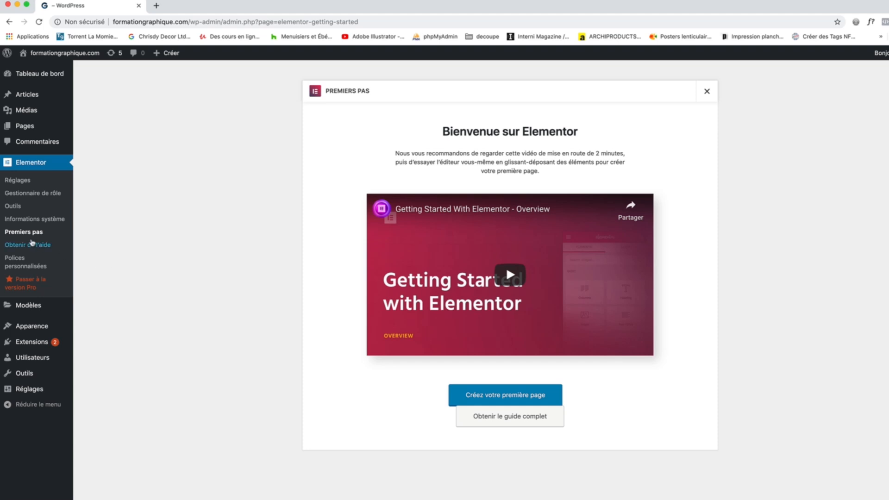
click(34, 245)
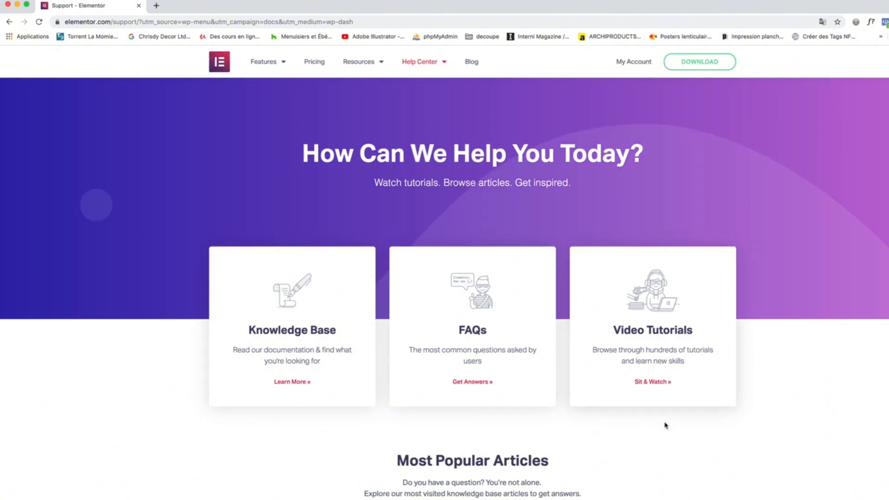
click(9, 21)
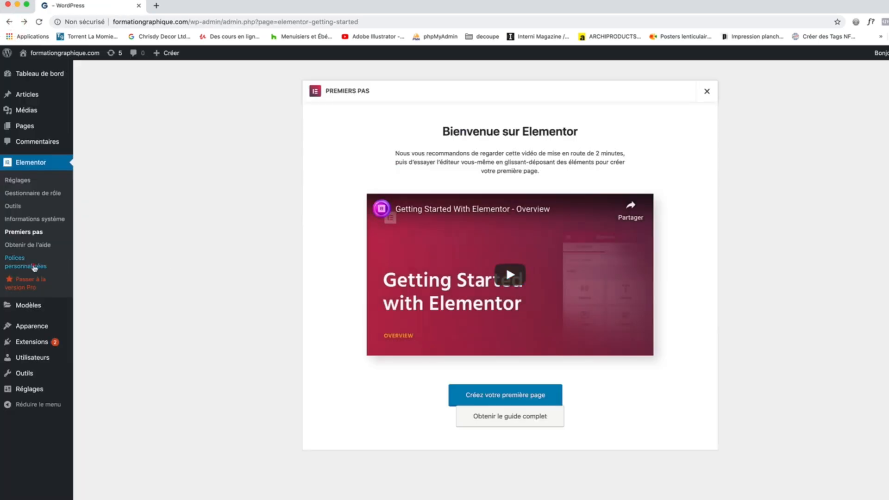
Step: View Elementor's custom fonts page and compare the Elementor Pro subscription plans, returning to the WordPress admin
click(35, 267)
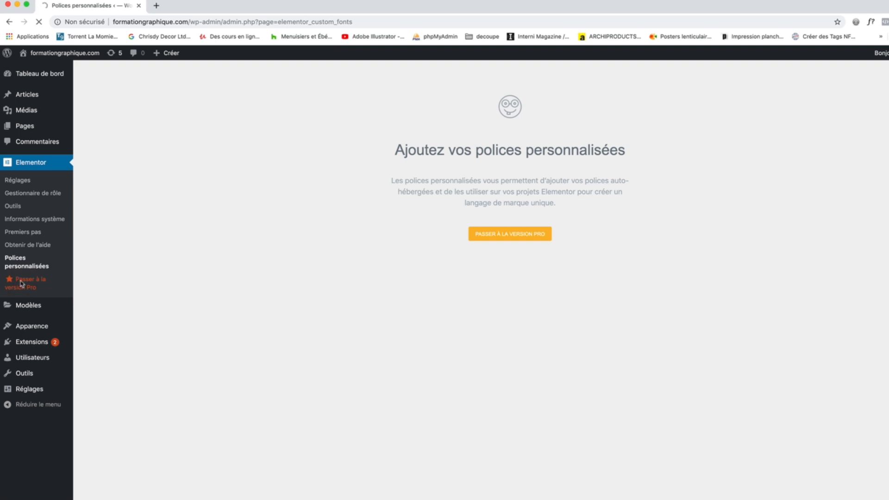
click(21, 284)
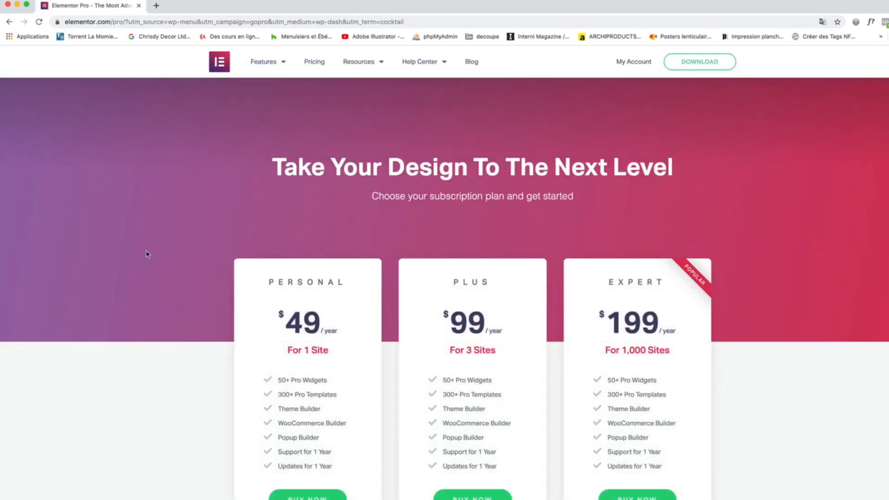
scroll(147, 253, down, 2)
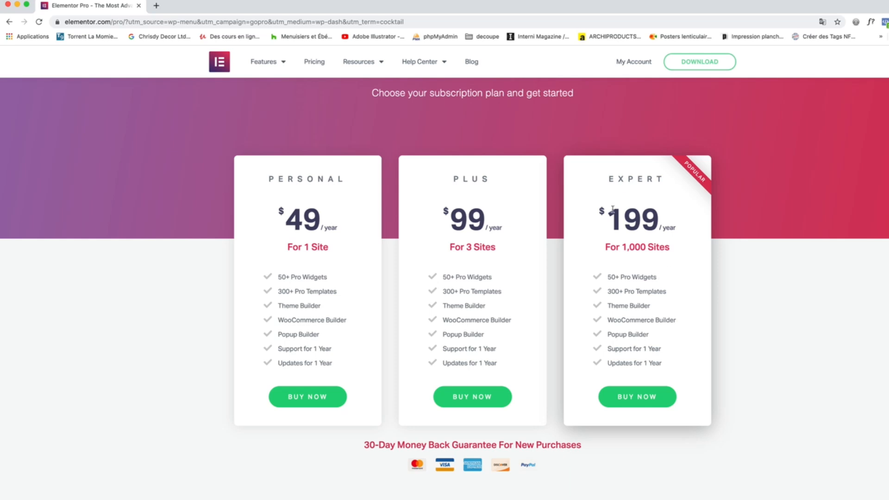
click(9, 21)
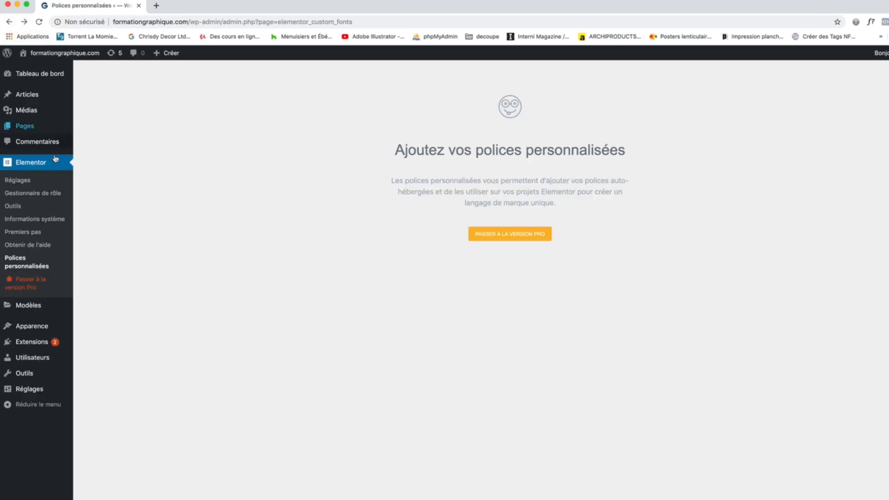
Step: Return to Elementor's general settings page
right_click(16, 181)
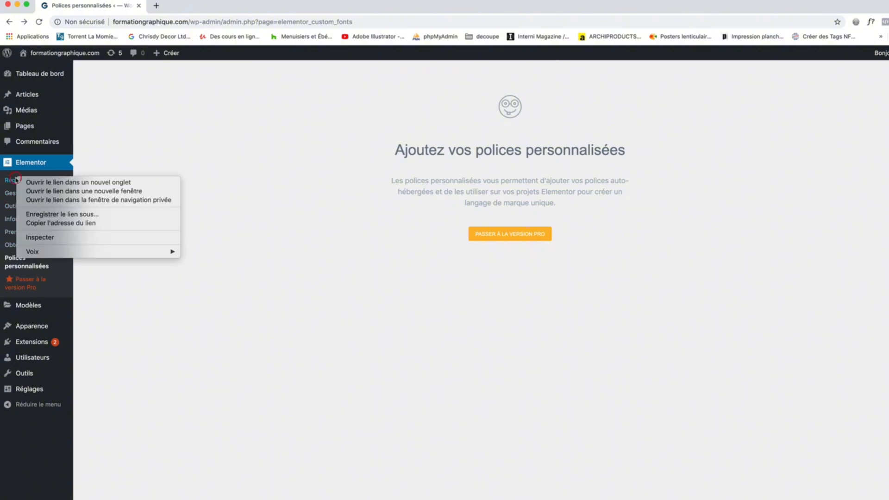
click(24, 164)
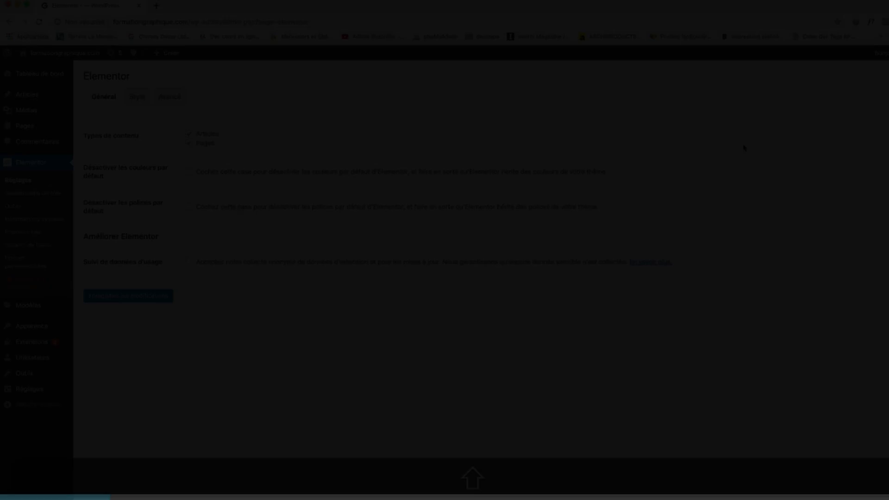
key(shift)
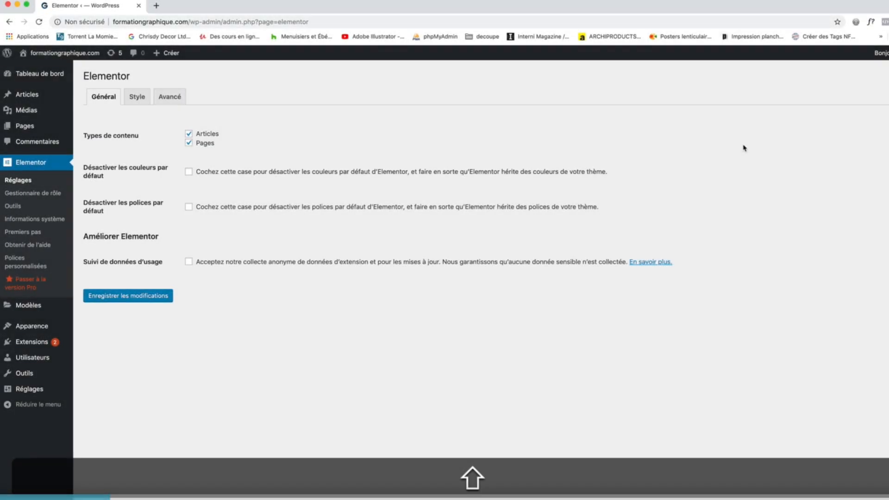
Step: Add a new page to the site and title it "PAGE ELEMNTOR"
click(38, 129)
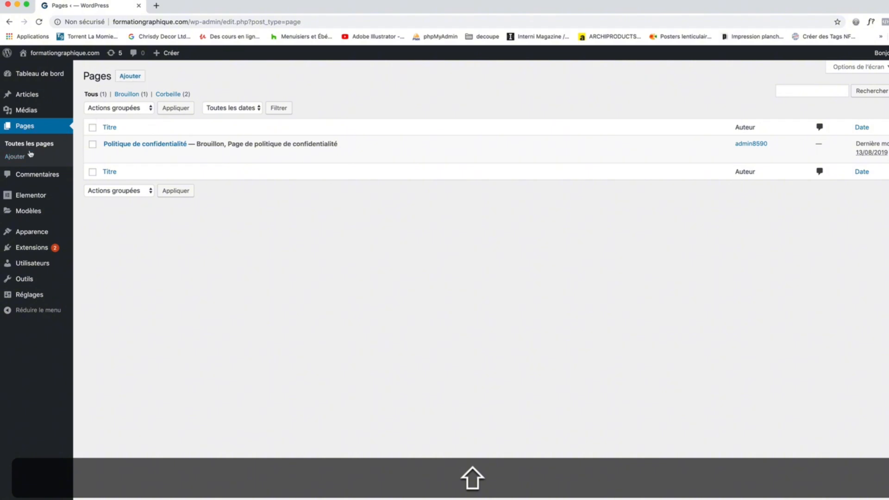
click(128, 79)
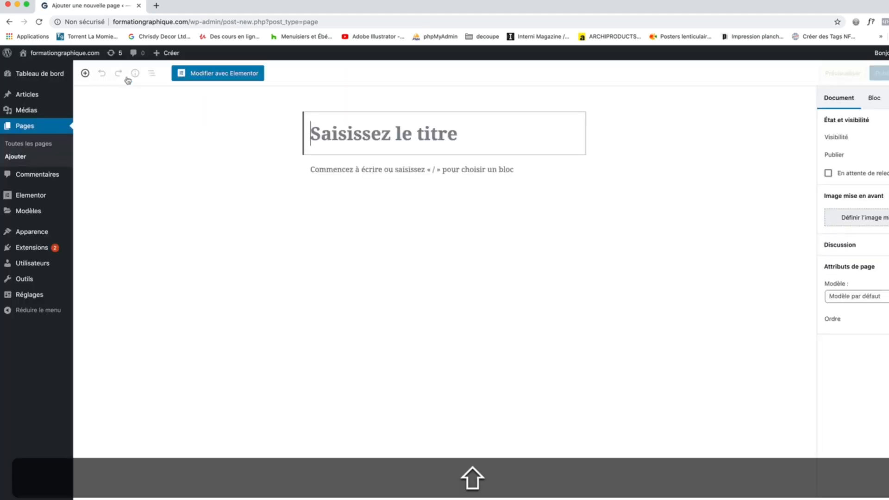
text(PA)
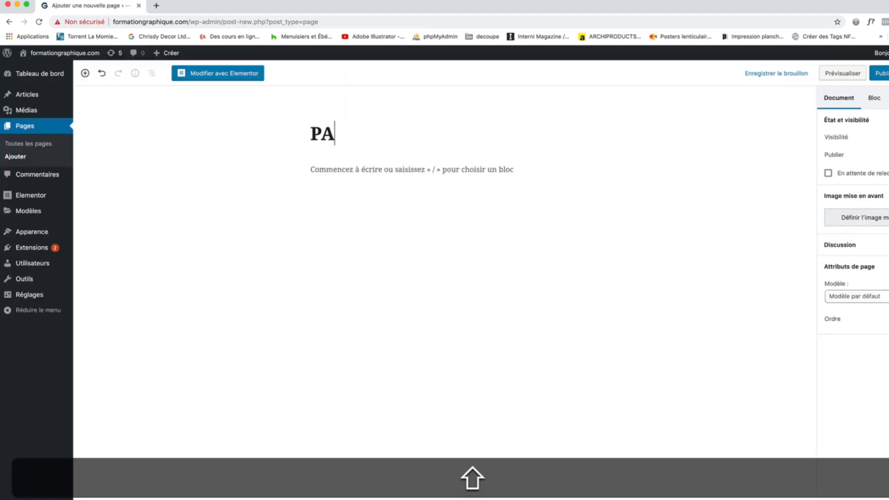
text(GE ELEMNTOR)
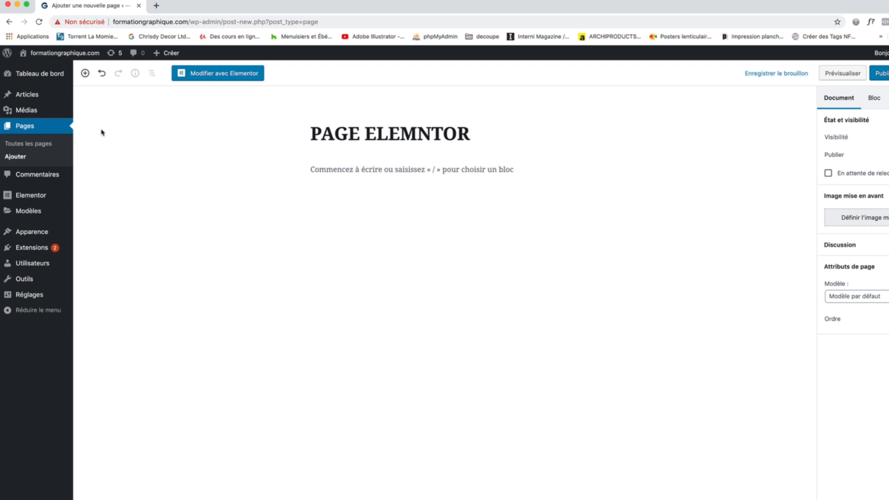
Step: Put the cursor in the page's empty first paragraph, and open the page for editing with Elementor
click(383, 172)
click(383, 171)
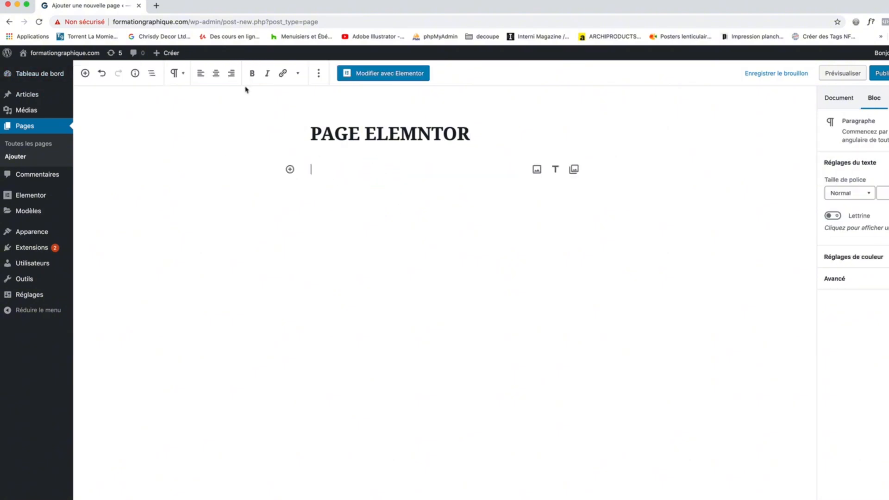
click(371, 75)
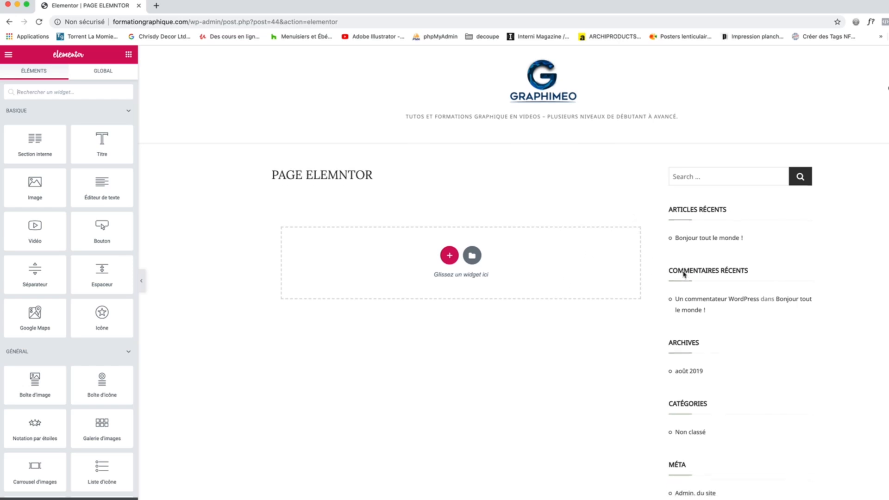
Step: Examine the page preview in the Elementor editor and look through the list of available widgets
scroll(681, 280, down, 3)
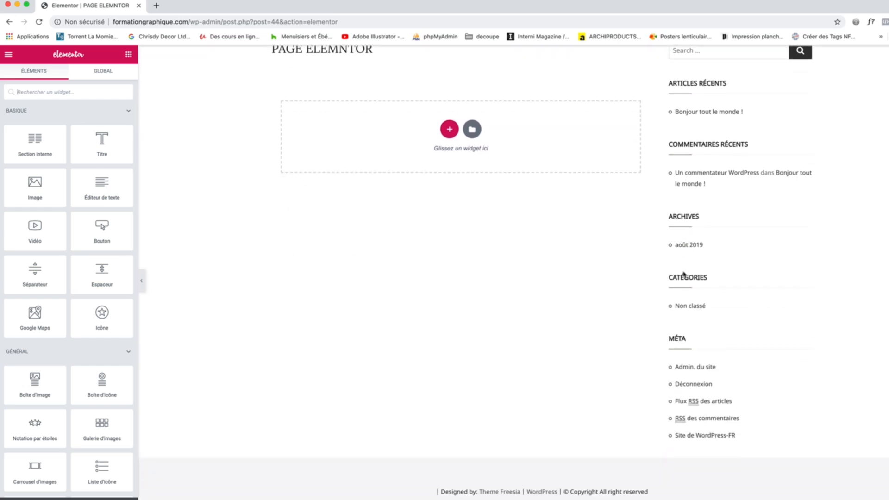
scroll(683, 274, up, 3)
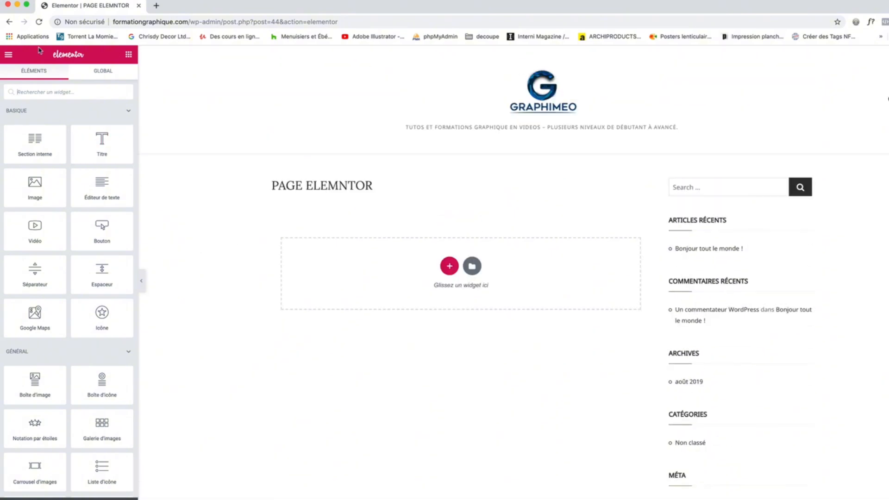
scroll(54, 168, down, 10)
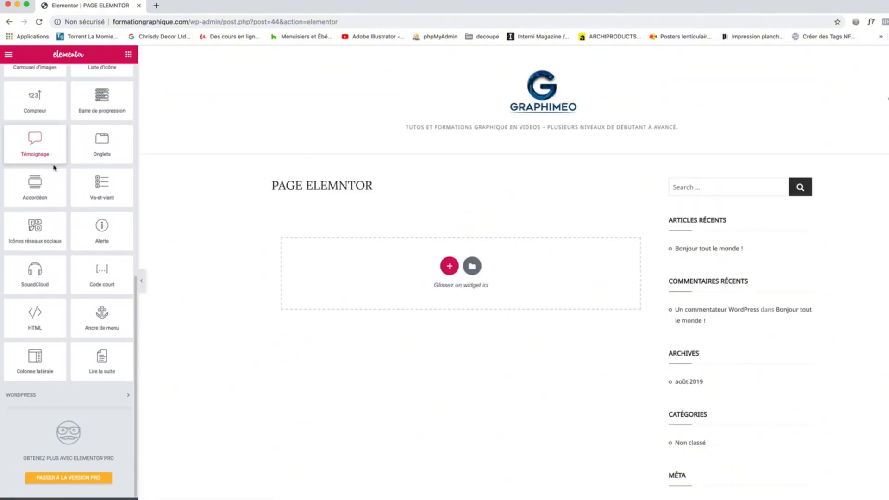
scroll(54, 168, up, 10)
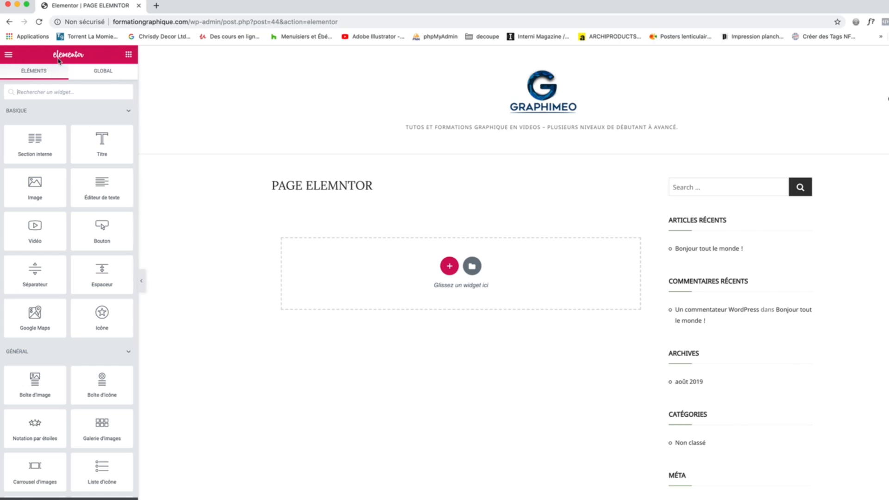
Step: Examine Elementor's default colour palettes, and return to the editor's main menu
click(8, 56)
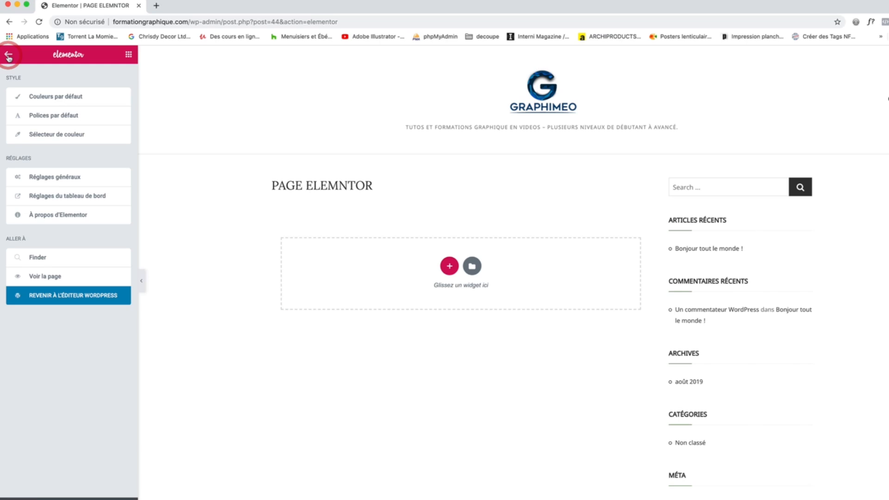
click(60, 98)
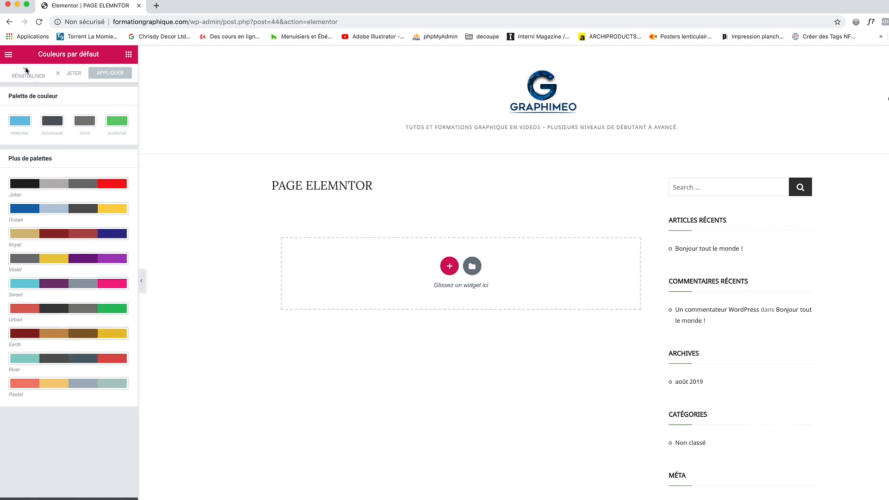
click(13, 58)
Step: Look at the default font settings for main headings and browse the list of available font families
click(67, 118)
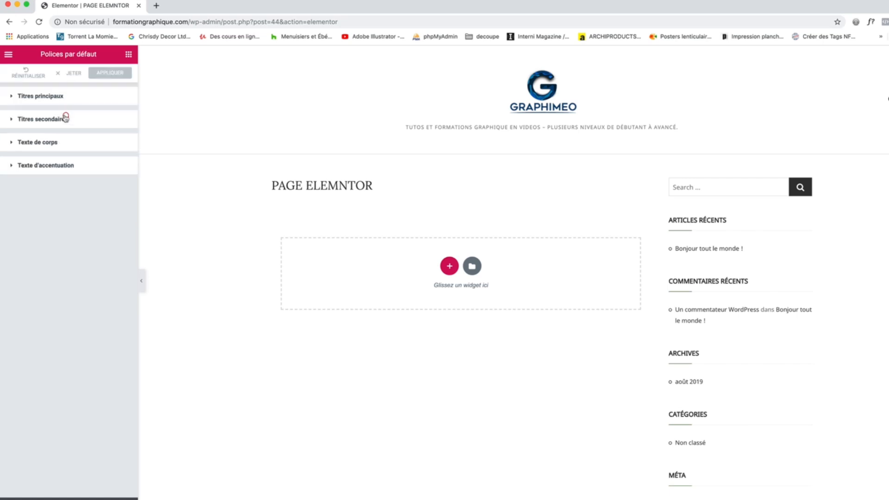
click(11, 96)
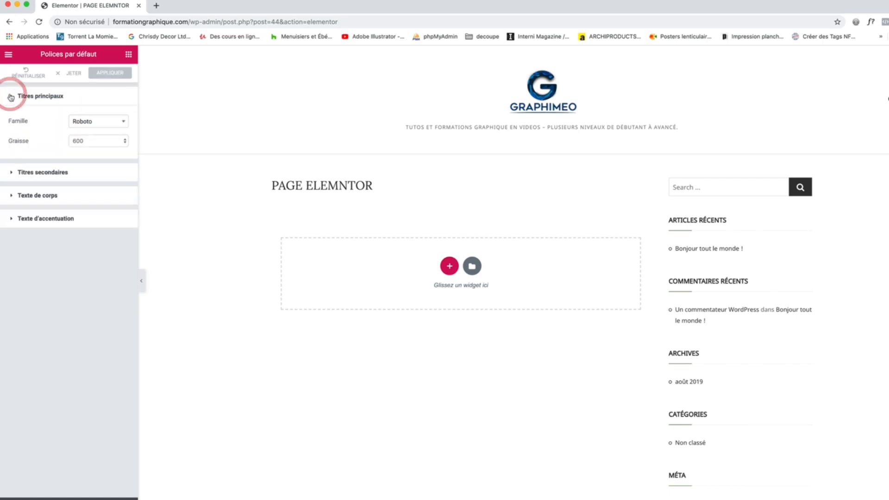
click(90, 120)
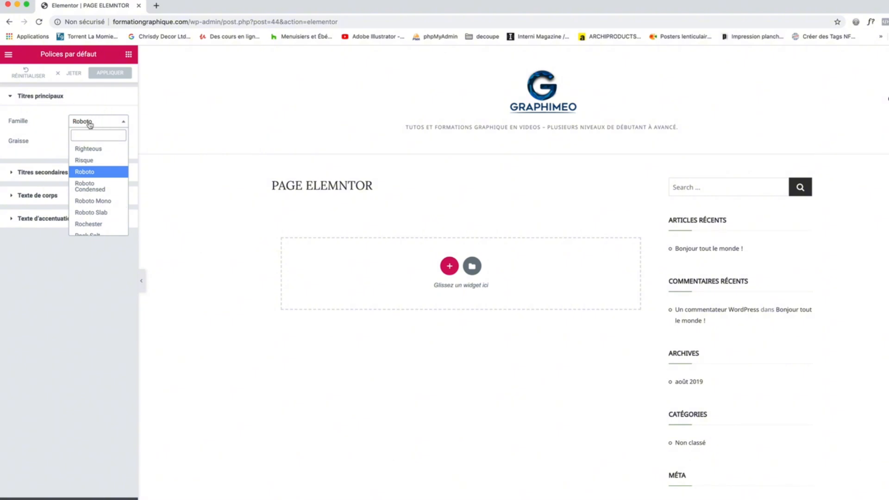
scroll(103, 199, down, 1)
scroll(103, 199, up, 12)
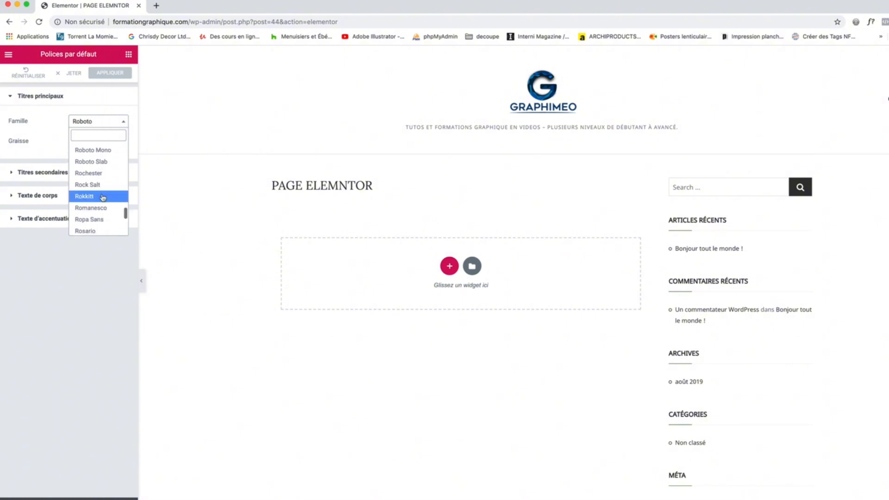
scroll(102, 197, down, 10)
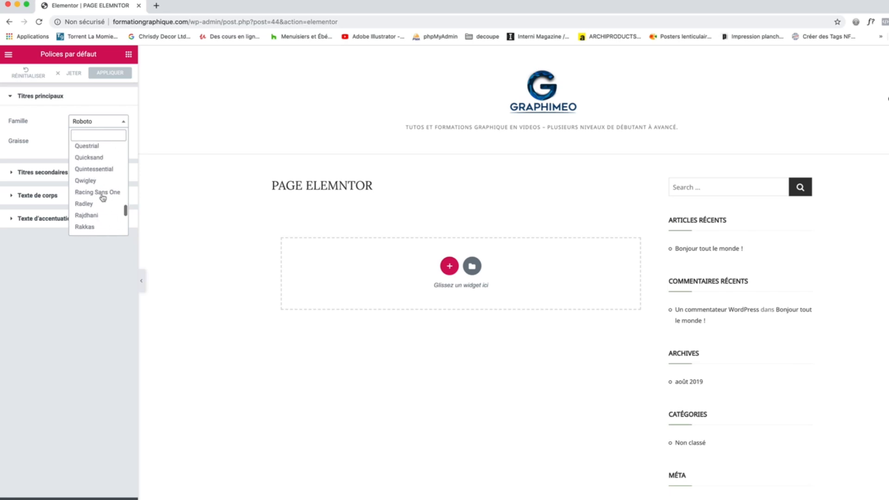
click(44, 123)
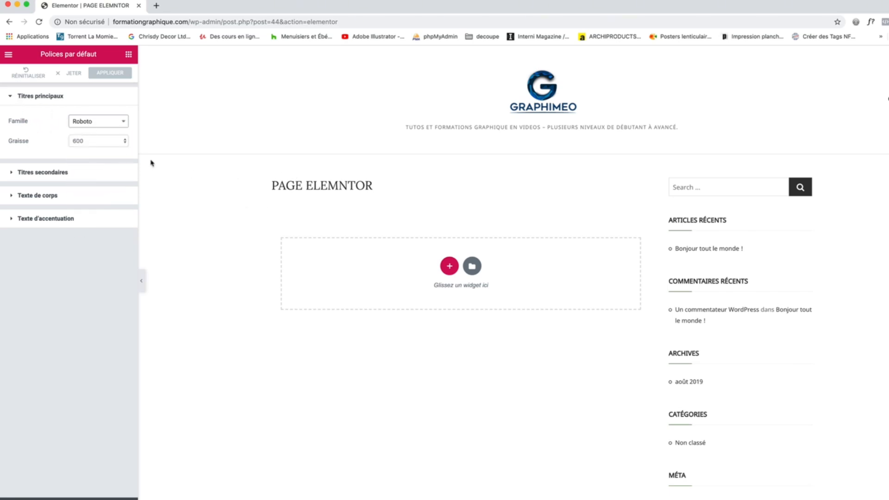
Step: Check the default font settings for secondary headings, body text and accent text, collapsing each group
click(15, 174)
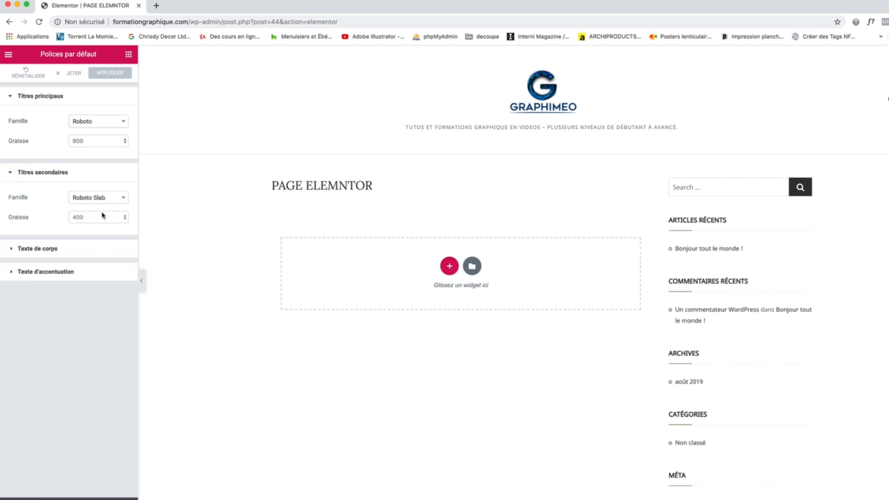
click(11, 173)
click(10, 96)
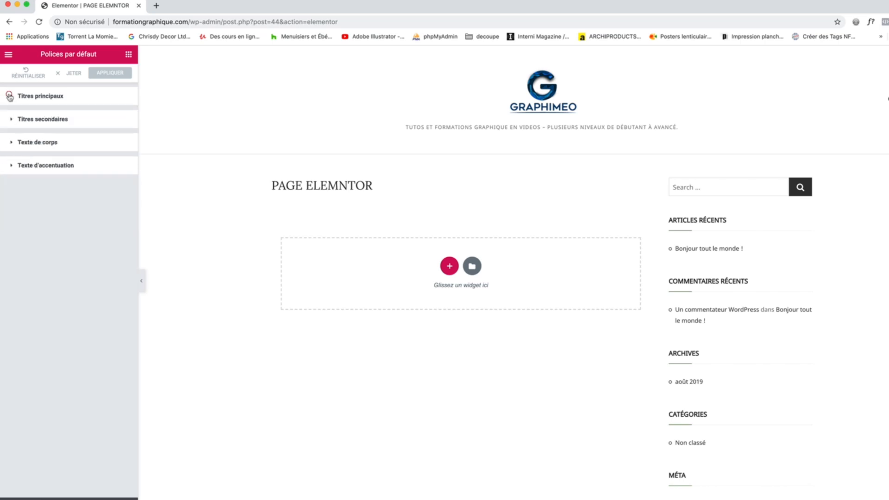
click(6, 142)
click(11, 144)
click(9, 166)
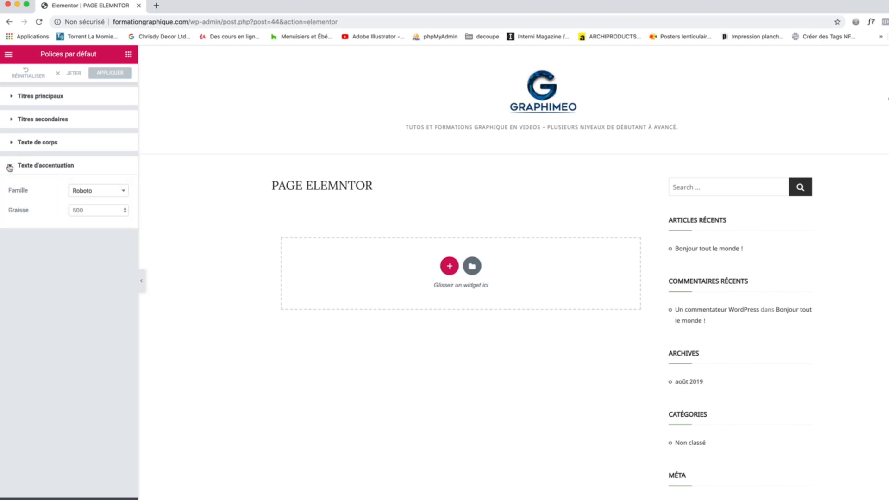
click(9, 166)
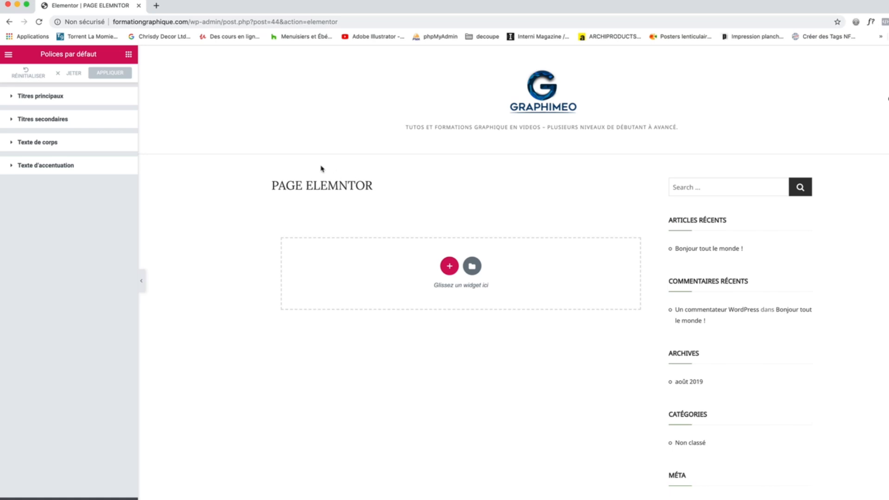
Step: Examine the colour picker's swatches and palettes, and return to the editor's main menu
click(8, 54)
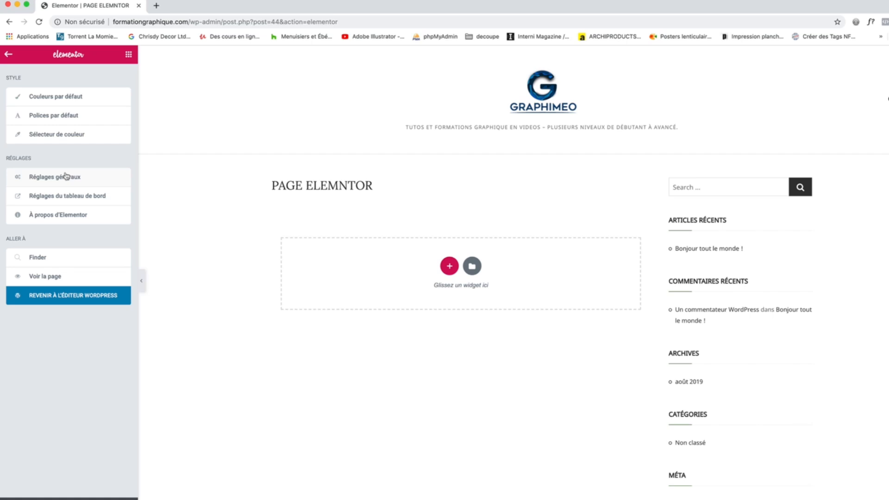
click(58, 134)
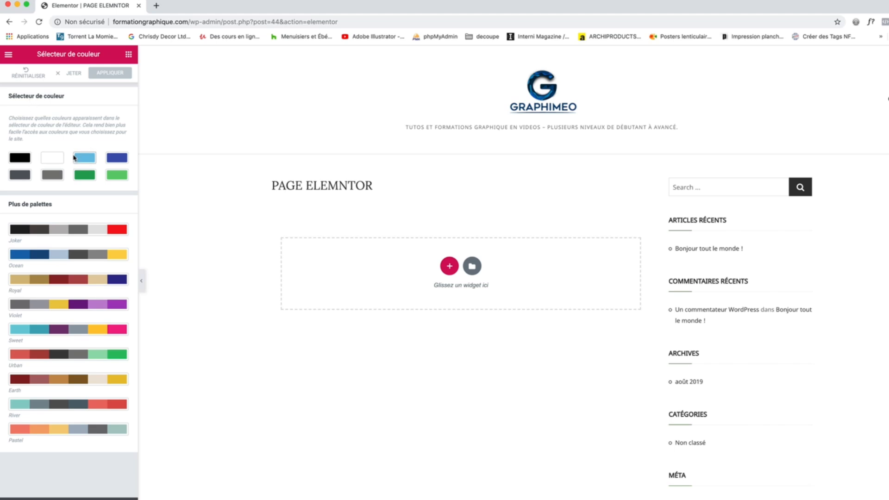
click(8, 54)
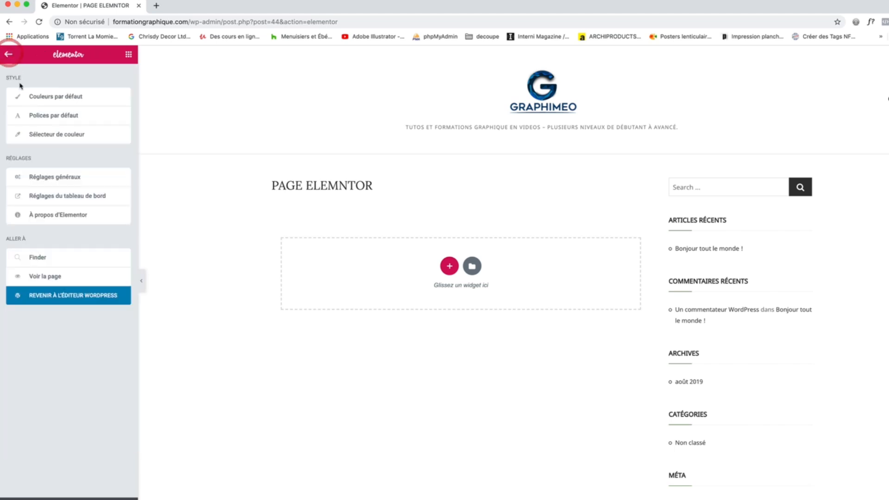
Step: Review the Style and Lightbox options in the general settings, and check Elementor's dashboard settings page
click(69, 177)
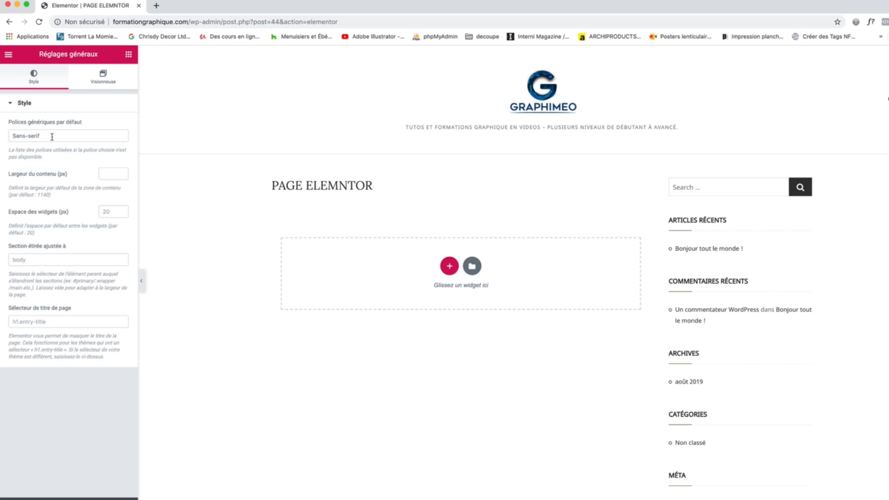
click(93, 87)
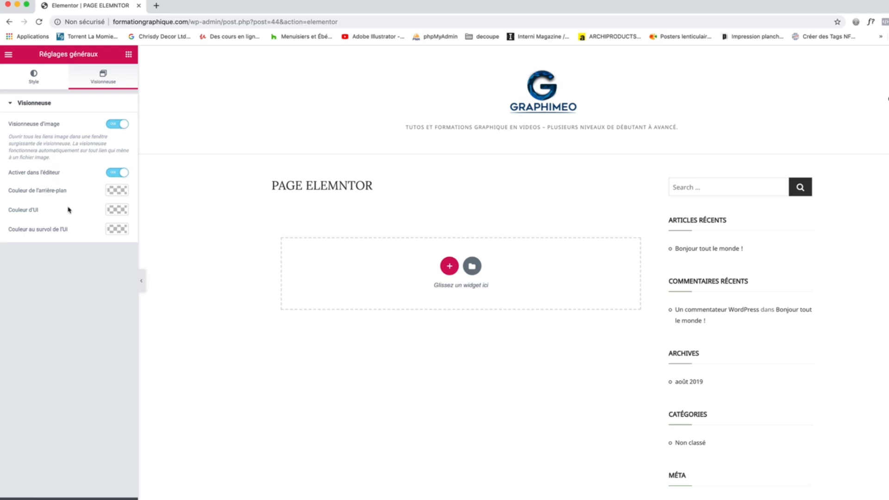
click(34, 79)
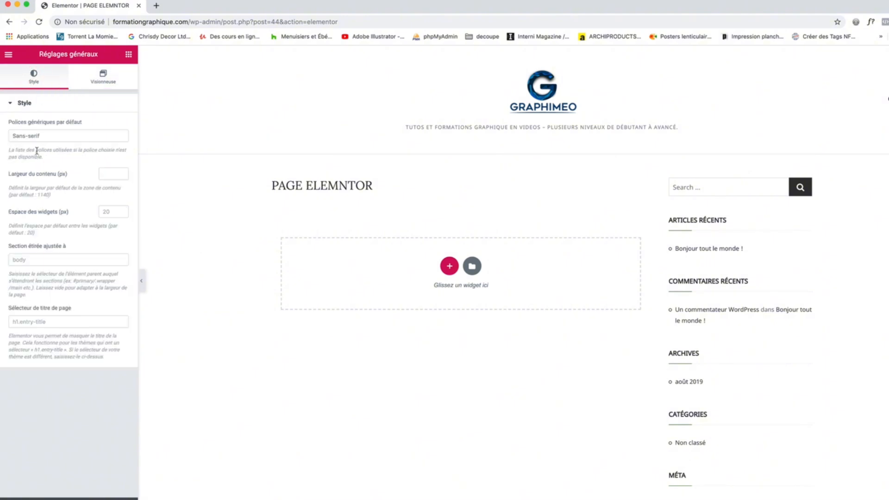
click(8, 54)
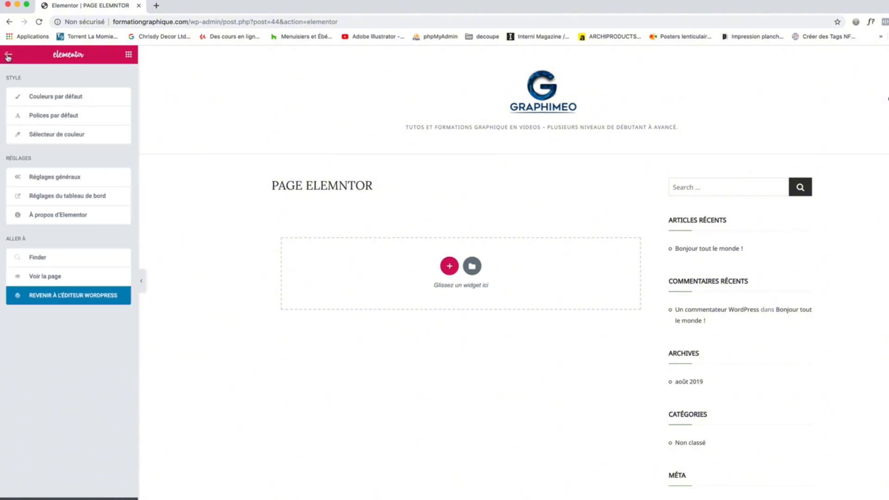
click(85, 196)
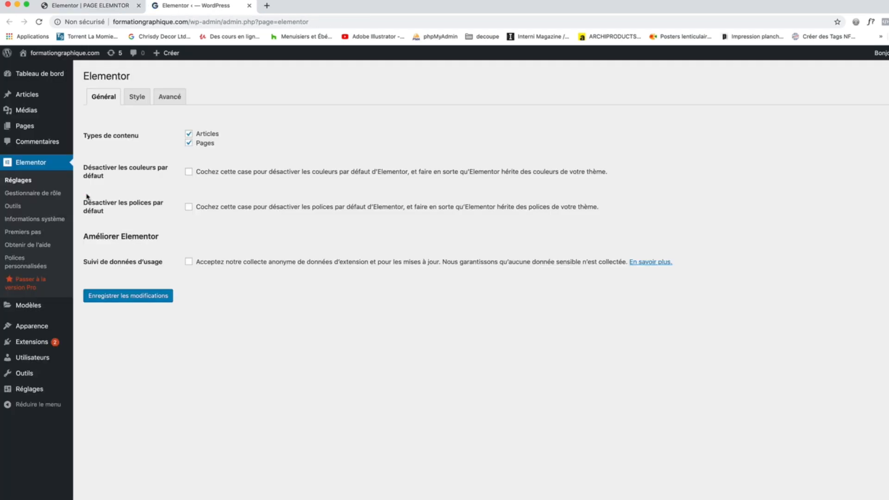
click(249, 5)
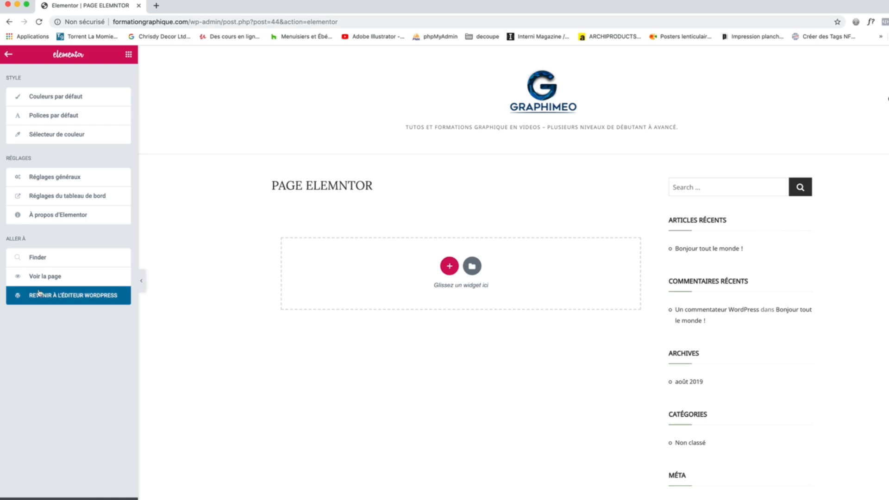
Step: View the page on the site and in the WordPress editor, reopening it with Elementor each time
click(51, 277)
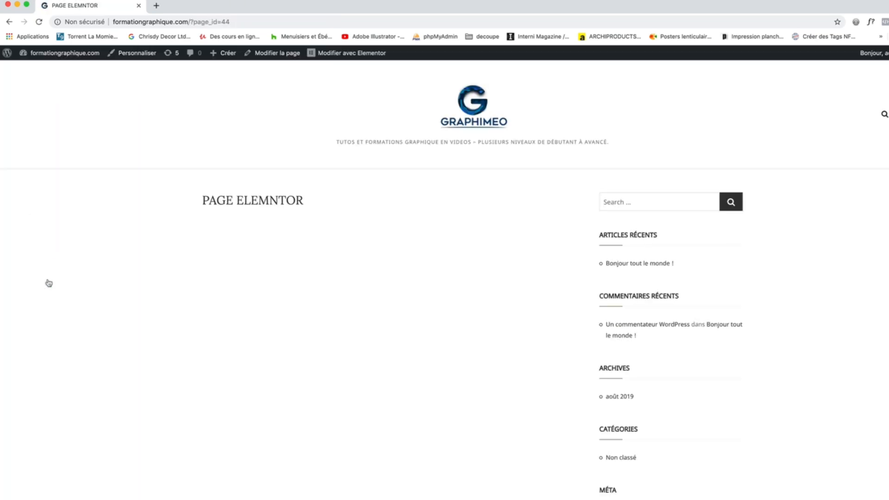
click(337, 54)
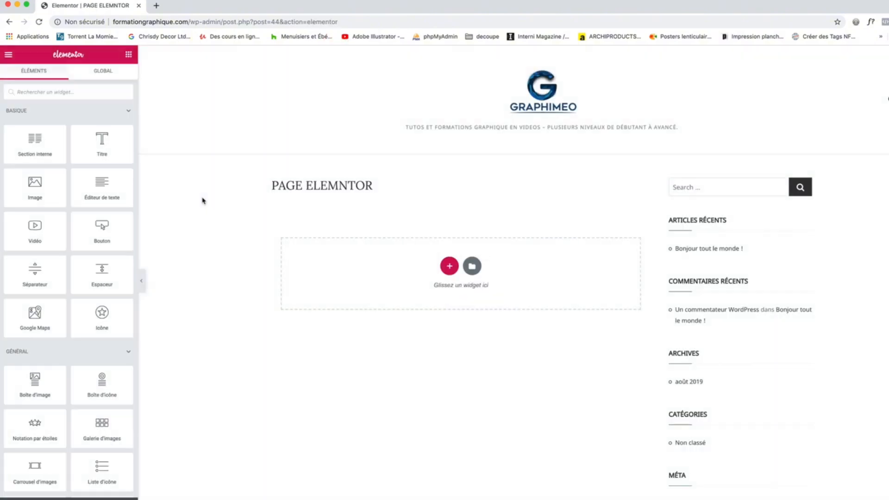
click(7, 57)
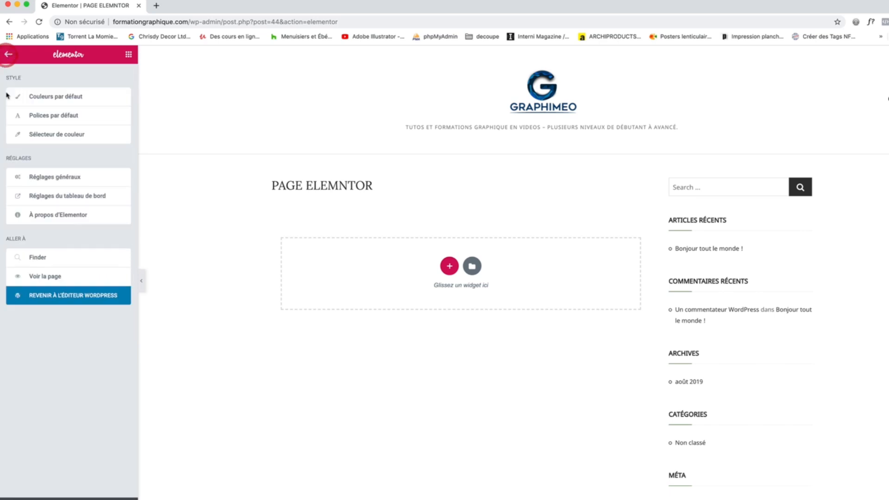
click(84, 301)
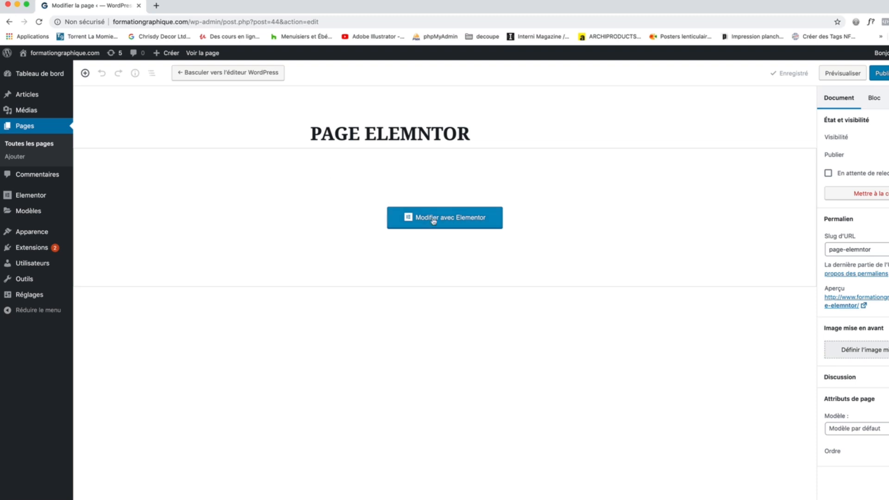
click(433, 220)
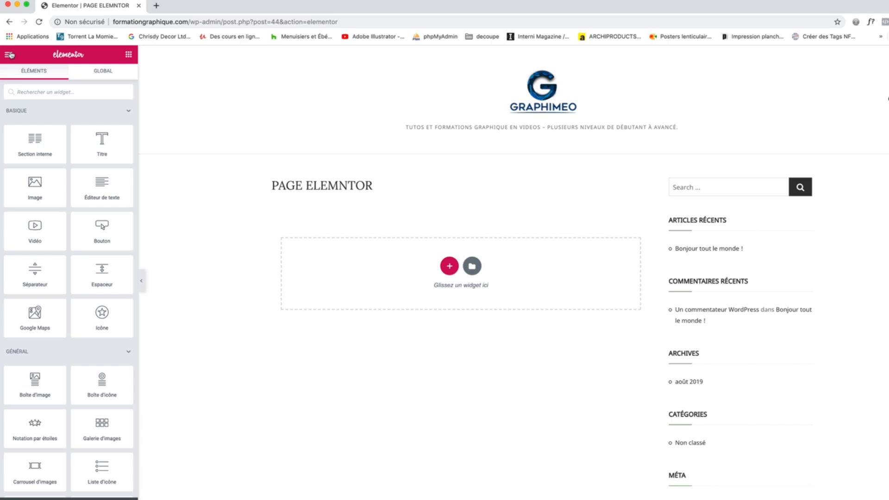
Step: Look through the Elementor widget list and check the section for global widgets
scroll(69, 278, down, 10)
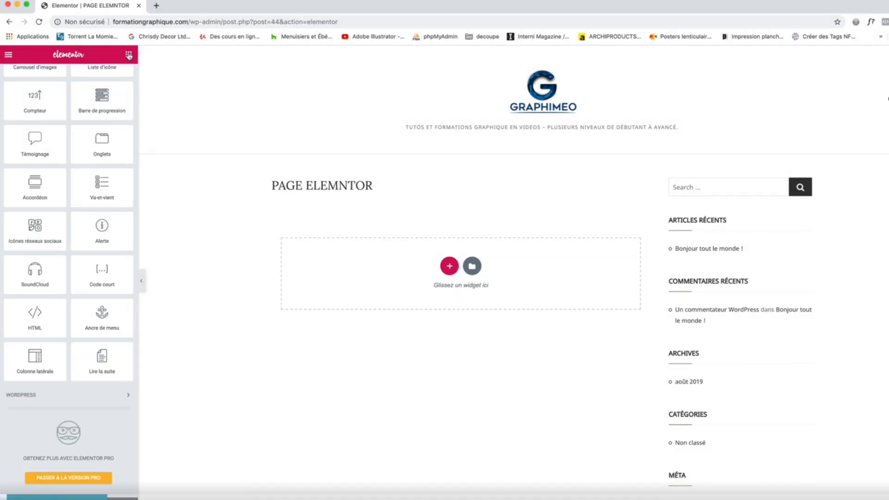
click(129, 55)
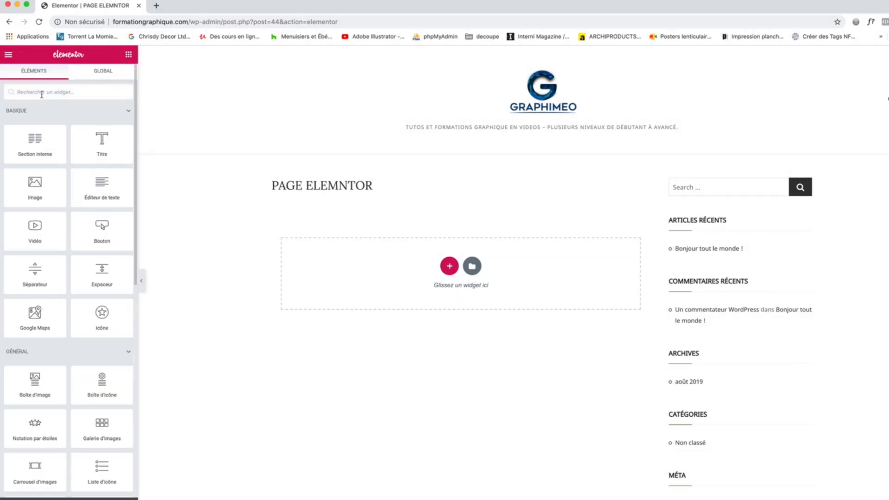
scroll(56, 97, down, 10)
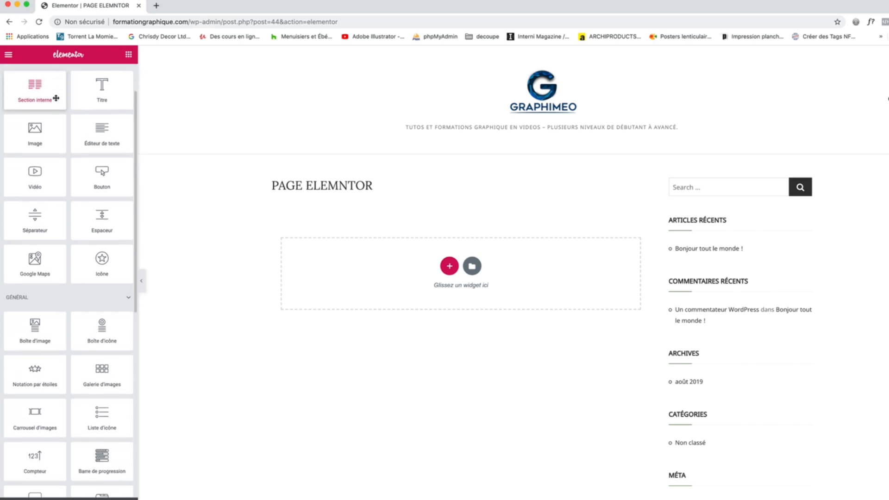
scroll(55, 98, up, 10)
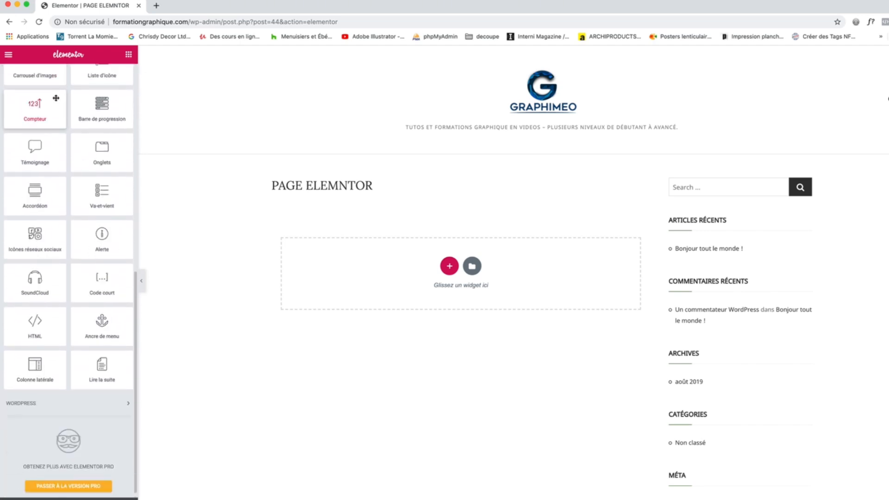
click(103, 72)
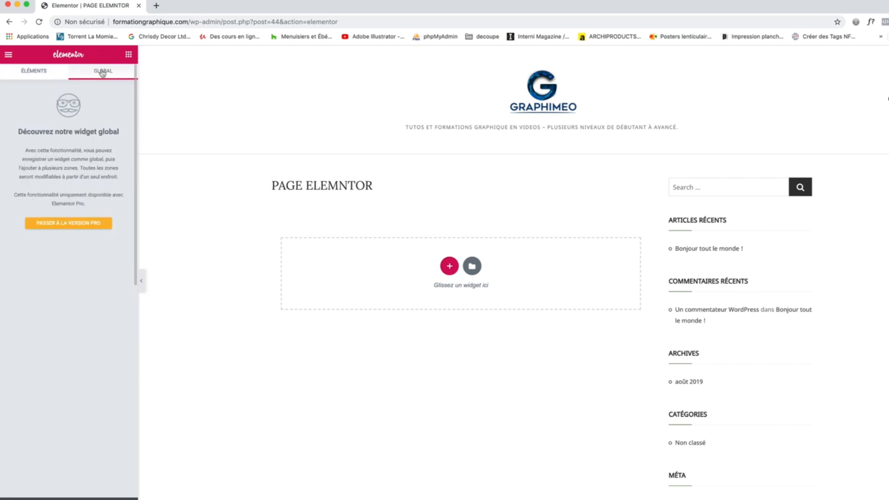
click(26, 80)
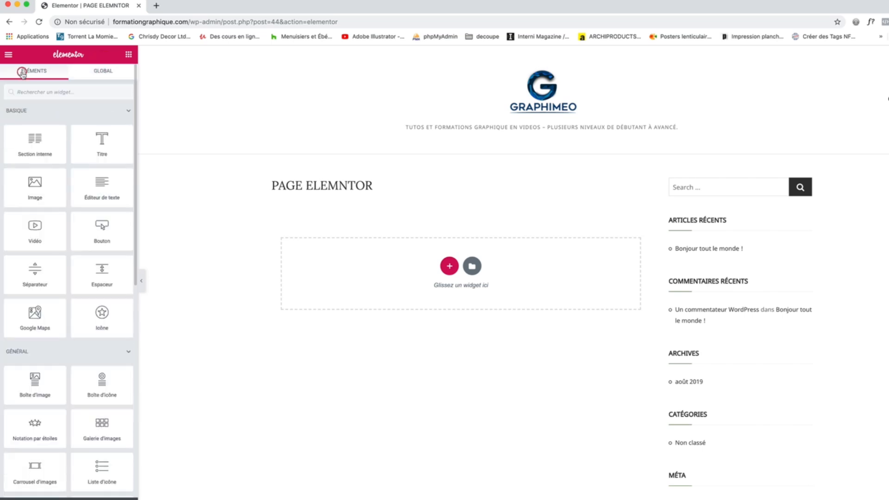
scroll(28, 278, down, 10)
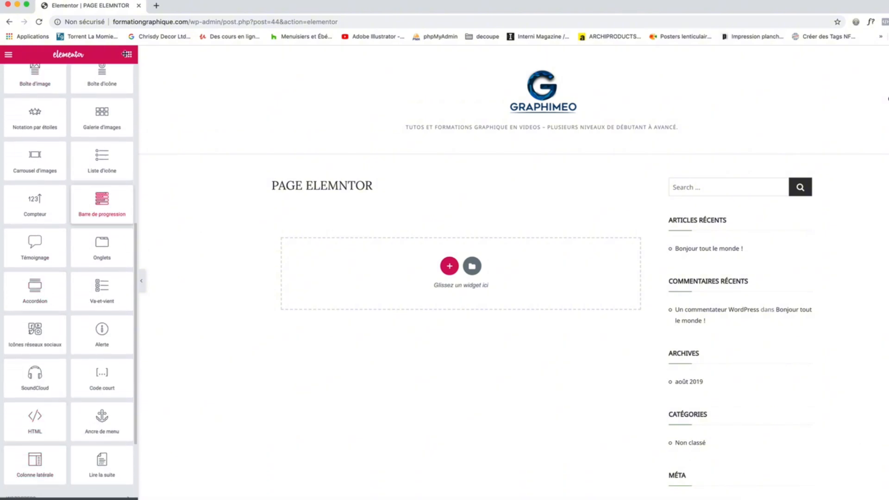
Step: Open the page settings and show the Navigator for the page structure
click(8, 495)
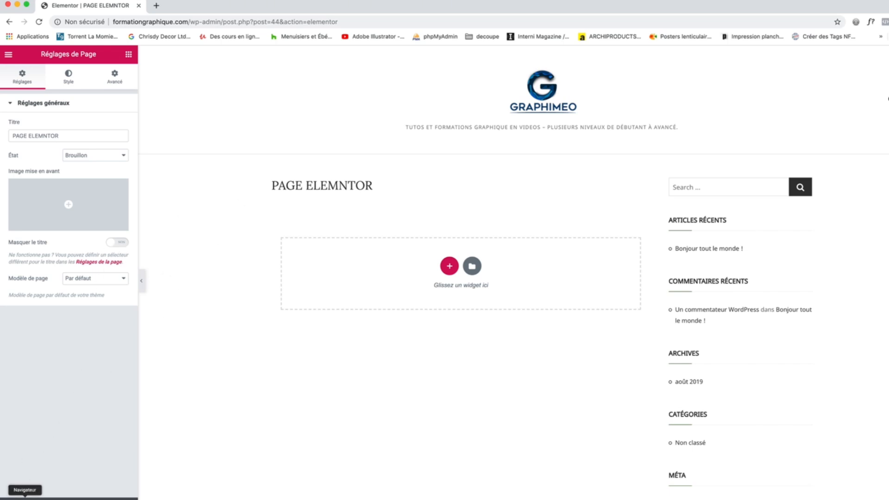
click(25, 497)
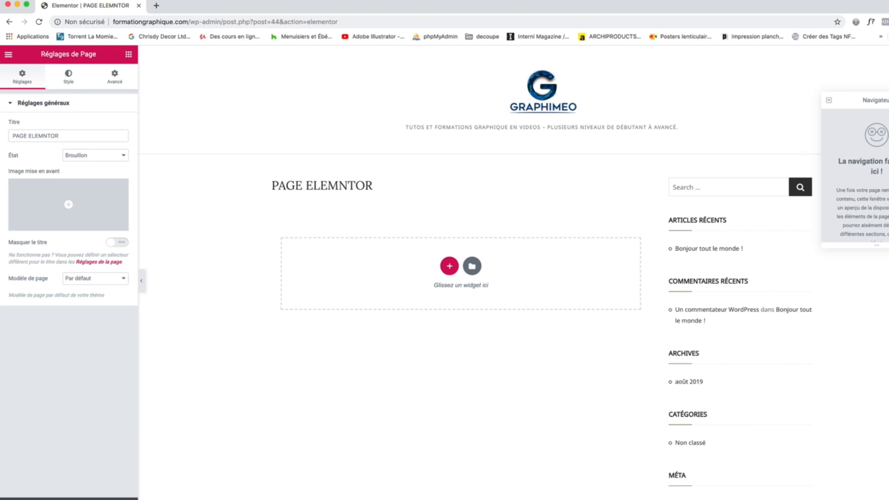
Step: Close the Navigator and check the save options available for the page
click(888, 100)
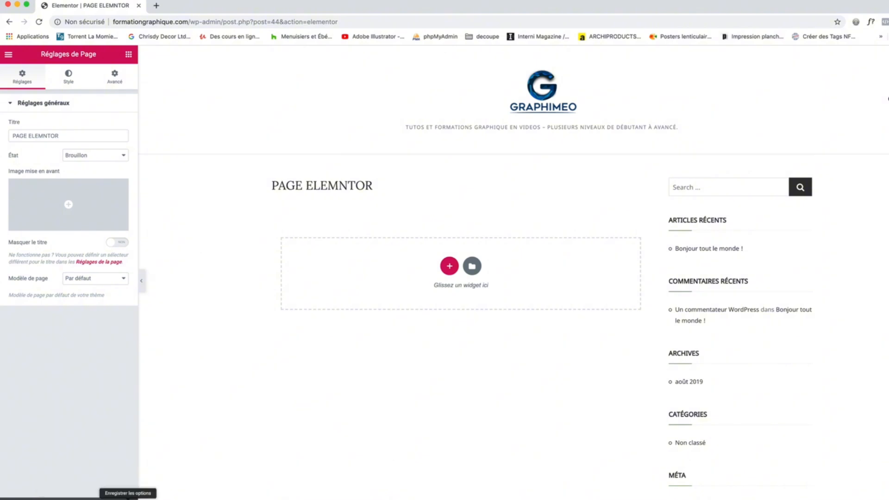
click(129, 499)
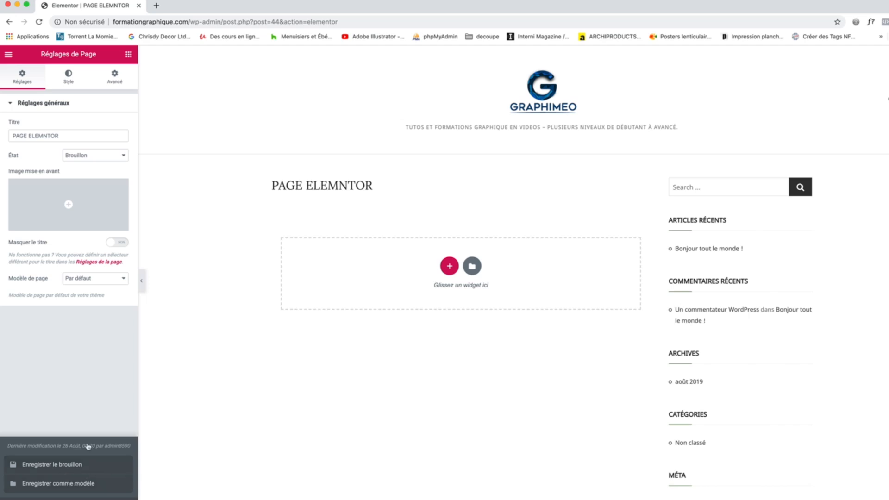
click(83, 419)
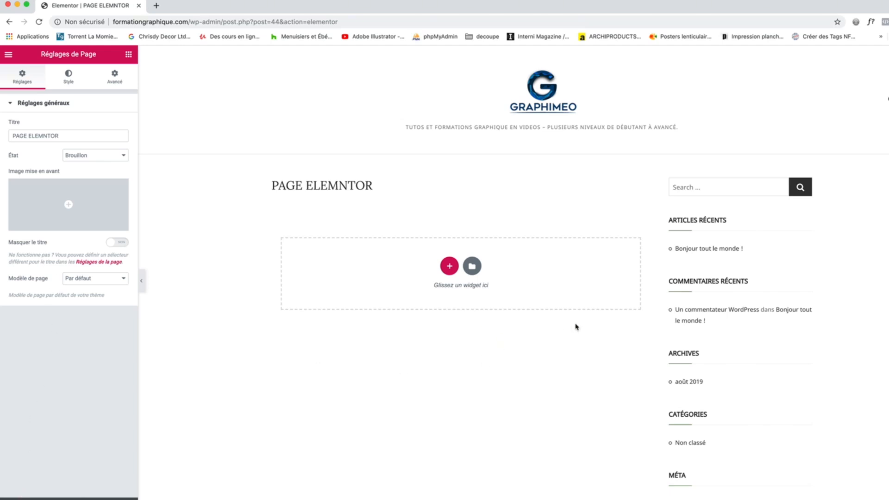
Step: Change the page title to "PAGE ELEMNTOR test" and review the status options, keeping the page as Brouillon
drag(60, 136, 1, 134)
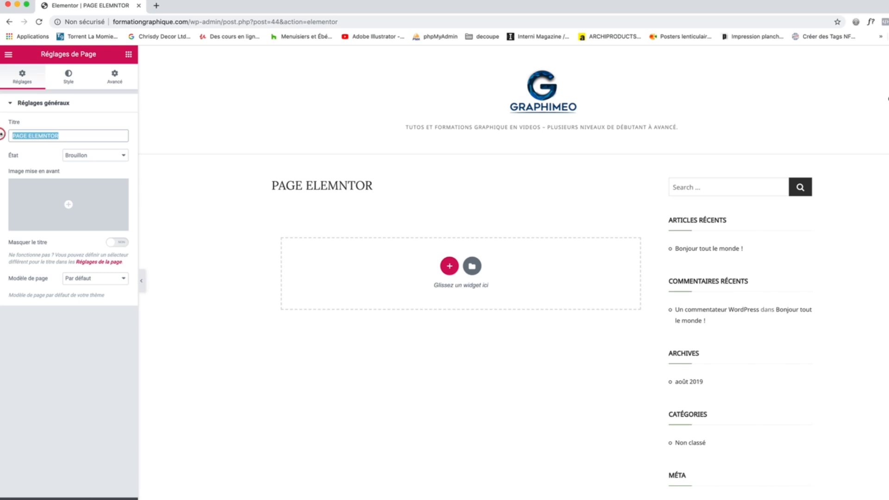
click(72, 135)
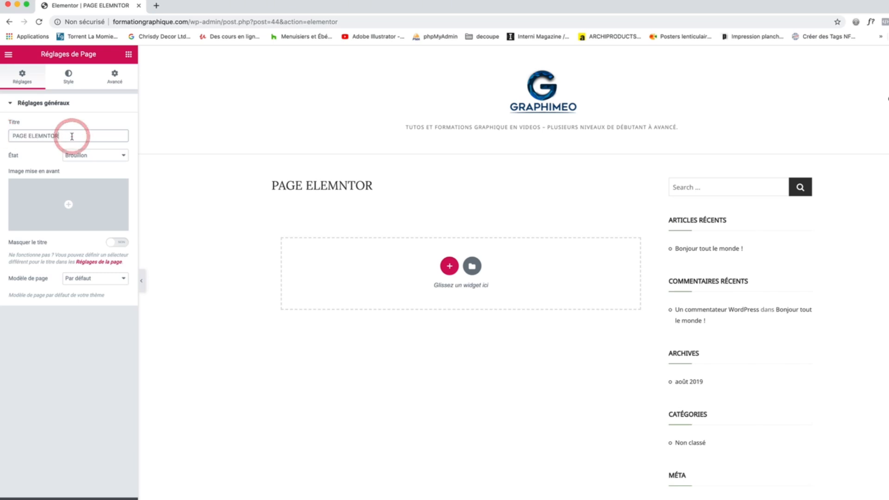
text(test)
click(88, 156)
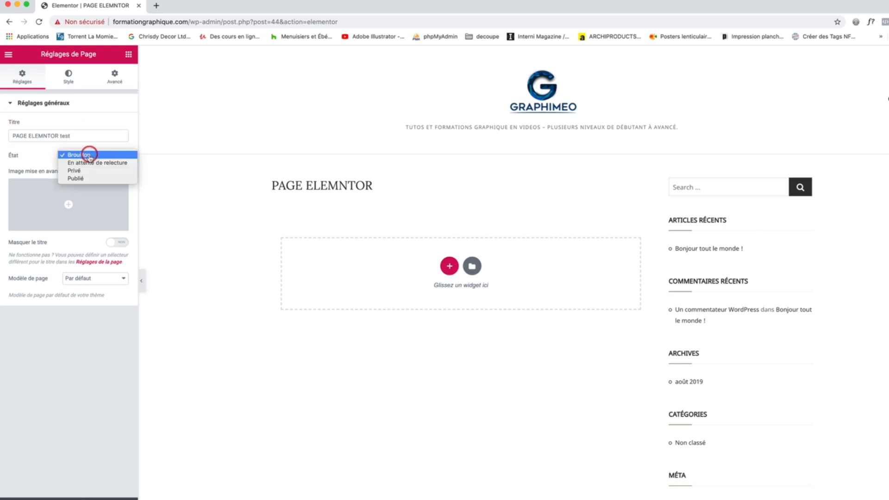
click(85, 136)
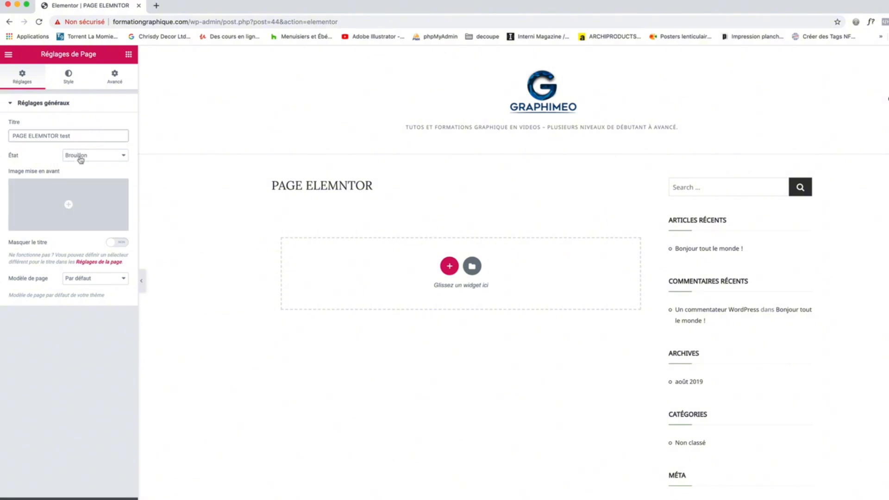
click(93, 156)
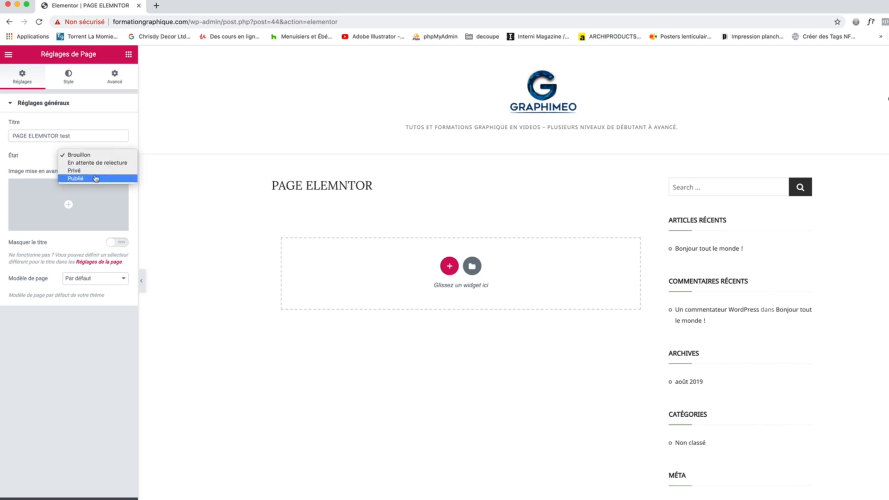
click(96, 155)
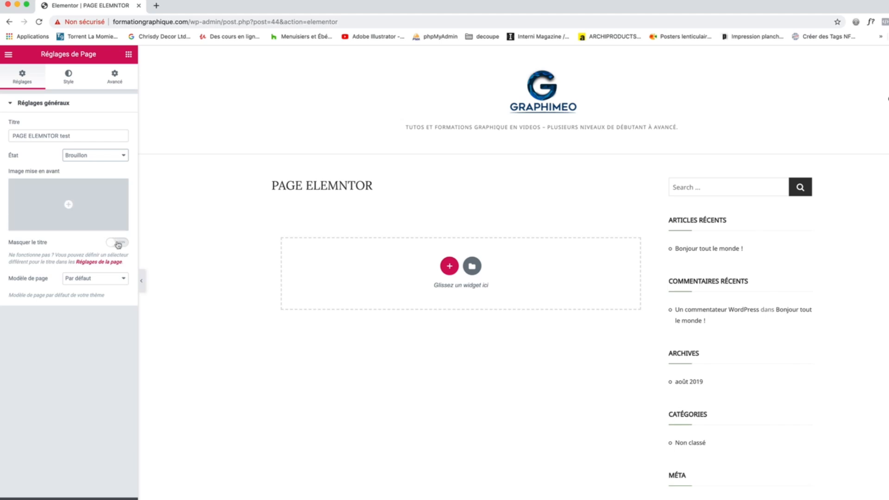
Step: Turn on hiding the page title, try the Elementor canevas template, and set the page template to Elementor pleine largeur
click(118, 243)
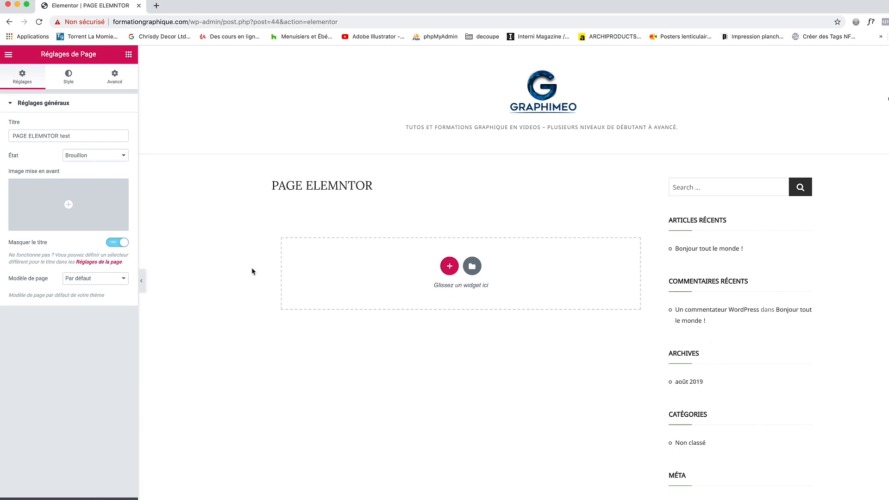
click(93, 279)
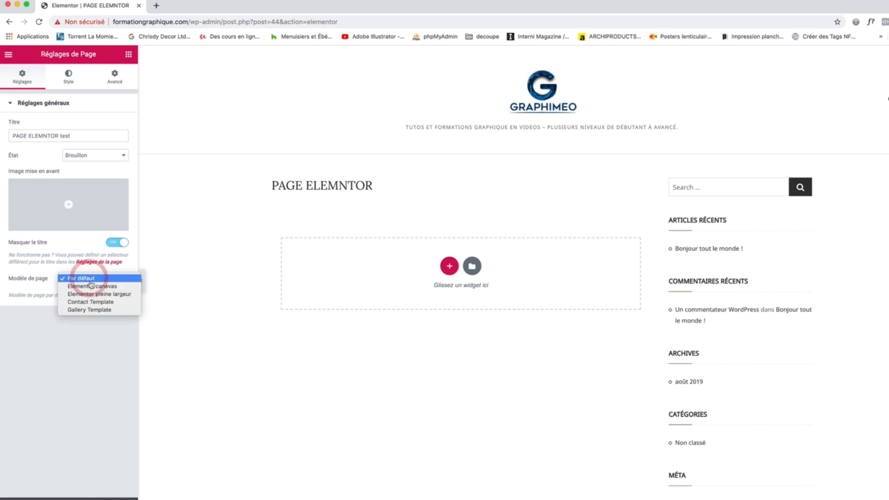
click(120, 288)
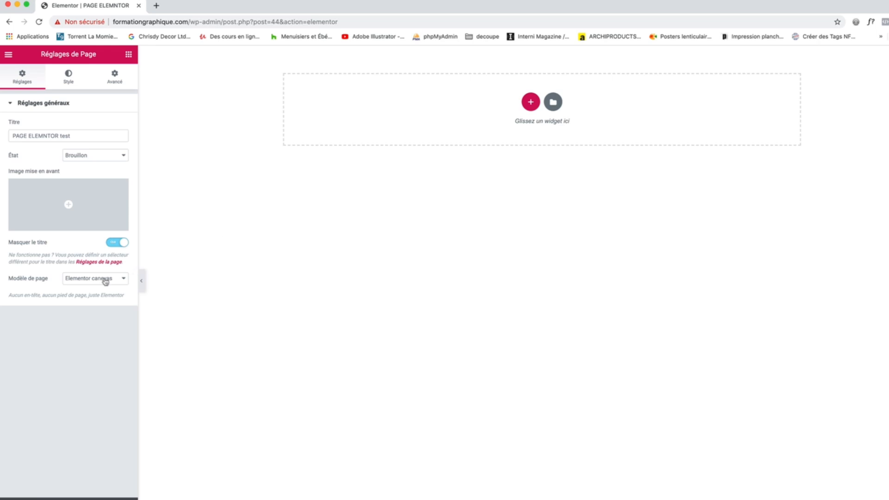
click(103, 278)
click(103, 286)
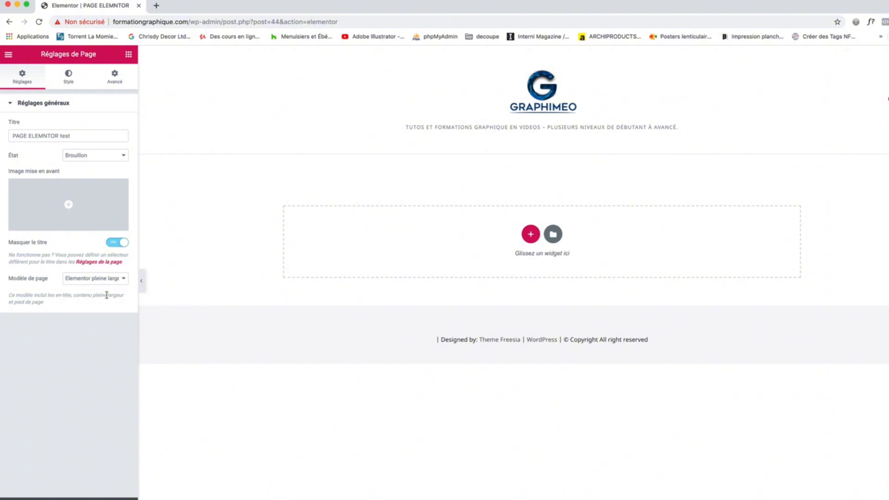
Step: Try the Contact Template and Gallery Template page layouts, and return to Elementor pleine largeur
click(104, 279)
click(106, 286)
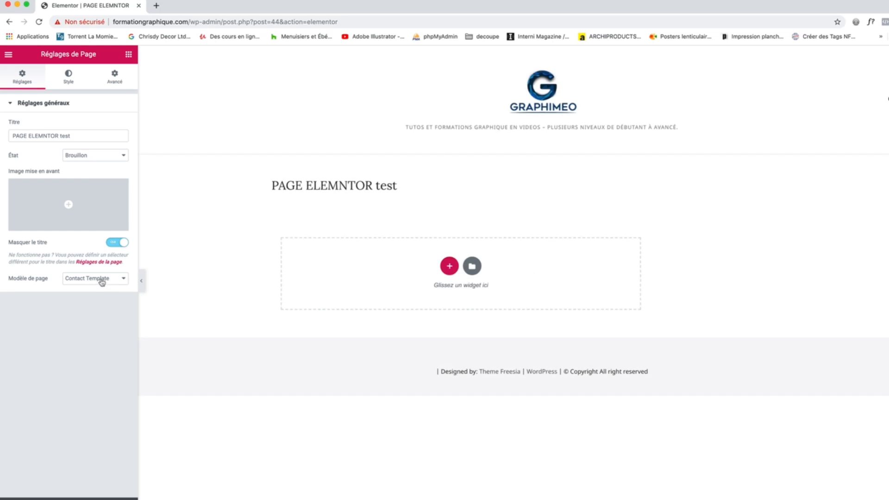
click(102, 283)
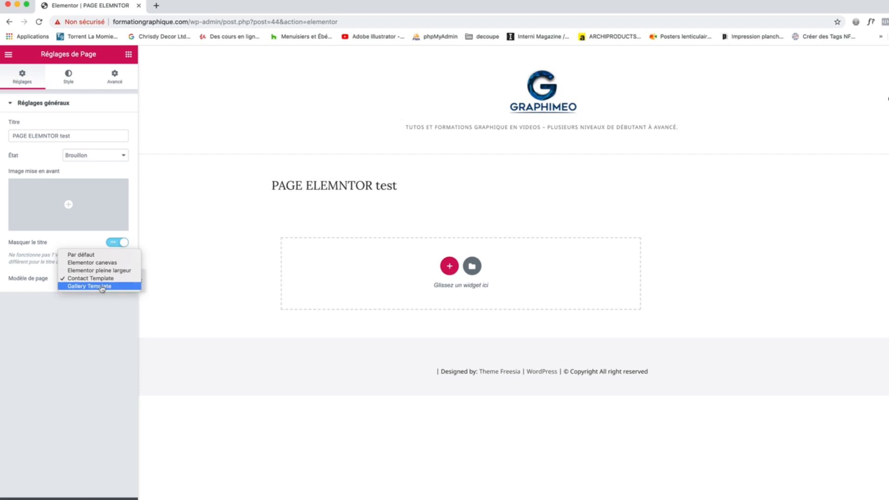
click(101, 288)
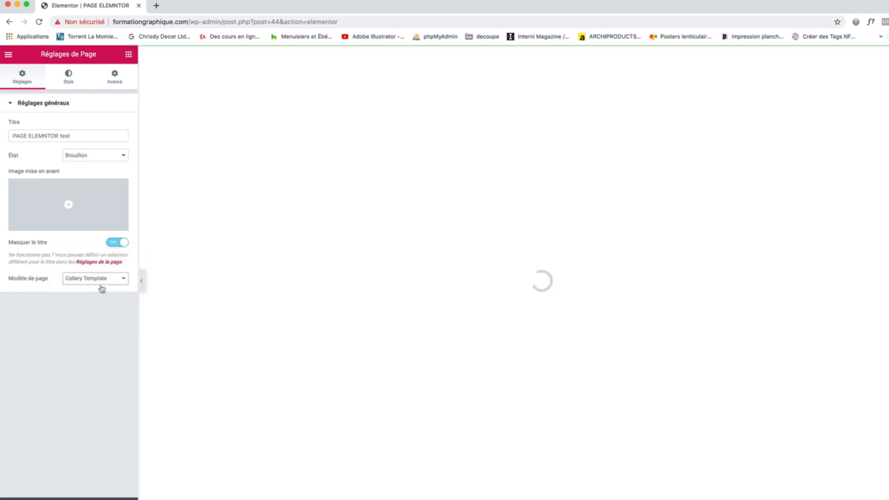
click(101, 285)
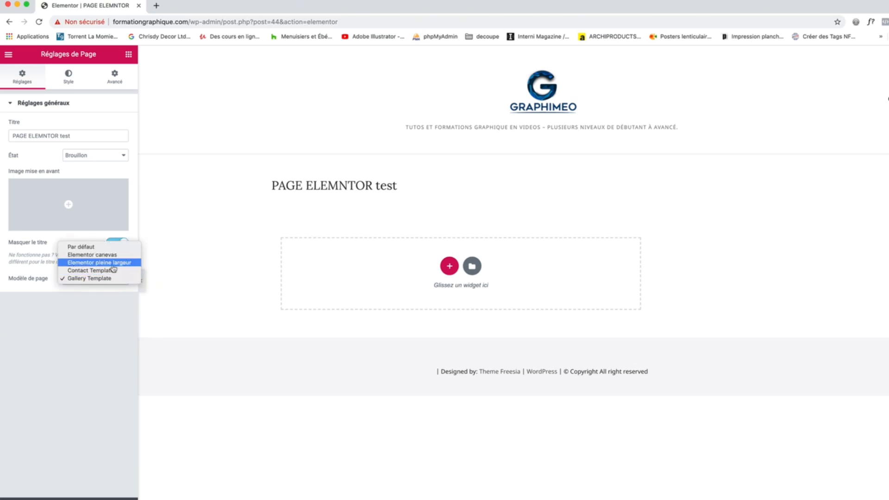
click(114, 263)
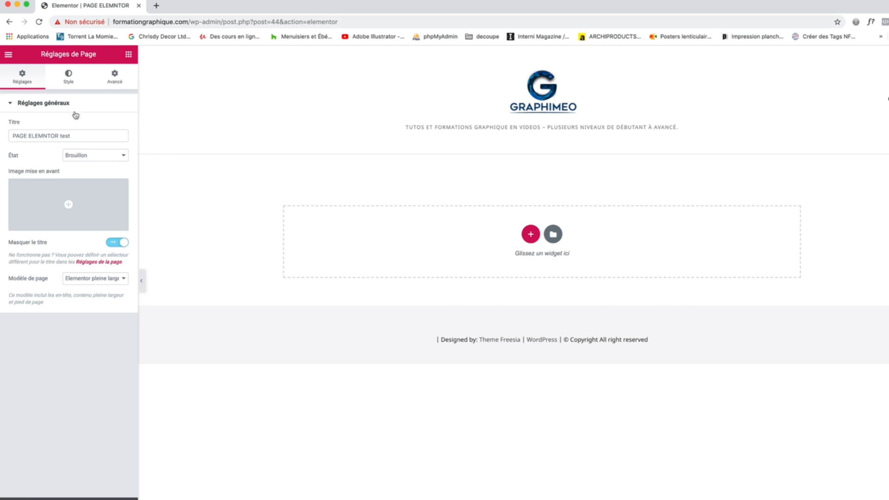
Step: Review the page's Style and Avancé settings, including the custom CSS section
click(69, 80)
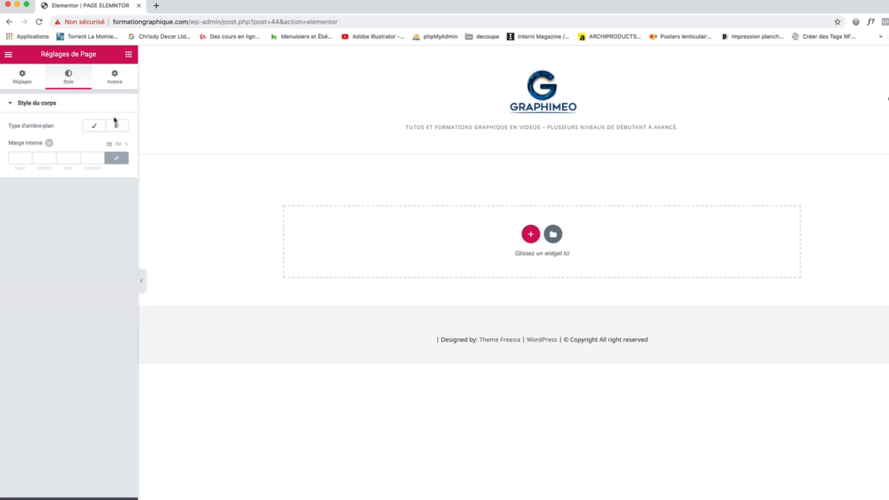
click(106, 82)
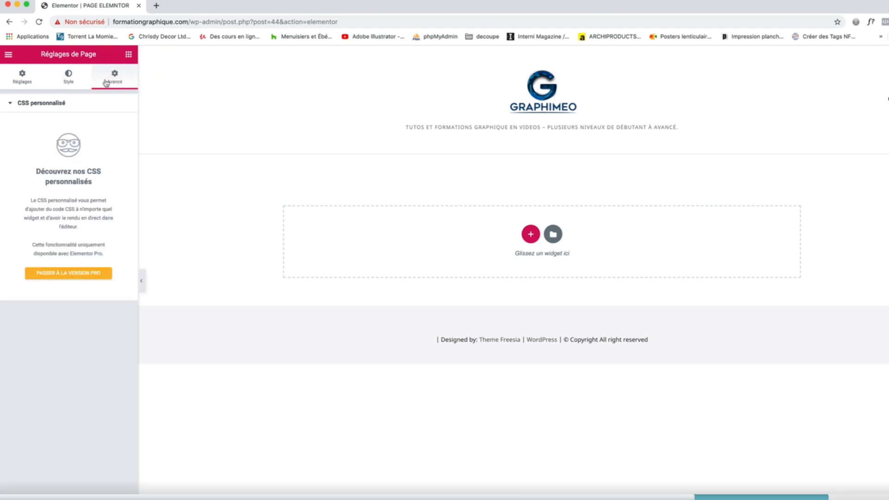
click(68, 76)
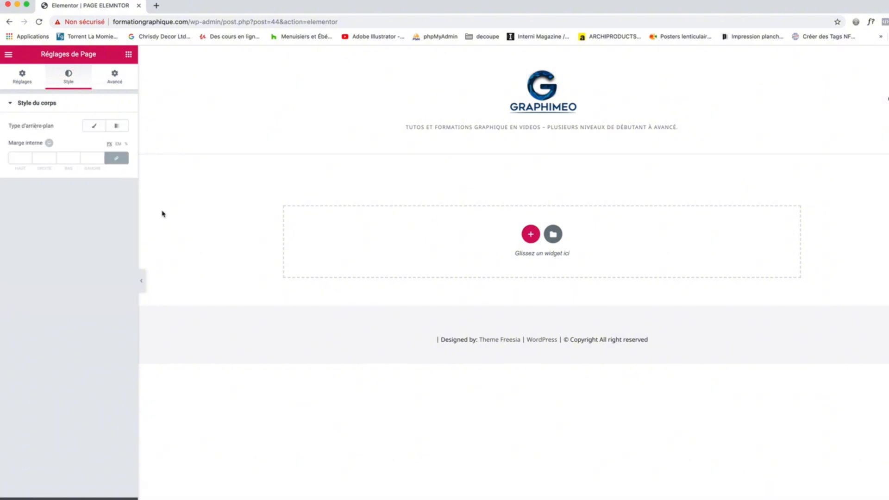
Step: Try a classic body background in green #23a455, and clear that colour again
click(96, 126)
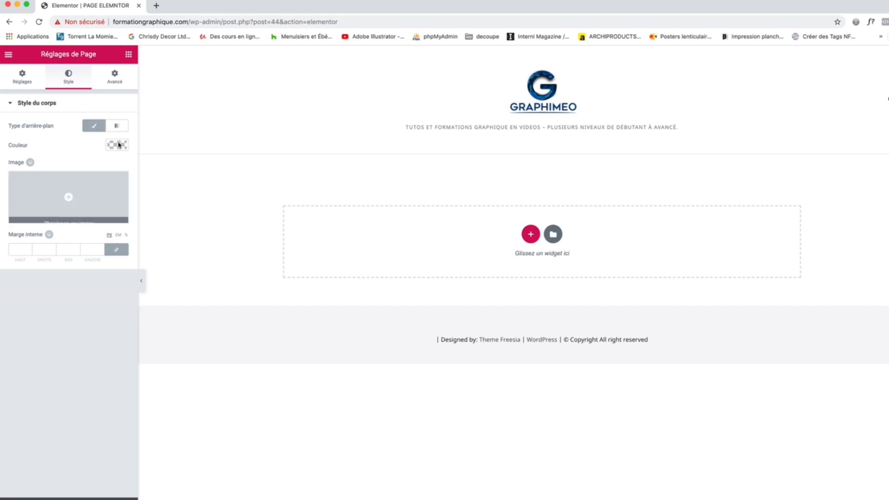
click(120, 144)
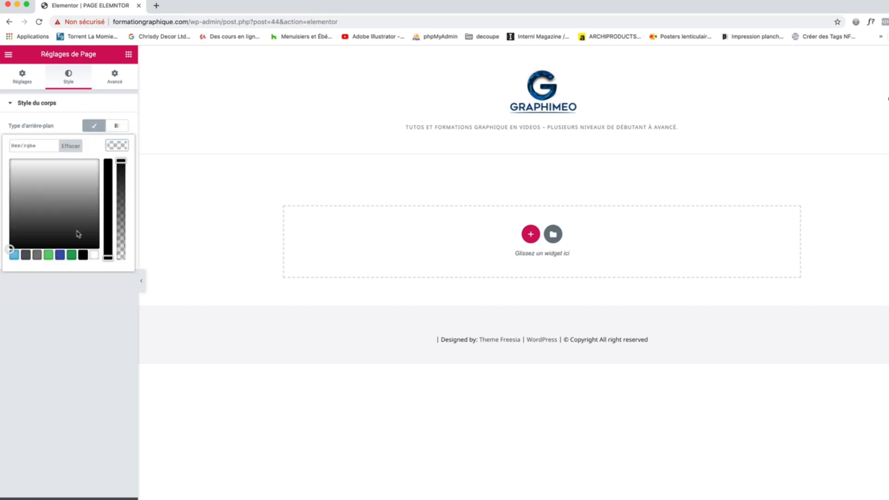
click(72, 258)
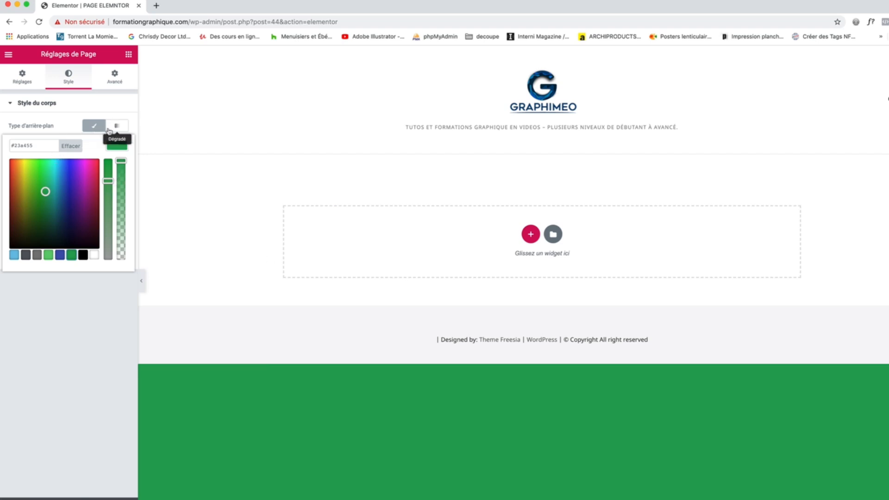
click(97, 256)
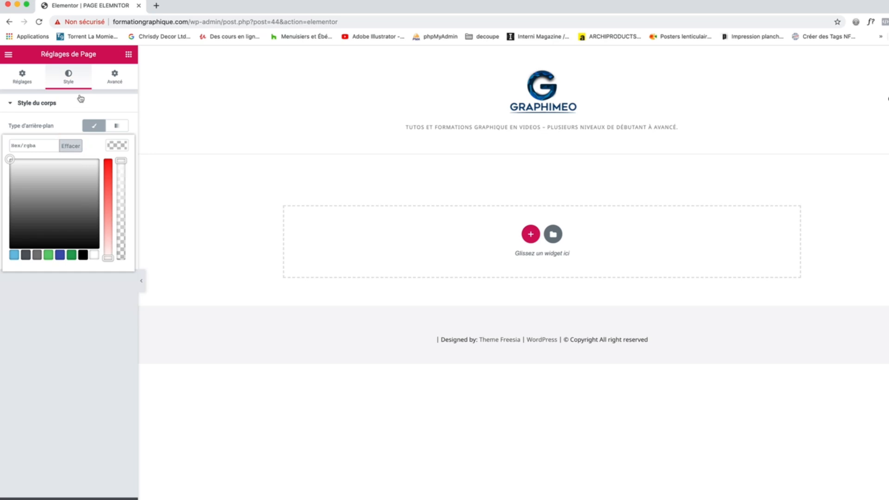
Step: Try the Contact Template with title hiding off, and restore Elementor pleine largeur with the title hidden
click(22, 80)
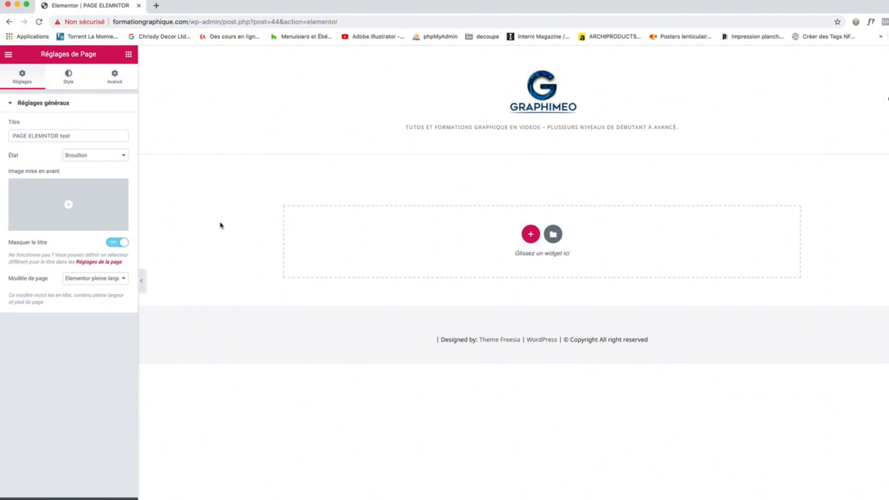
click(116, 242)
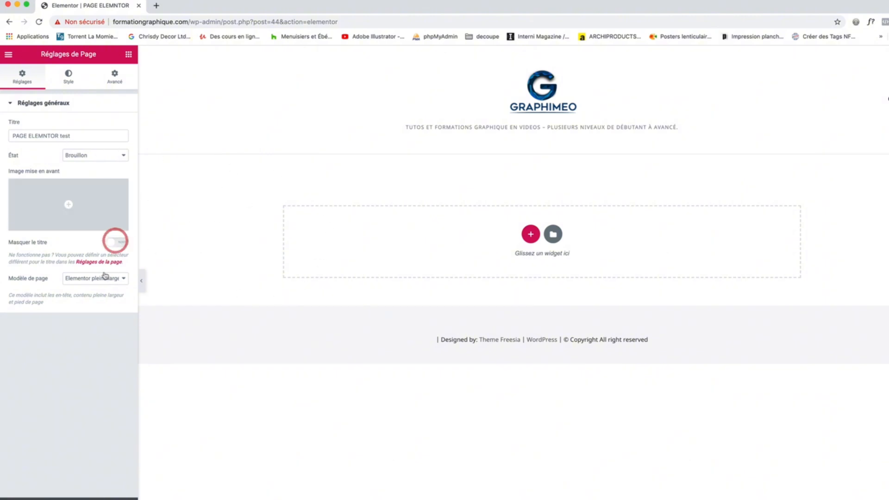
click(105, 276)
click(103, 284)
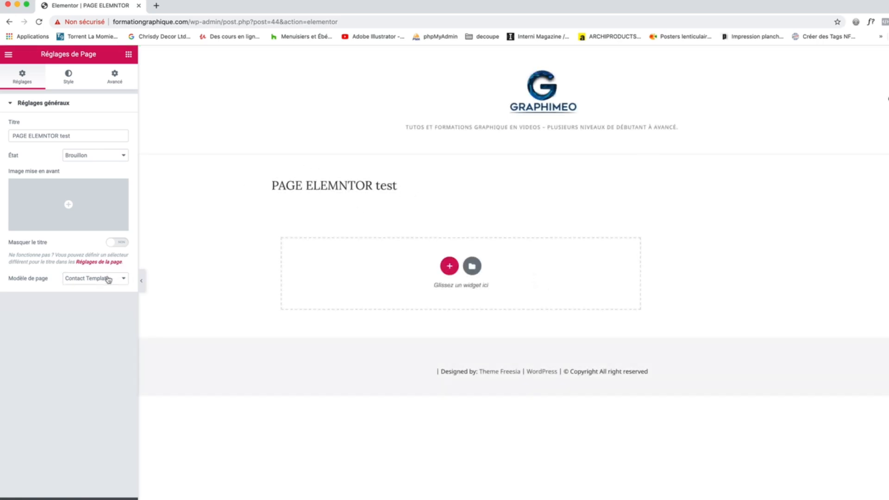
click(108, 280)
click(104, 270)
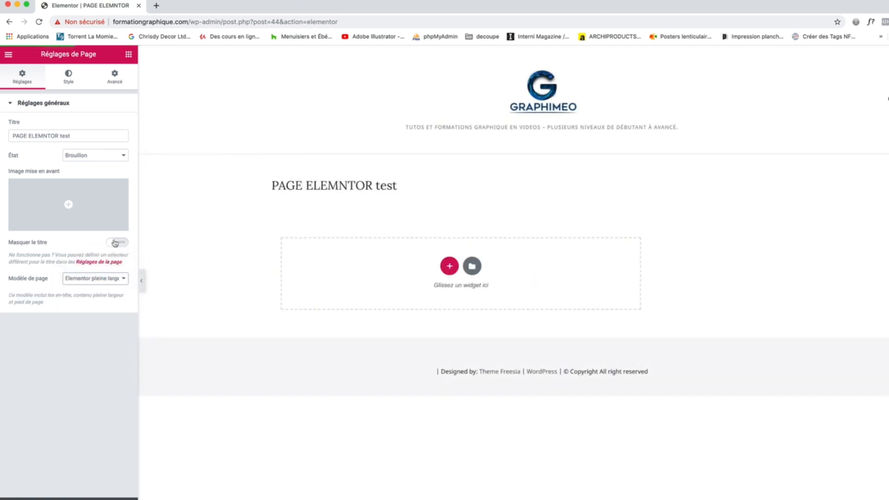
click(115, 242)
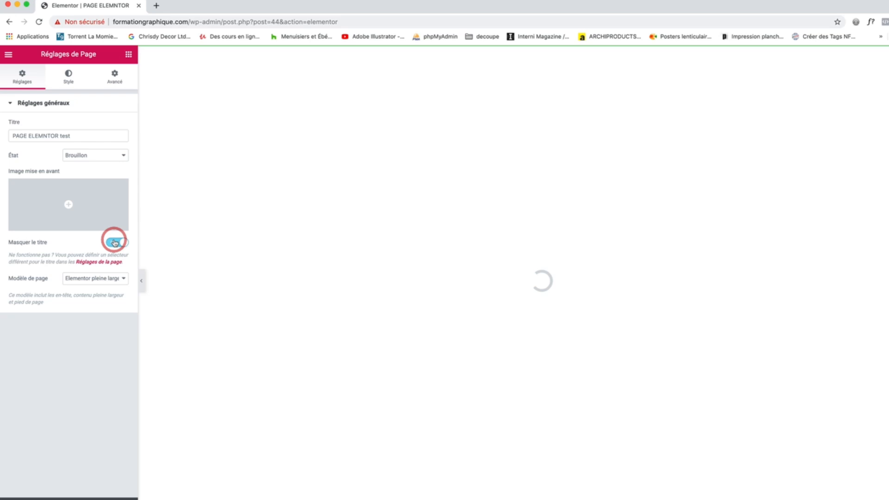
Step: Return to the widget list and browse the ready-made page templates in the template library
click(8, 55)
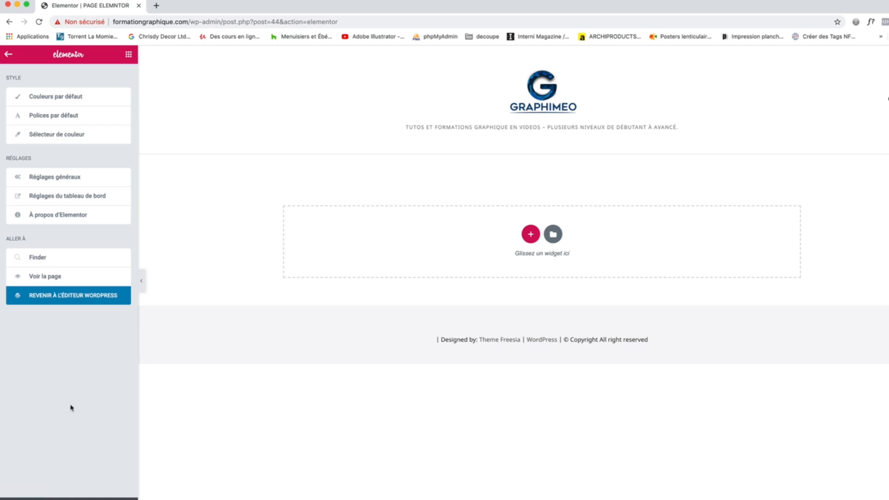
click(129, 55)
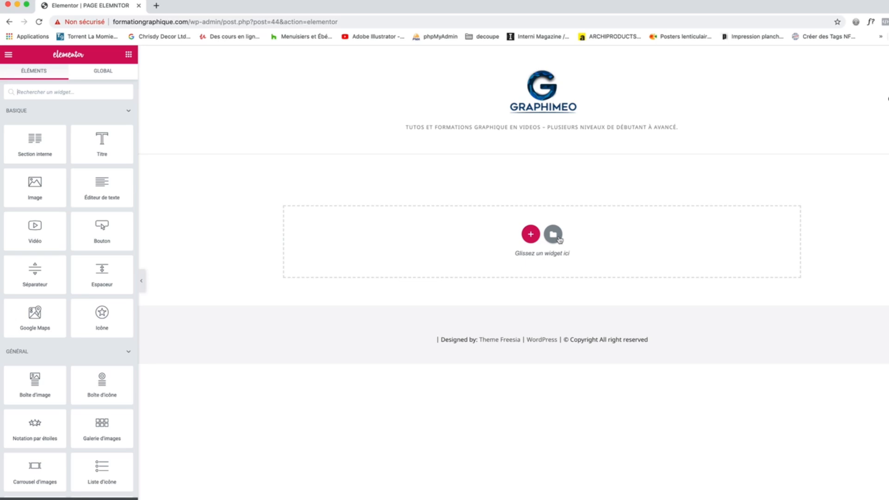
click(559, 239)
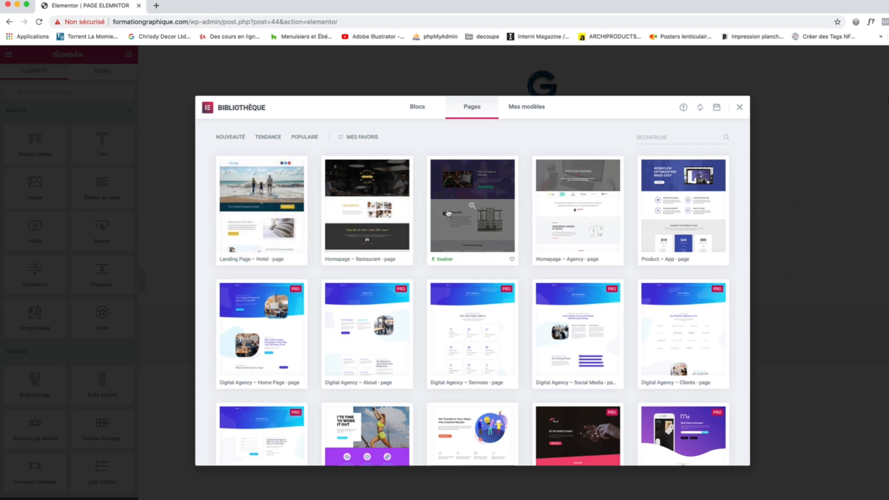
scroll(438, 230, down, 1)
scroll(438, 230, up, 1)
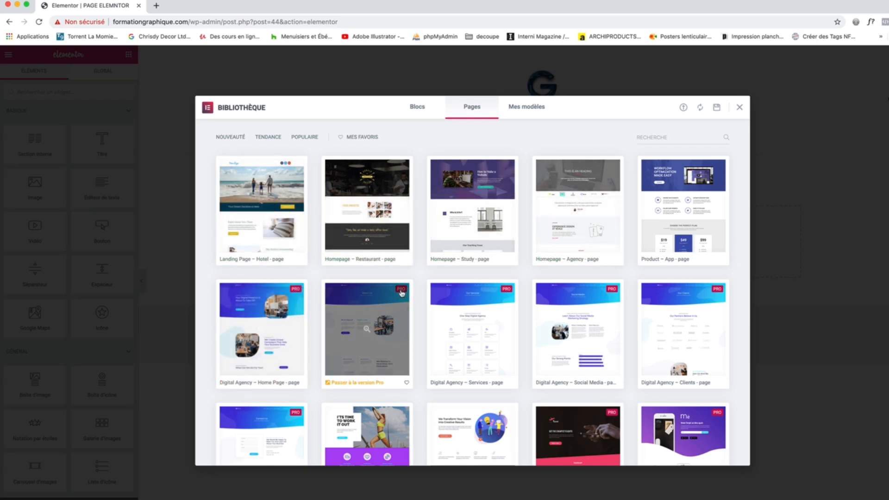
scroll(541, 308, down, 3)
scroll(541, 308, down, 2)
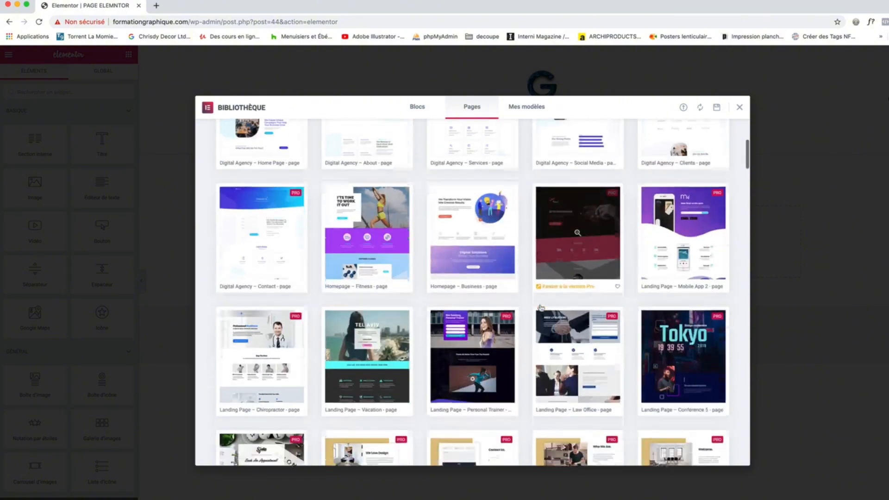
scroll(464, 330, down, 6)
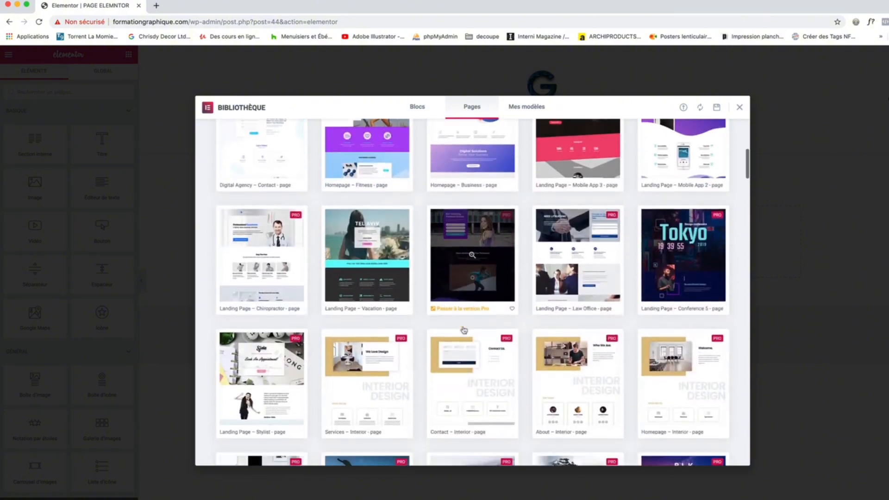
scroll(464, 330, down, 5)
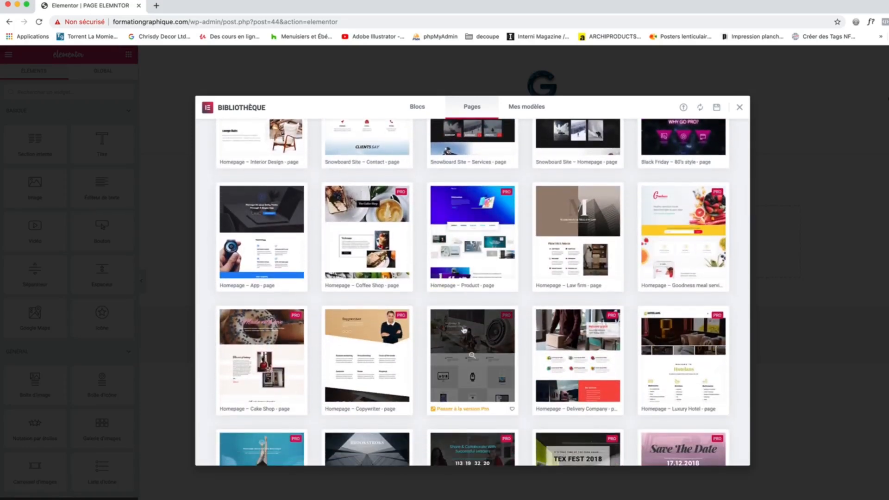
scroll(464, 331, down, 5)
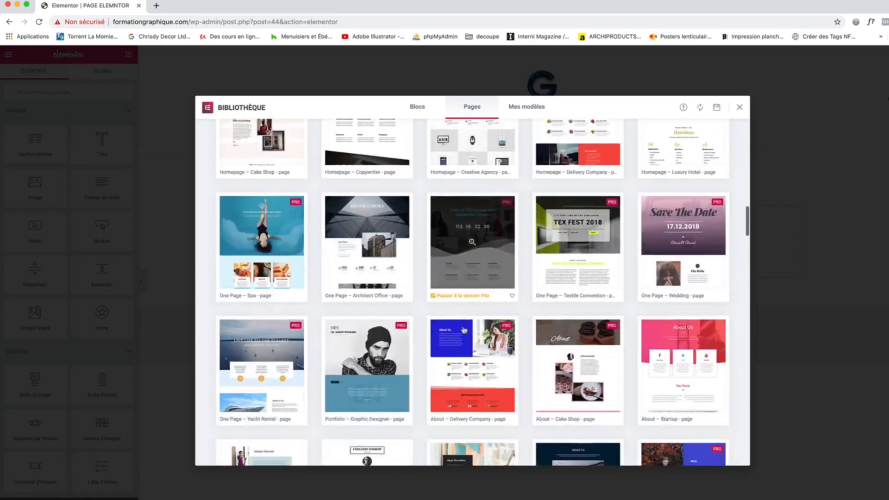
scroll(550, 330, down, 5)
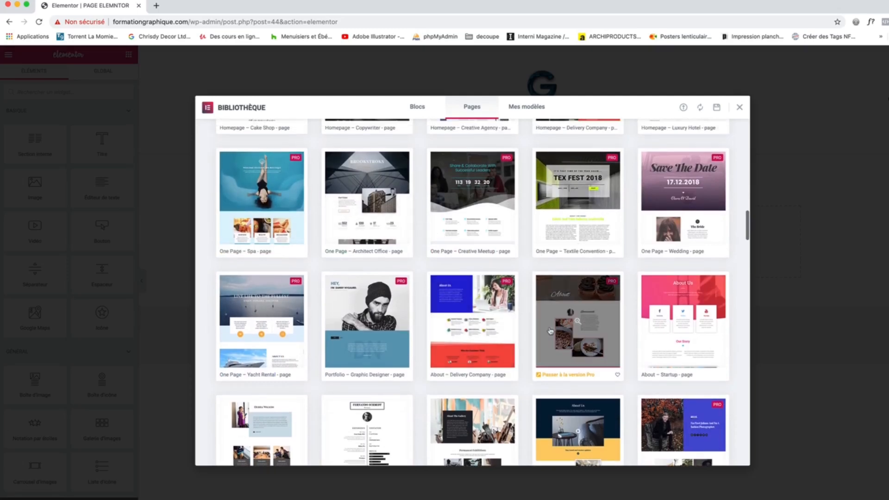
scroll(551, 330, up, 10)
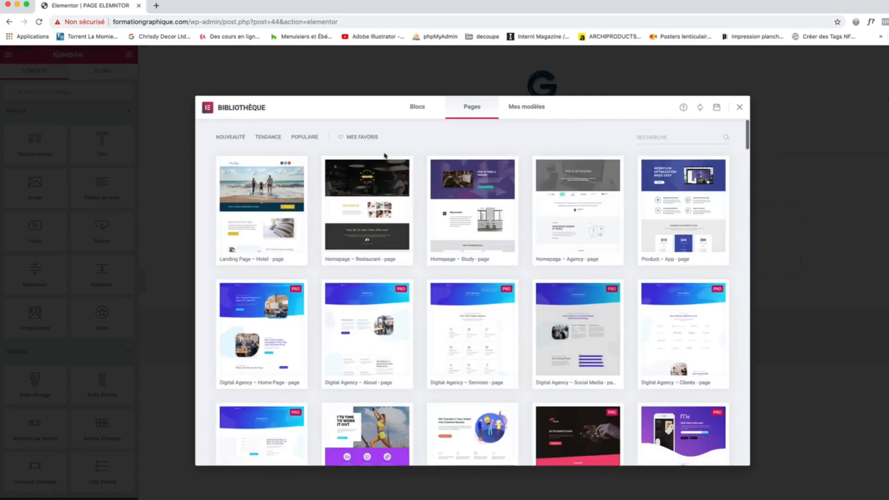
Step: Check the library's Mes modèles collection, browse its ready-made Blocs, and close the library
click(524, 109)
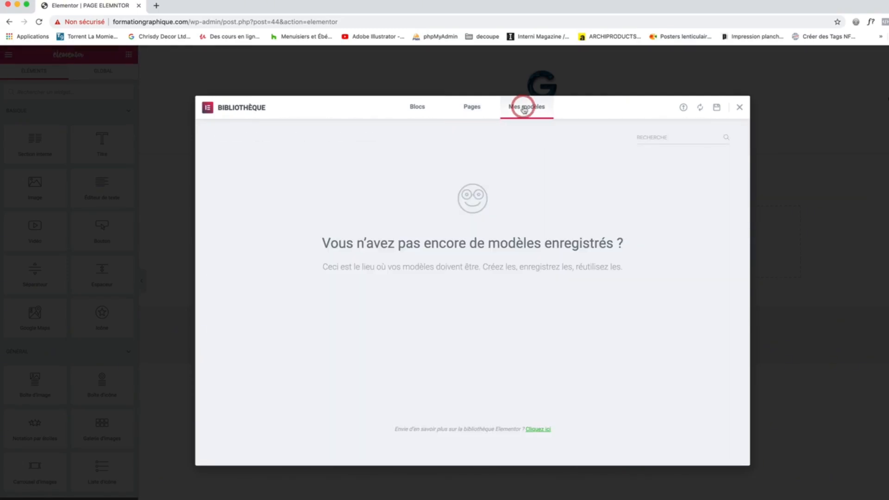
click(471, 112)
click(421, 111)
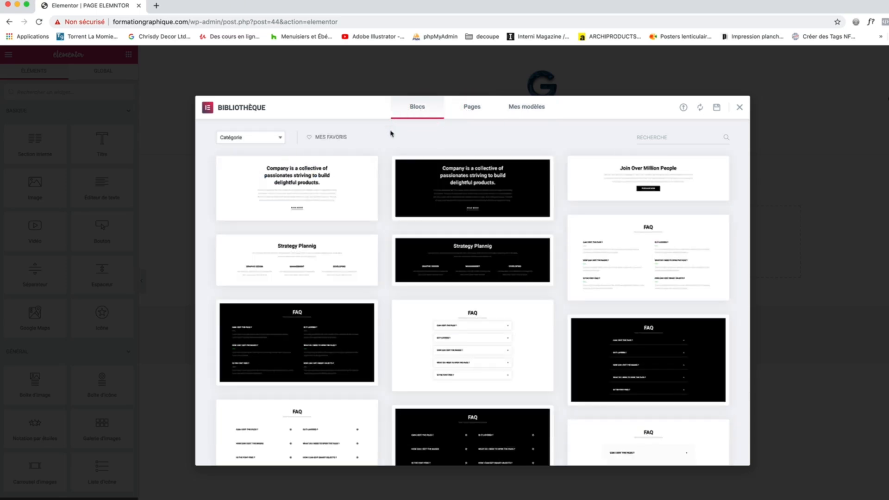
scroll(391, 136, down, 15)
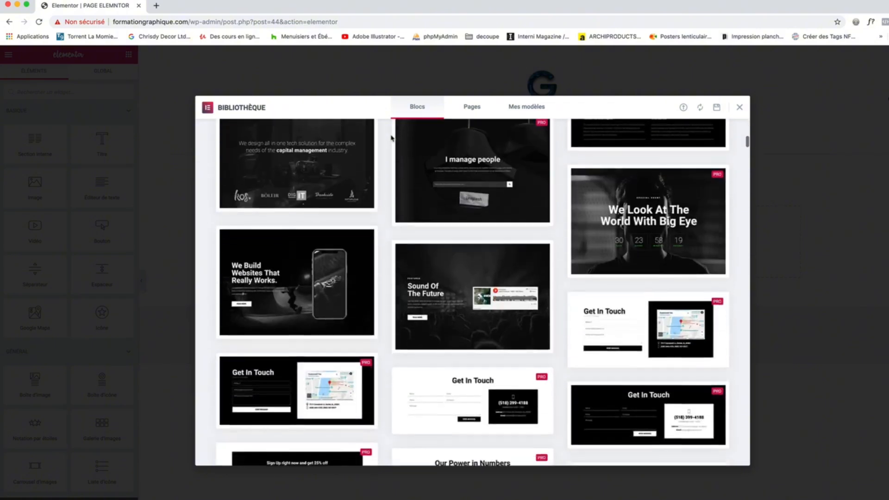
scroll(392, 138, down, 2)
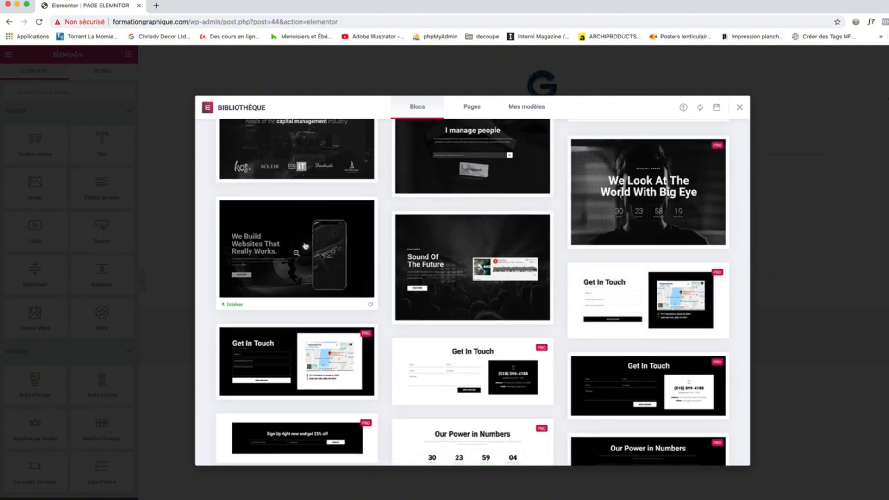
scroll(306, 246, up, 3)
scroll(306, 246, up, 10)
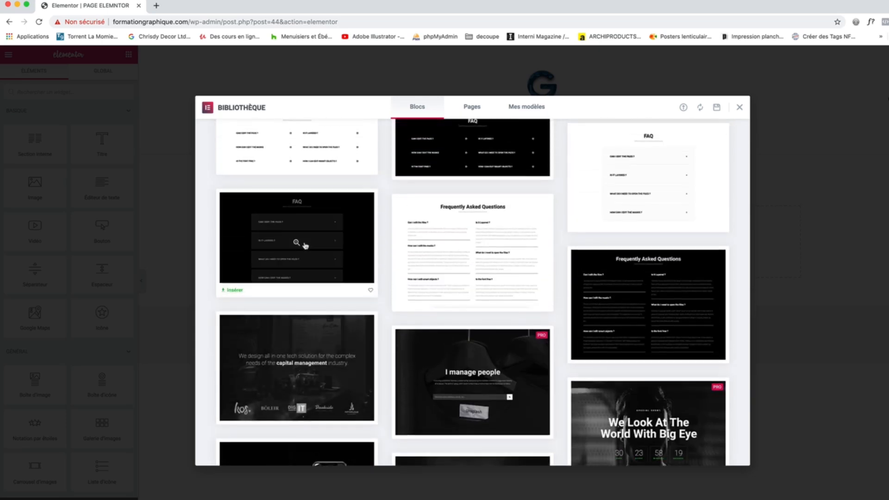
scroll(305, 246, up, 12)
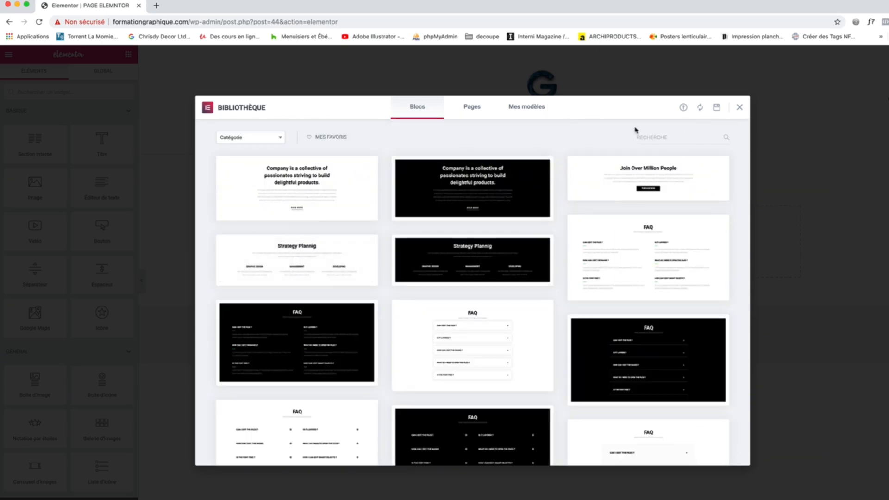
click(739, 107)
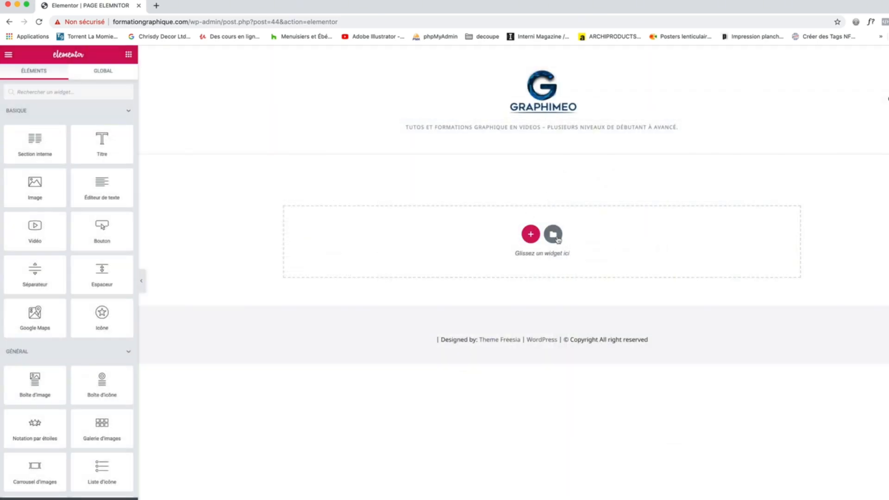
Step: Try the library's white "Our company is a collective of amazing people" block on the page, and delete the inserted section
click(558, 239)
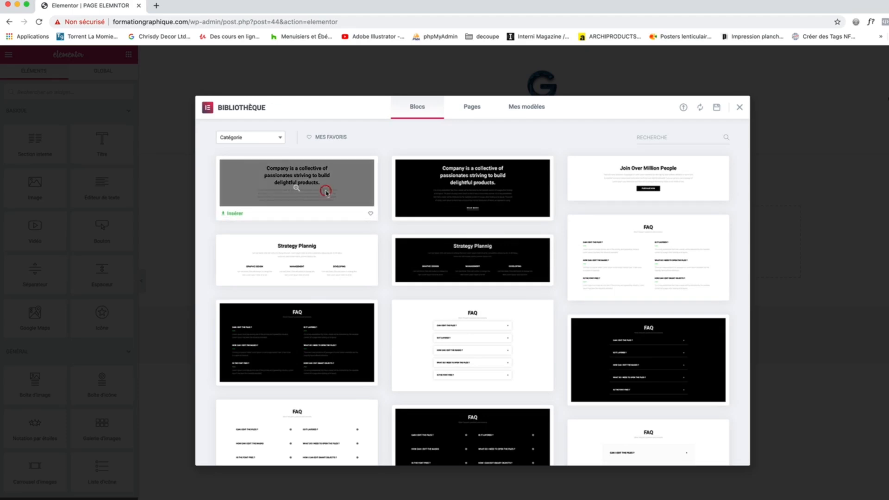
click(326, 193)
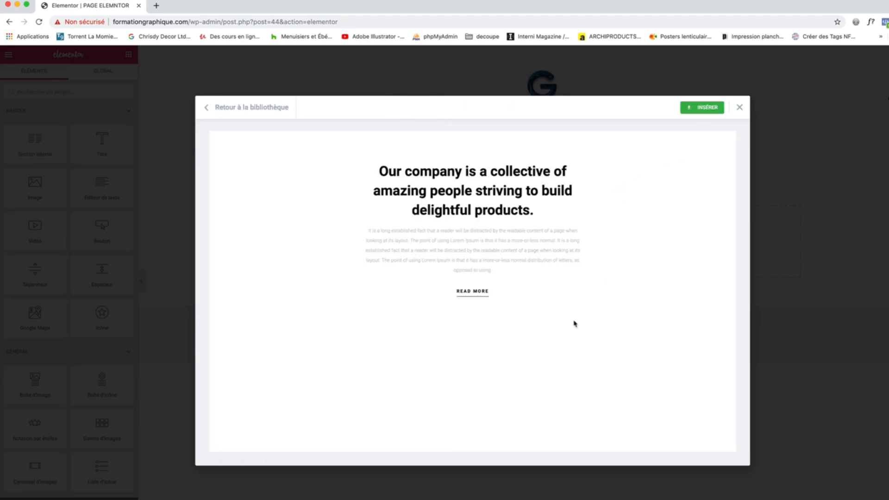
click(707, 110)
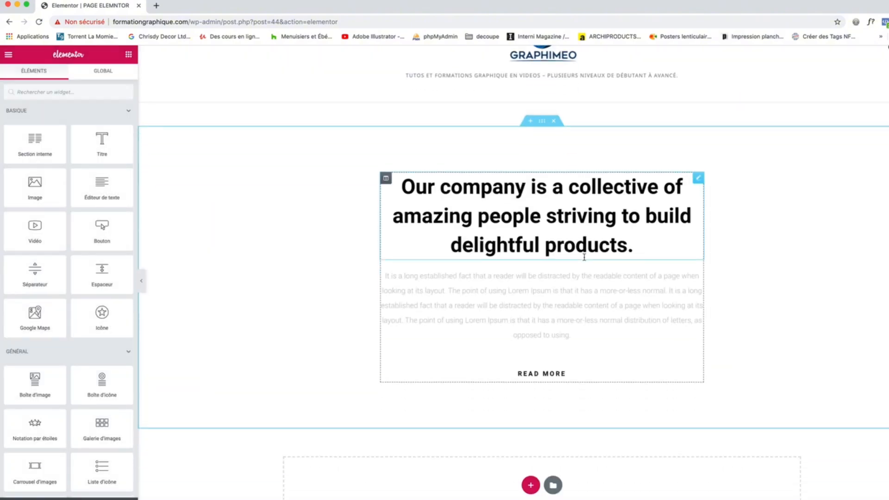
scroll(584, 258, down, 1)
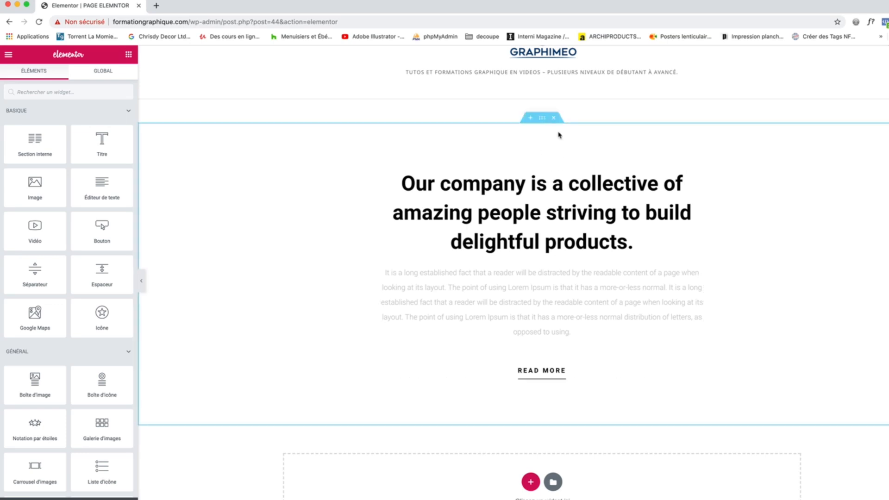
click(553, 118)
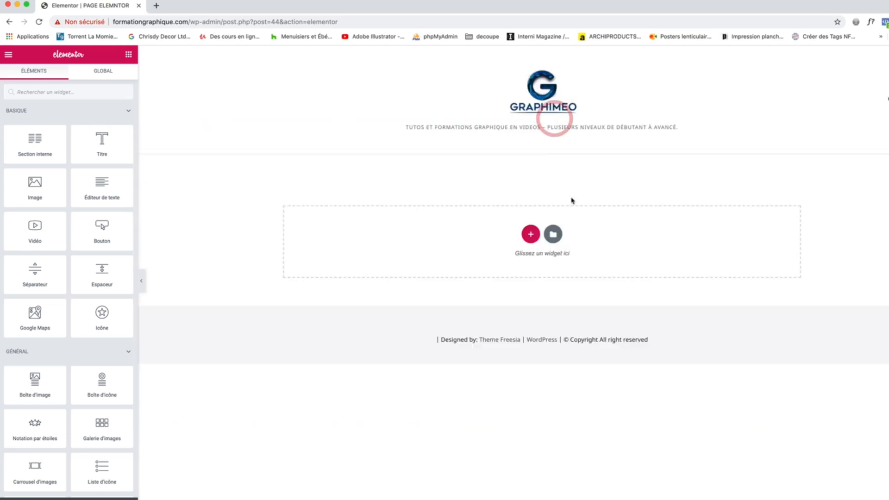
Step: Add a section with two equal columns to the page and open its layout settings
click(530, 235)
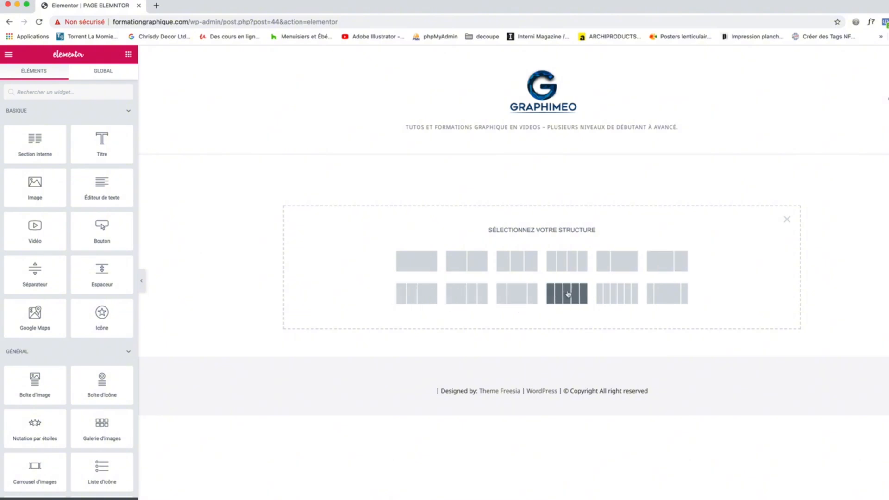
click(473, 265)
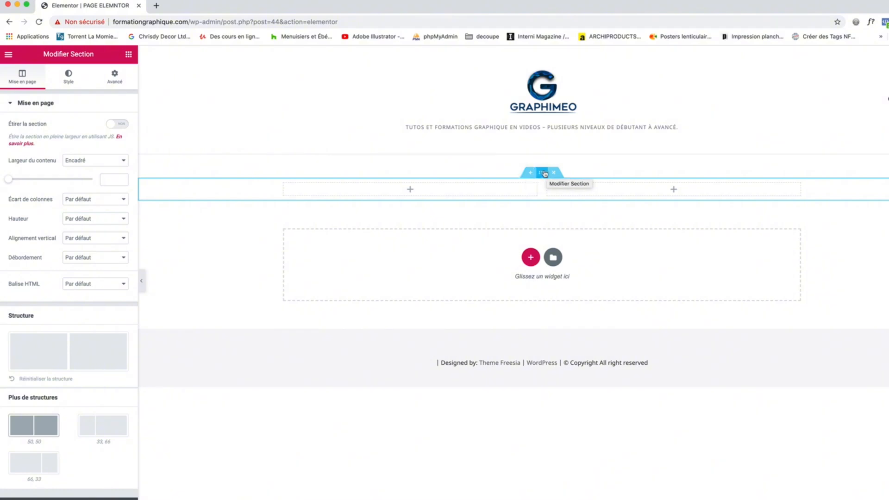
click(545, 173)
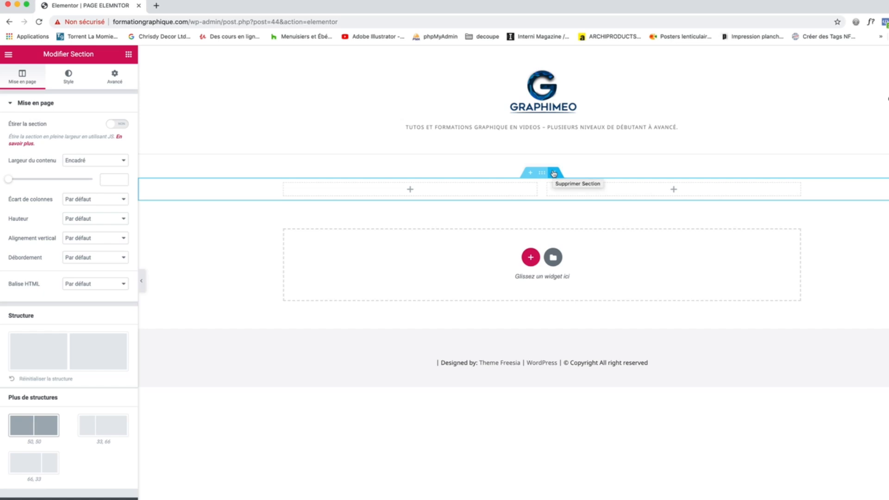
click(484, 209)
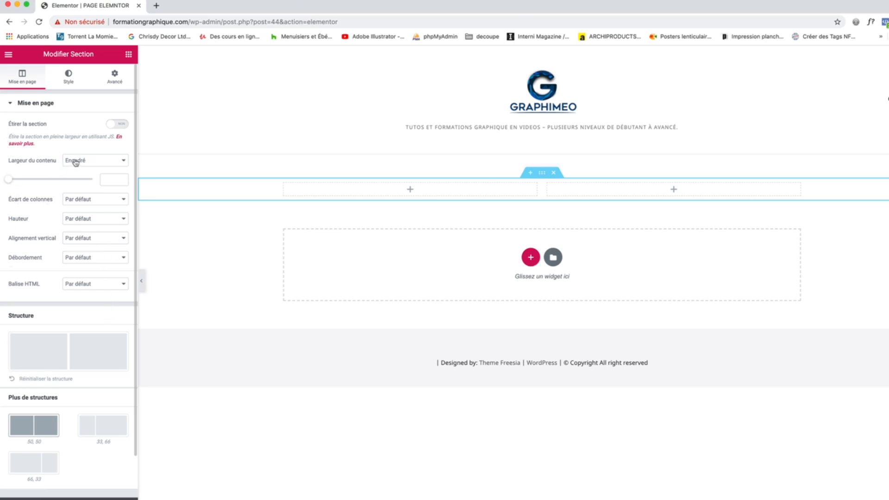
Step: Try the Aucun écart column gap on the two-column section, and return it to Par défaut
click(81, 199)
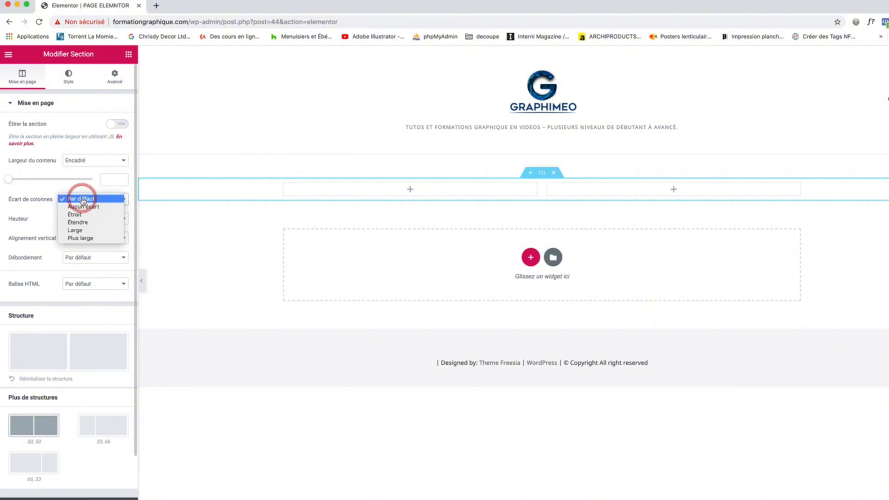
click(84, 206)
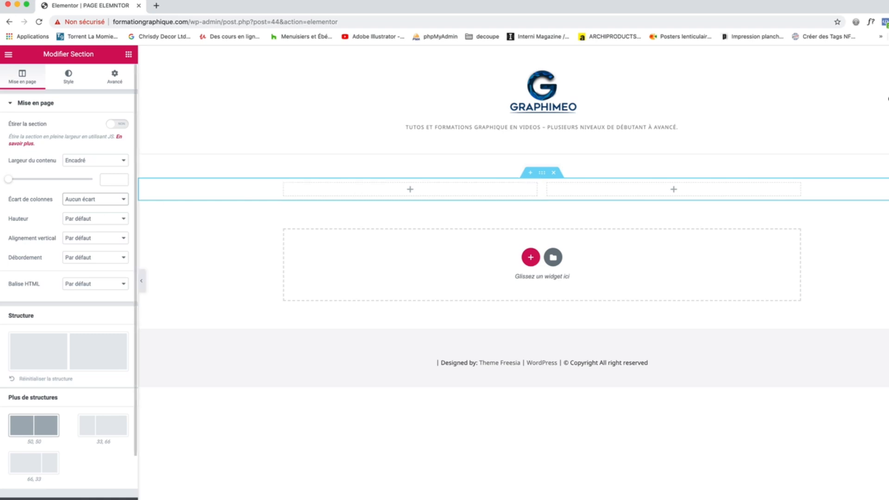
click(89, 201)
click(91, 194)
Step: Try the 33, 66 and 66, 33 structures on the section, and return to 50, 50
scroll(80, 225, down, 1)
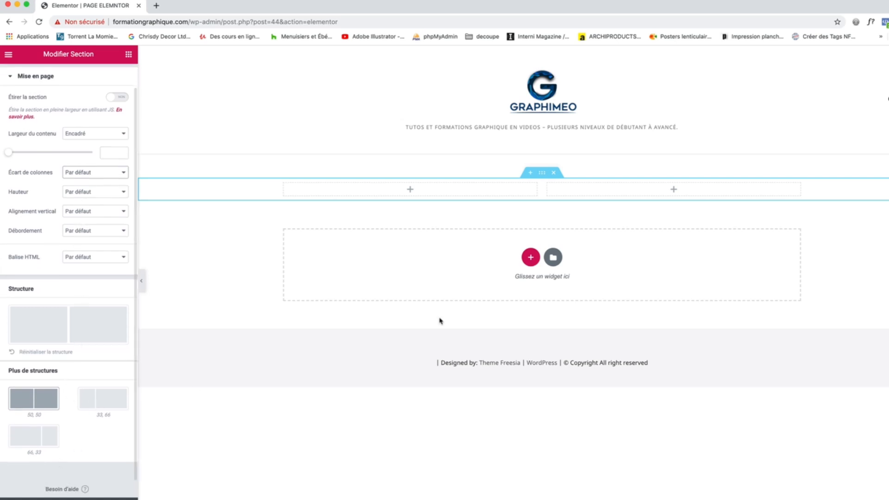
click(100, 409)
click(33, 440)
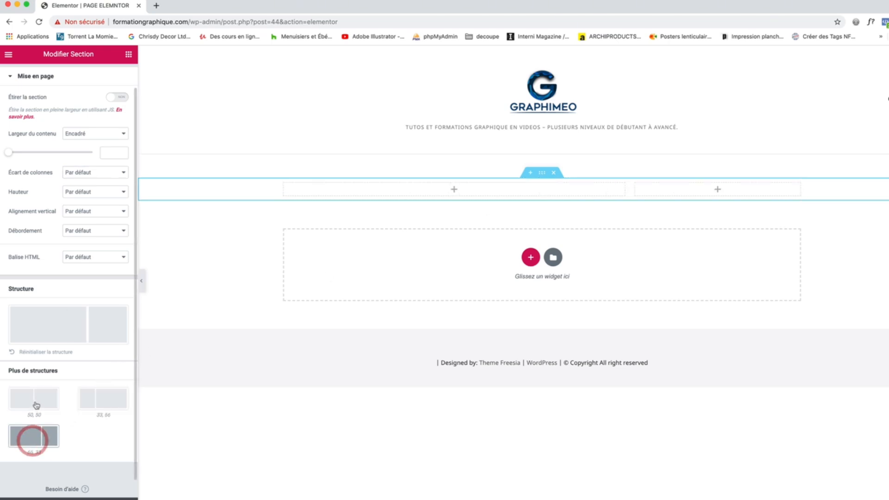
click(36, 405)
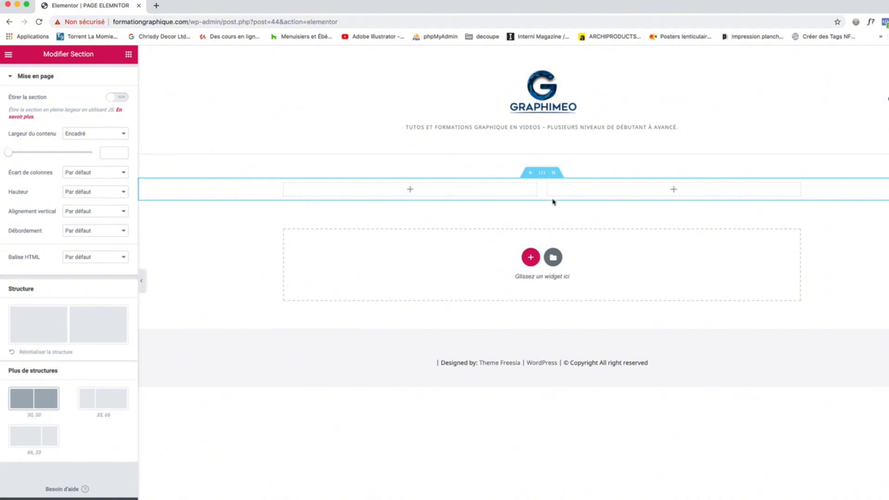
Step: Try widening the section's first column by hand on the page, and undo the resize
drag(542, 189, 654, 189)
click(44, 399)
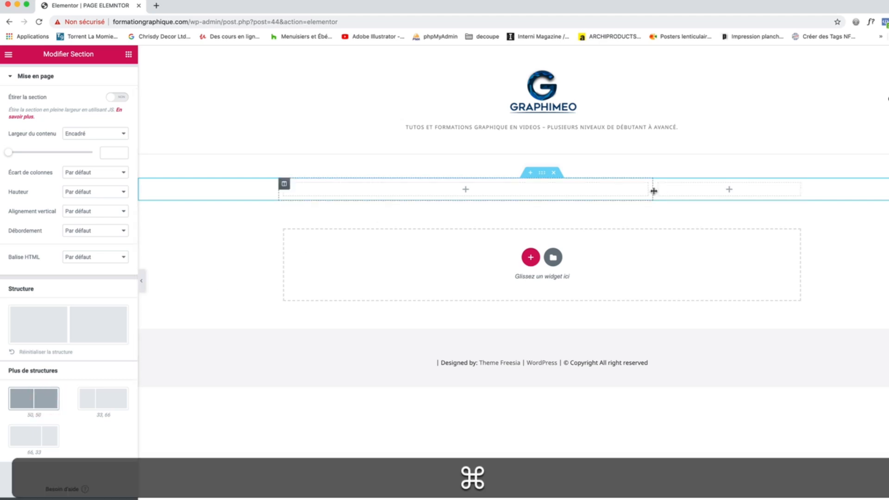
key(super+z)
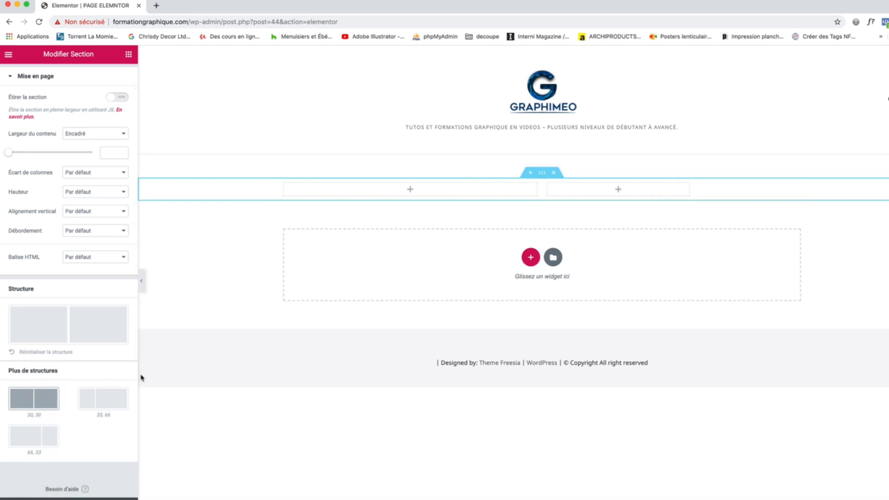
Step: Review the section's Hauteur options and keep Par défaut
click(68, 191)
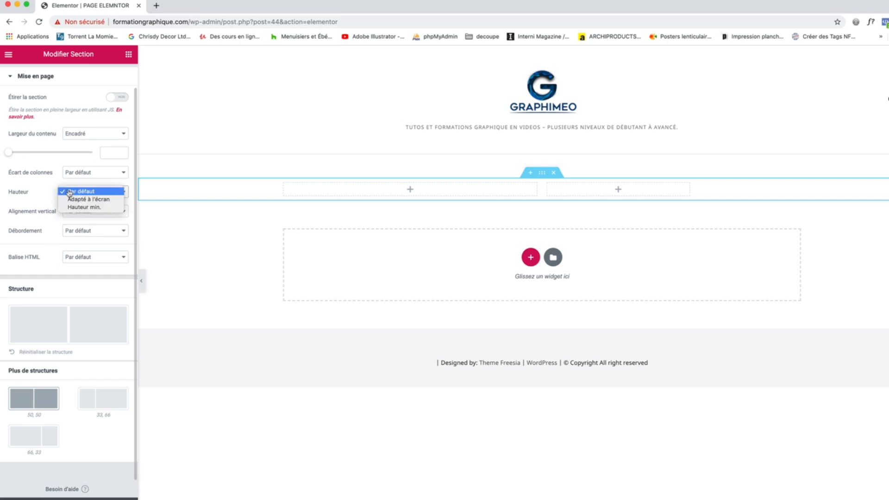
click(69, 192)
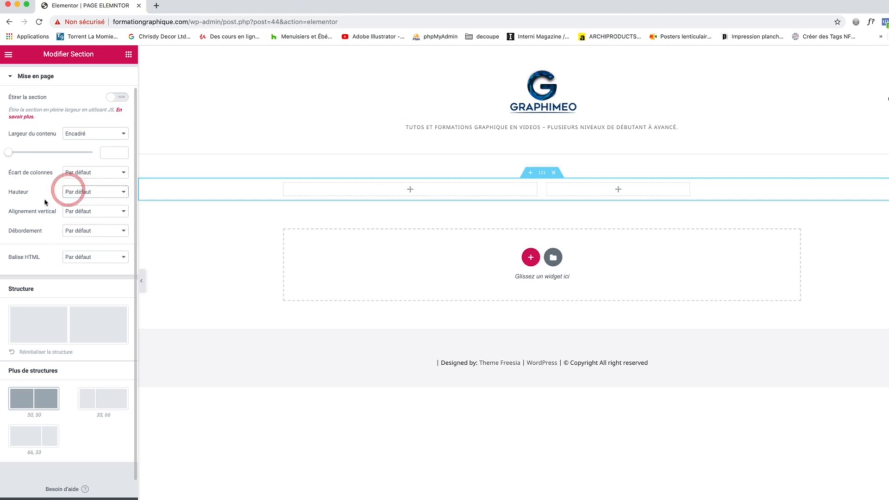
Step: Review the section's Alignement vertical options, keeping Par défaut, and its Arrière-plan and Bordure style settings
click(86, 212)
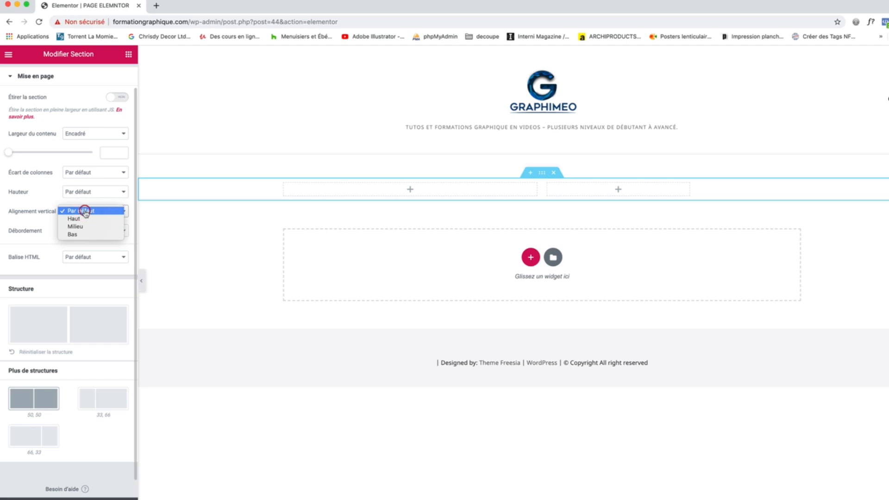
click(85, 212)
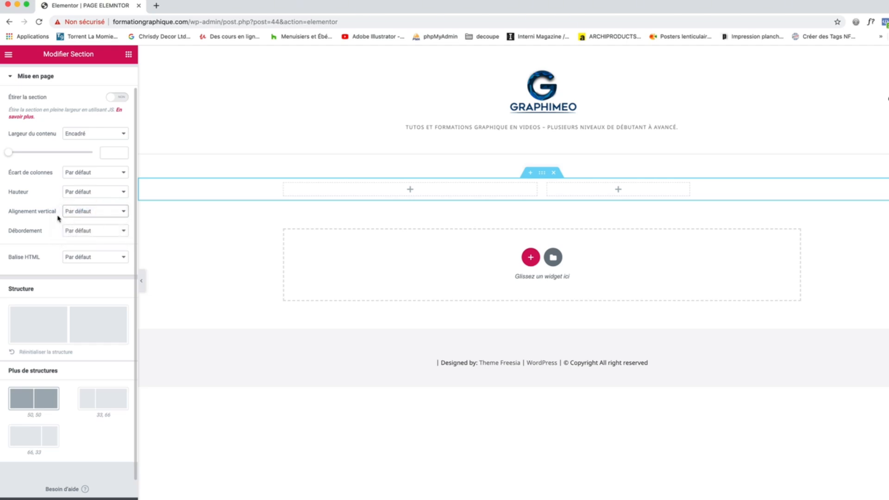
scroll(71, 123, up, 2)
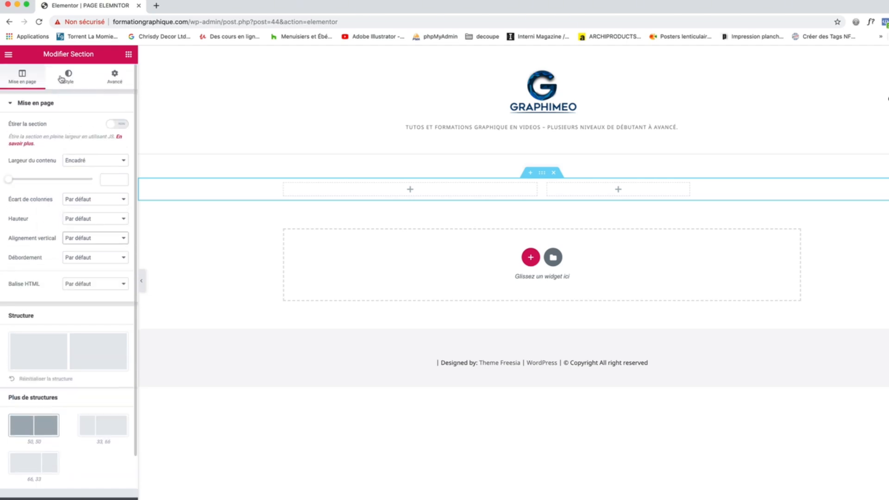
click(60, 75)
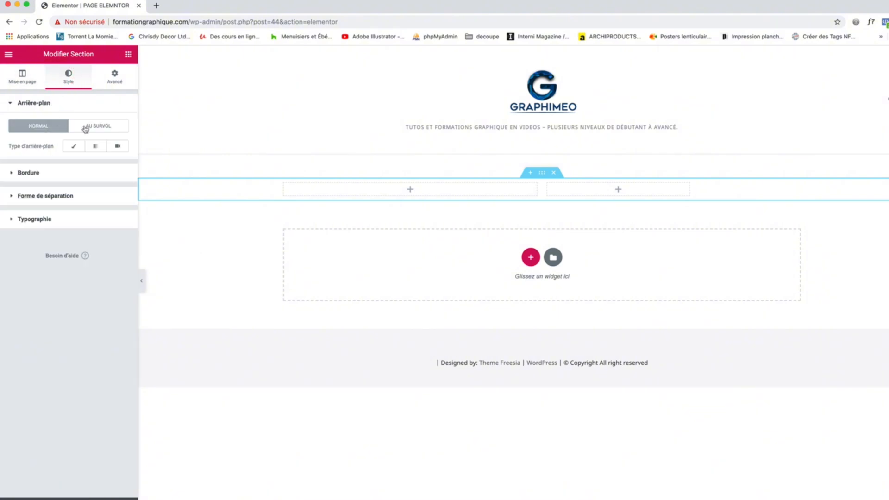
click(14, 173)
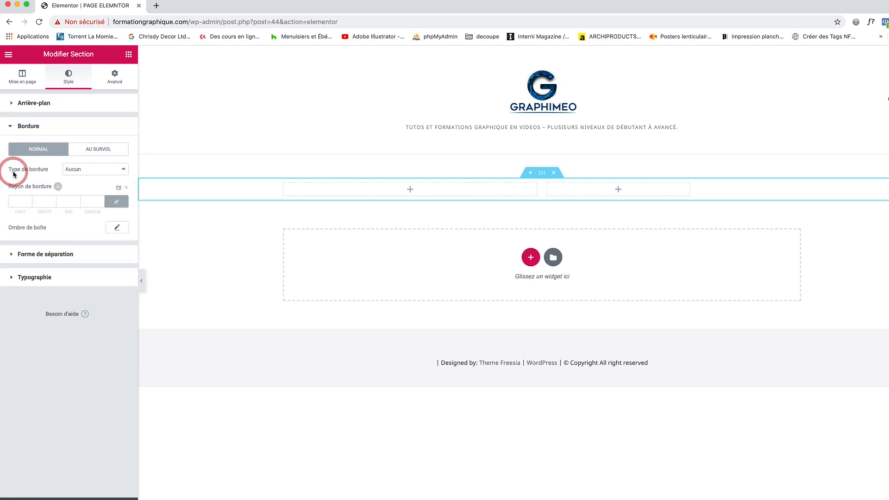
click(11, 128)
Step: Try the Zigzag type for the section's upper Forme de séparation, and return it to Aucun
click(11, 150)
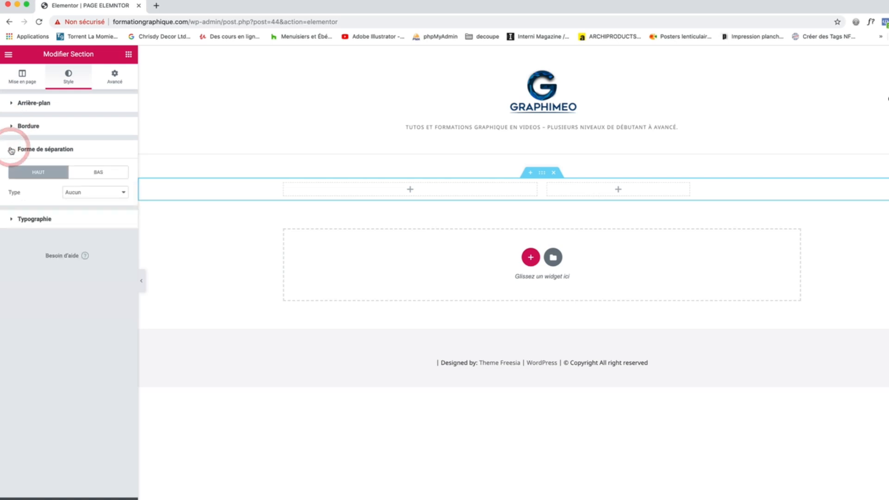
click(96, 193)
click(97, 223)
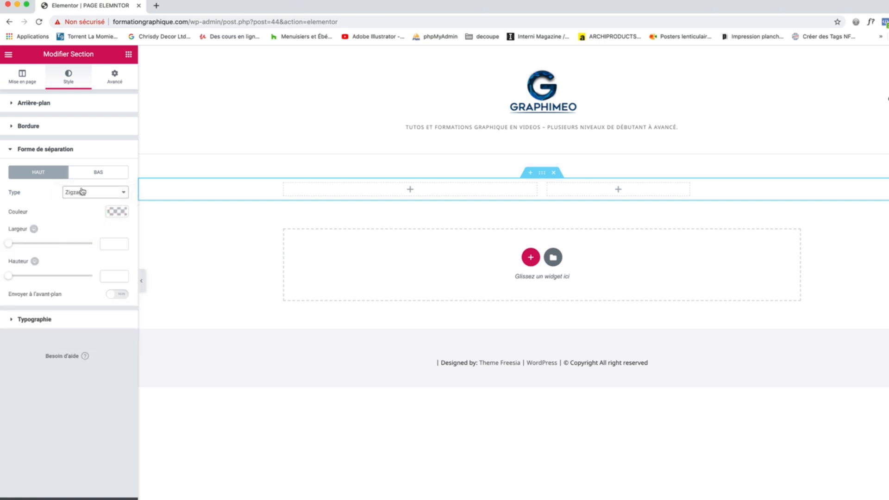
click(79, 192)
click(81, 161)
click(11, 149)
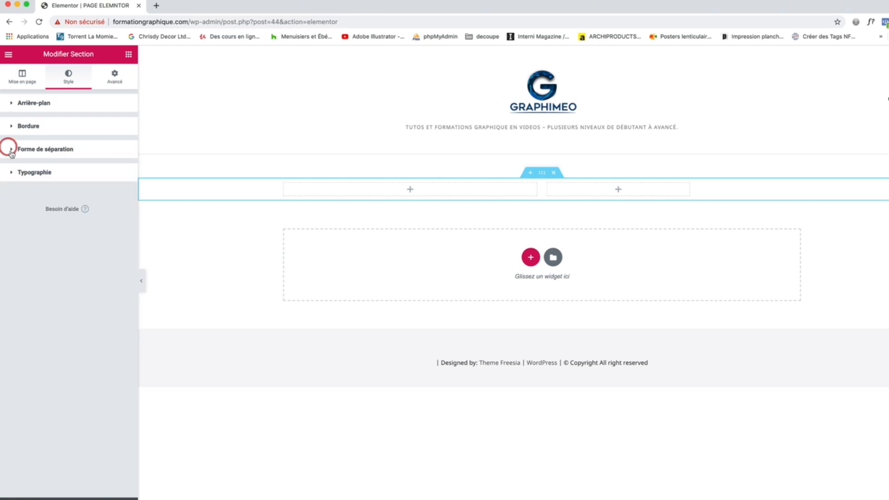
Step: Review the section's Typographie and Avancé settings, and return to its Mise en page settings
click(11, 174)
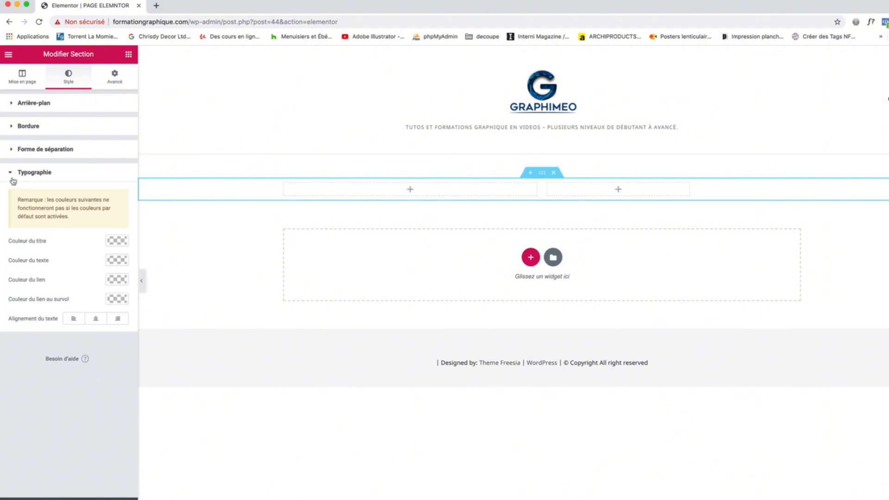
click(11, 174)
click(115, 79)
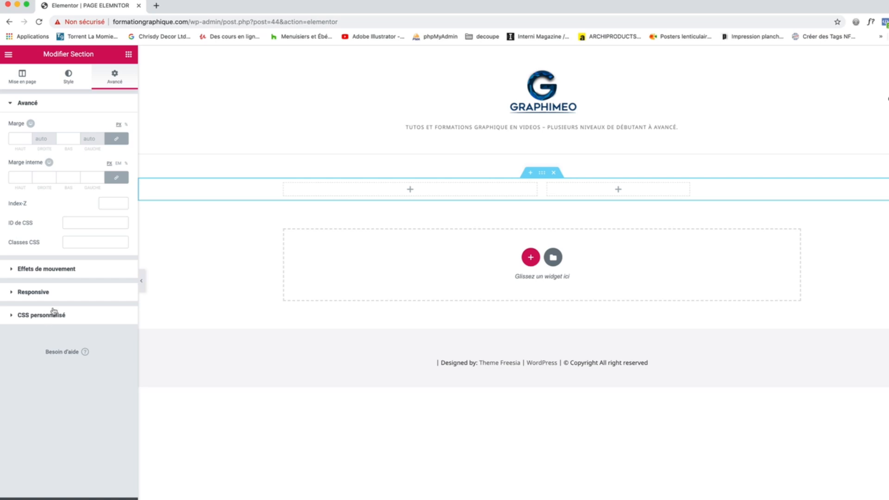
click(24, 79)
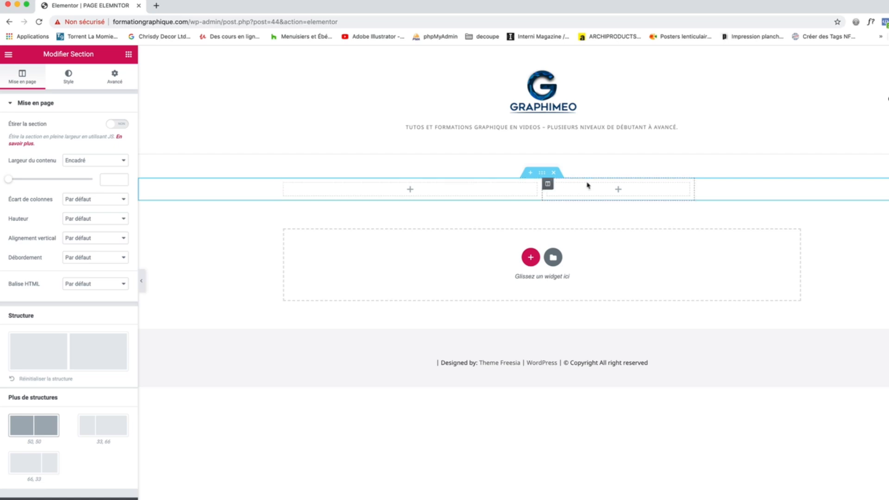
Step: Add an Image widget to the section's second column
click(129, 55)
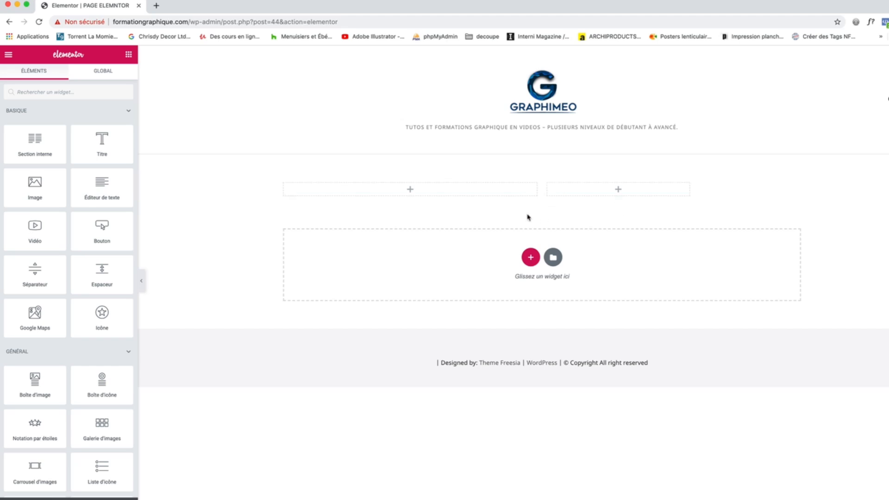
click(411, 190)
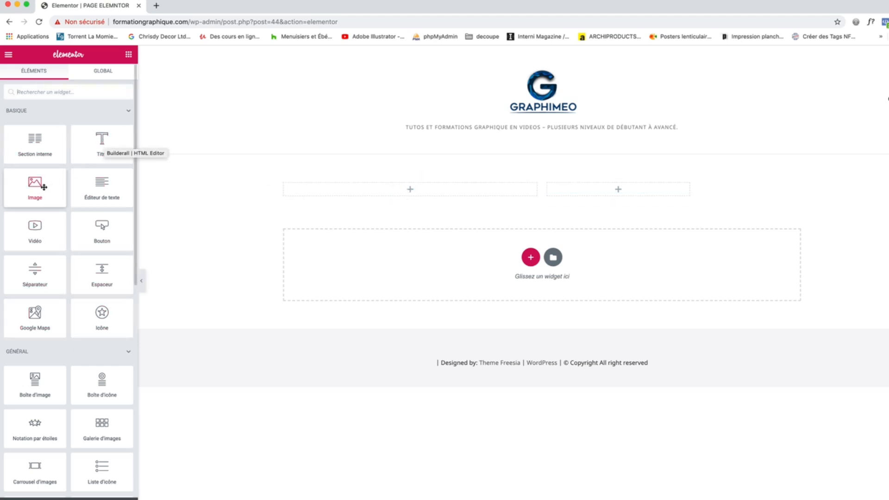
drag(42, 186, 602, 190)
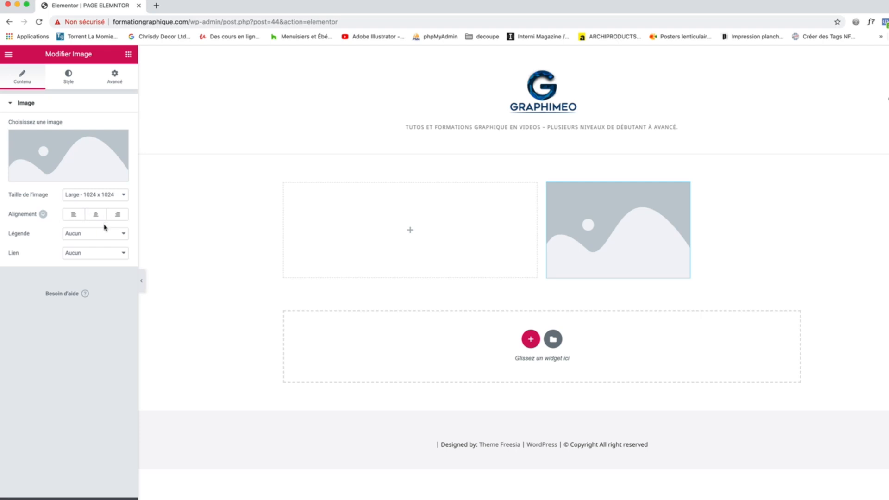
Step: Fill the Image widget with the "logo adobe" picture from the media library
click(67, 76)
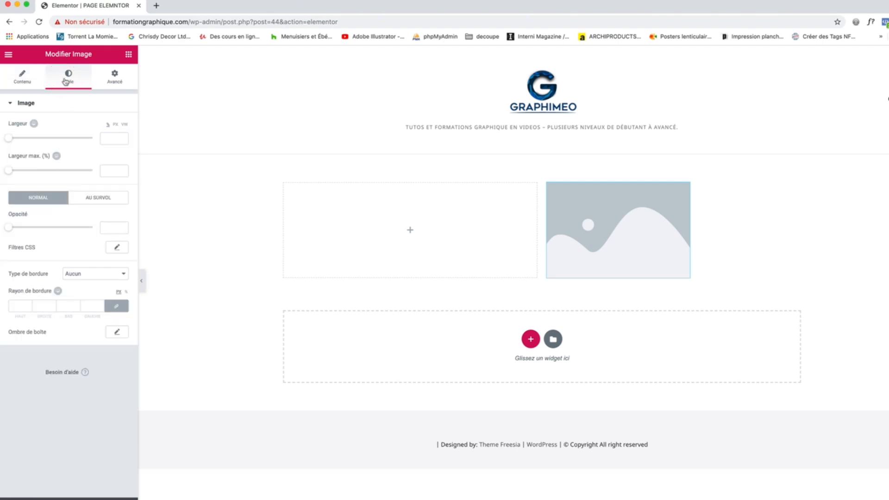
click(24, 77)
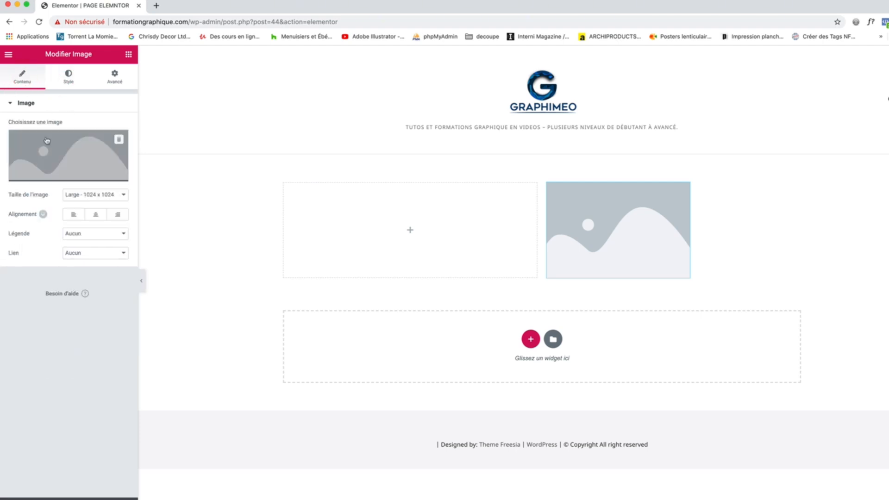
click(46, 142)
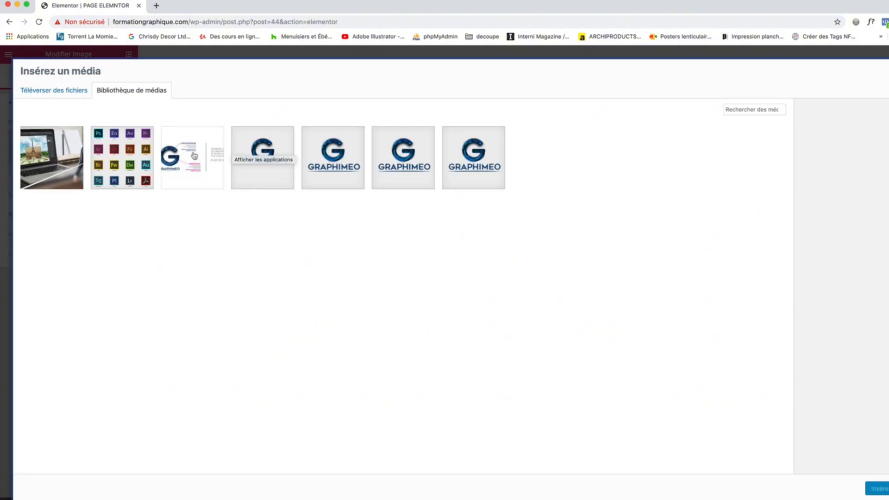
click(108, 163)
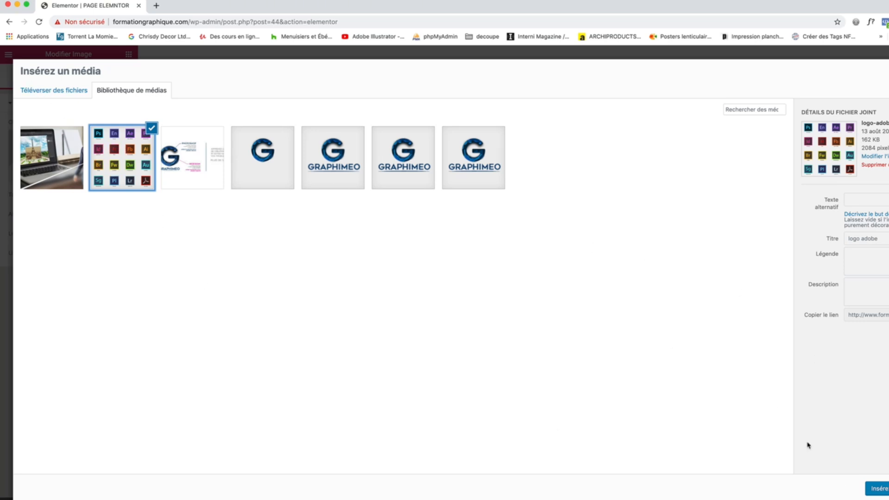
click(877, 489)
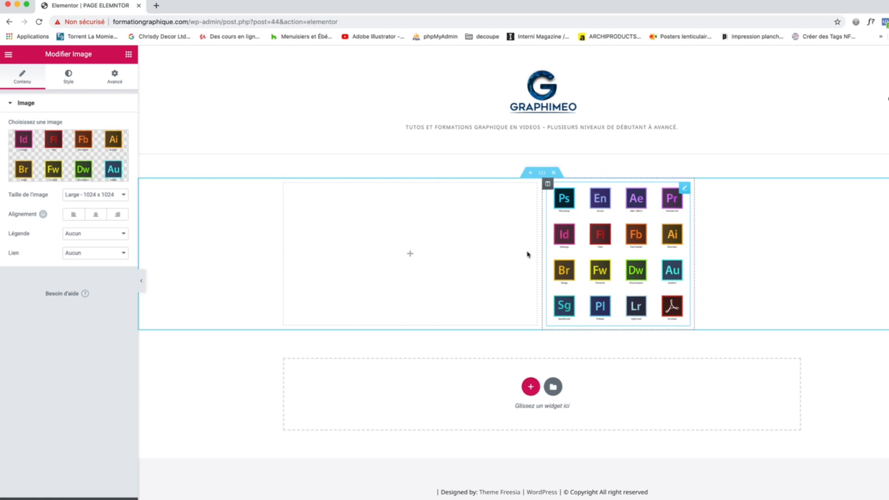
Step: Check the second column's settings, and try the image at Cocktail-popular-post - 75 x 75 before returning it to Large - 1024 x 1024
click(548, 184)
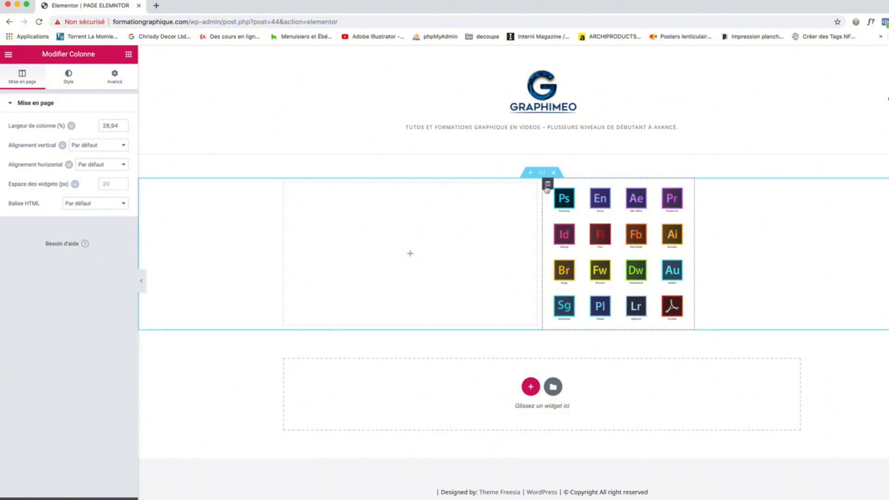
click(684, 189)
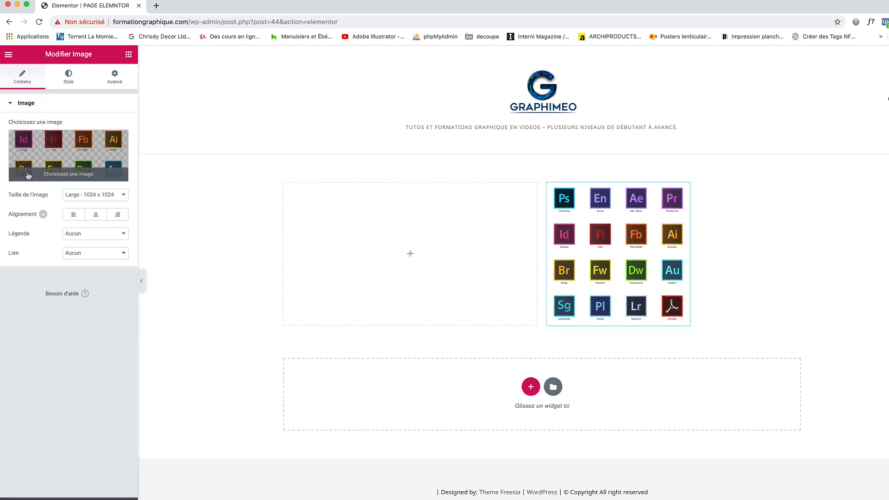
click(90, 197)
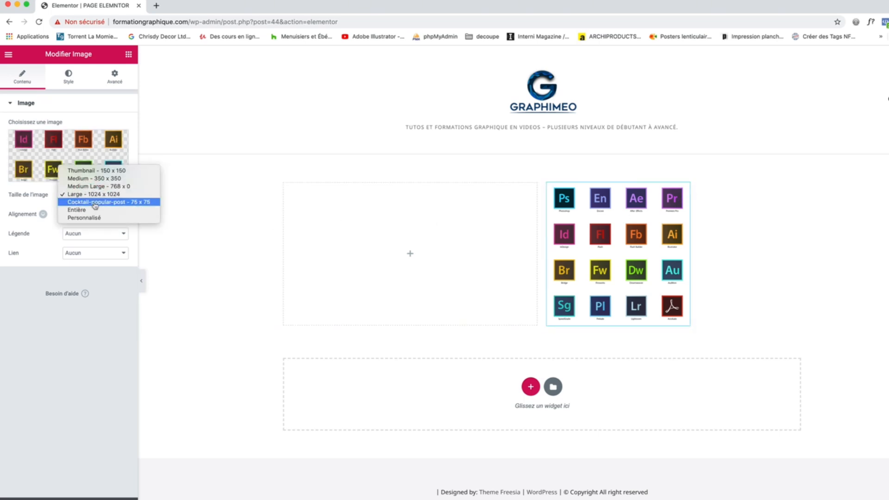
click(95, 202)
click(95, 197)
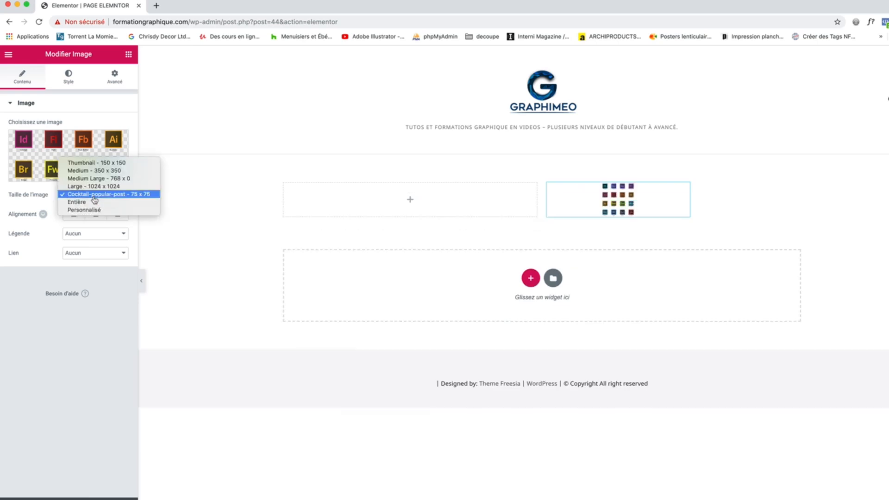
click(94, 184)
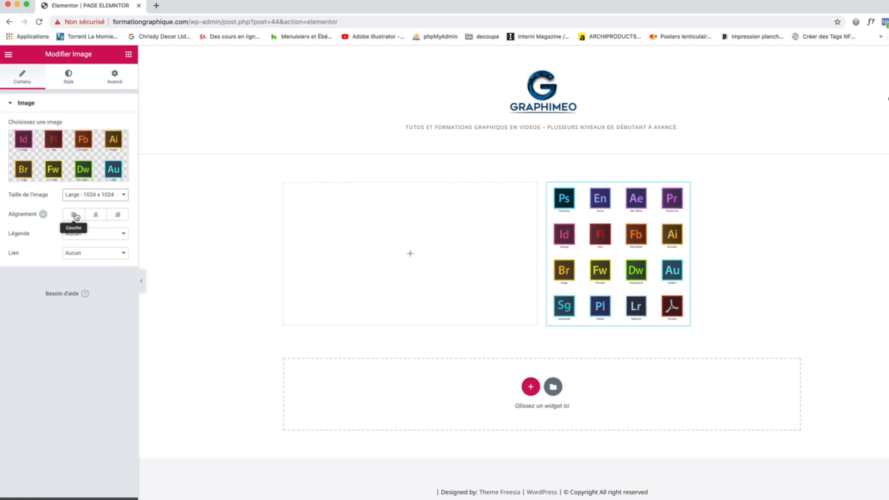
Step: Try the left and right alignments on the image, and set its alignment to Centré
click(93, 215)
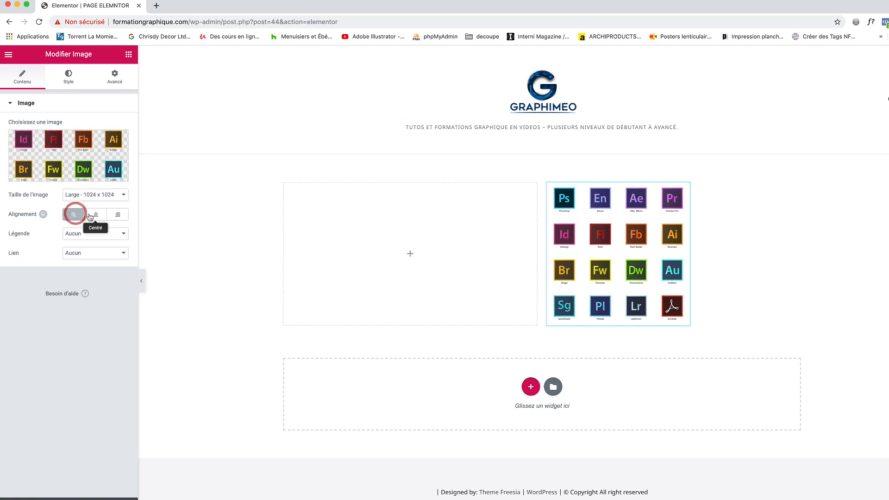
click(117, 217)
click(75, 215)
click(102, 216)
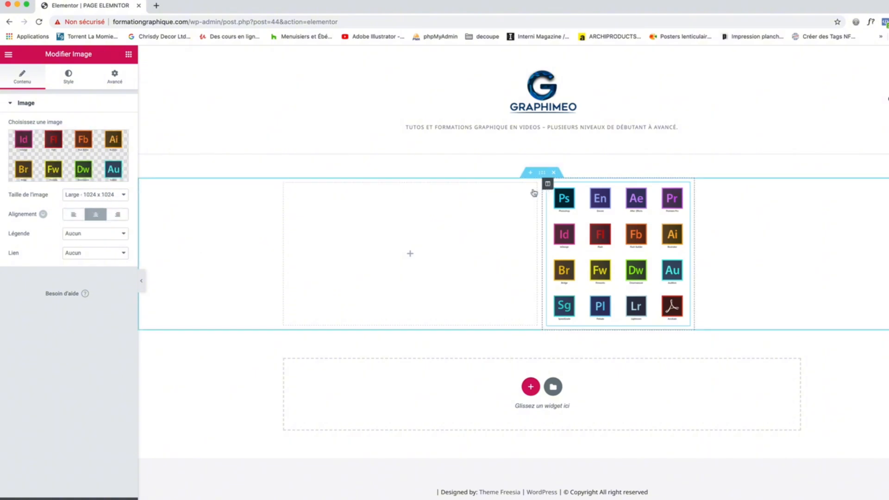
Step: Give the image a Légende personnalisée reading "Formations Adobe"
click(85, 234)
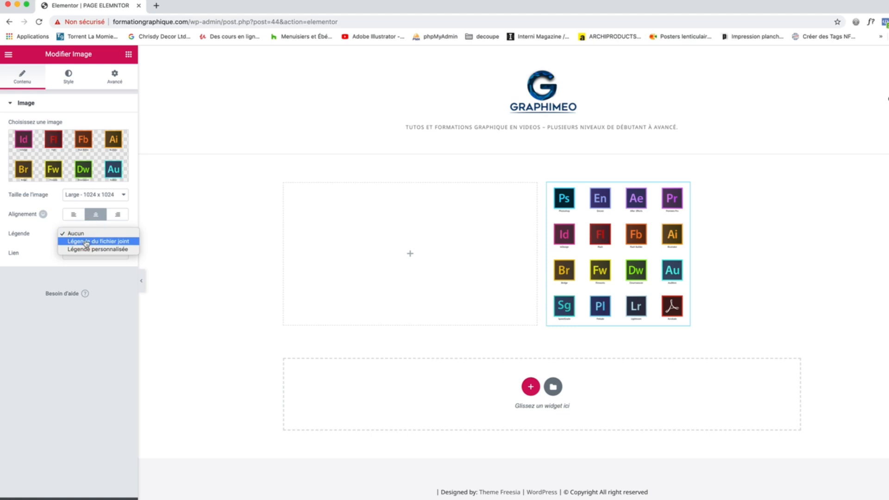
click(86, 241)
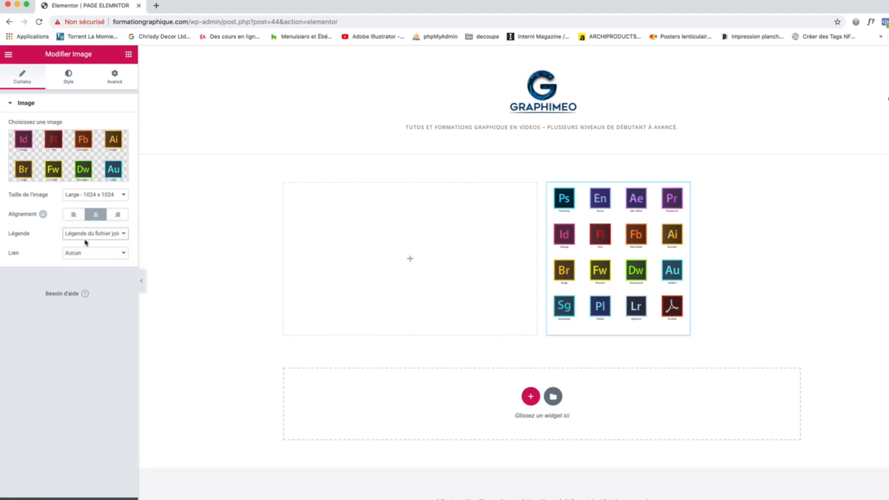
click(86, 234)
click(89, 241)
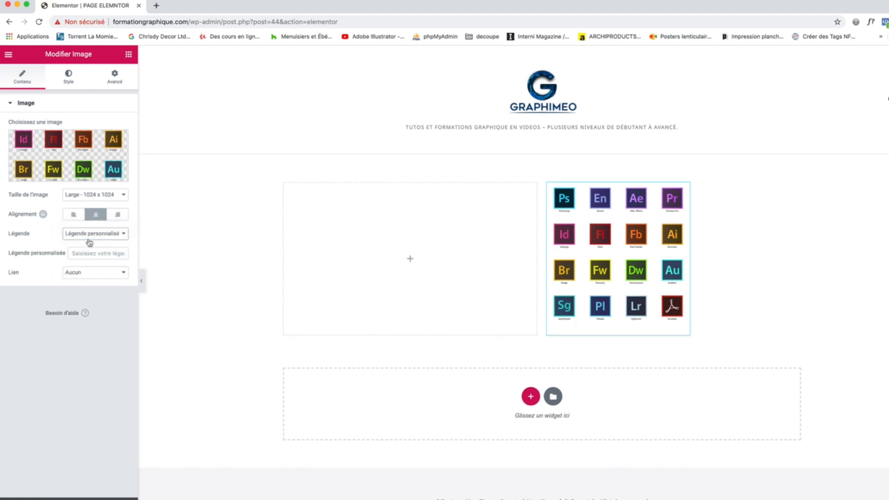
click(85, 254)
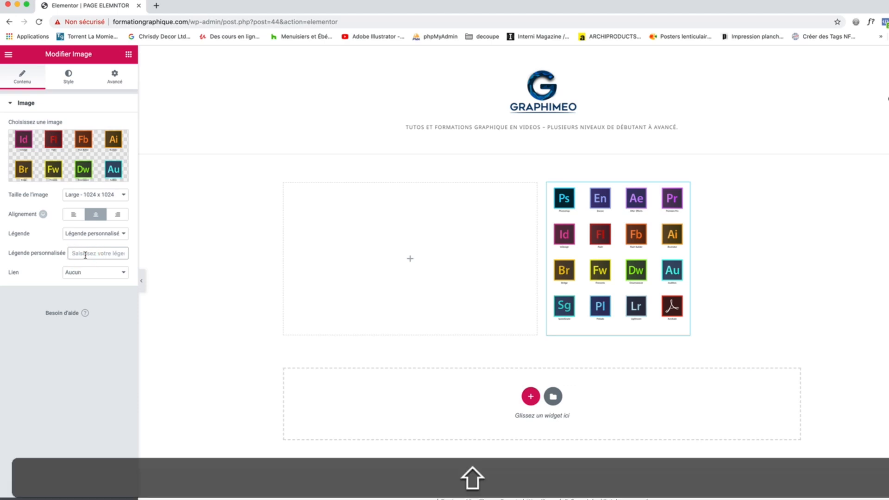
text(Formation)
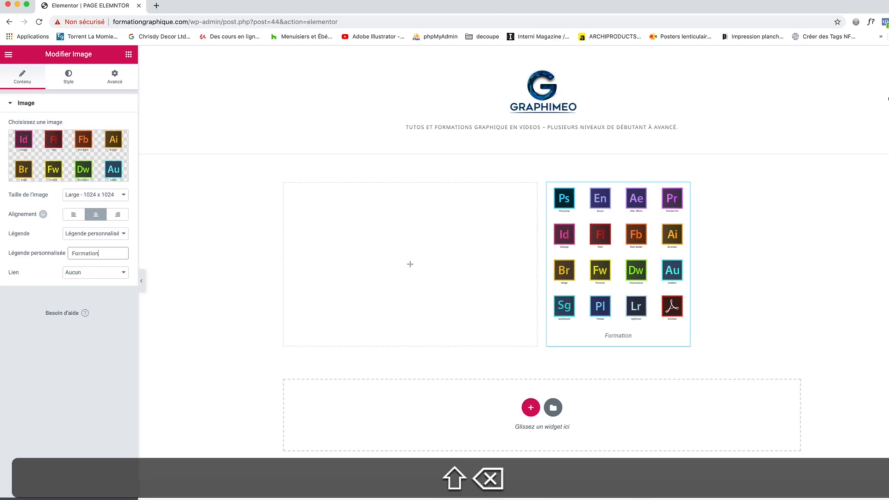
text(s Adobe)
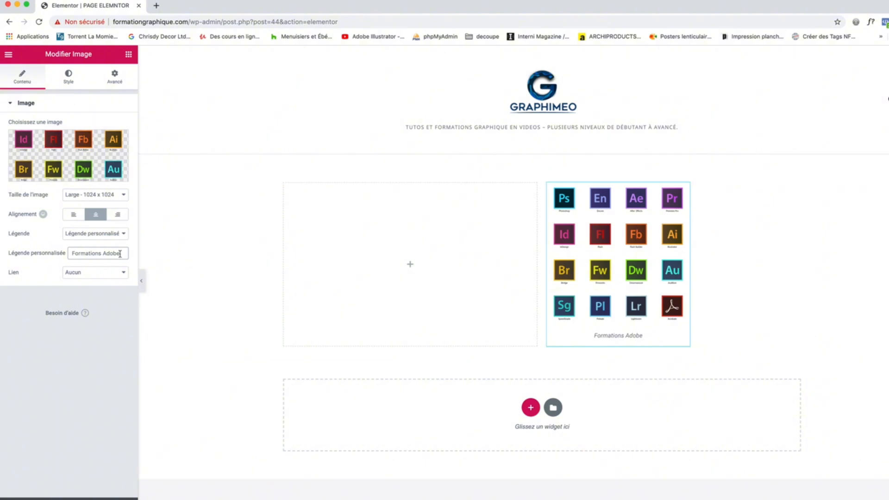
Step: Clear the image's custom caption and check the link types, keeping Aucun
drag(120, 254, 51, 253)
key(BackSpace)
click(73, 273)
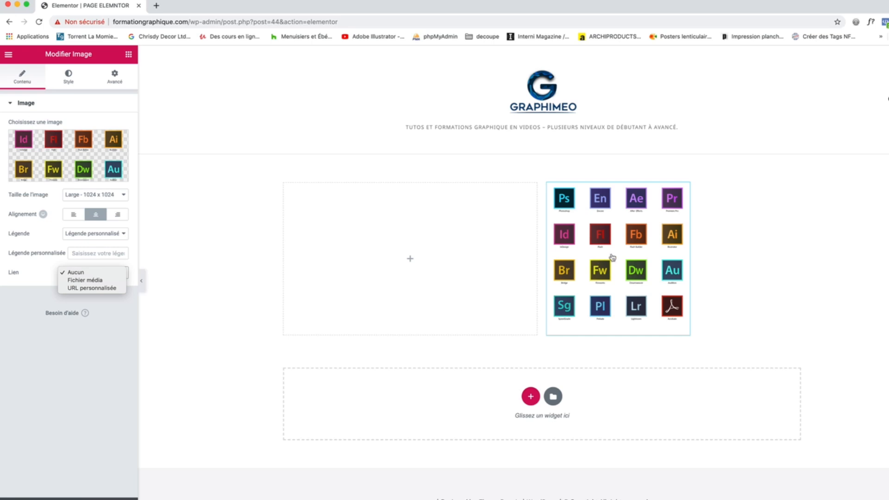
click(51, 245)
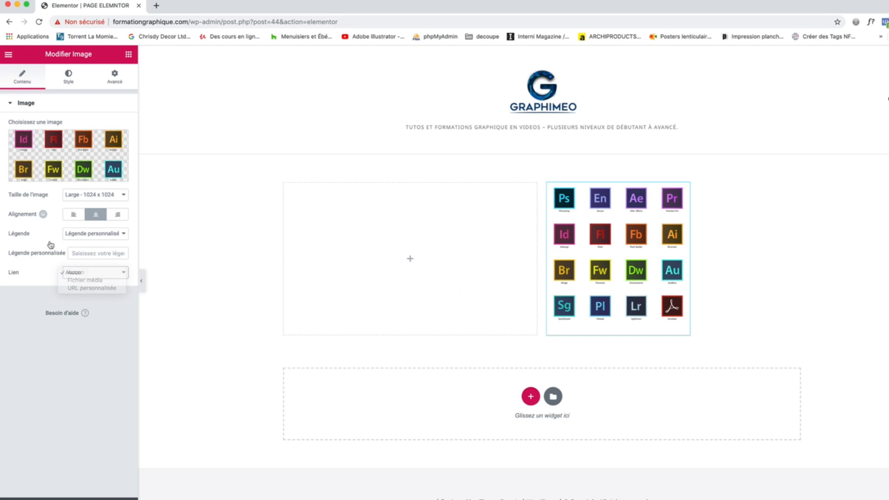
Step: Set the image's width to 100% and its hover opacity to 0,71
click(68, 81)
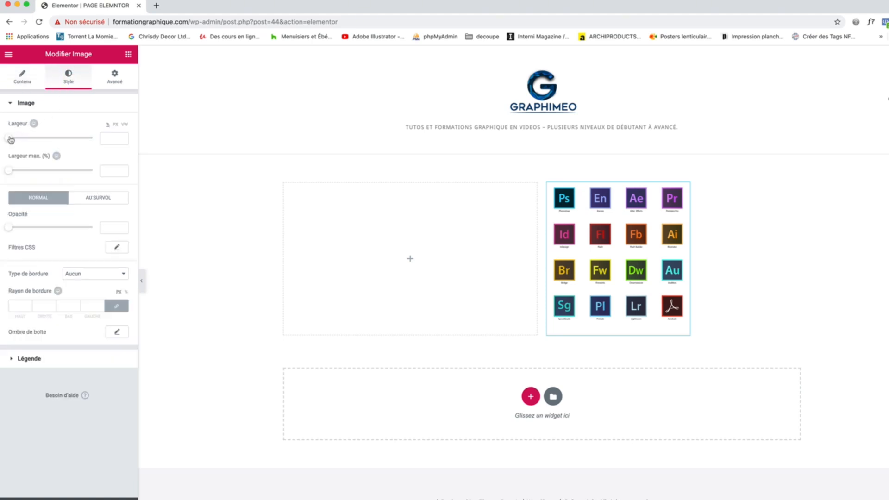
drag(10, 139, 97, 149)
click(92, 199)
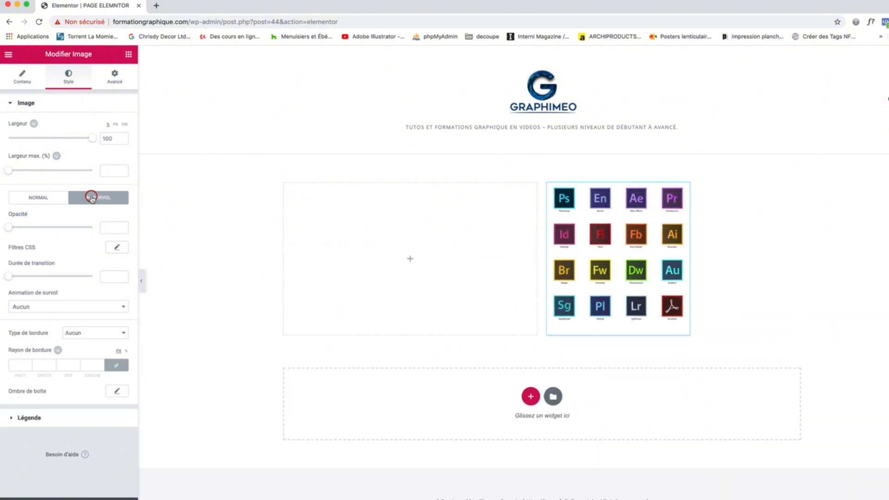
drag(8, 227, 51, 228)
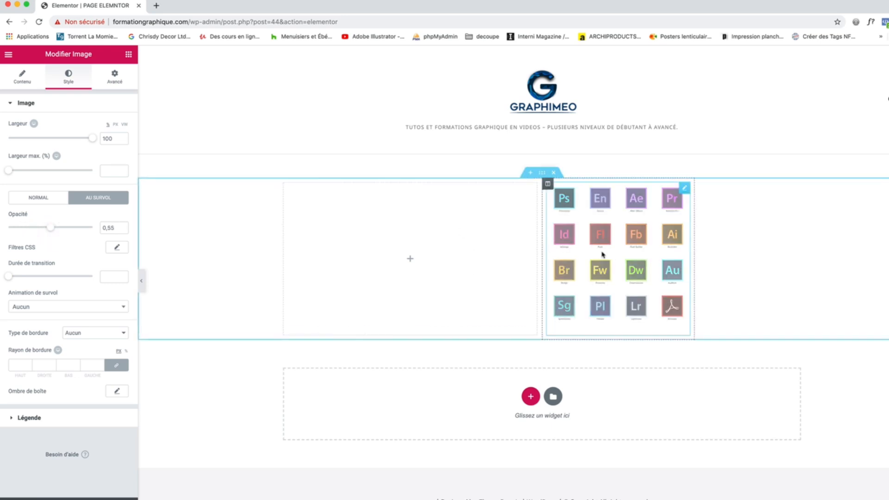
drag(52, 229, 3, 230)
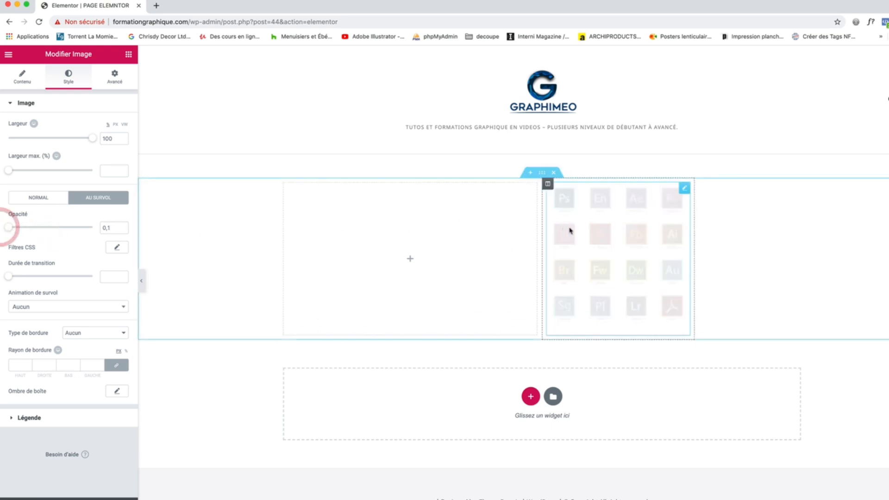
click(65, 229)
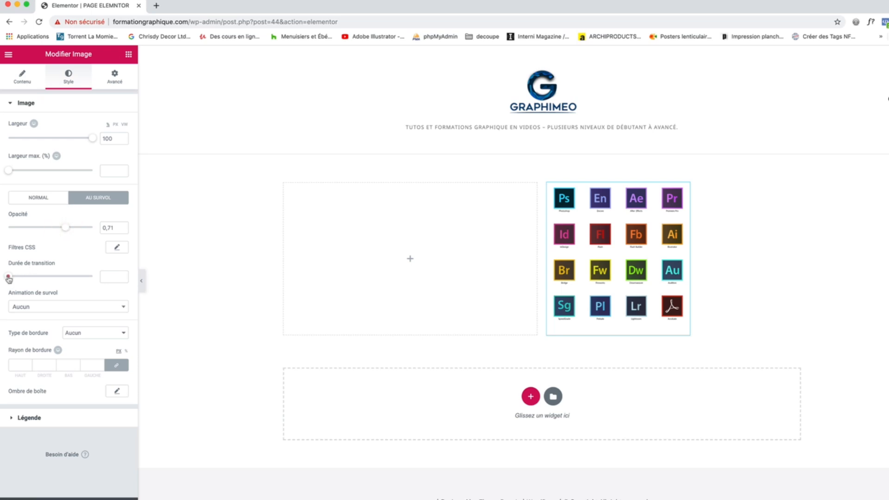
Step: Test hover transition durations of 2,8 and 0,4 on the image, and set the duration to 0
drag(8, 277, 28, 277)
drag(28, 277, 87, 277)
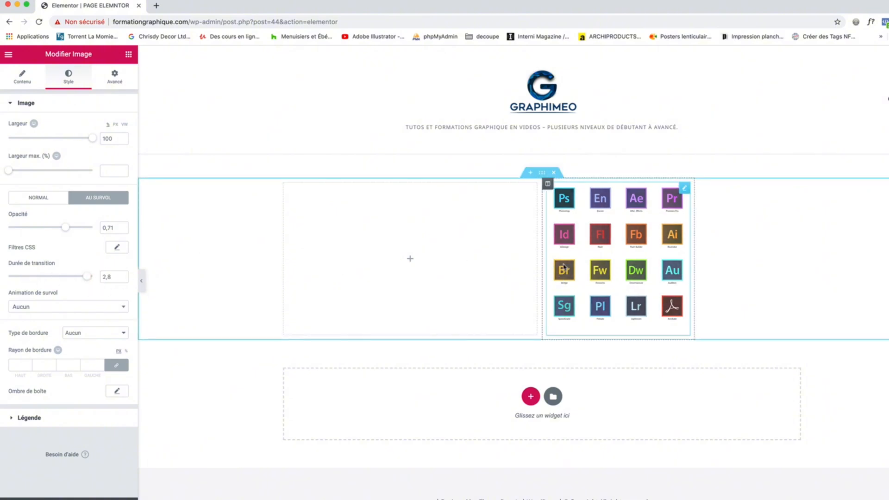
drag(86, 277, 20, 279)
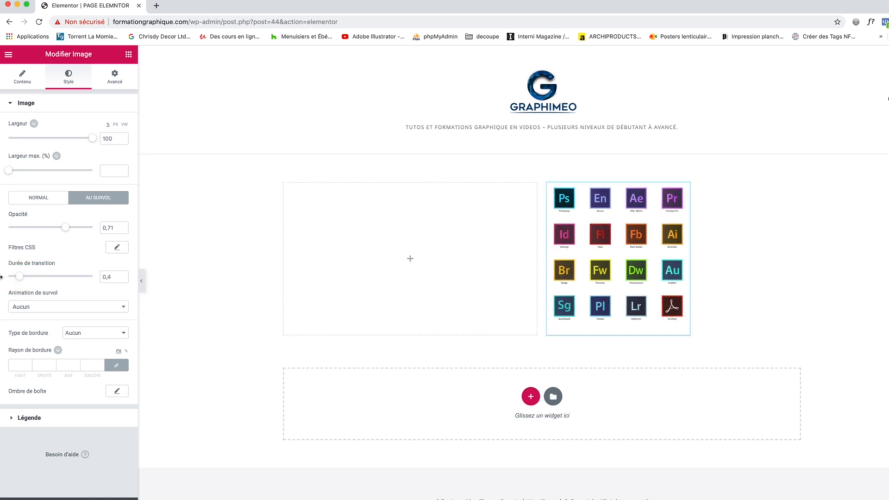
drag(20, 277, 8, 277)
Step: Try the Pulse and Wobble Skew hover animations on the image and reset the hover animation to Aucun
click(56, 306)
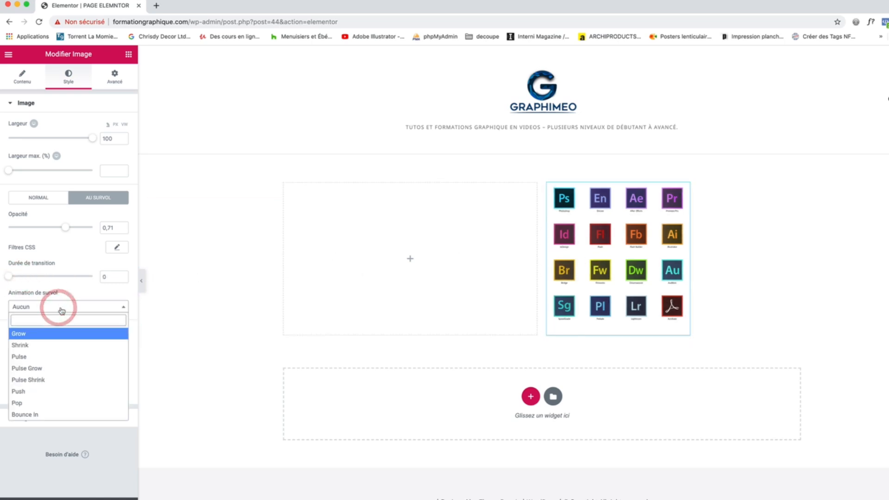
click(58, 356)
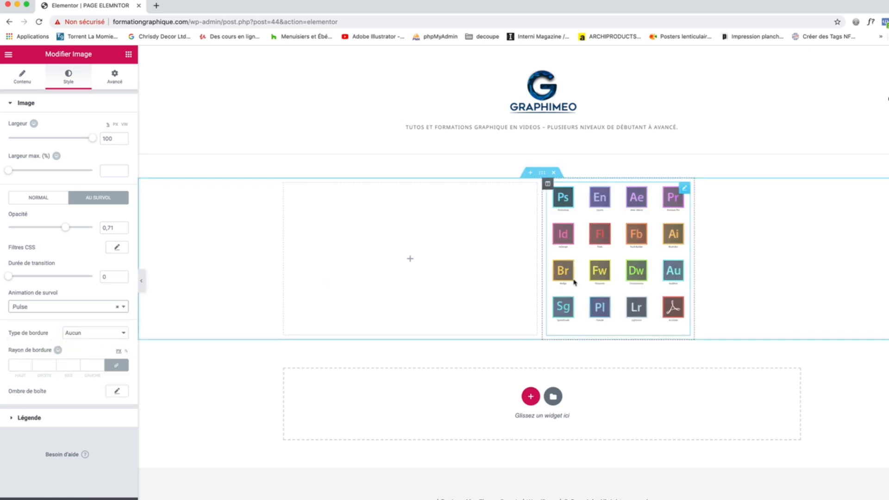
click(37, 307)
scroll(41, 352, down, 10)
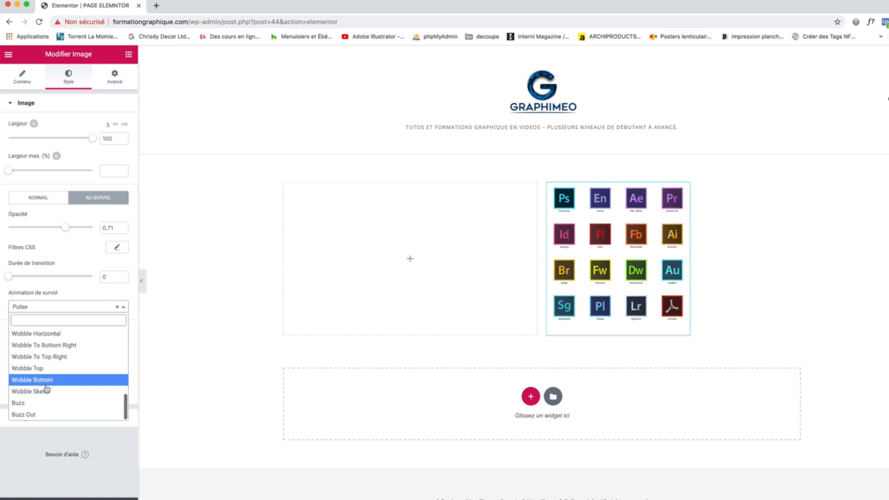
click(47, 390)
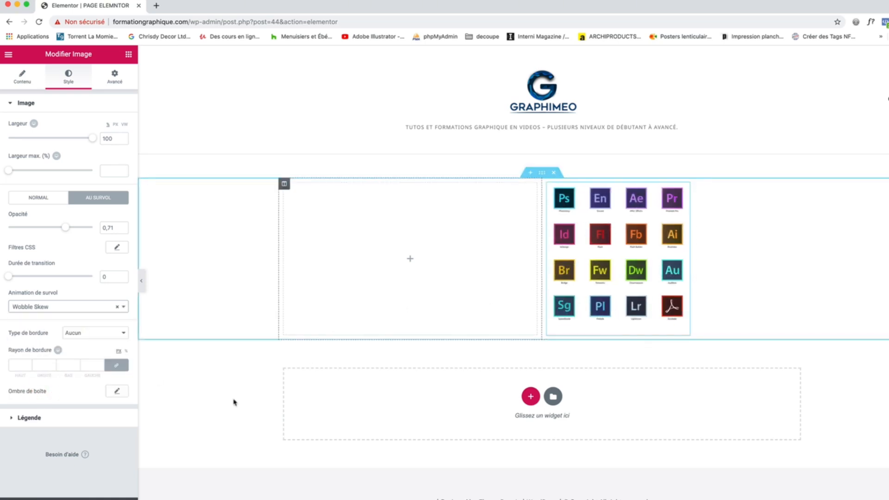
click(32, 308)
scroll(40, 343, up, 10)
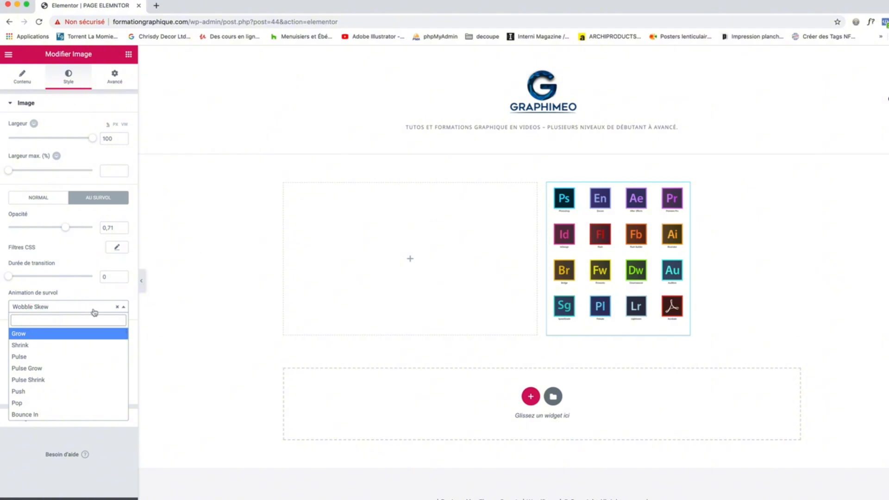
click(117, 309)
click(105, 293)
Step: Try the Double and Pointillés border types on the image and reset the border to Aucun
click(83, 337)
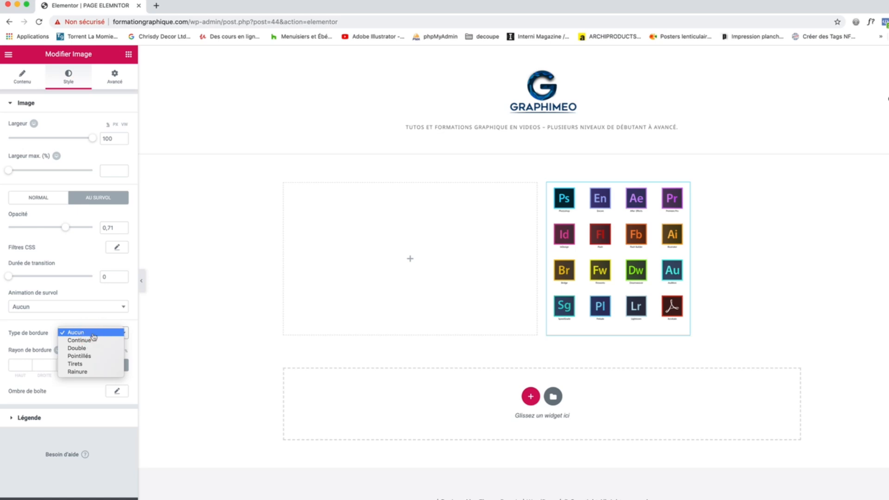
click(94, 350)
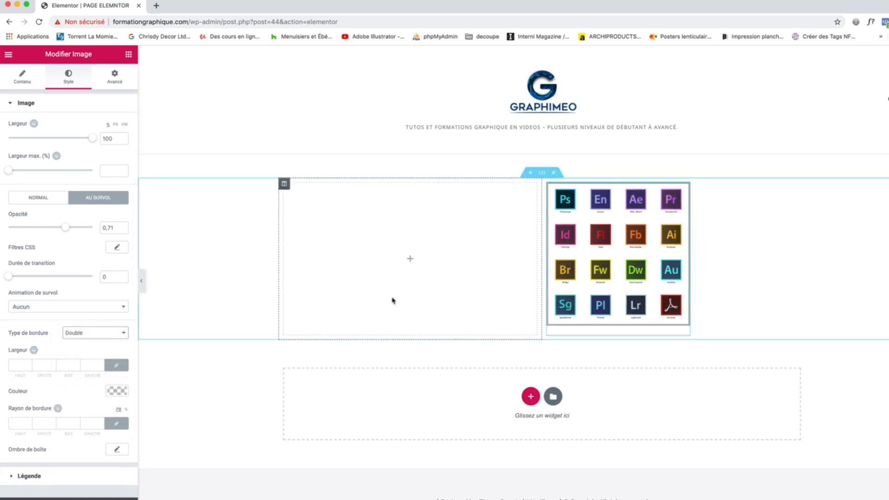
click(82, 334)
click(84, 341)
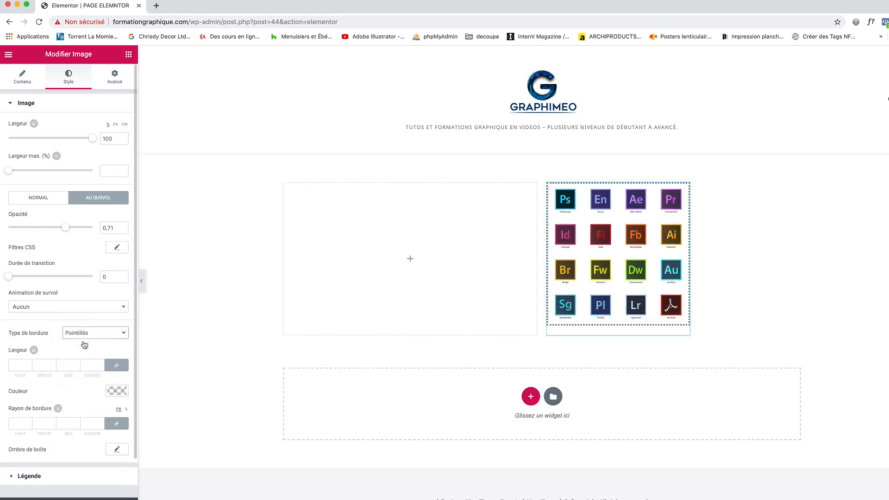
click(85, 333)
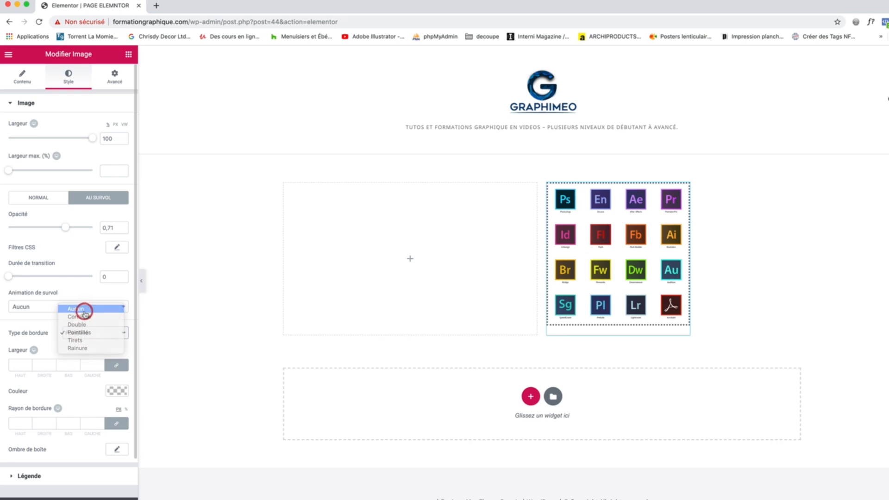
click(82, 309)
Step: Review the image's caption style options and its advanced margin and CSS settings
click(10, 421)
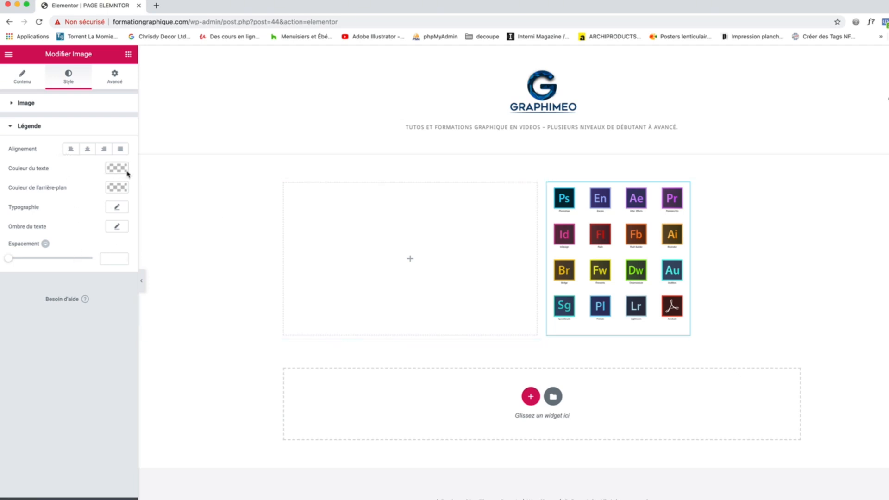
click(23, 103)
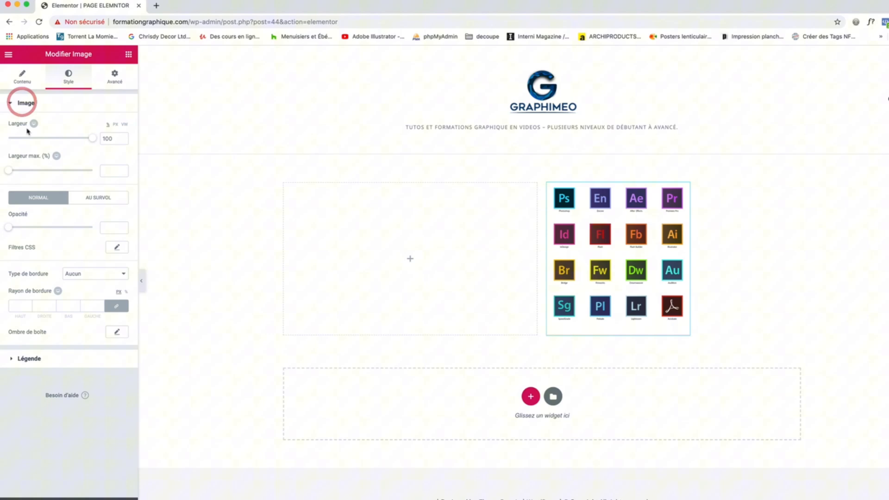
click(111, 82)
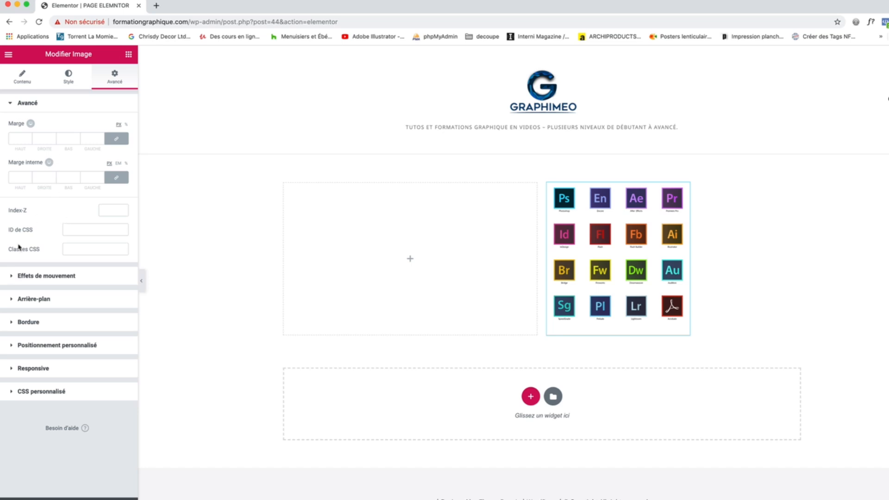
Step: Try the Fade In entrance animation on the image, set it to Aucun, and view the background options
click(7, 278)
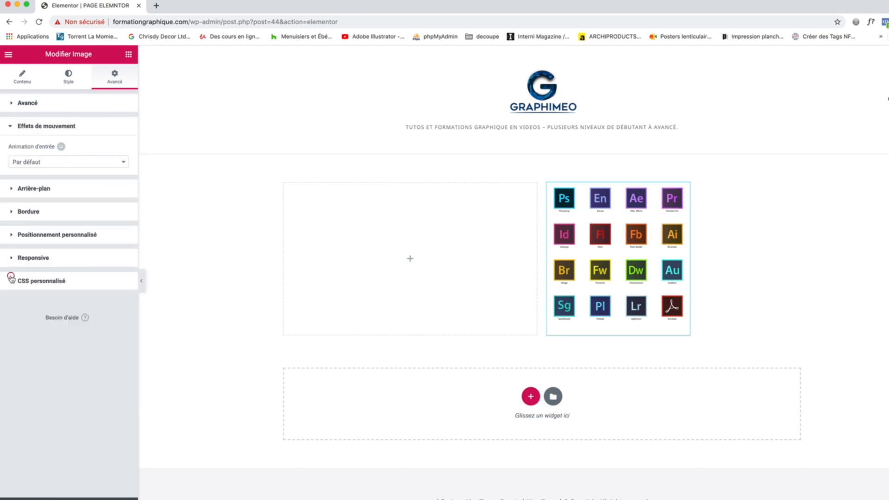
click(25, 165)
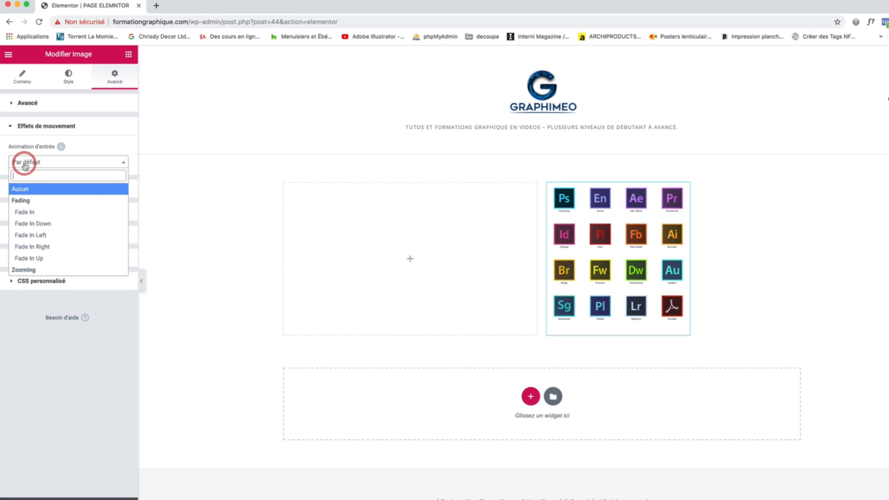
click(31, 213)
click(35, 164)
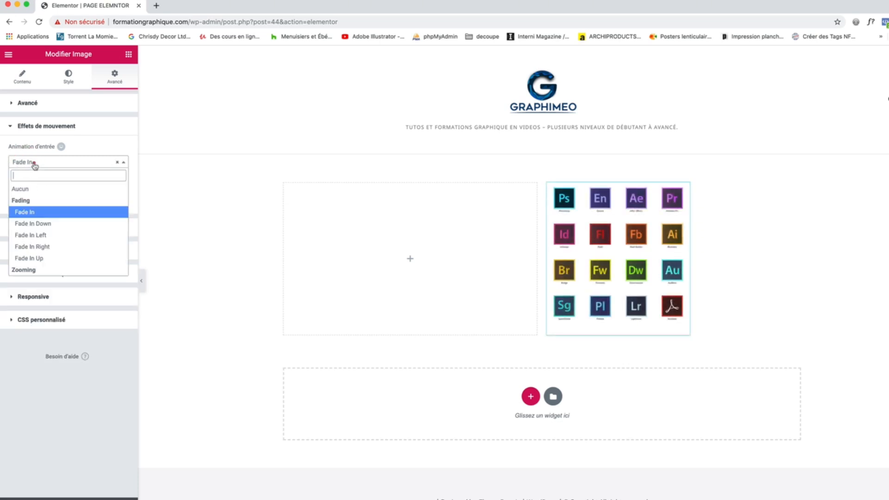
click(31, 189)
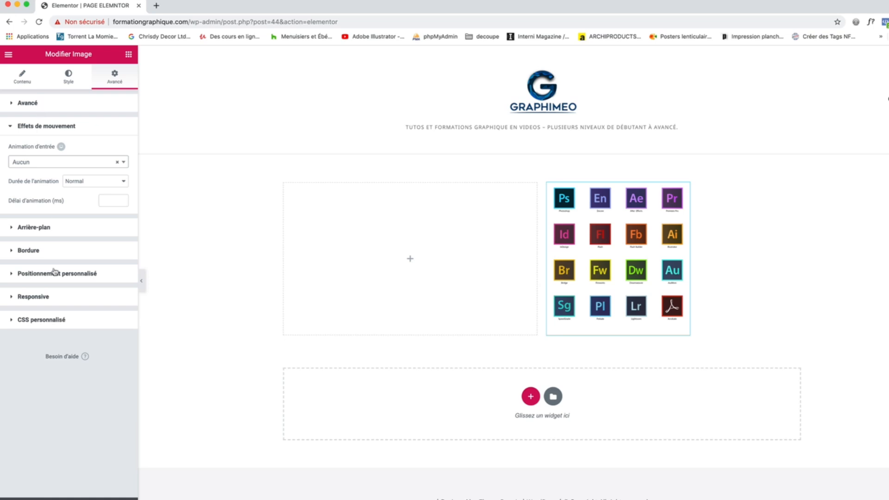
click(14, 227)
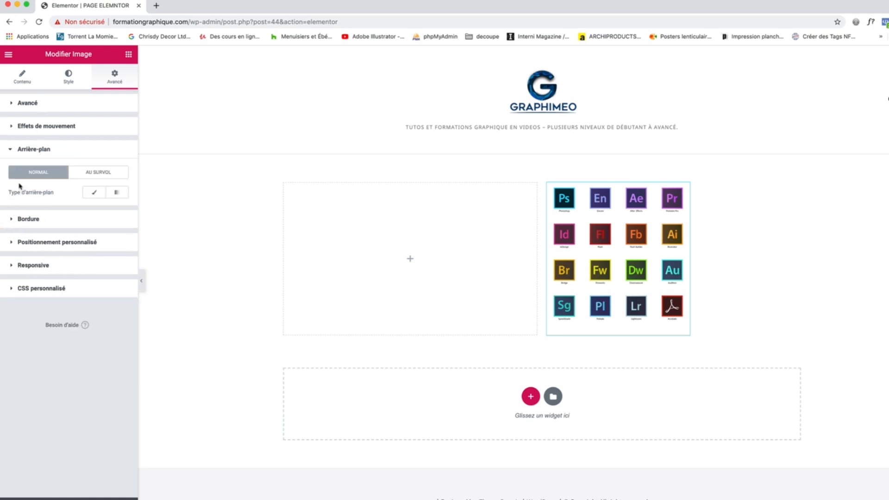
Step: Replace the Adobe icons image with a GRAPHIMEO logo from the media library
click(22, 81)
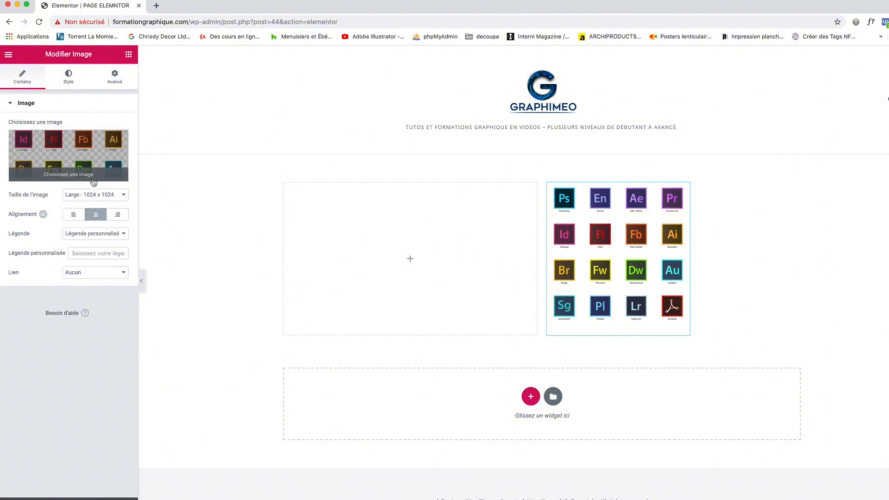
click(75, 158)
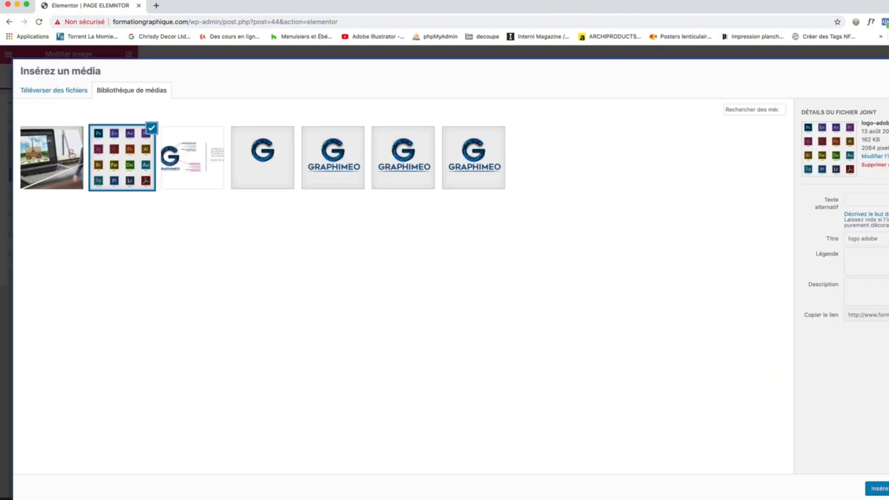
click(330, 177)
click(404, 158)
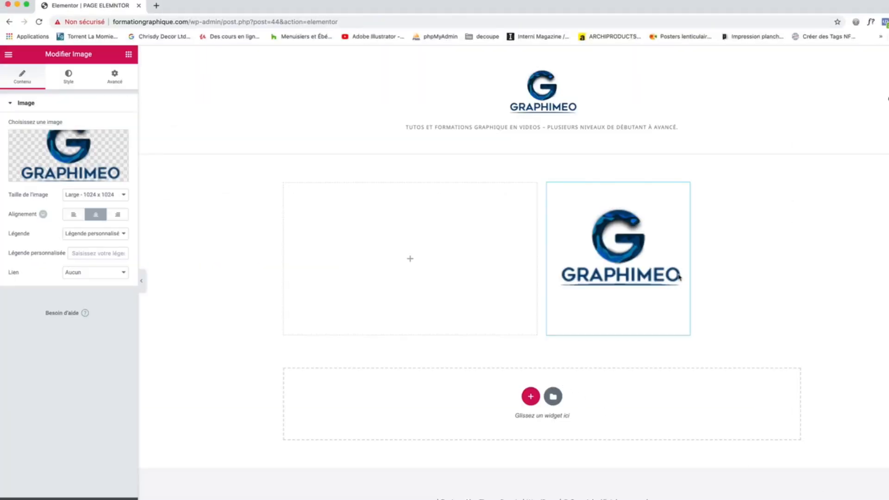
Step: Put the Adobe icons image back in place of the GRAPHIMEO logo from the media library
click(118, 165)
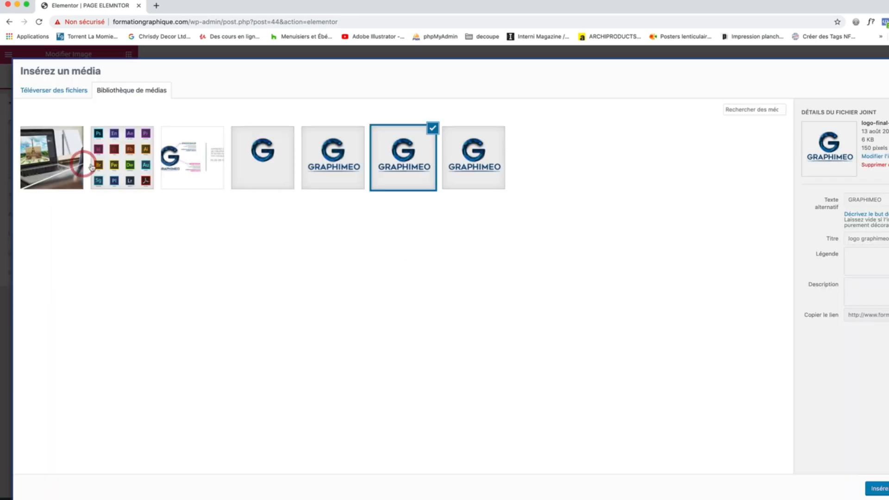
click(132, 154)
click(877, 489)
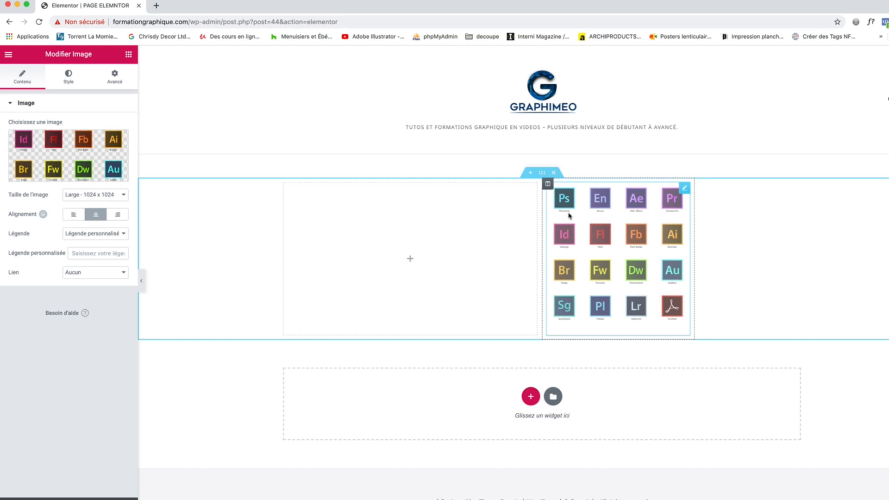
Step: Select the column containing the Adobe icons image and set its width to 29%
click(548, 184)
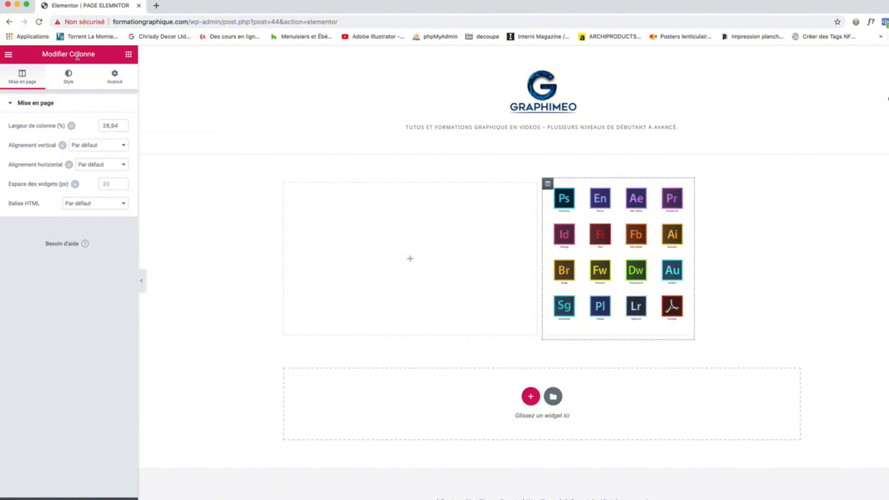
click(636, 203)
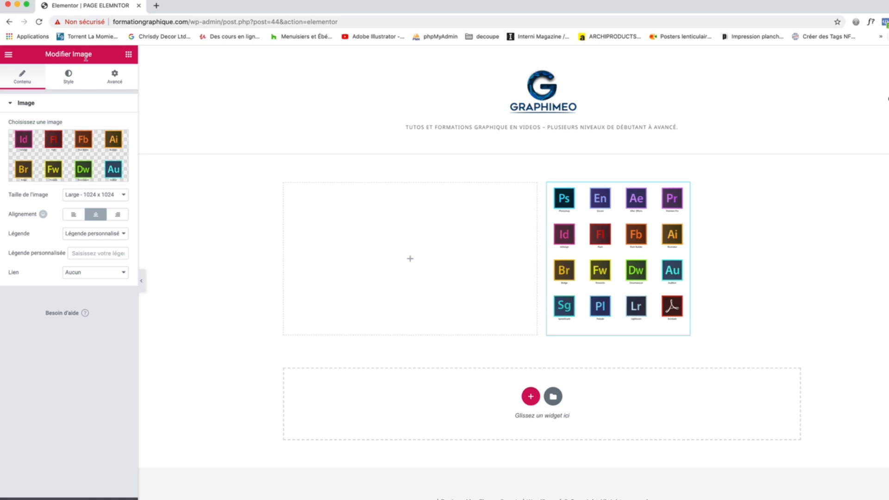
click(547, 183)
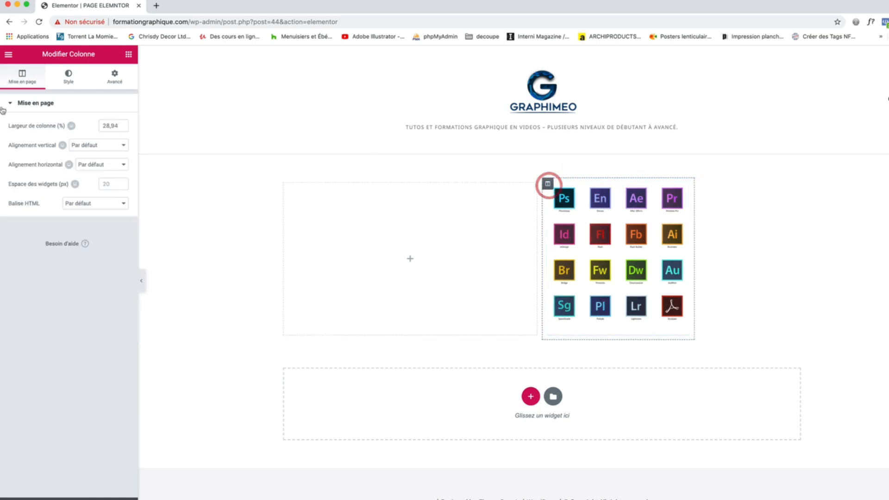
drag(122, 124, 122, 129)
click(123, 129)
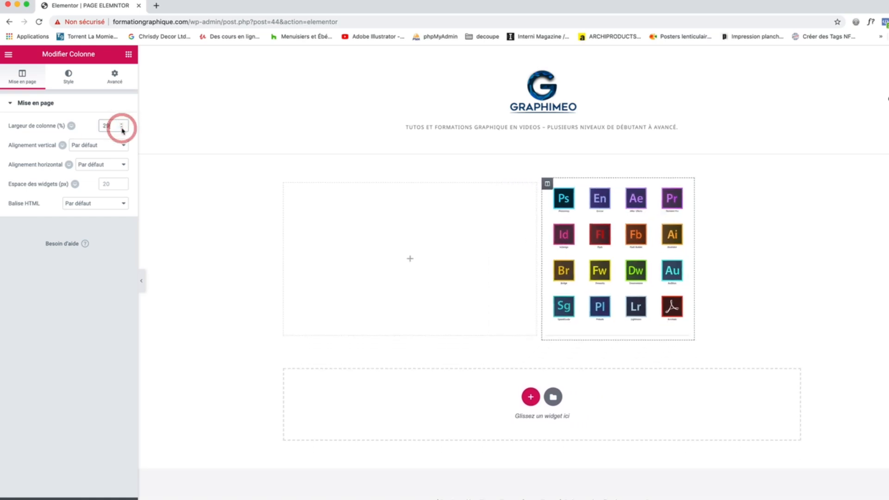
Step: Try the Haut, Bas, Espace entre and Espace uniforme vertical alignments on the column and return it to Par défaut
click(109, 146)
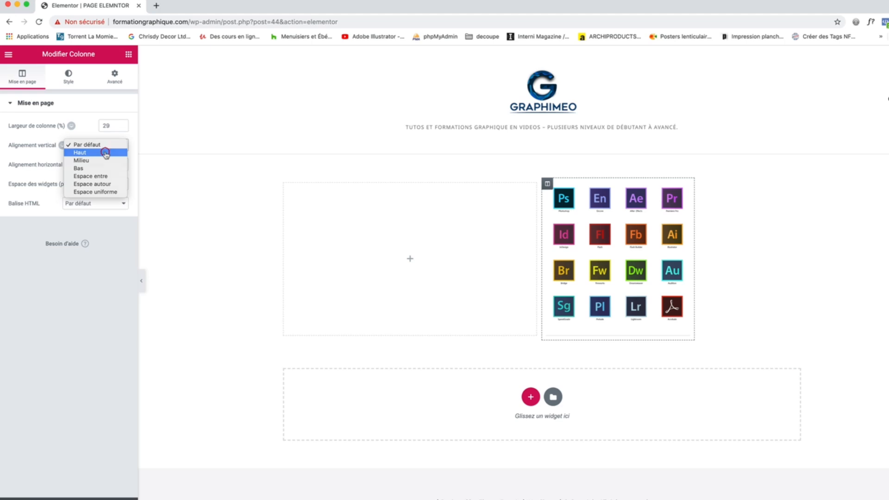
click(106, 152)
click(105, 148)
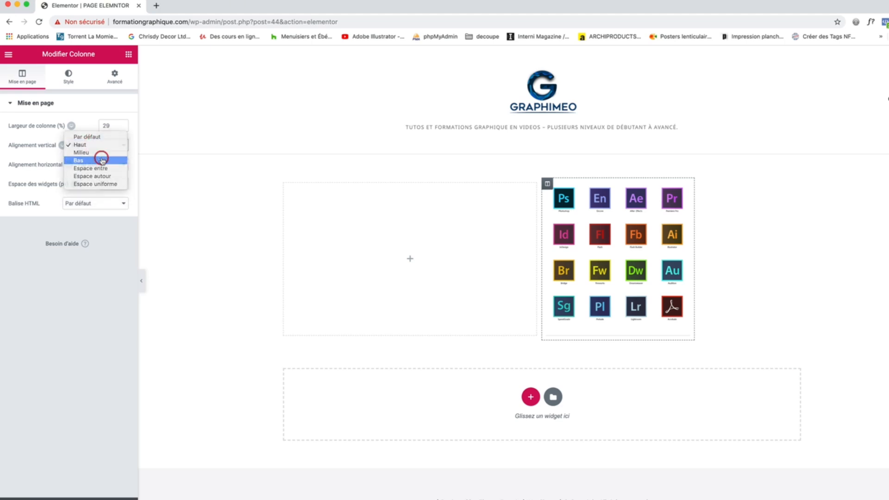
click(102, 160)
click(103, 147)
click(102, 156)
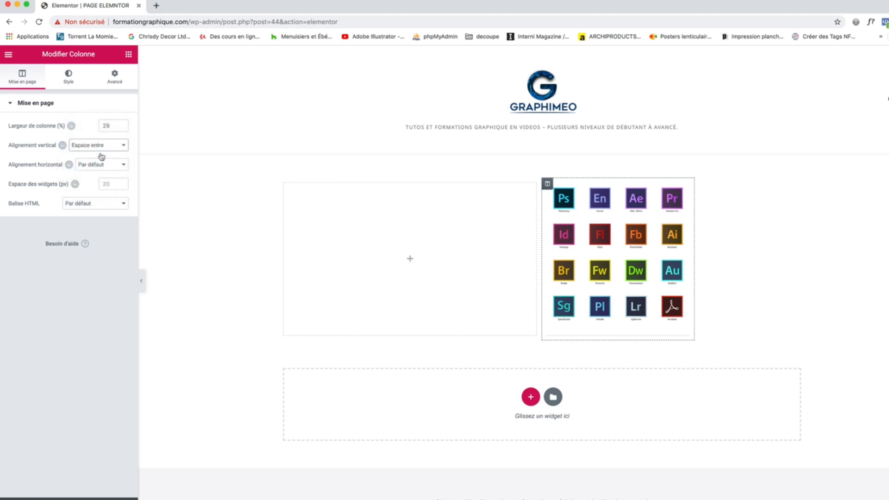
click(101, 147)
click(103, 162)
click(102, 148)
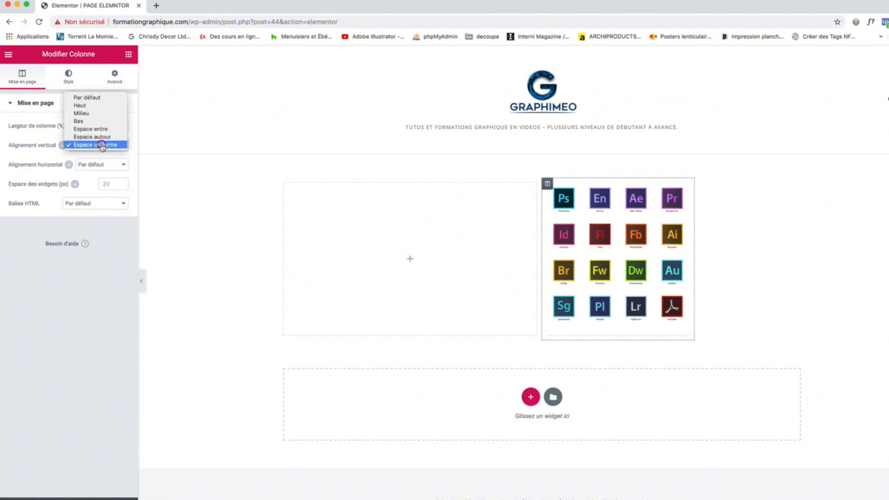
click(88, 99)
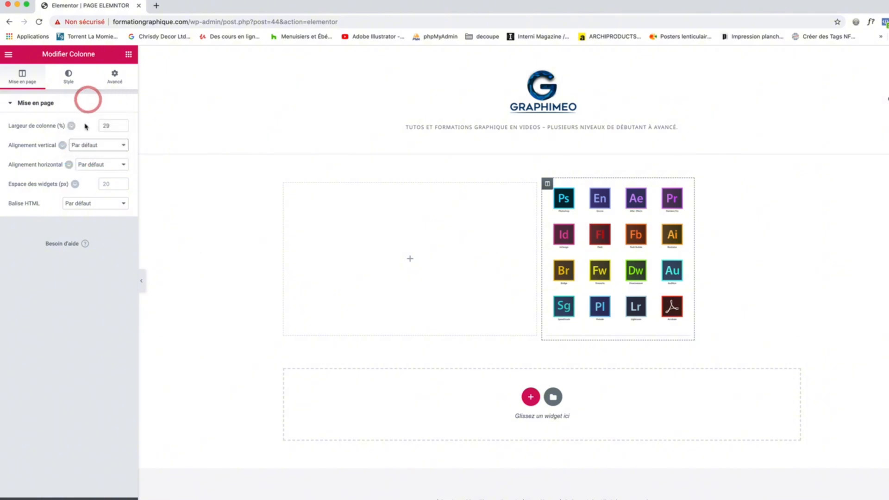
Step: Set the column's widget spacing to 31 px and view its HTML tag options
click(121, 183)
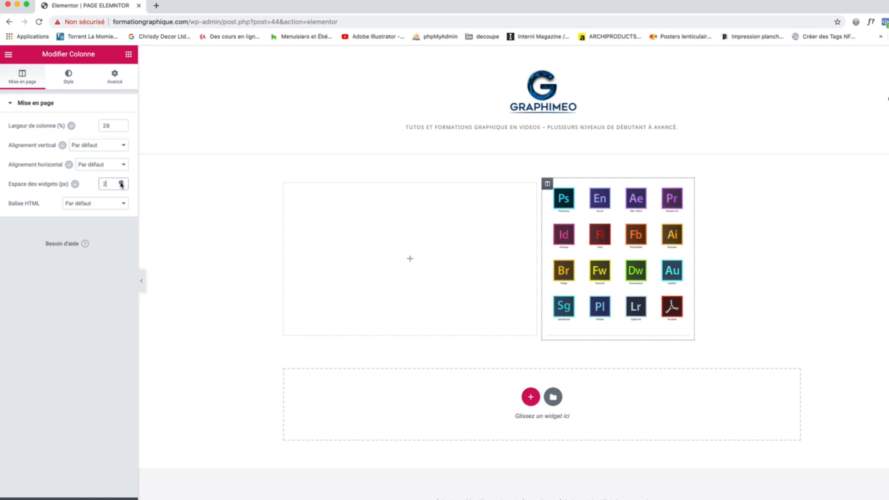
click(121, 183)
click(94, 206)
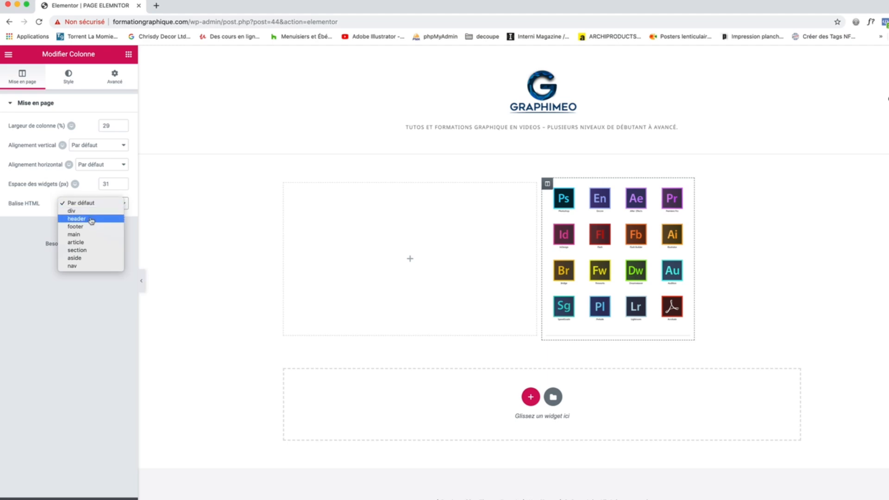
click(26, 194)
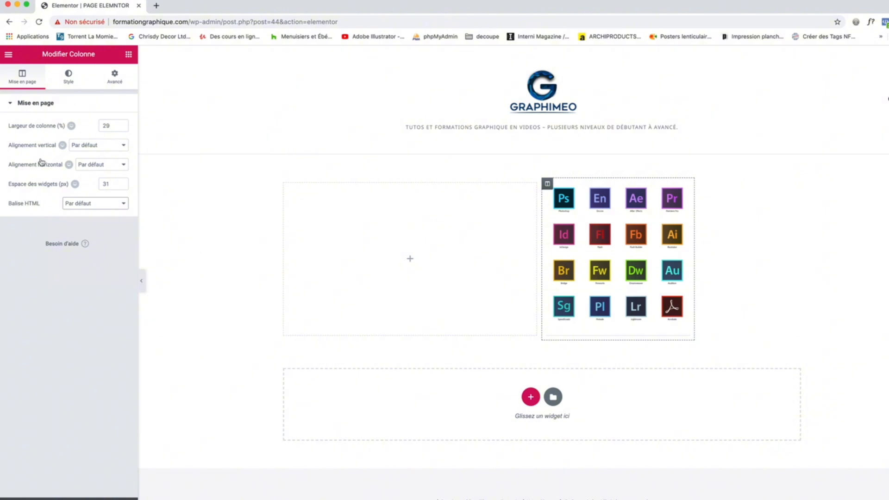
Step: View the column's style and advanced settings and return to its layout settings
click(69, 75)
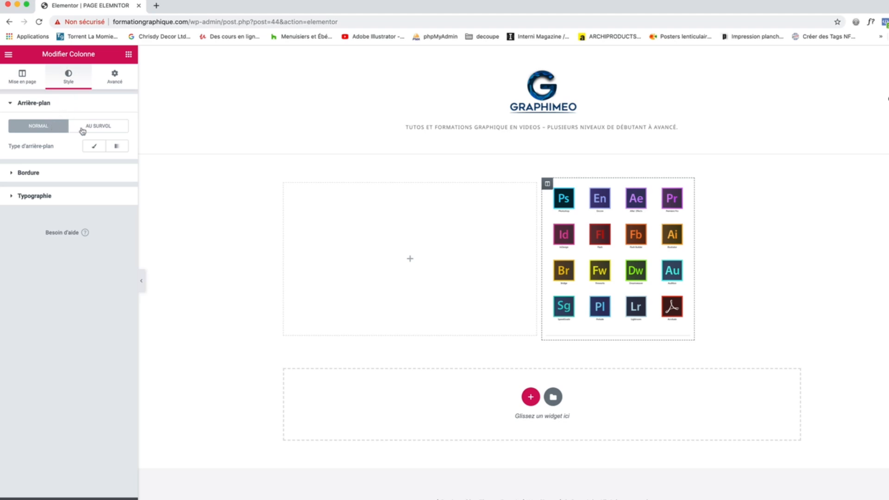
click(119, 76)
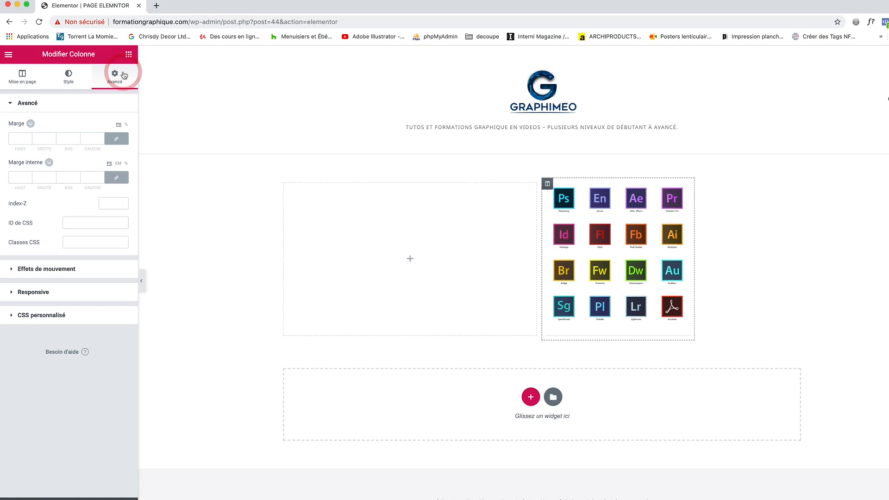
click(23, 76)
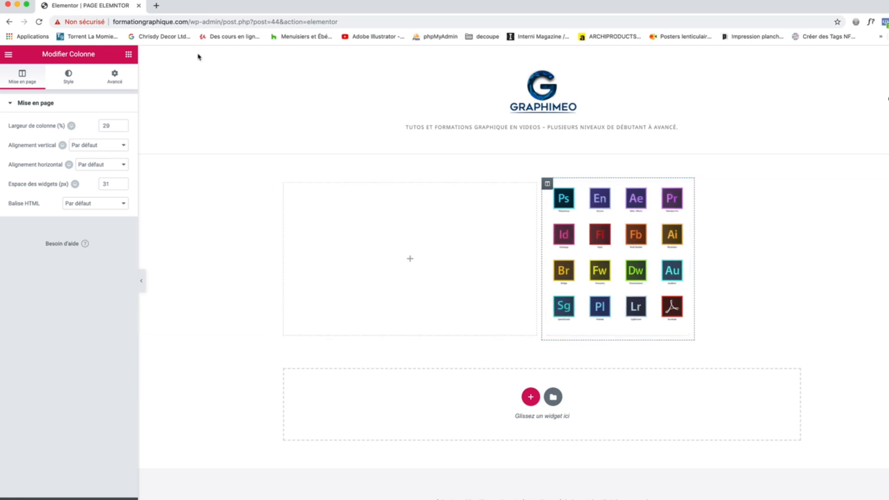
Step: Try to place an Image widget in the empty column and to widen the column with the Adobe icons
click(129, 54)
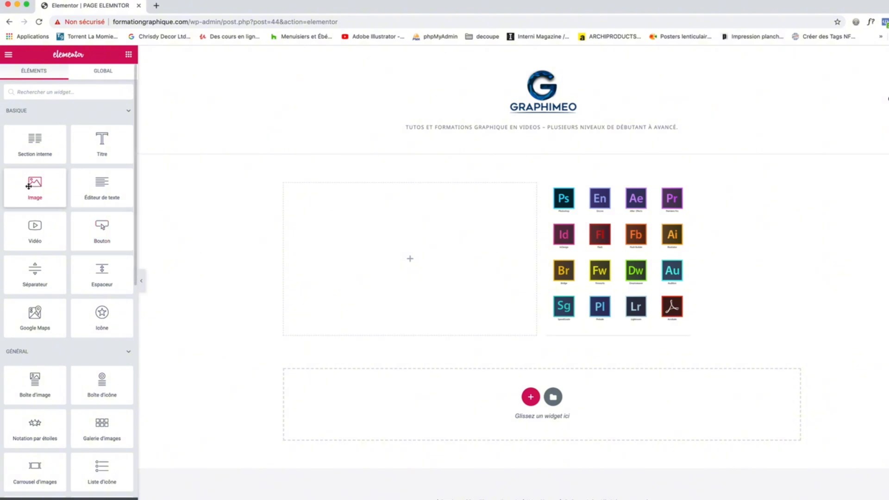
drag(29, 187, 408, 260)
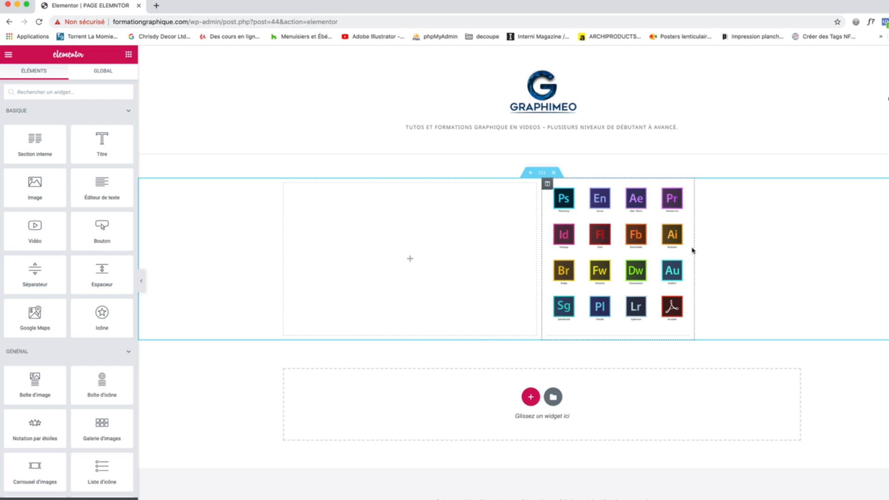
drag(691, 248, 712, 247)
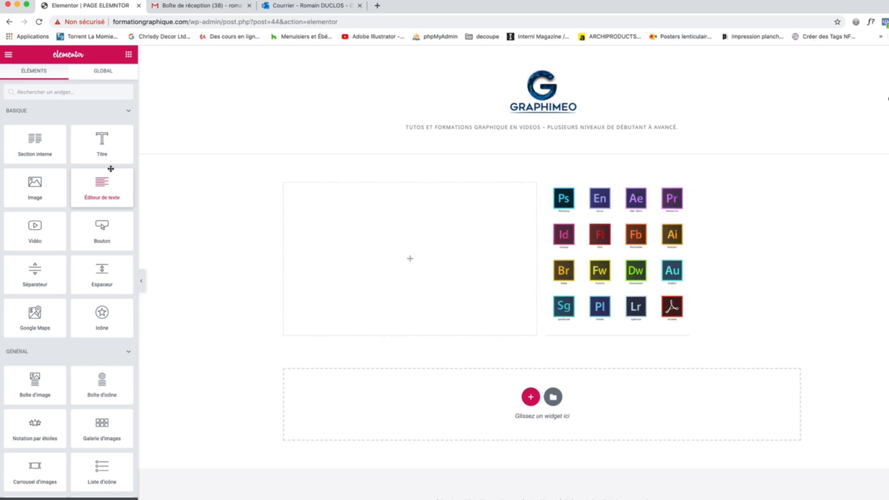
Step: Add a Titre widget to the empty column and set its text to "Titre Elementor"
drag(119, 145, 351, 203)
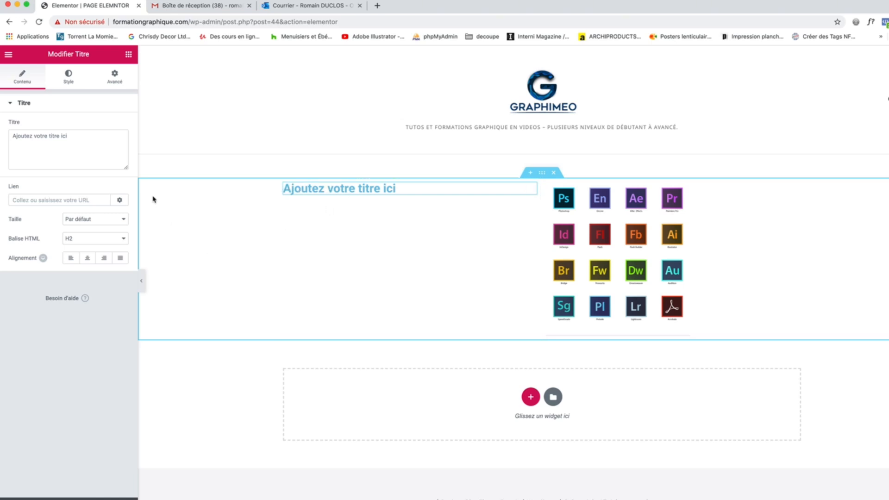
click(326, 190)
click(62, 136)
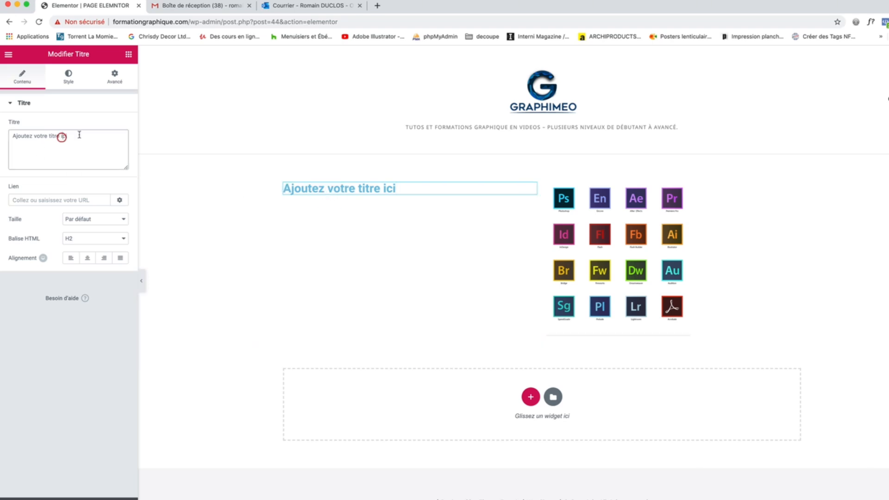
drag(79, 135, 4, 136)
text(T)
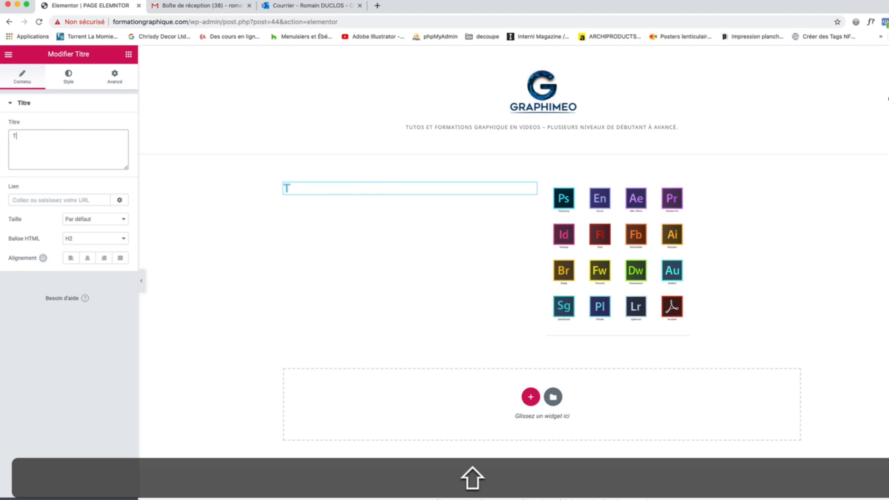
text(itre Elementor)
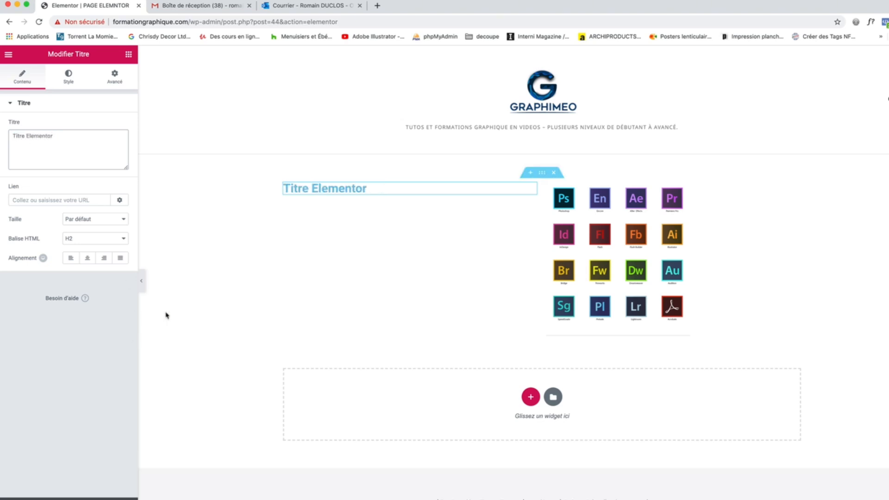
Step: Set the title's size to XL and its HTML tag to H1
click(86, 199)
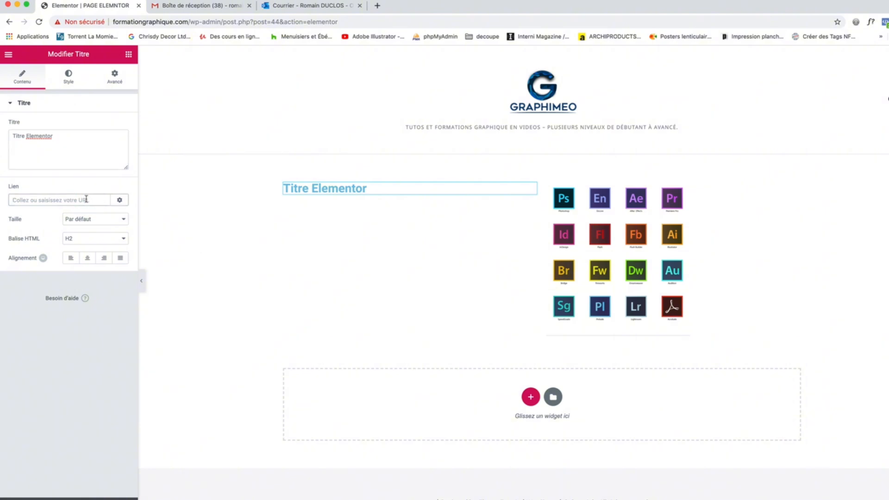
click(89, 220)
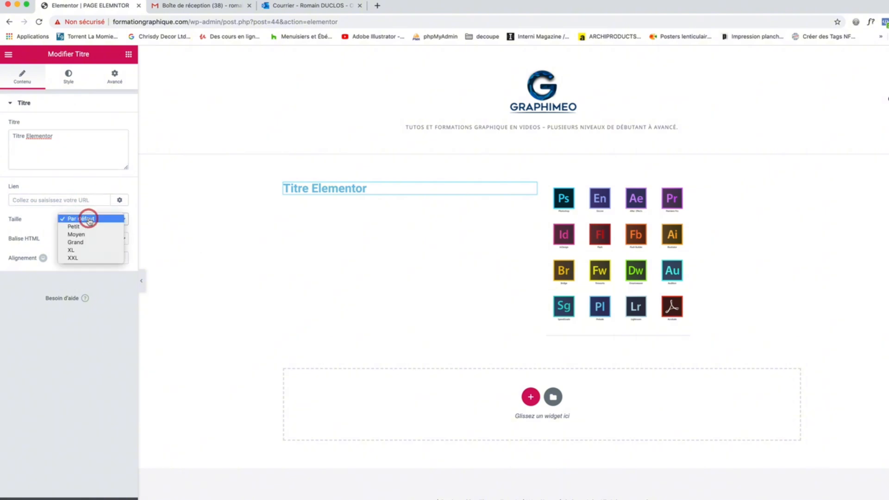
click(88, 250)
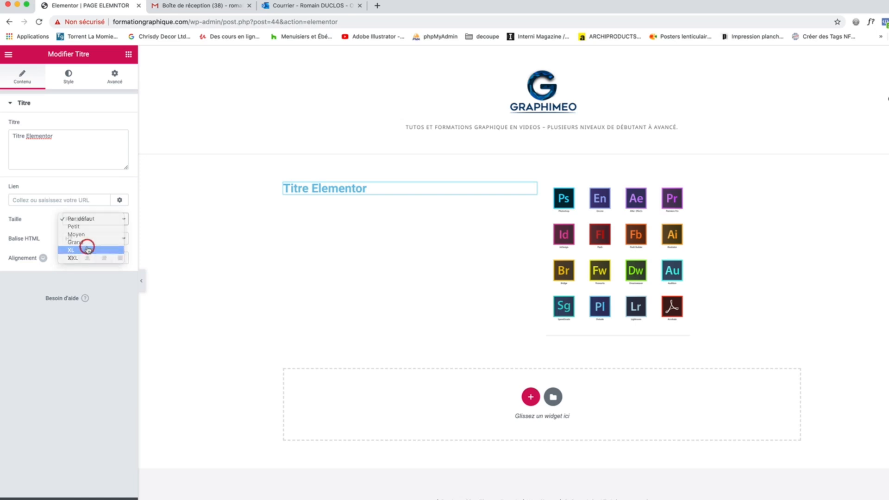
click(93, 240)
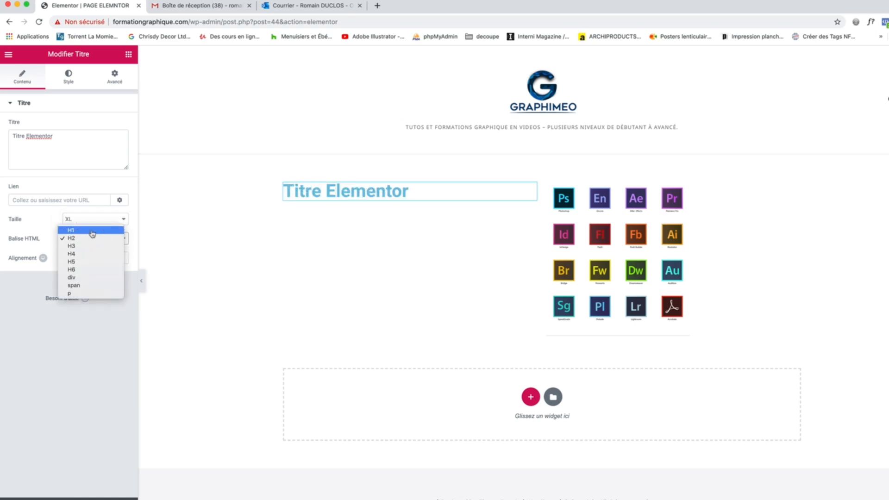
click(91, 230)
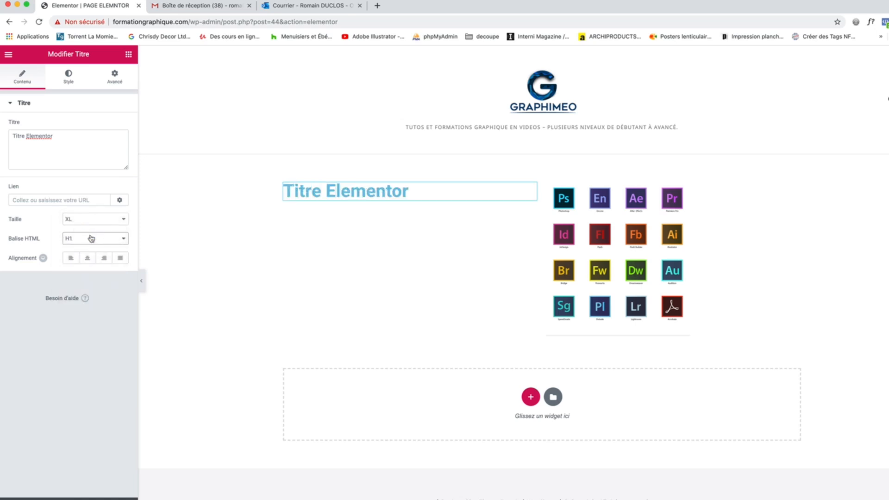
Step: Try the centred, right and justified alignments on the title and set it to left-aligned
click(87, 258)
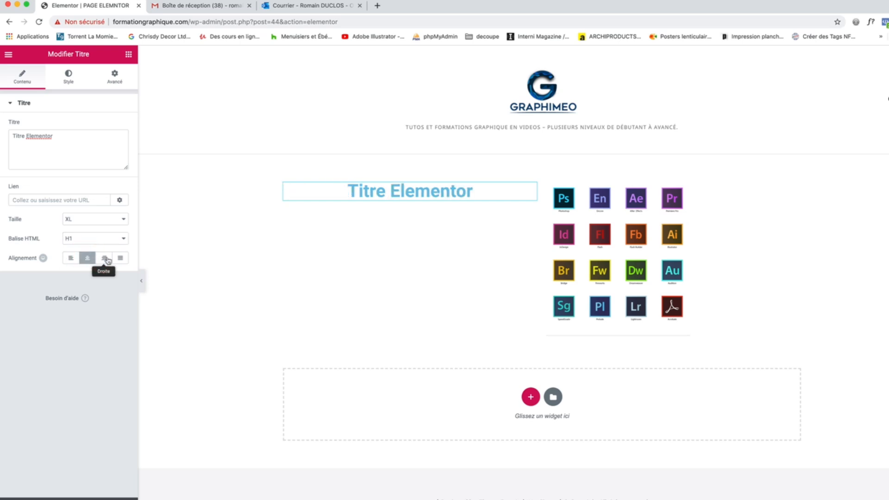
click(104, 258)
click(120, 257)
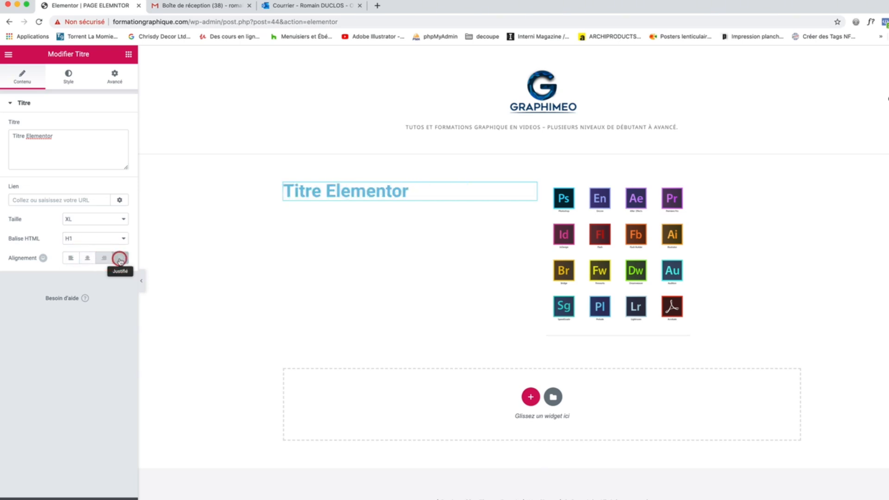
click(71, 259)
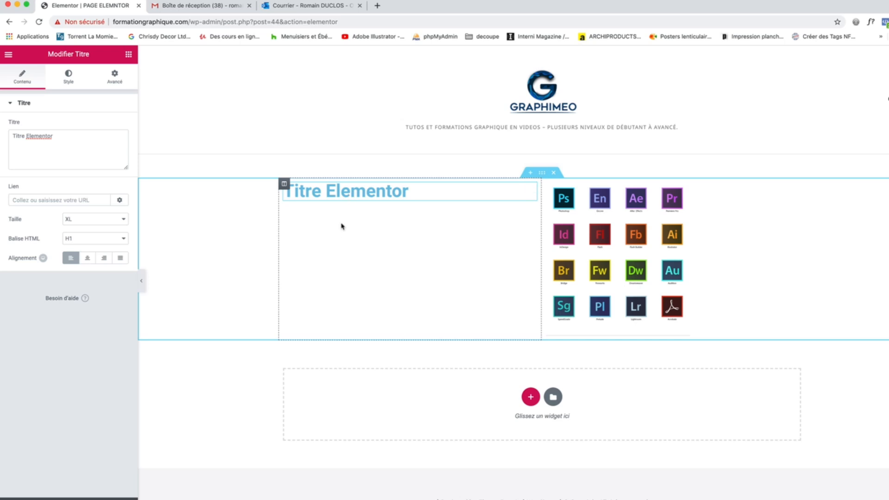
Step: Try an Image widget above the "Titre Elementor" title and undo its addition
click(131, 55)
drag(49, 185, 338, 189)
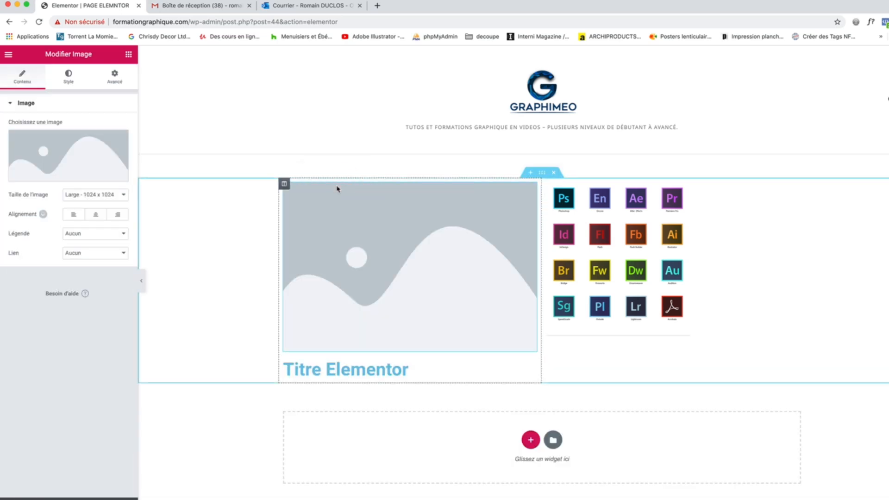
key(super+z)
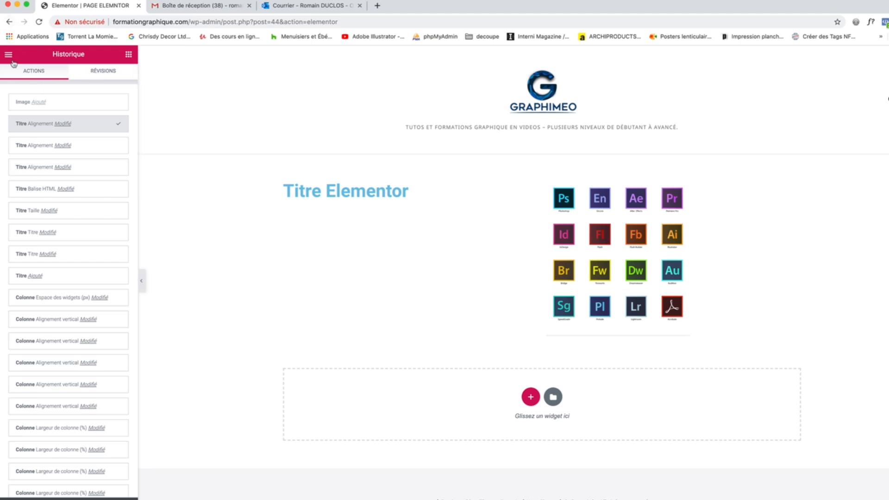
Step: Return to the widget list and try to place another Titre widget at the existing title
click(129, 55)
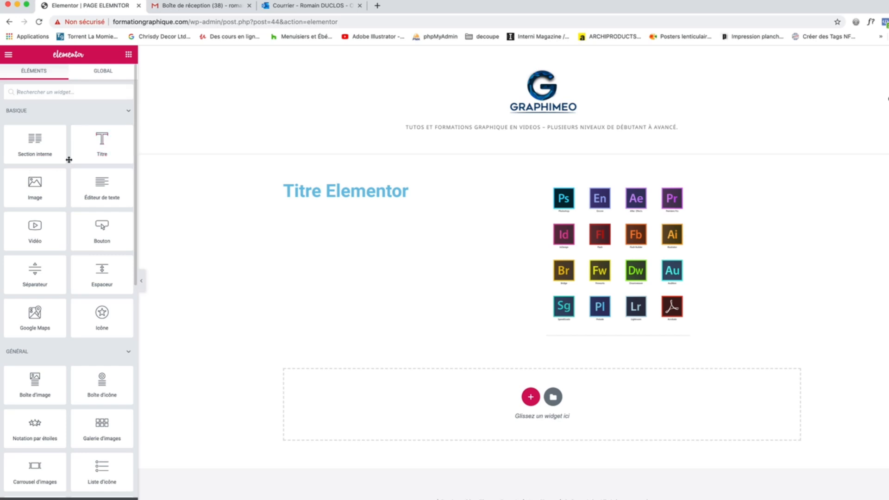
drag(109, 163, 301, 192)
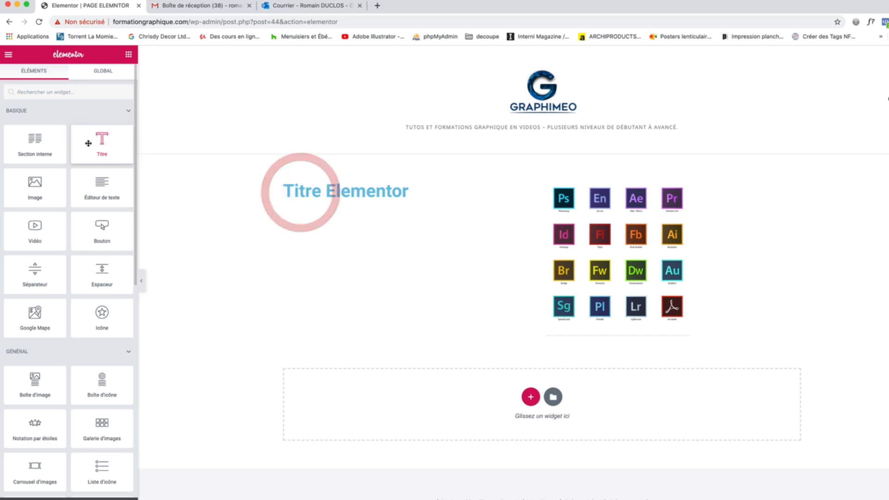
drag(88, 143, 337, 187)
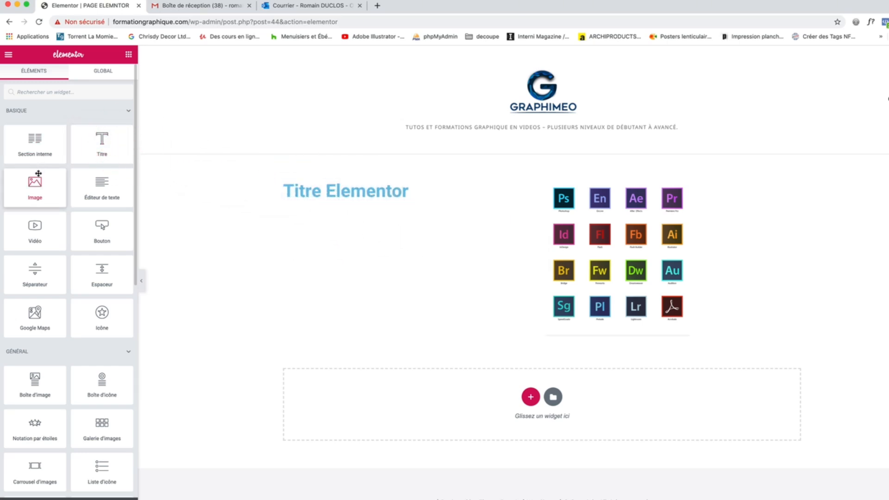
Step: Try a Bouton widget below the "Titre Elementor" title and undo its addition
drag(102, 226, 319, 196)
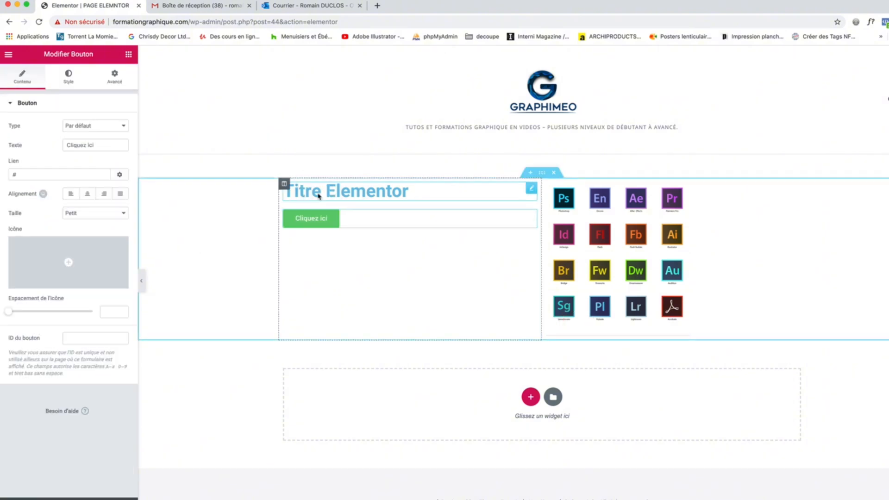
key(super+z)
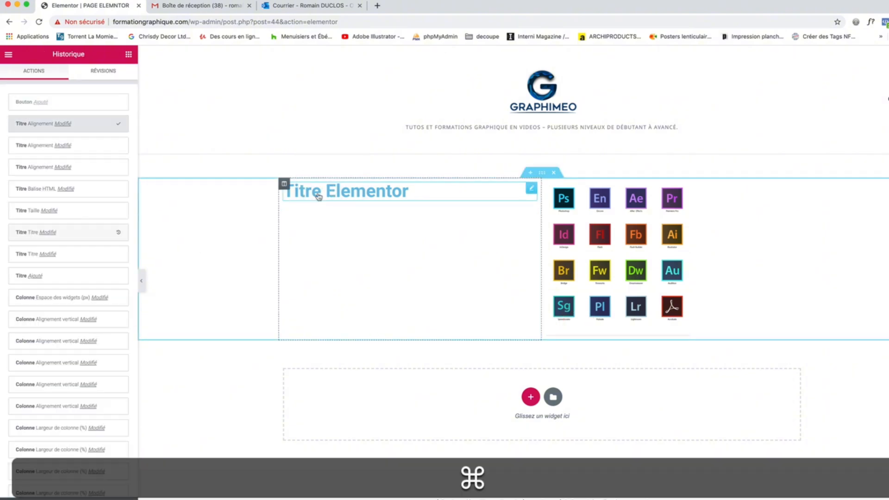
Step: Add an Éditeur de texte widget below the title and make "Ut elit tellus, luctus nec" bold in its text
click(128, 55)
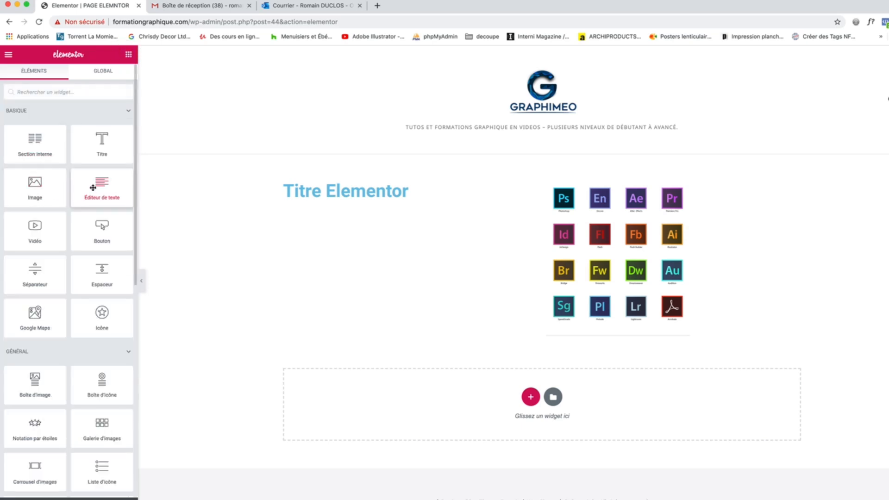
drag(93, 188, 307, 204)
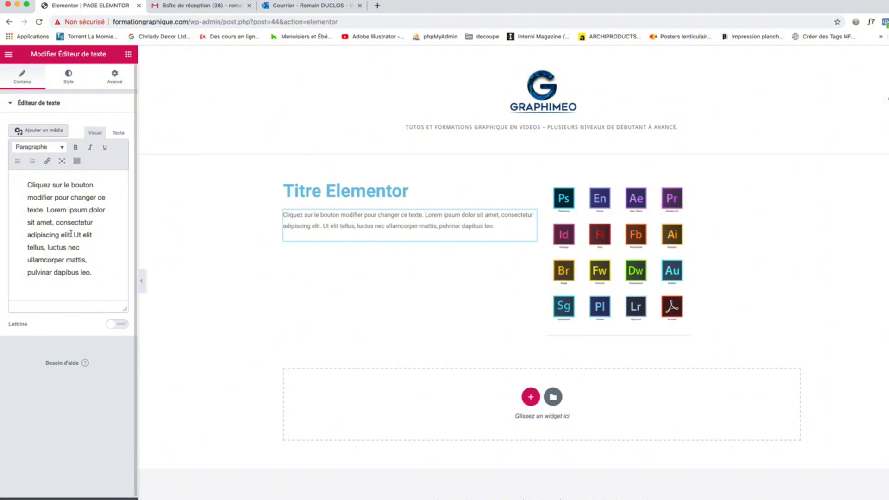
drag(72, 234, 95, 245)
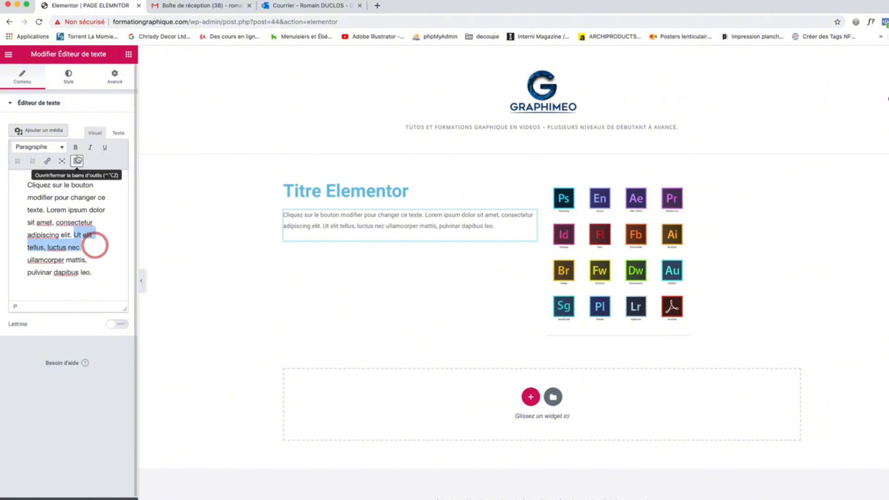
click(76, 148)
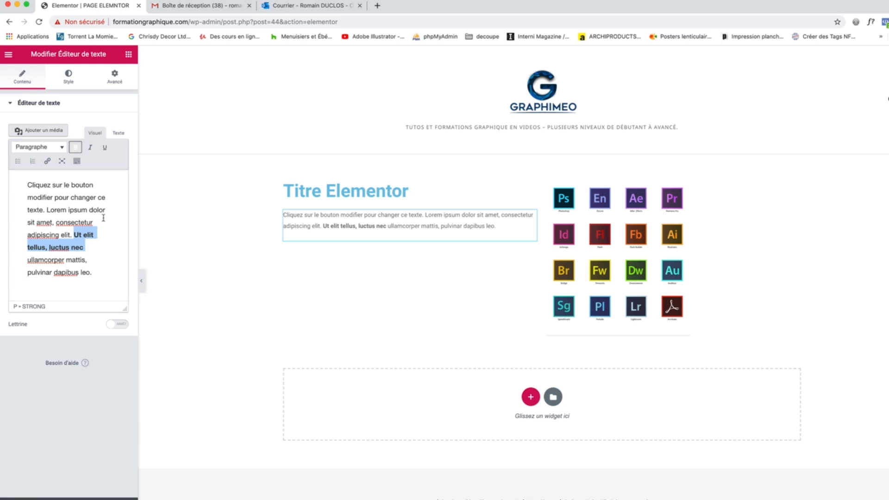
Step: View the HTML code of the text and return to the visual editor to look at its paragraph format options
click(120, 133)
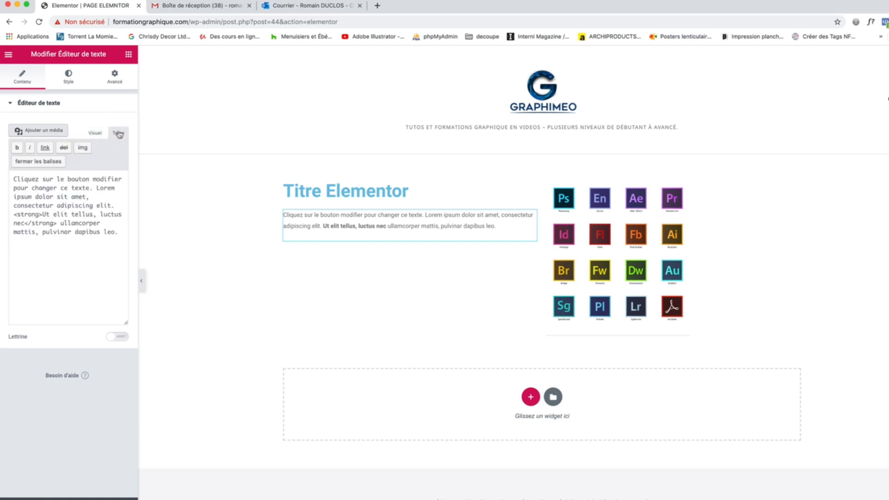
click(96, 133)
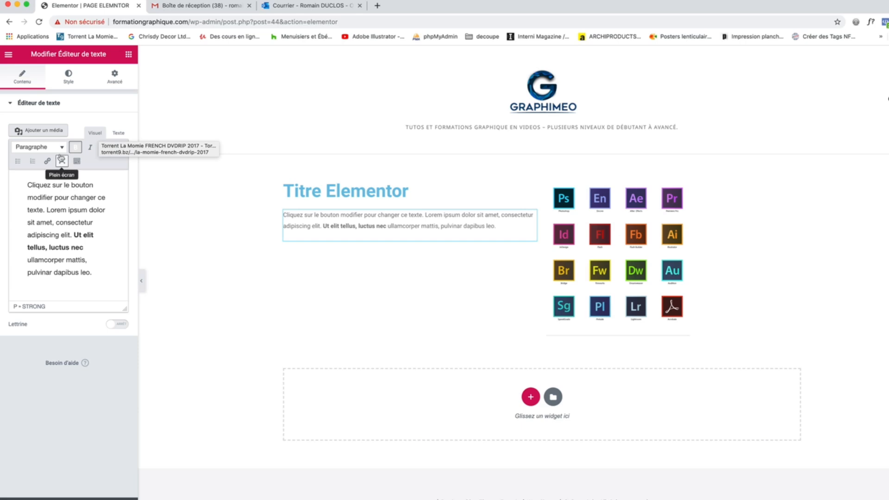
click(56, 148)
click(56, 147)
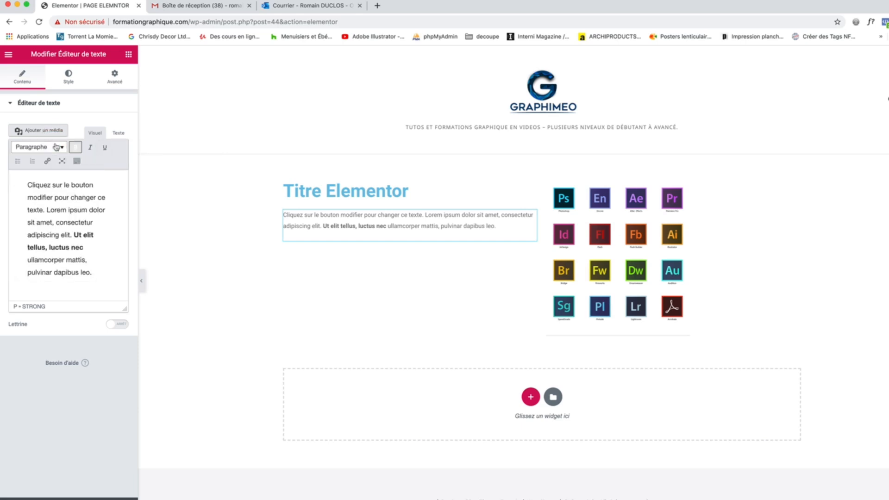
Step: Try the Titre 2 and Titre 1 formats on the text paragraph, undoing each one
click(72, 185)
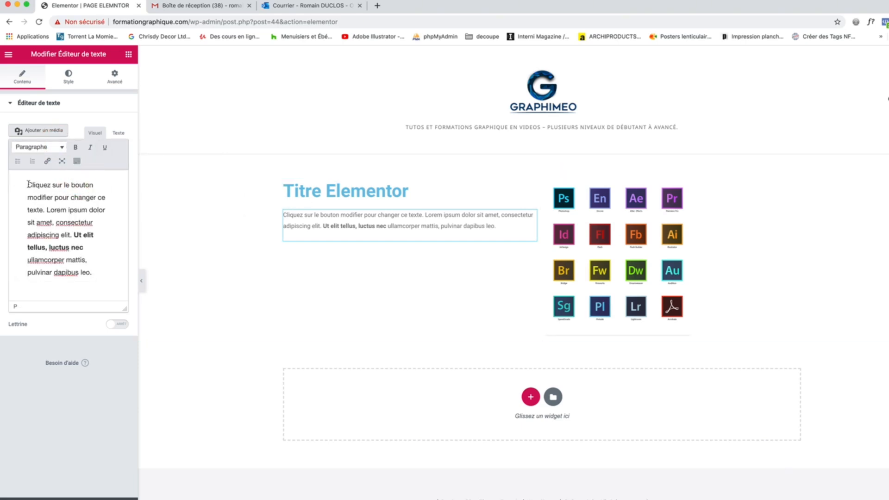
drag(27, 185, 68, 186)
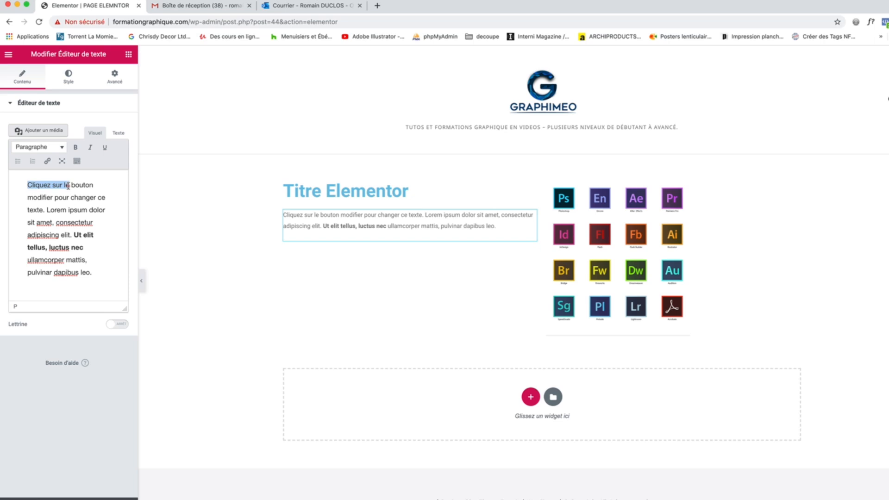
click(44, 148)
click(44, 198)
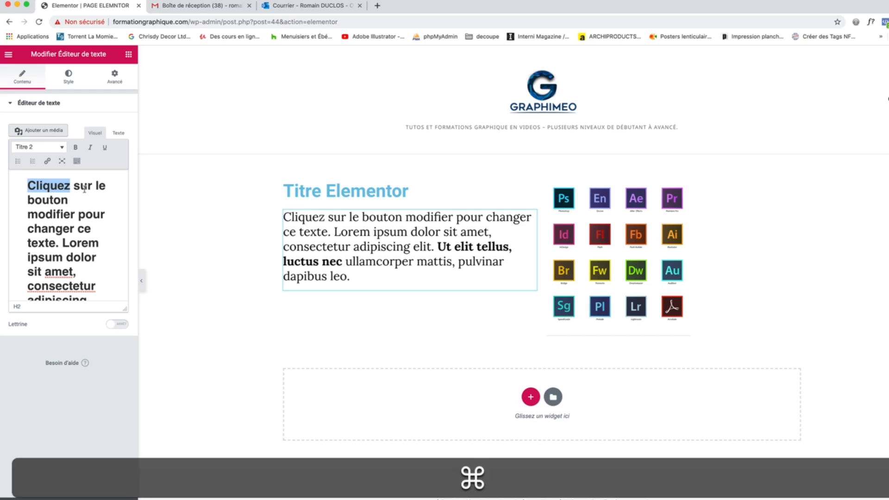
key(super+z)
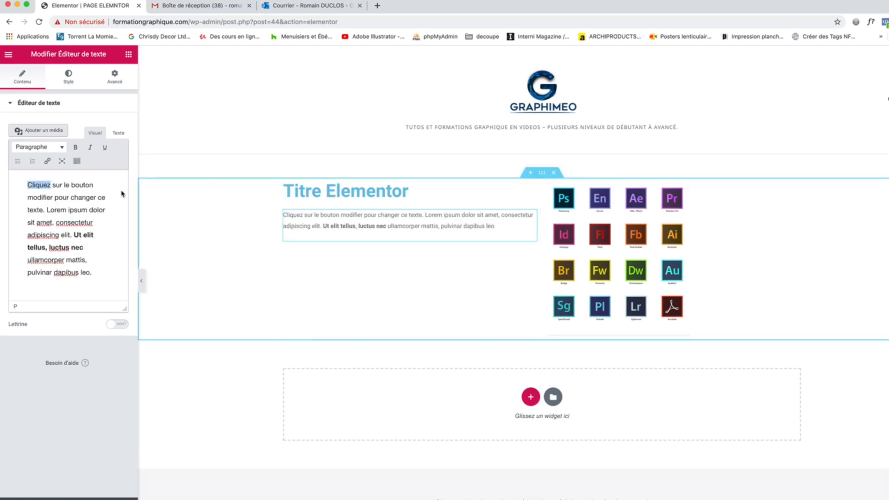
click(47, 146)
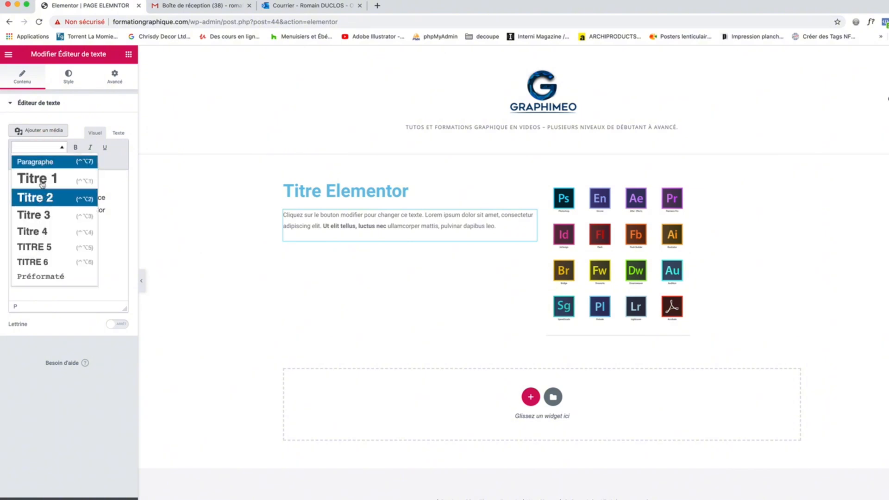
click(42, 179)
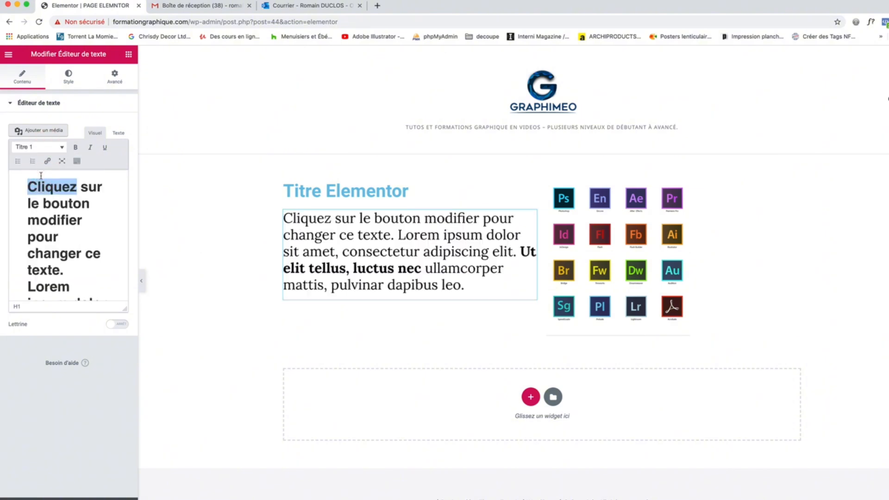
key(super+z)
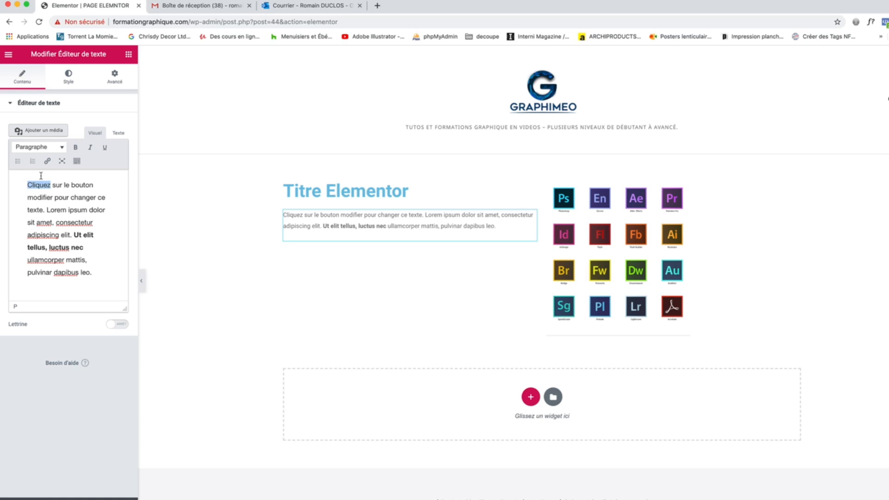
Step: Try the Titre 5 format on the text paragraph and set it back to Paragraphe
click(41, 147)
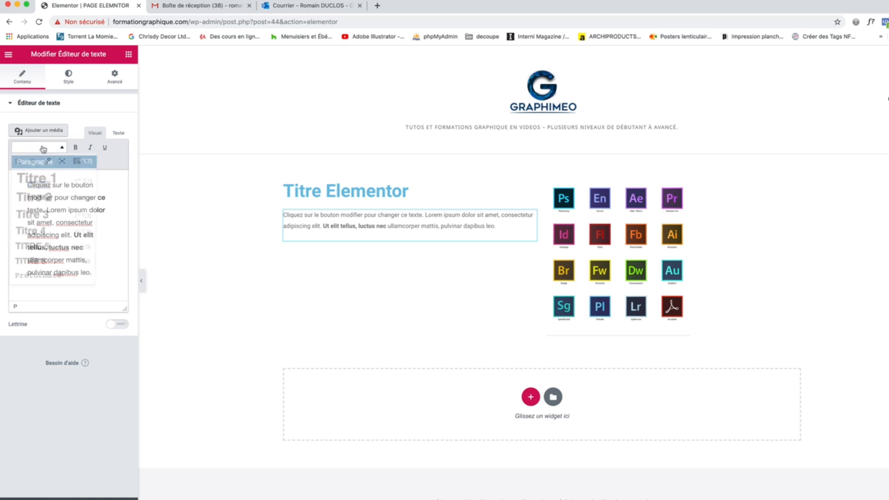
click(47, 251)
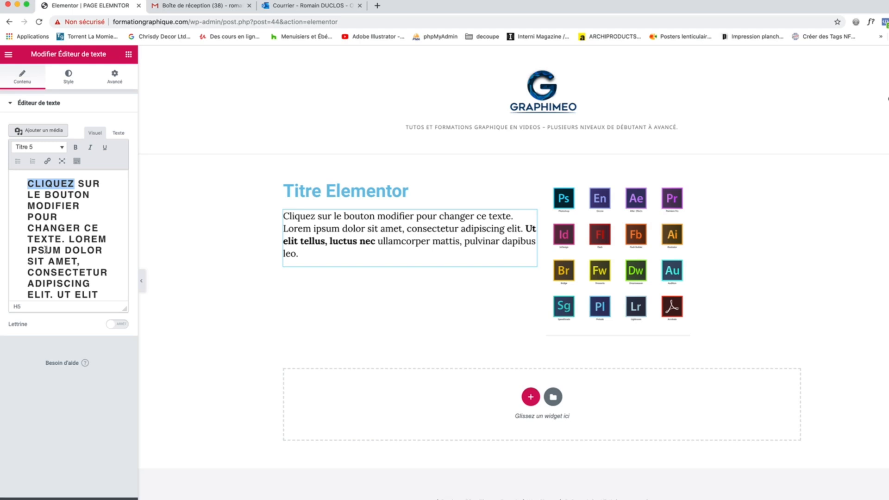
click(37, 146)
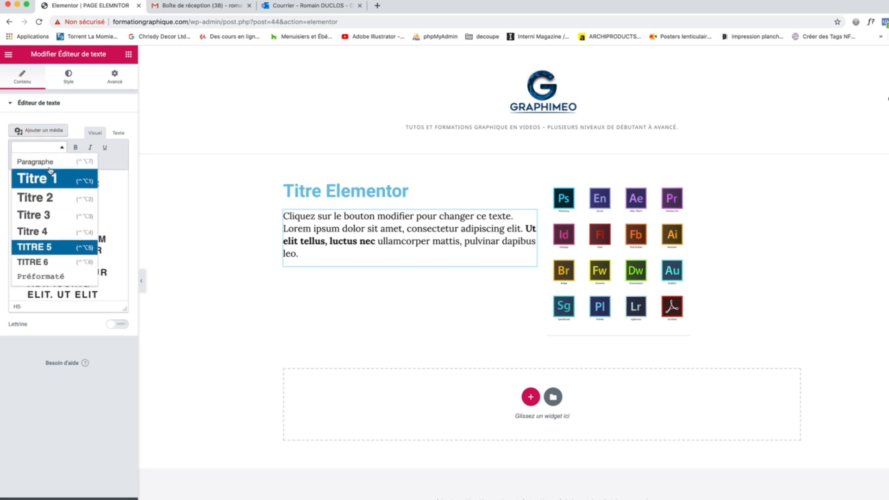
click(49, 162)
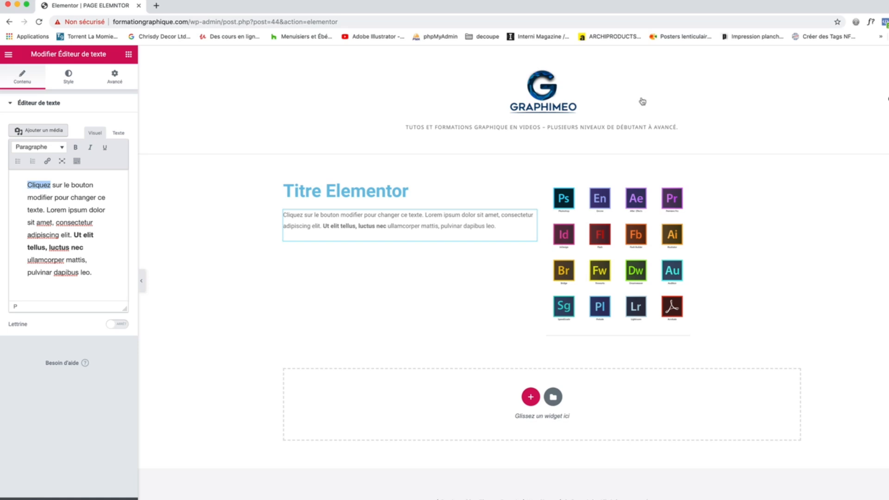
Step: Open the settings of the text, title and image widgets in turn to compare their options
click(470, 225)
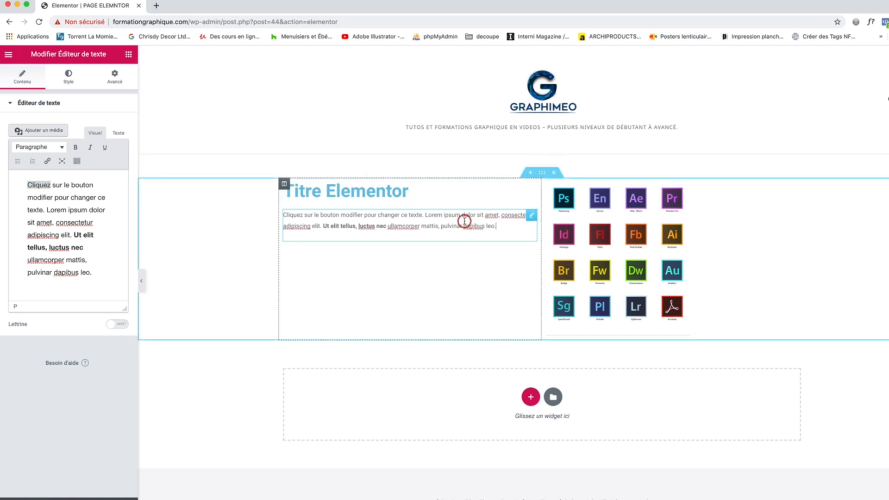
click(532, 218)
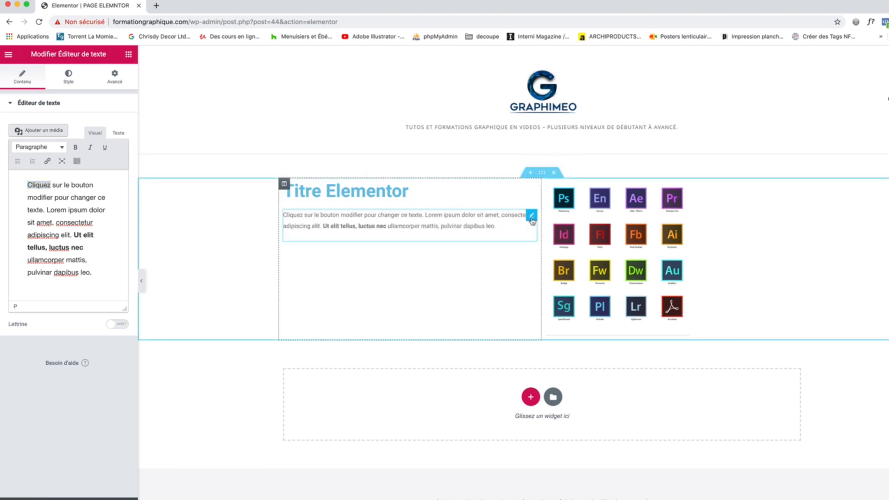
click(532, 190)
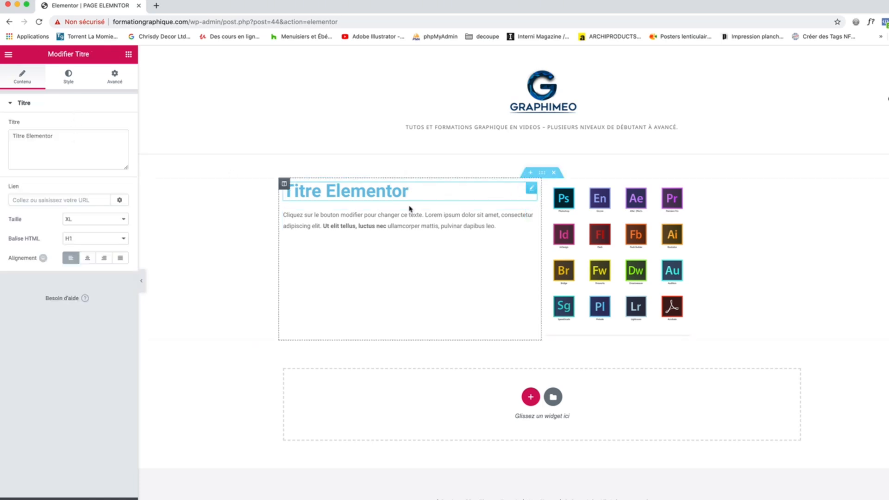
click(531, 216)
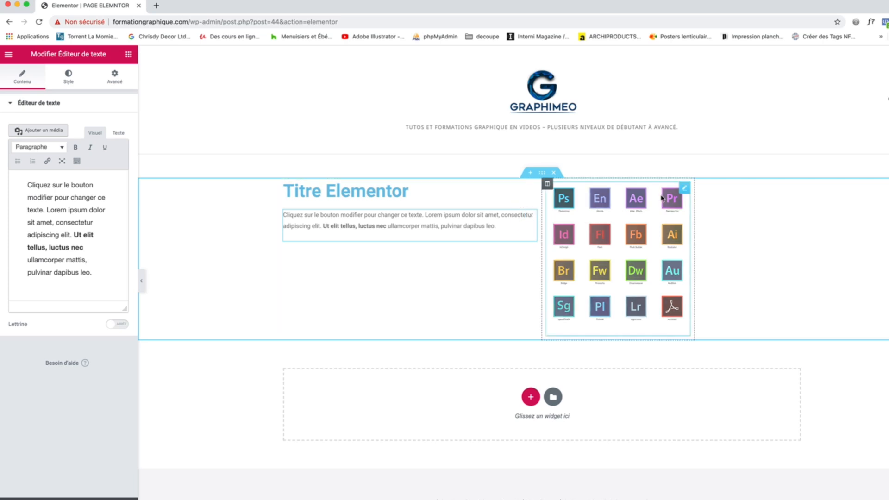
click(683, 189)
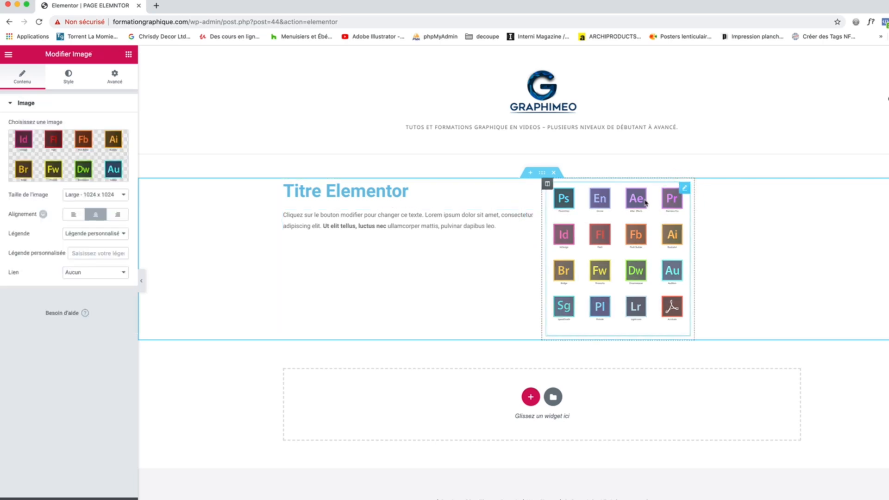
mouse_move(541, 213)
mouse_down()
mouse_move(611, 217)
mouse_move(423, 231)
mouse_move(542, 222)
mouse_up()
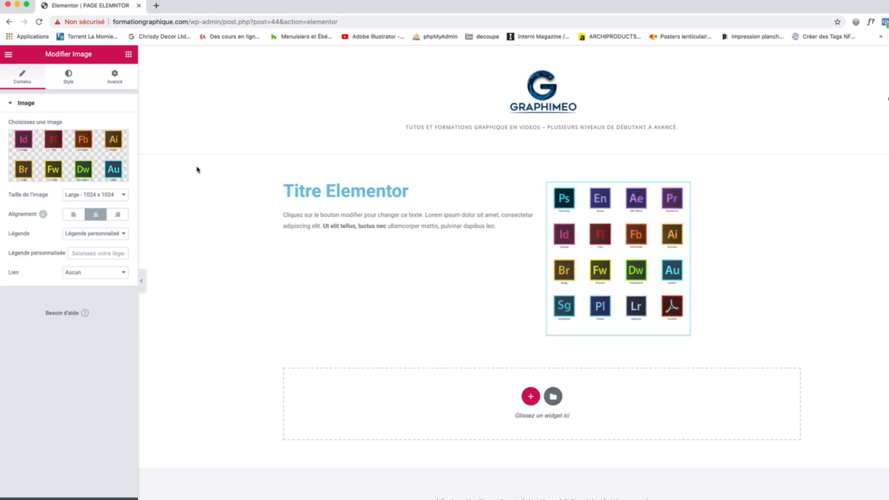
Step: Replace the picture of the existing image widget with the PSD-Intiation image from the media library
click(13, 171)
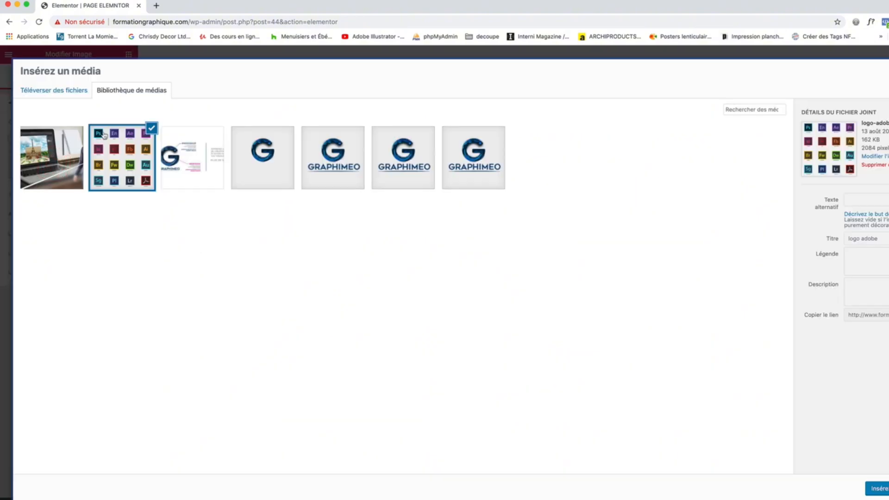
click(70, 139)
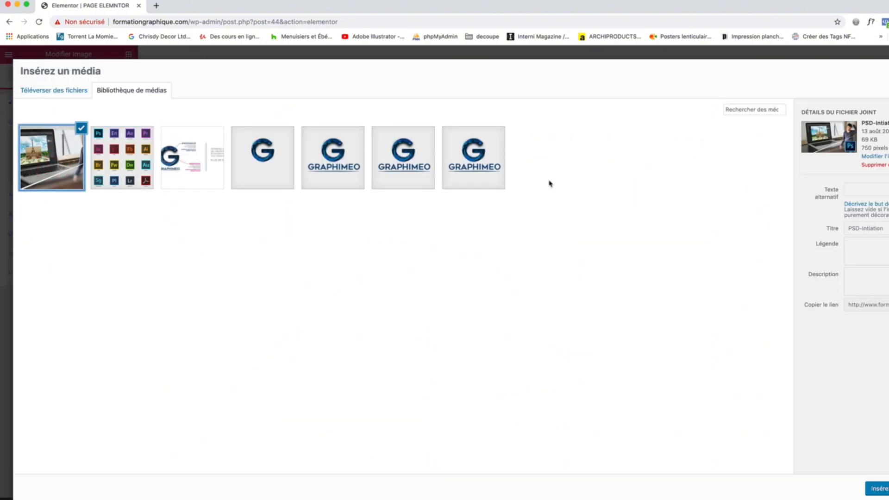
click(877, 489)
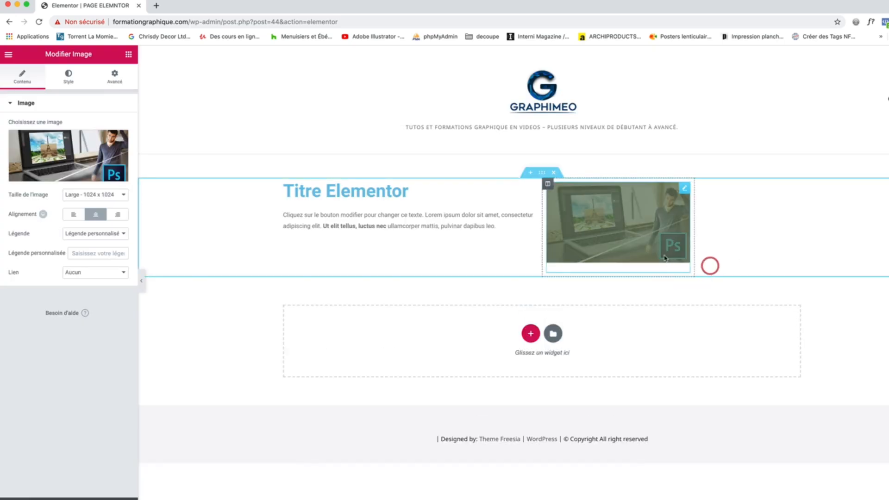
click(685, 188)
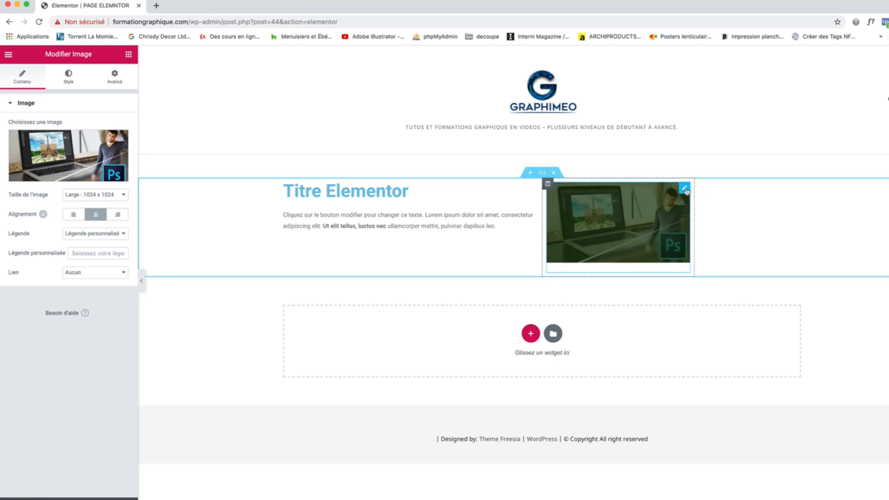
Step: Shift the border between the two columns toward the text to widen the image column, and undo the last width change
click(637, 285)
drag(543, 255, 523, 264)
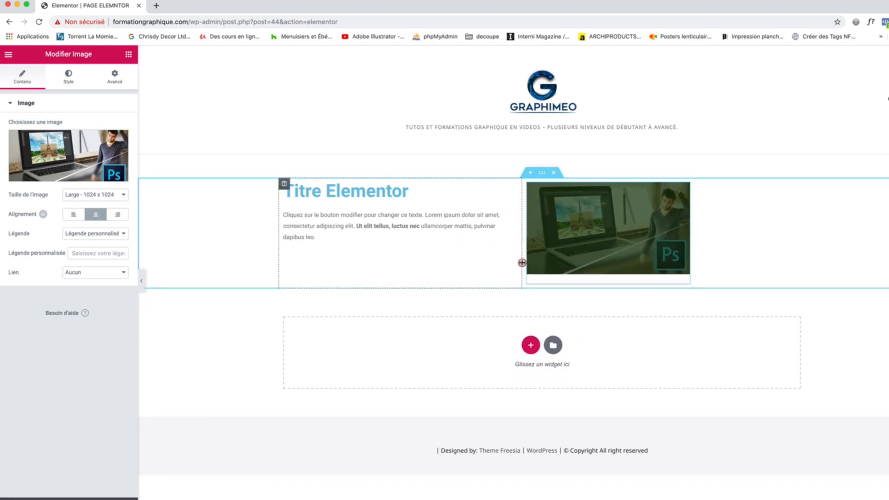
key(super+z)
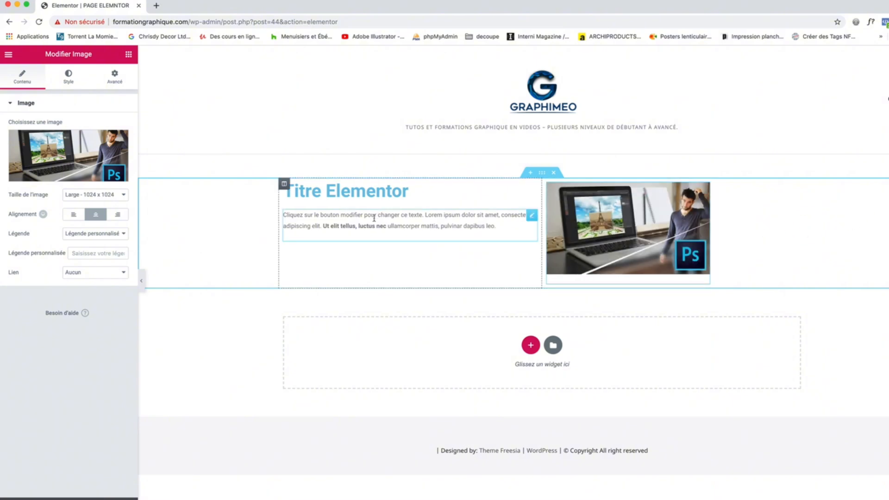
Step: Add an Image widget below the text paragraph and fill it with the G letter logo from the media library
click(129, 57)
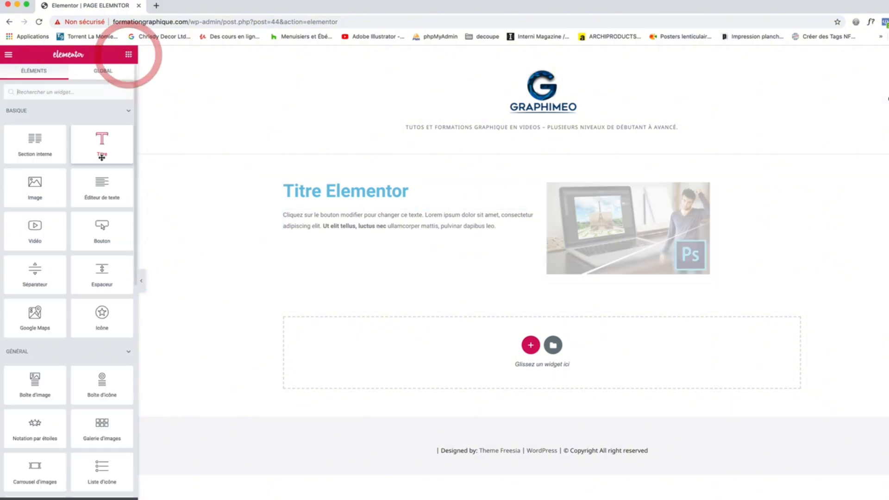
drag(35, 188, 352, 233)
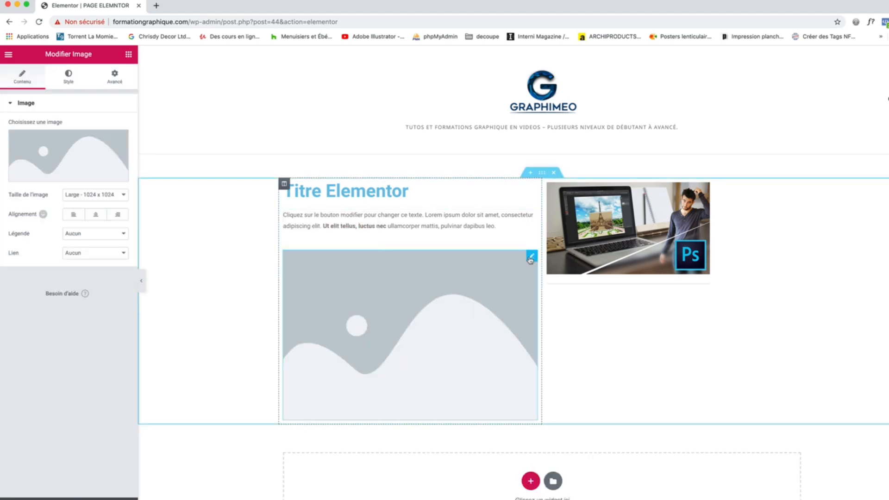
click(59, 143)
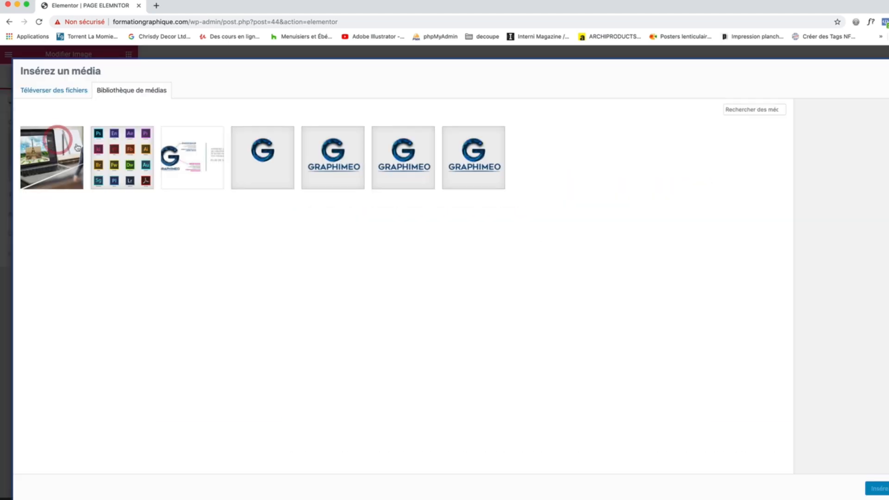
click(284, 160)
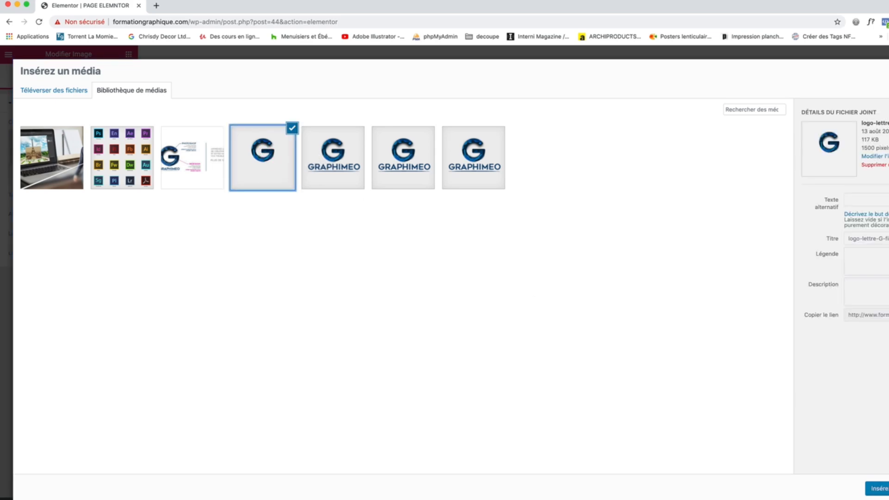
click(878, 489)
Step: Set the size of the G logo image to Thumbnail - 150 x 150
scroll(517, 295, down, 2)
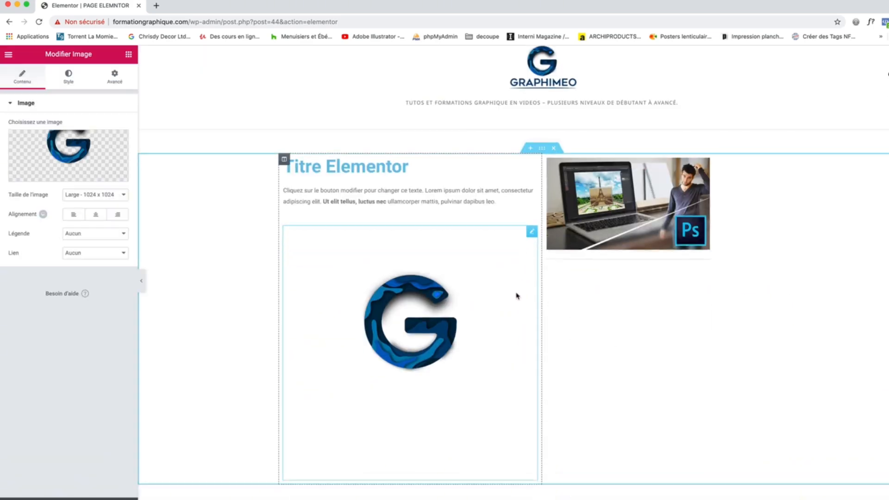
scroll(517, 295, down, 2)
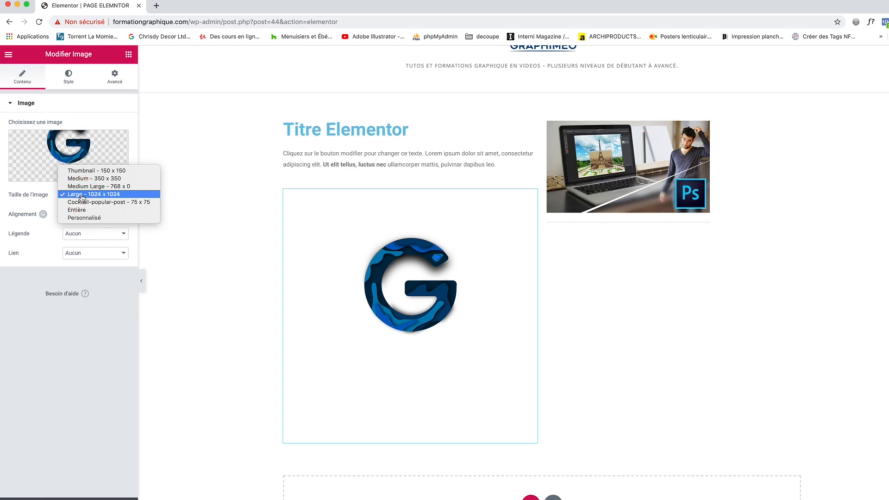
click(85, 171)
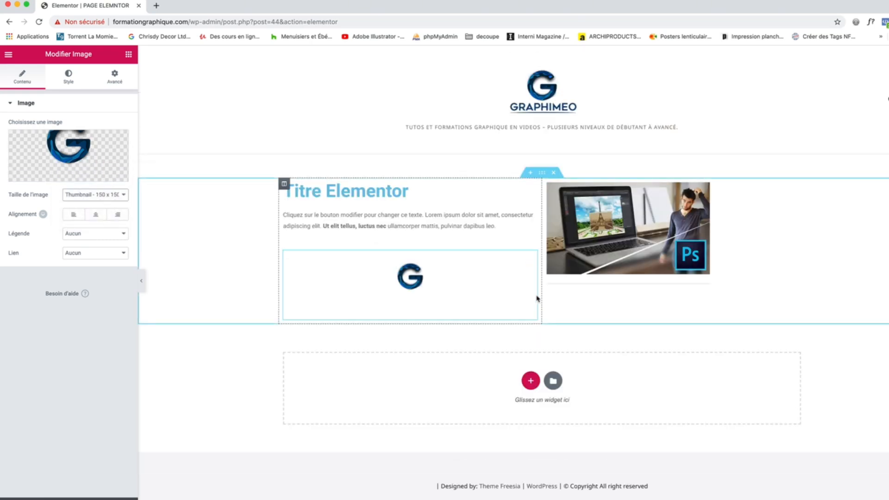
drag(518, 296, 423, 258)
Step: Try the centre and right alignments on the G logo image and set it to Gauche
click(74, 215)
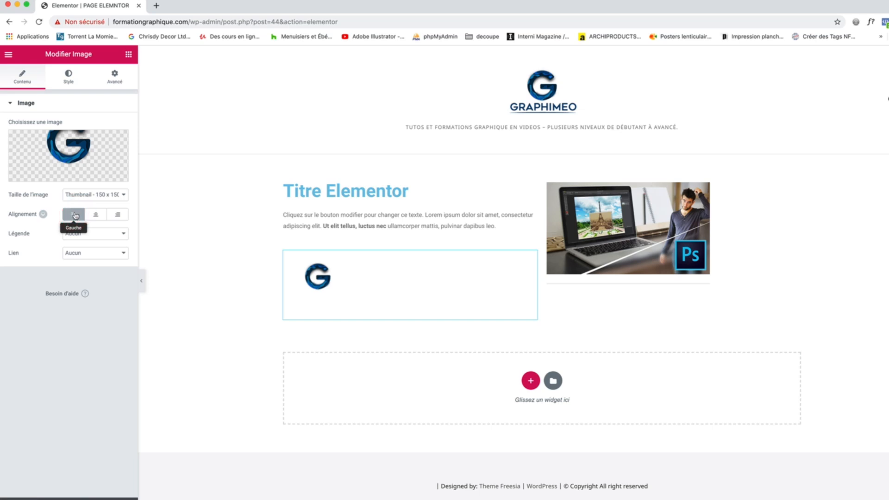
click(93, 214)
click(119, 215)
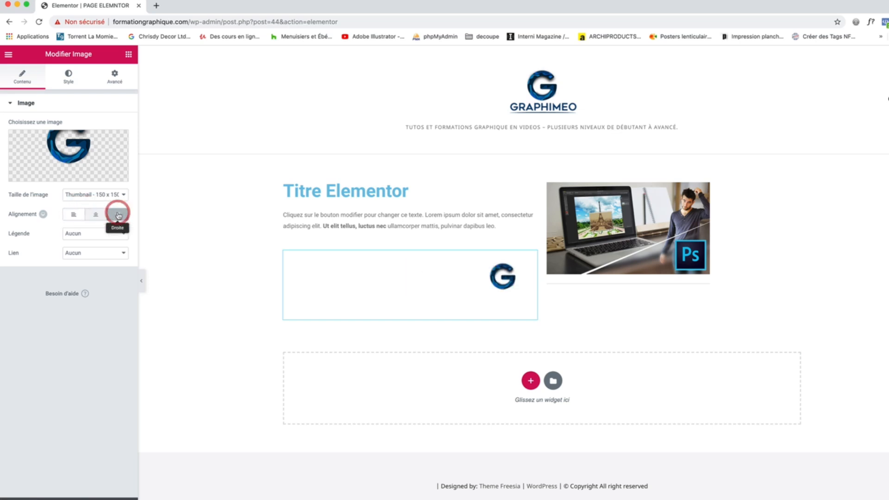
click(73, 214)
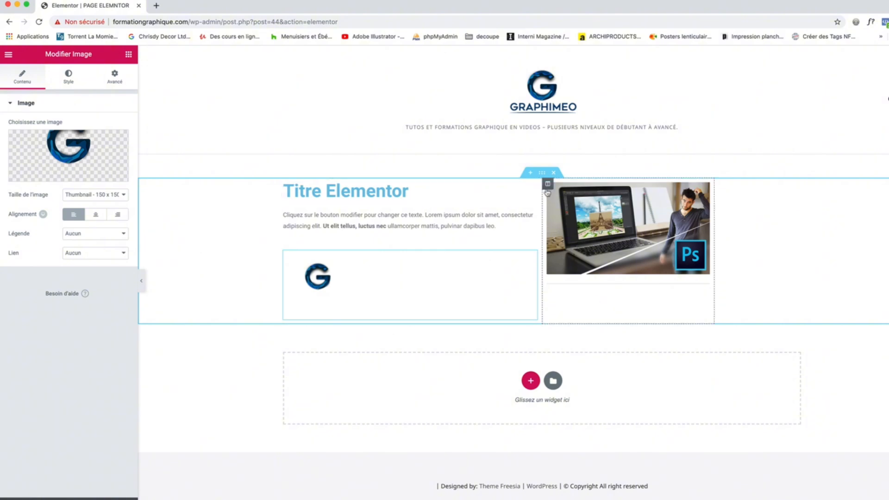
Step: Set the width of the column holding the laptop image to 40 %
click(609, 308)
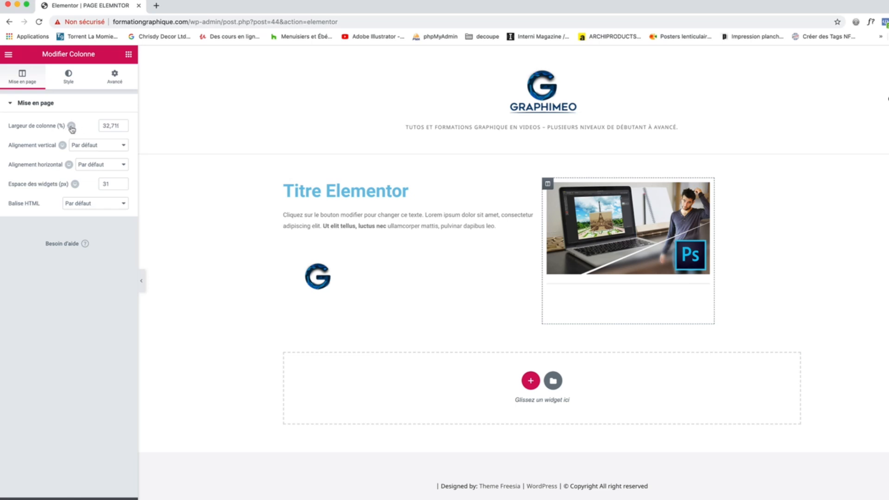
double_click(111, 125)
text(36)
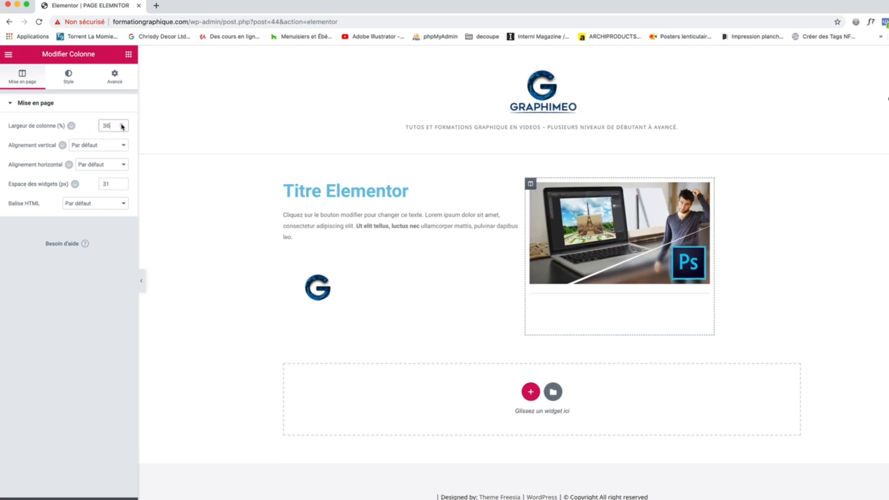
click(121, 125)
click(121, 129)
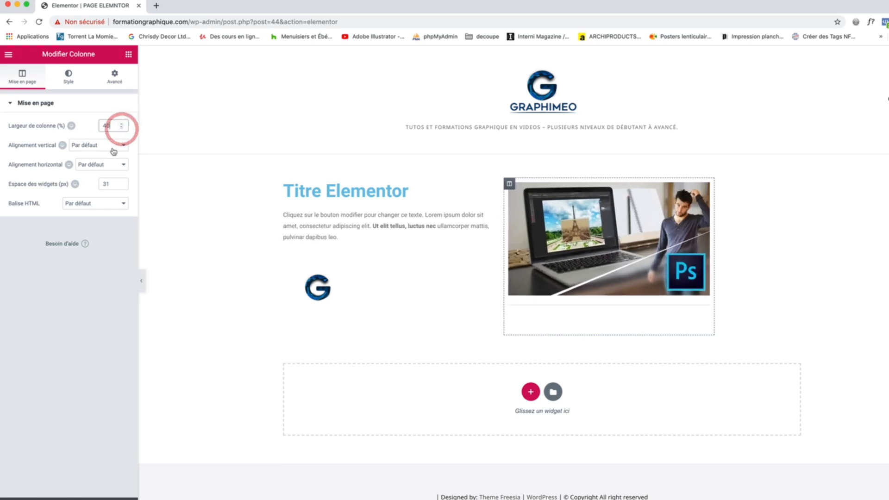
Step: Set the widget spacing of the laptop image's column to 26 px
double_click(105, 184)
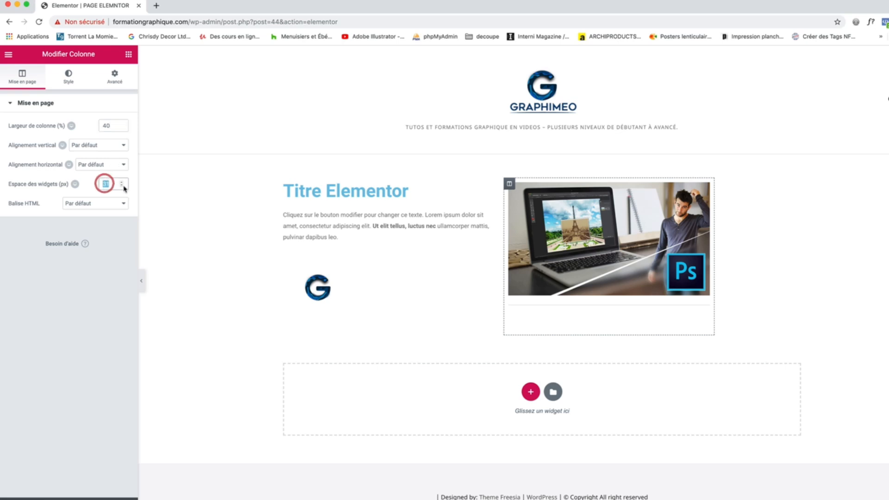
click(122, 187)
click(123, 187)
click(122, 187)
click(67, 77)
click(31, 80)
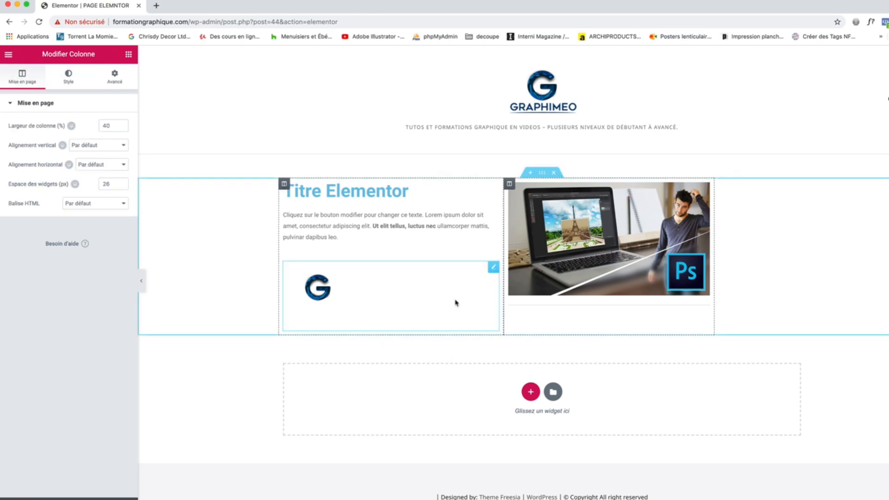
Step: Insert a new section with three equal columns above the title and image section
click(531, 173)
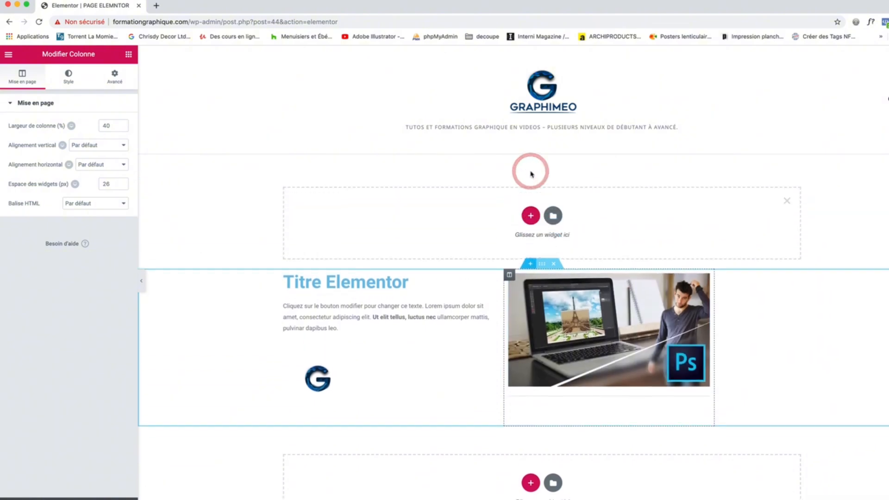
scroll(487, 203, down, 2)
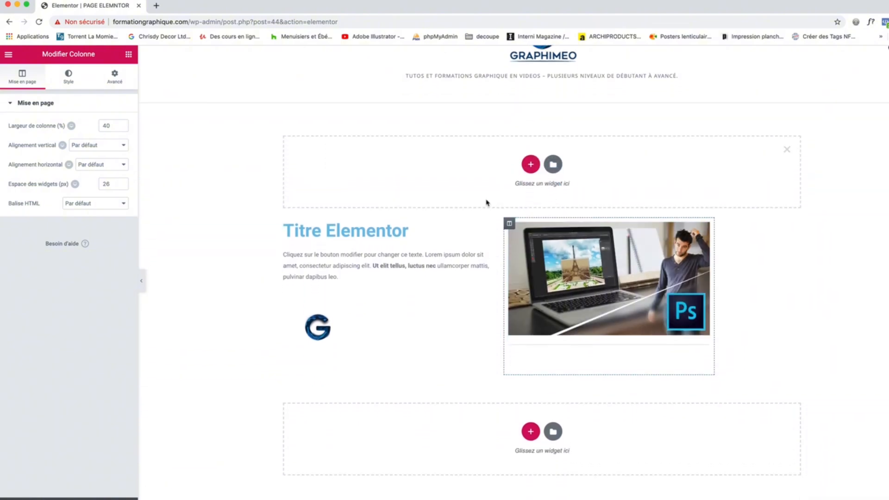
click(529, 159)
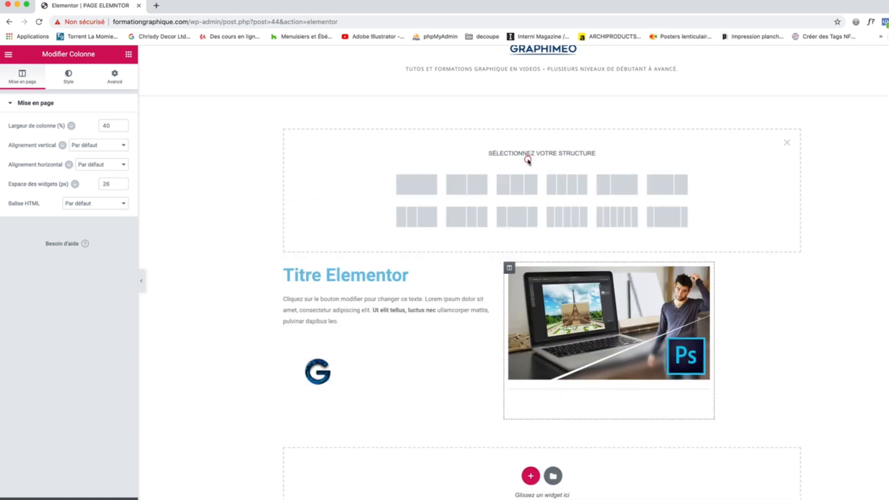
click(506, 184)
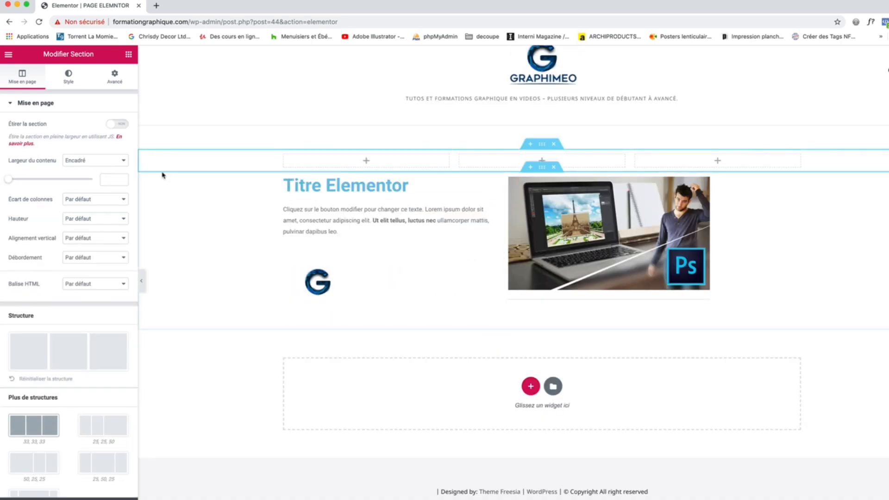
Step: Add an Image widget to each of the three columns of the new section
click(128, 54)
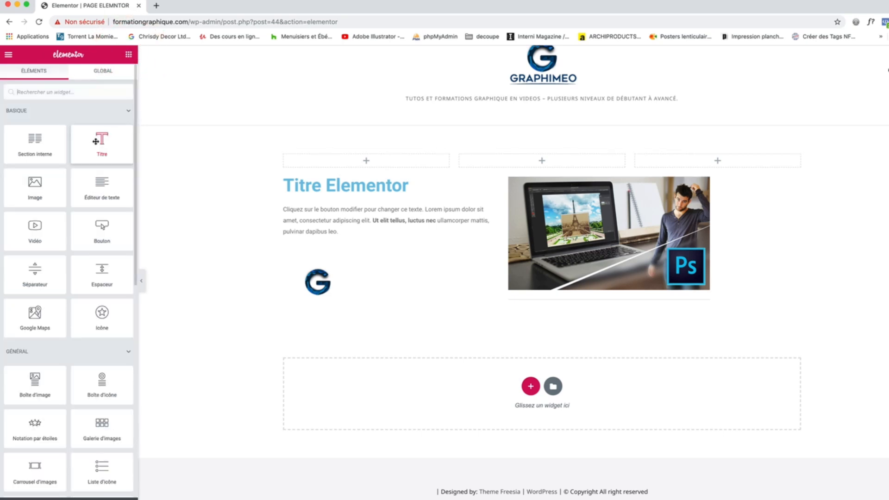
drag(39, 193, 324, 162)
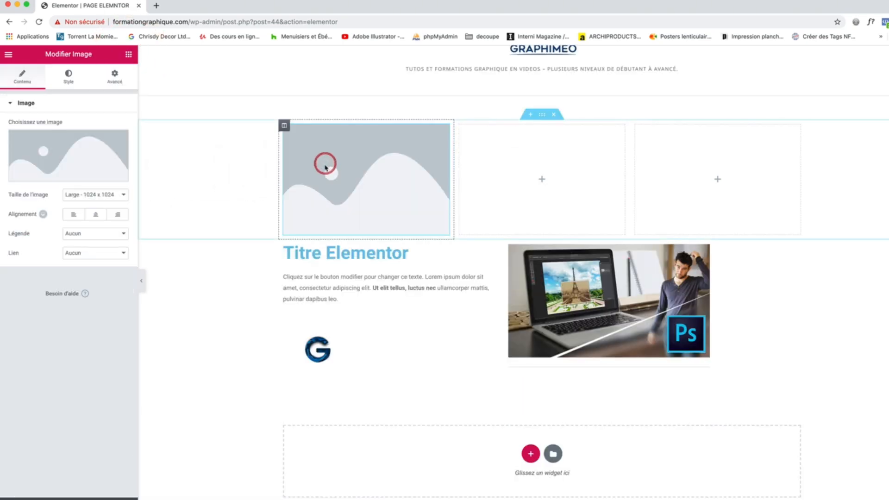
click(129, 54)
drag(43, 184, 573, 171)
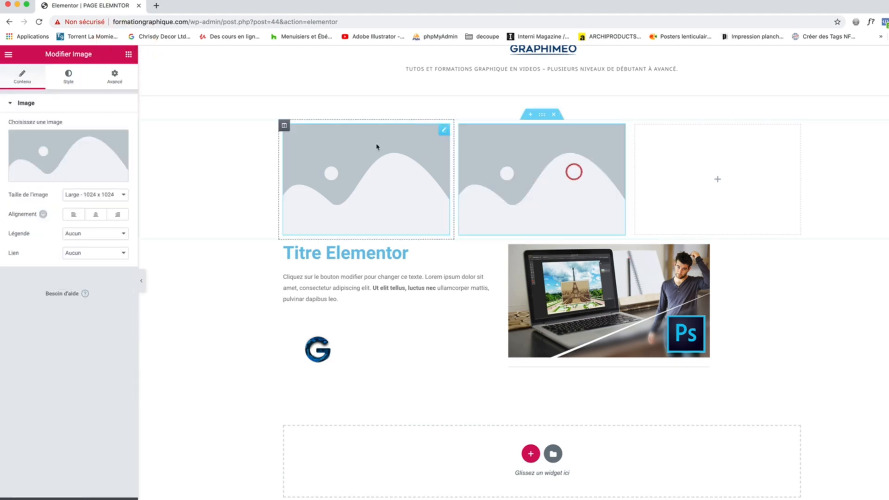
click(129, 55)
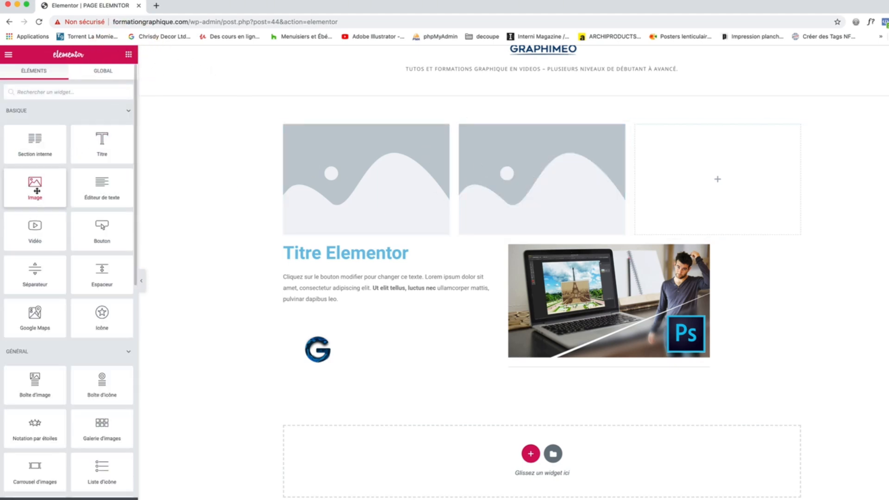
drag(34, 186, 738, 176)
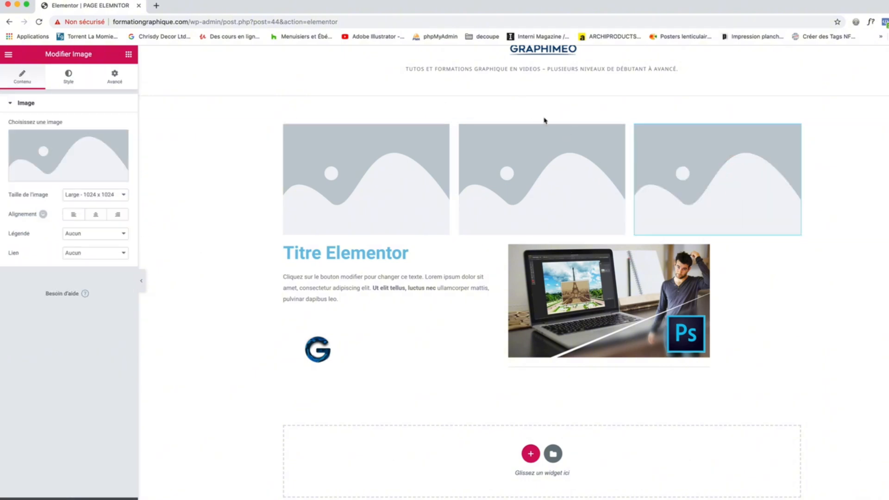
Step: Try moving the three-image section below the title section and deleting the title section, and undo both changes
drag(540, 116, 533, 354)
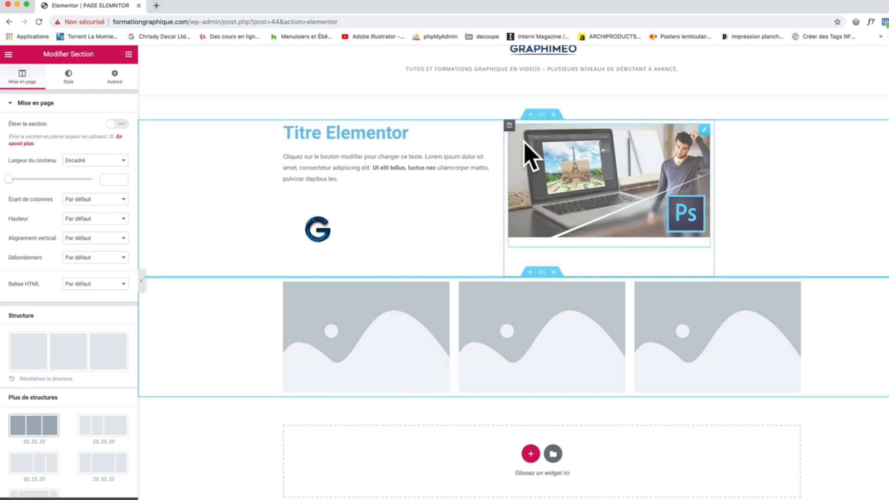
click(553, 115)
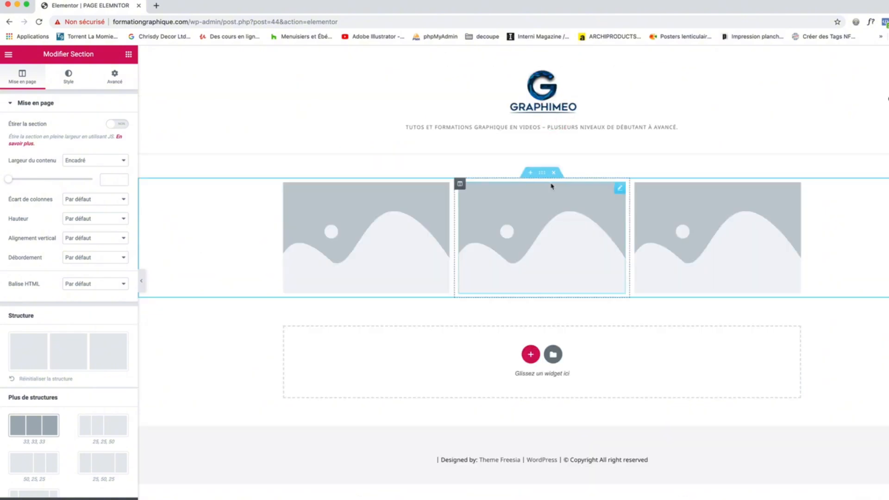
key(super+z)
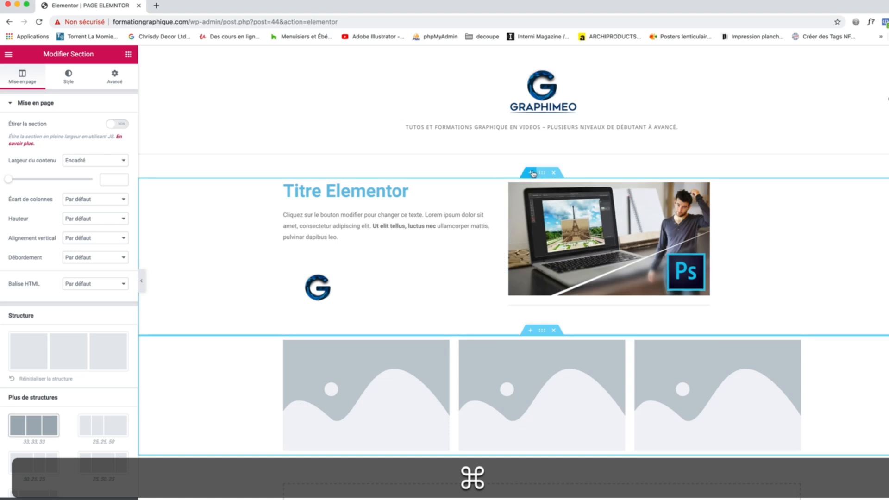
click(531, 173)
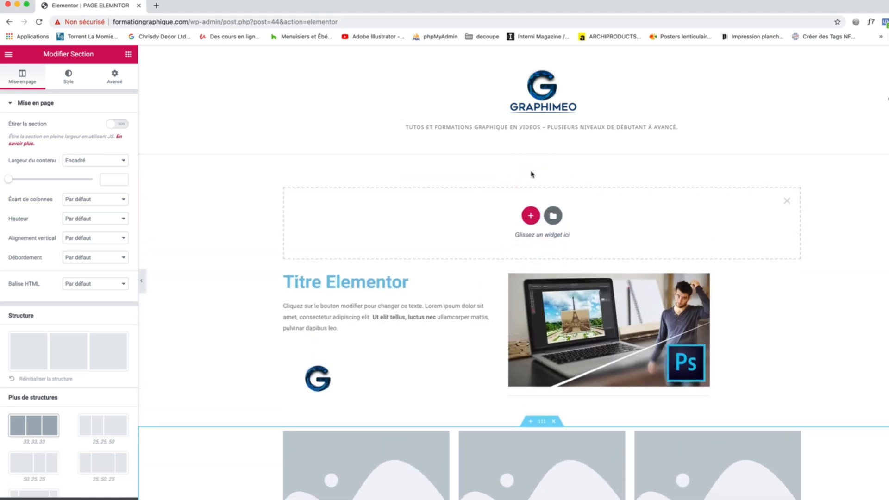
key(super+z)
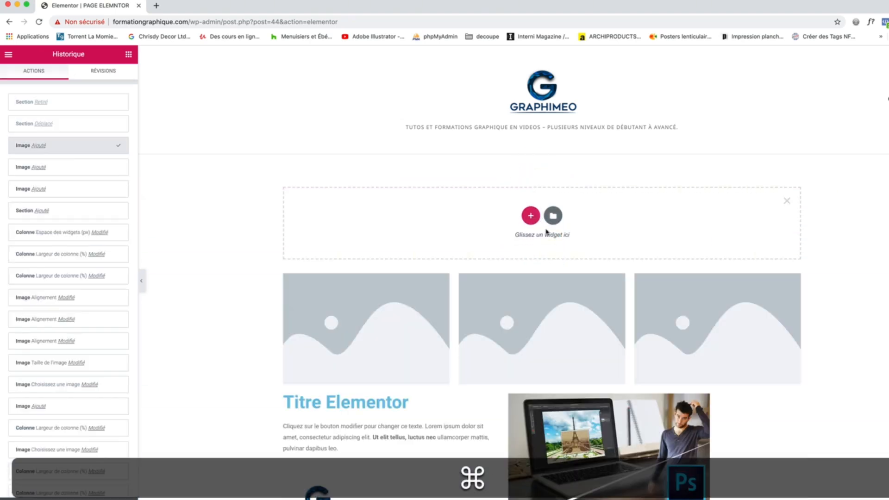
click(787, 201)
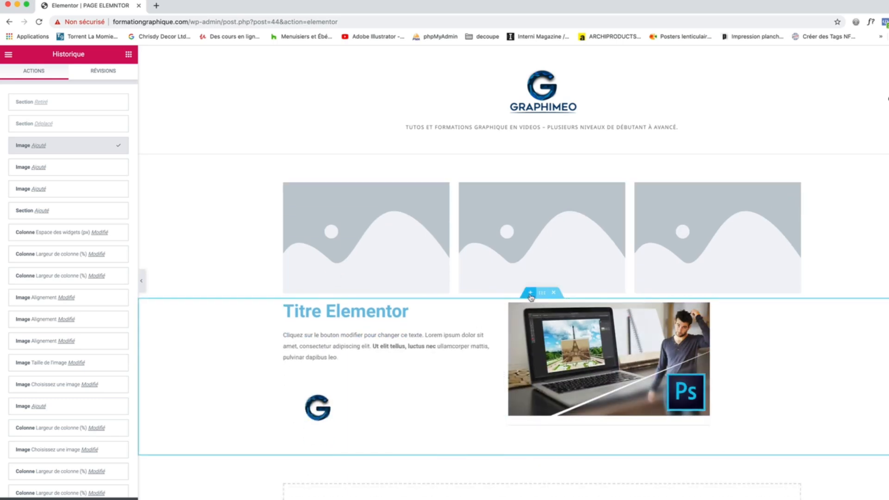
Step: Move the three-image section below the section with the title, text and laptop image
scroll(530, 186, down, 1)
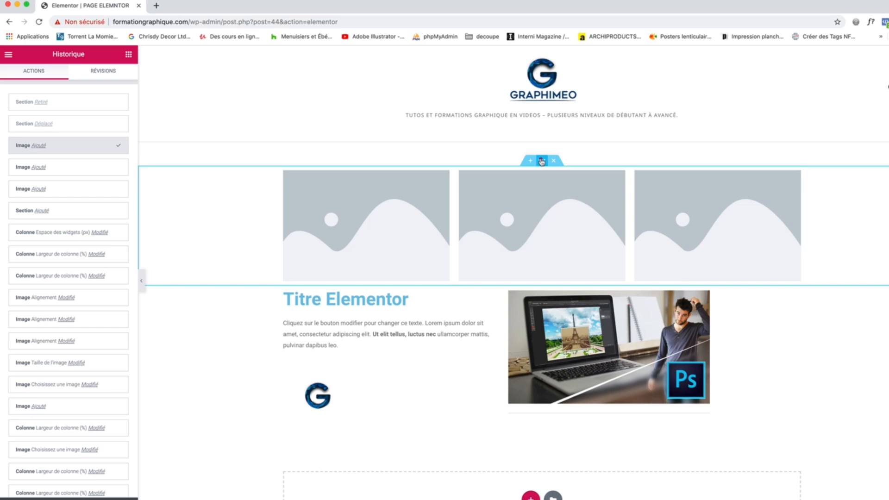
drag(541, 161, 547, 372)
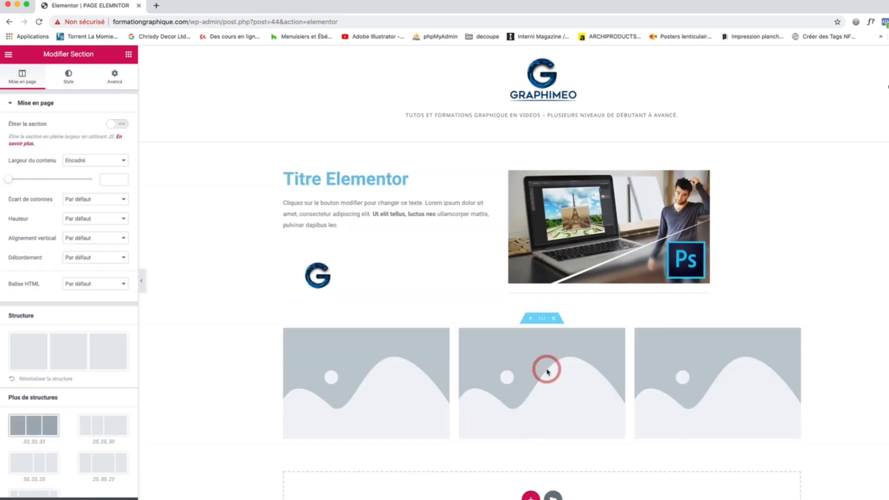
Step: Add a Vidéo widget below the text paragraph and a Bouton widget below the laptop image
scroll(466, 317, down, 2)
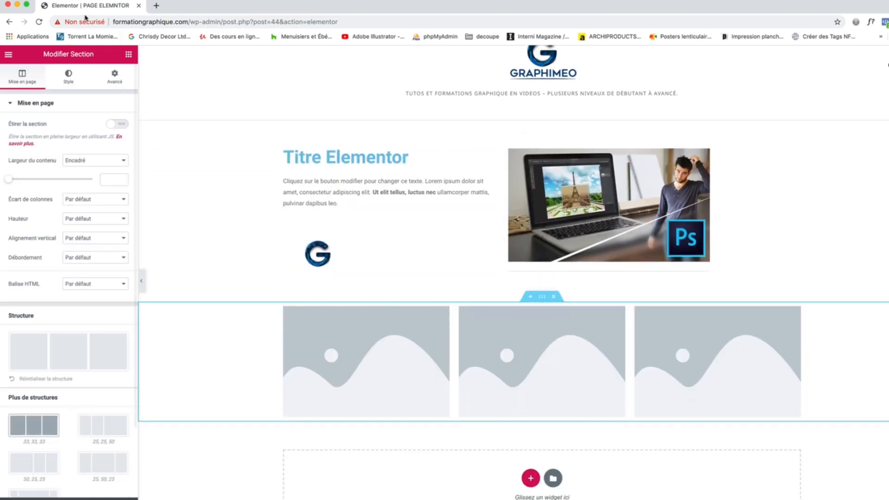
click(128, 55)
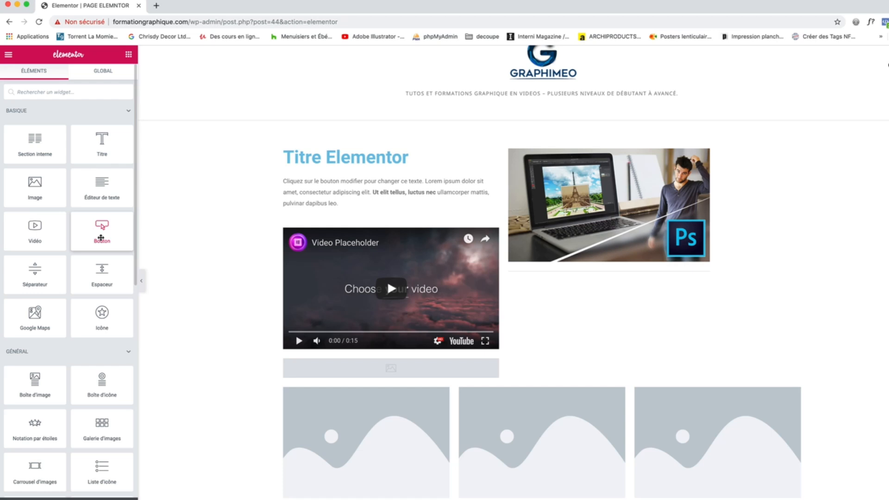
drag(100, 238, 568, 264)
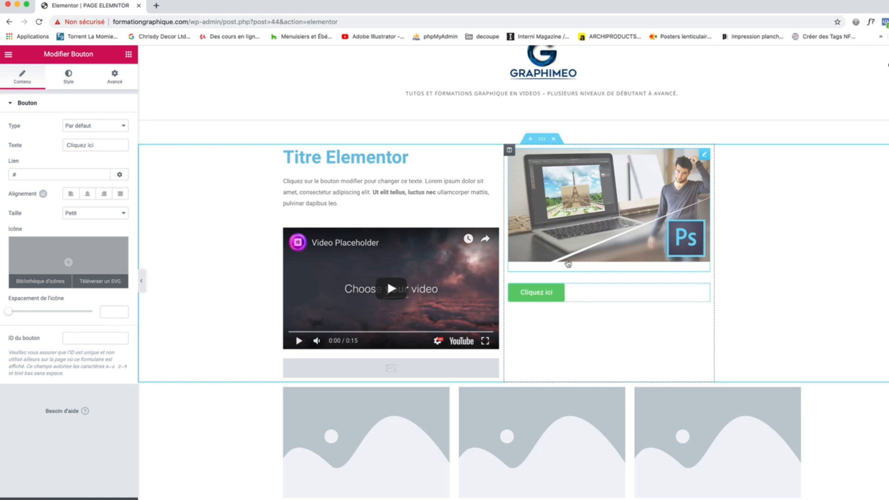
Step: Try the Info, Succès, Avertissement and Danger types on the button and return it to Par défaut
click(108, 128)
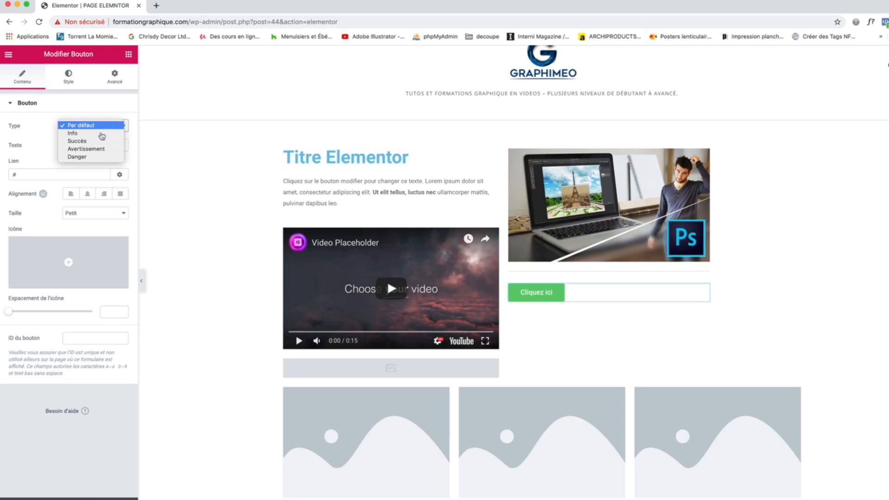
click(102, 134)
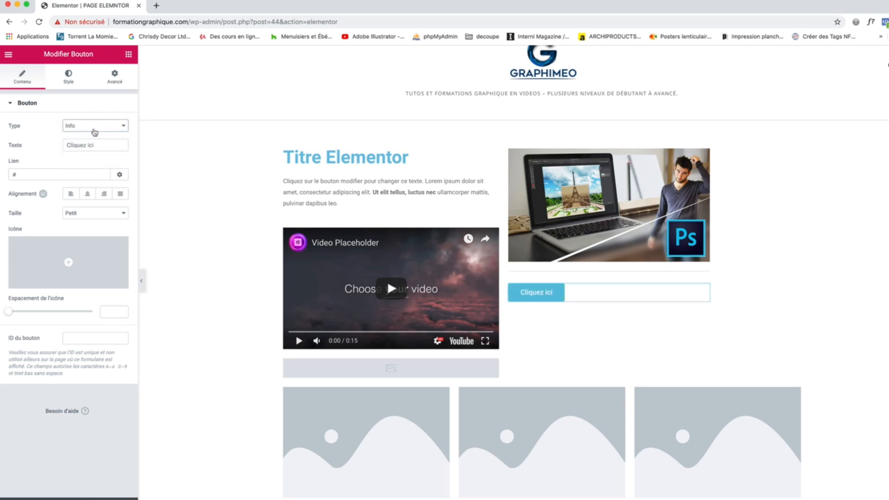
click(95, 129)
click(94, 133)
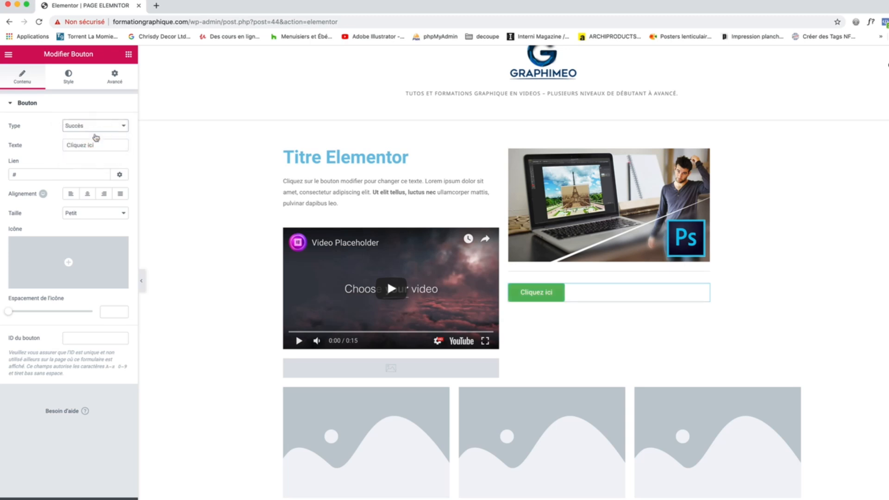
click(88, 129)
click(91, 132)
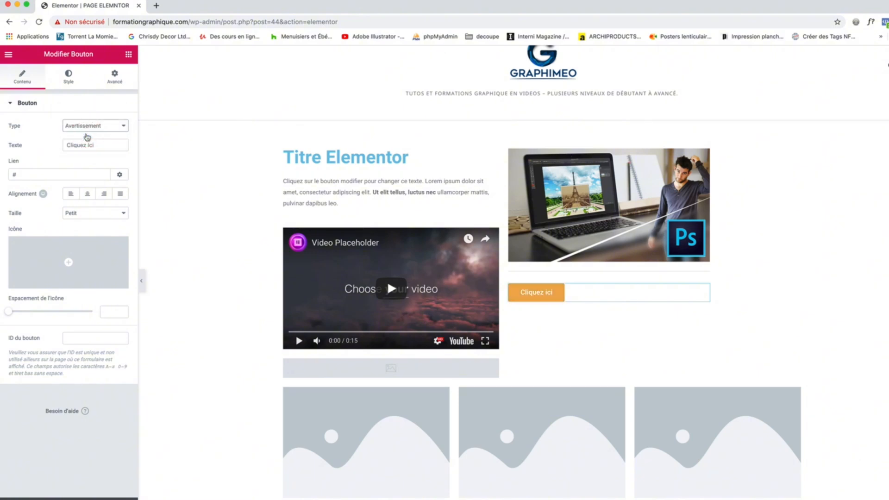
click(94, 127)
click(93, 133)
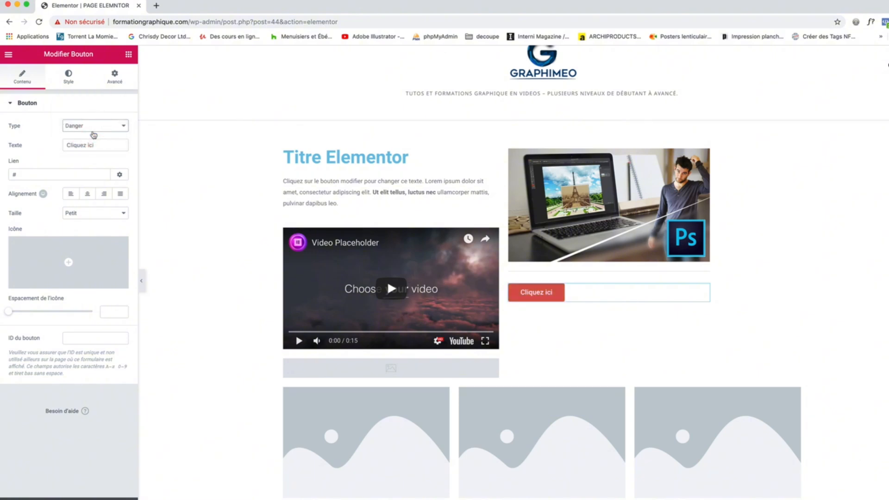
click(94, 132)
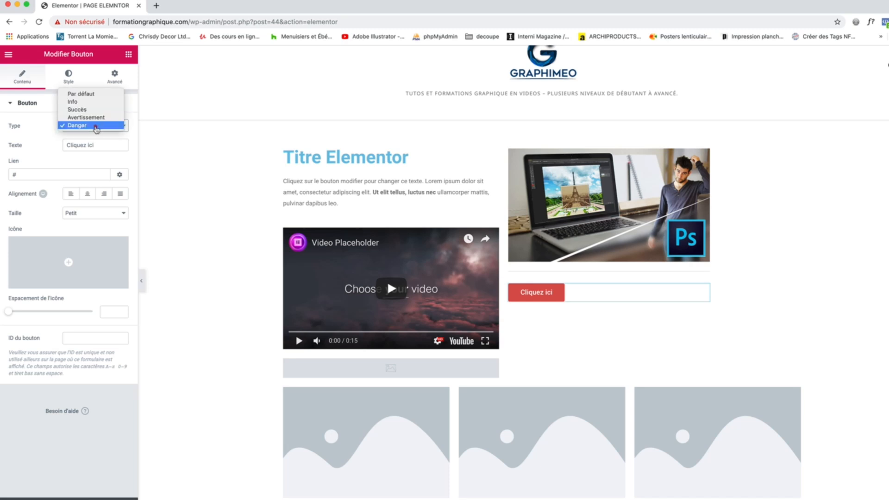
click(93, 95)
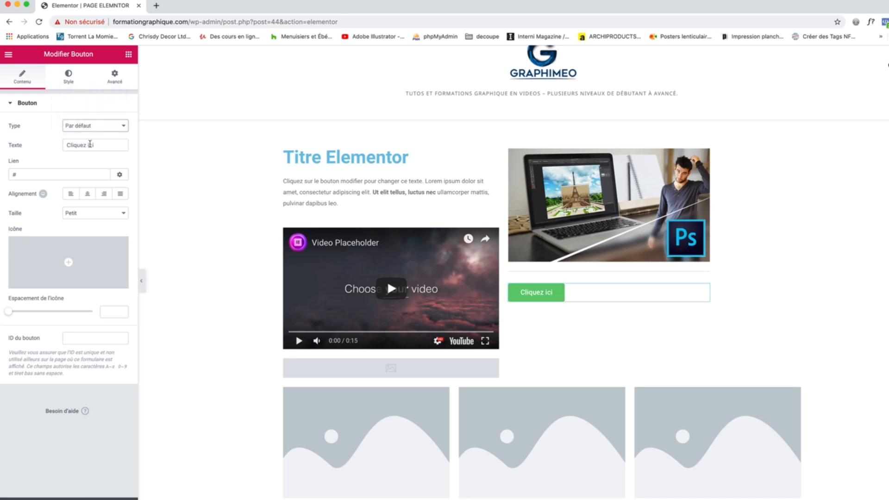
Step: Change the button's text to "Découvrez la formation"
triple_click(105, 146)
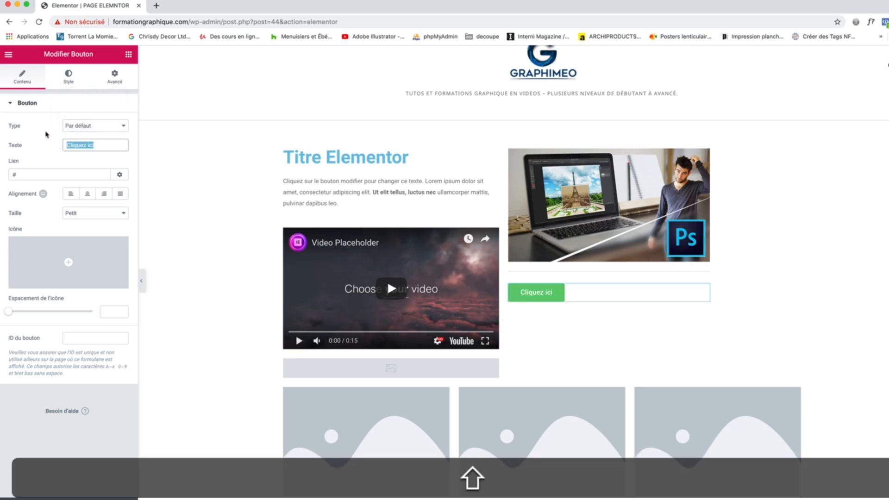
text(Découv)
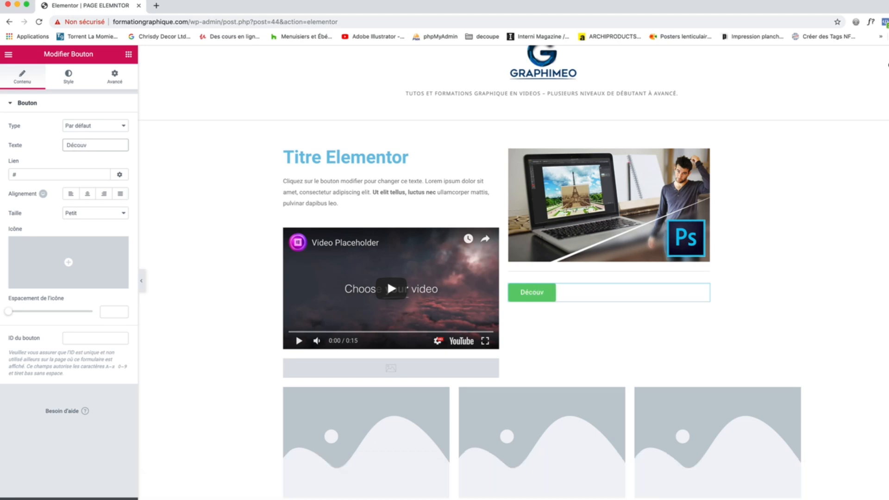
text(rez la formatin)
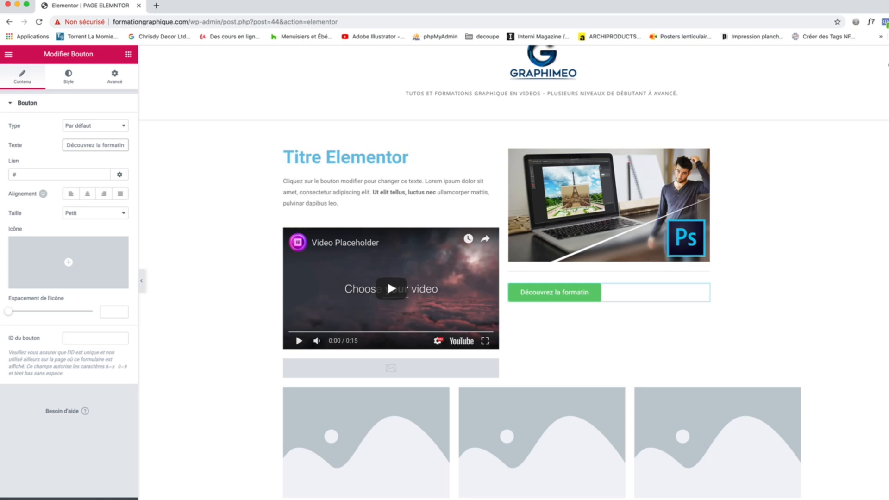
key(BackSpace)
text(on)
Step: Open the button's link options and select the placeholder link address
click(85, 178)
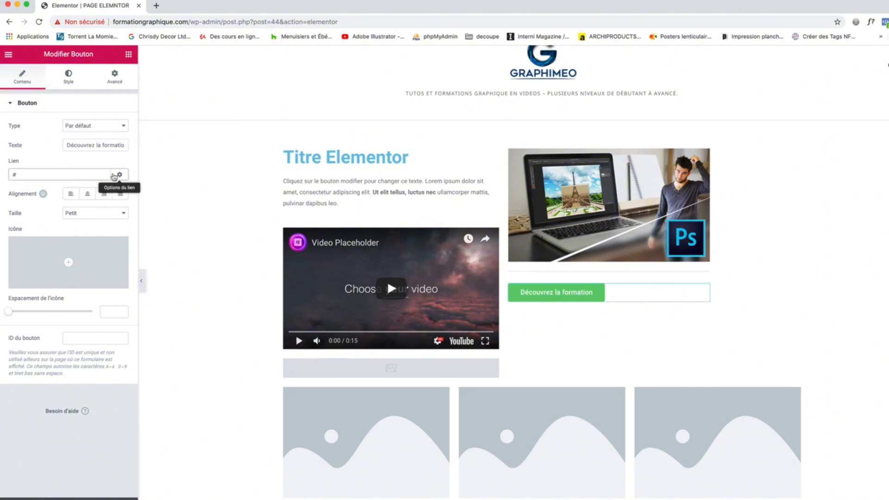
click(118, 175)
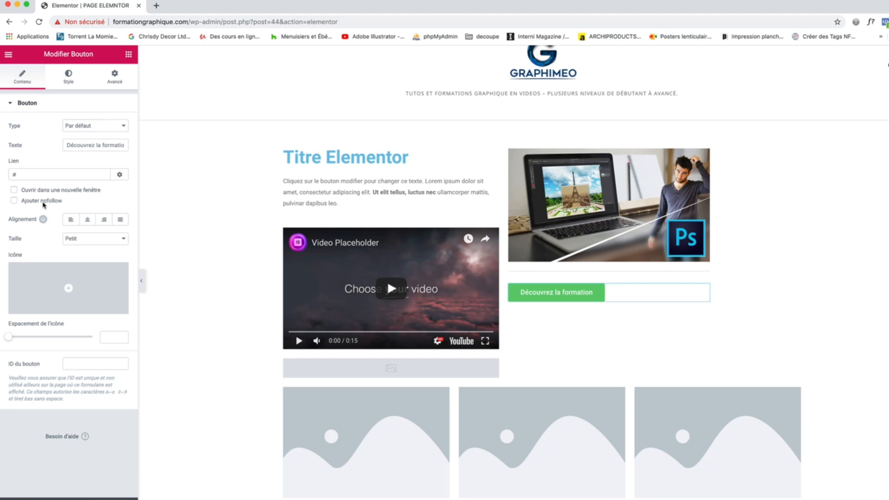
drag(25, 172, 10, 172)
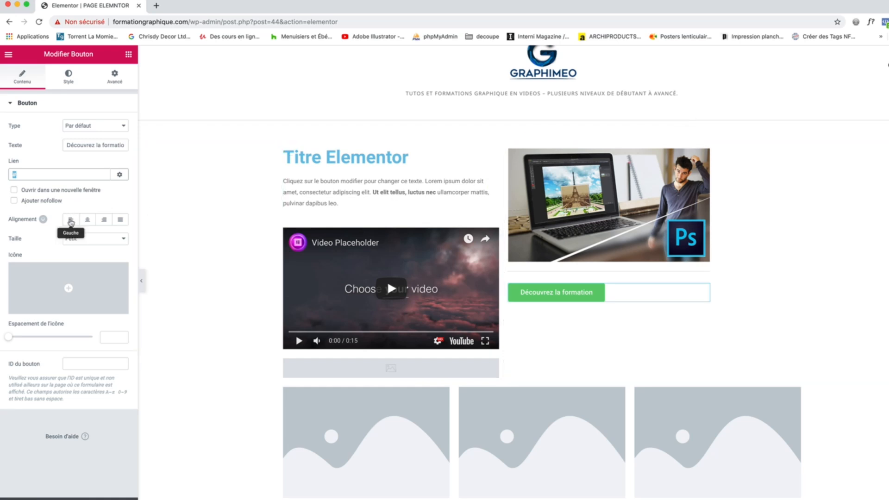
Step: Try centre, right and justified alignment on the button and settle on left alignment
click(87, 220)
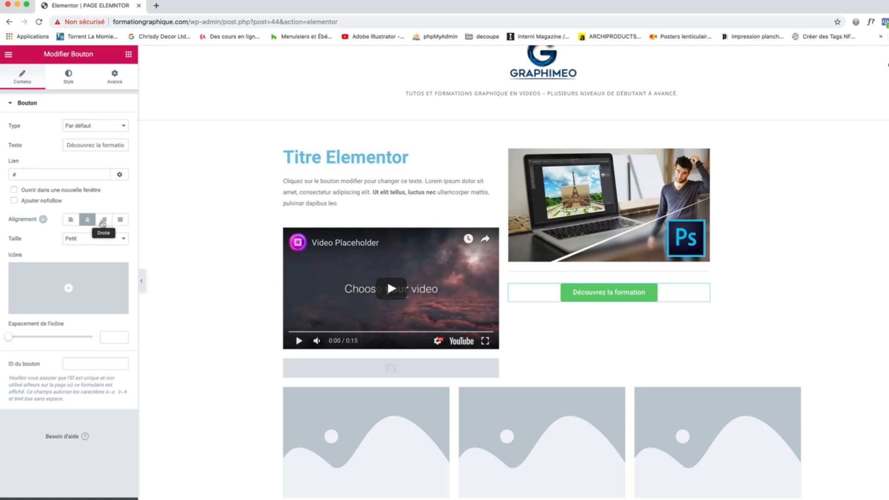
click(104, 220)
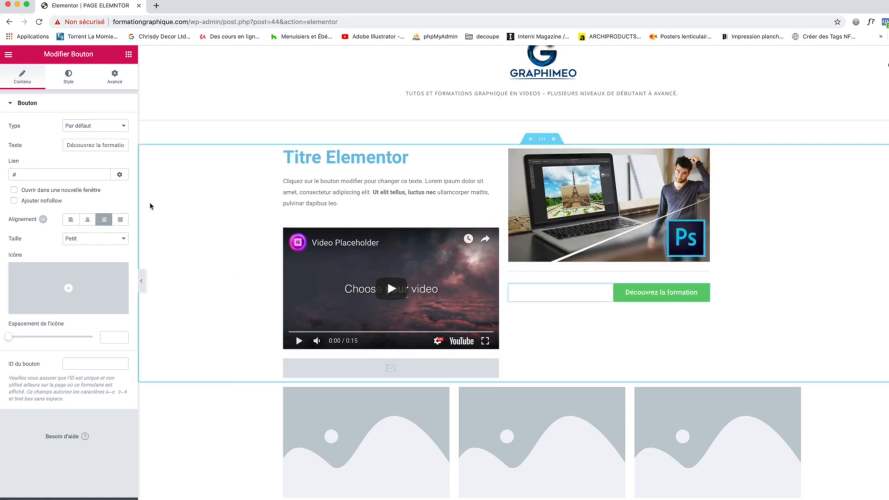
click(120, 219)
click(87, 220)
click(70, 219)
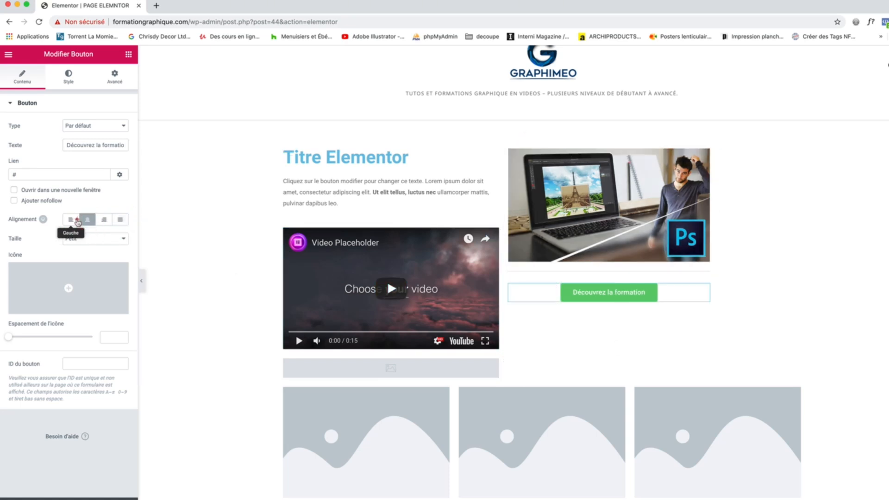
Step: Try the Moyen and Très grand sizes on the button and set its size to Très petit
click(92, 239)
click(92, 246)
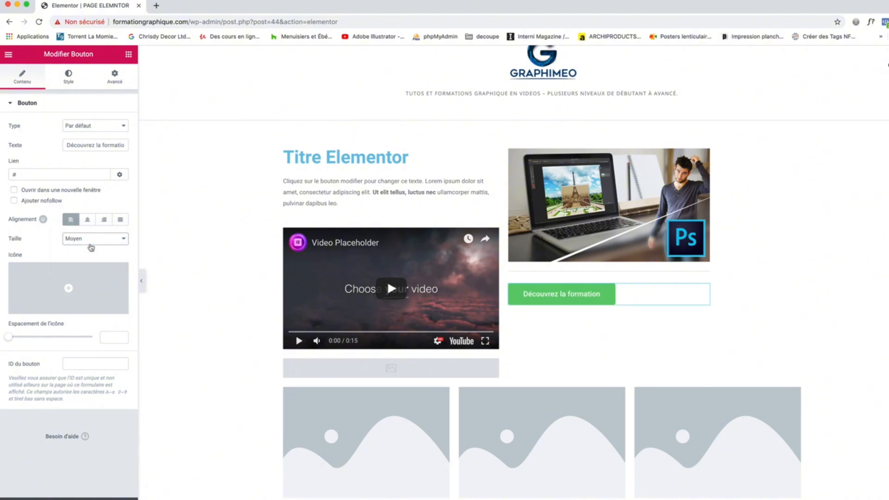
click(93, 241)
click(88, 254)
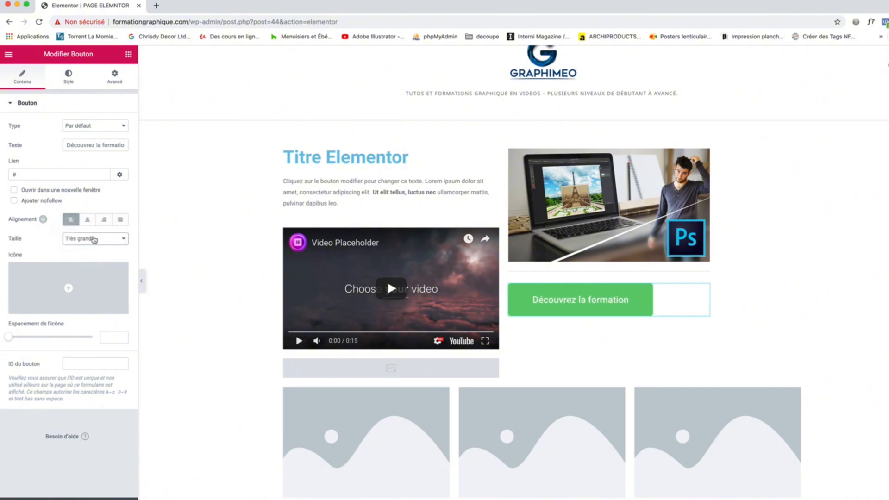
click(93, 239)
click(94, 207)
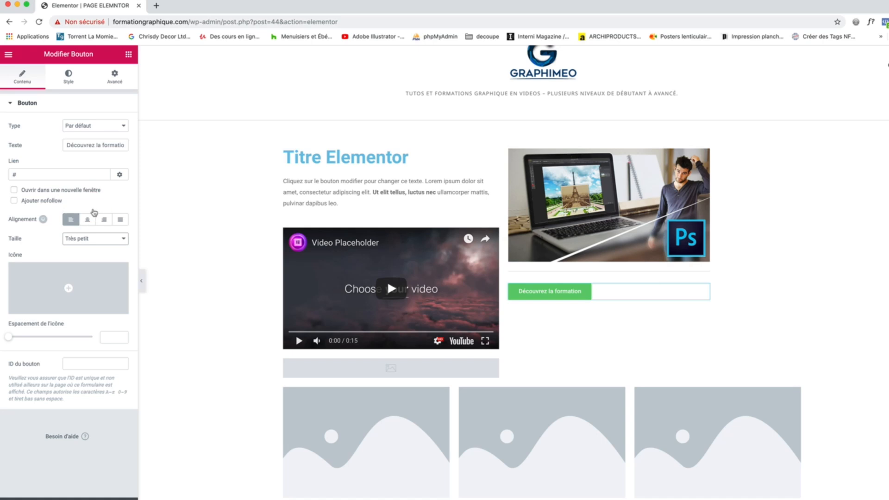
Step: Insert the Edit icon from the icon library into the button
mouse_move(79, 287)
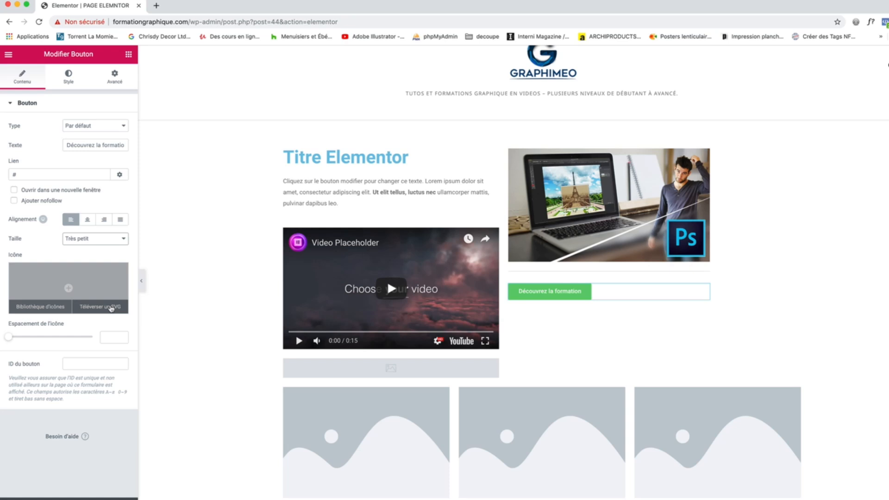
click(32, 307)
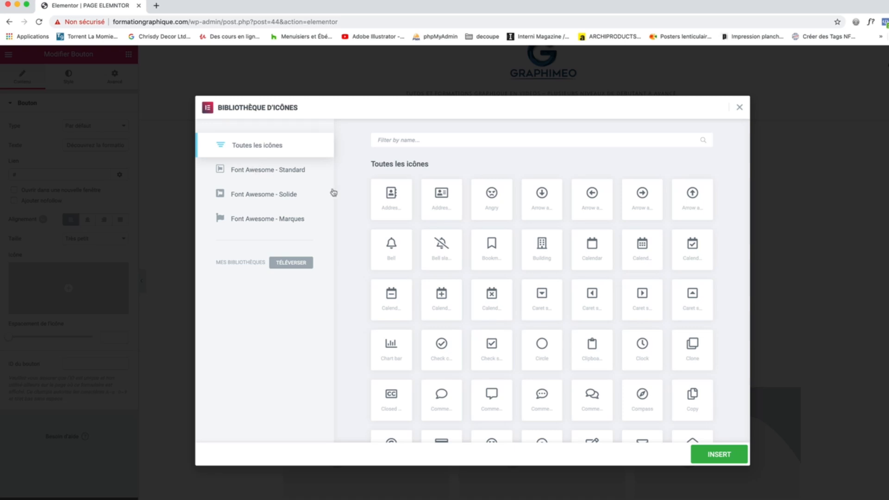
scroll(495, 221, down, 2)
scroll(495, 220, down, 3)
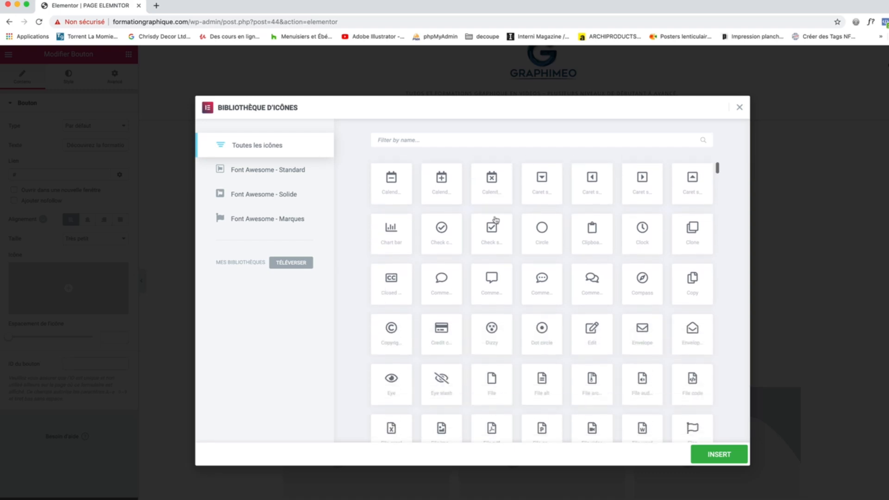
click(591, 292)
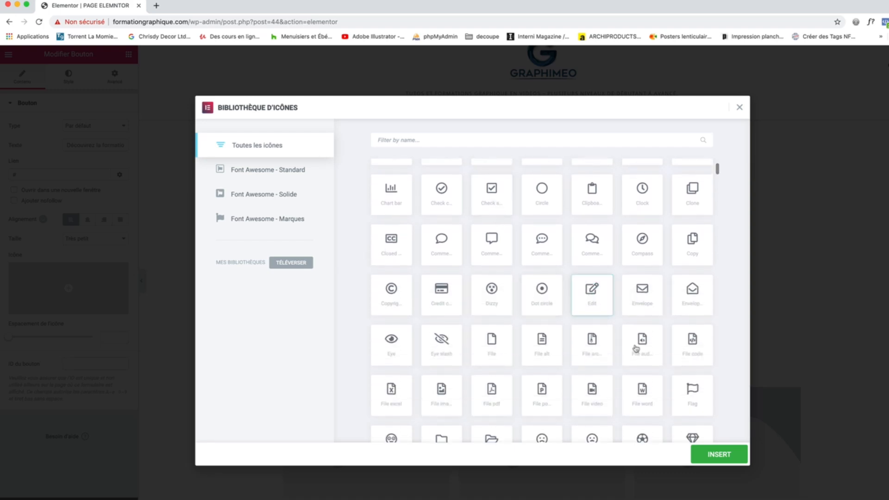
click(719, 454)
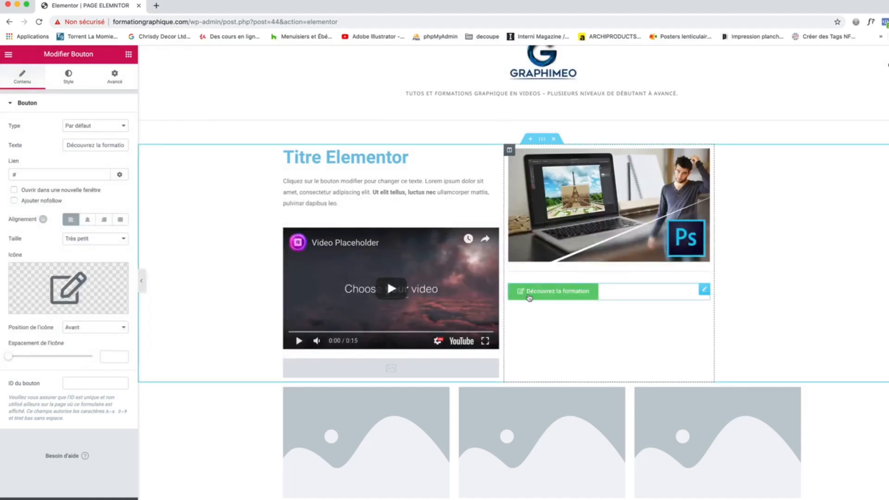
Step: Position the button's icon after the text (Après) and set the icon spacing to 7
click(99, 327)
click(99, 337)
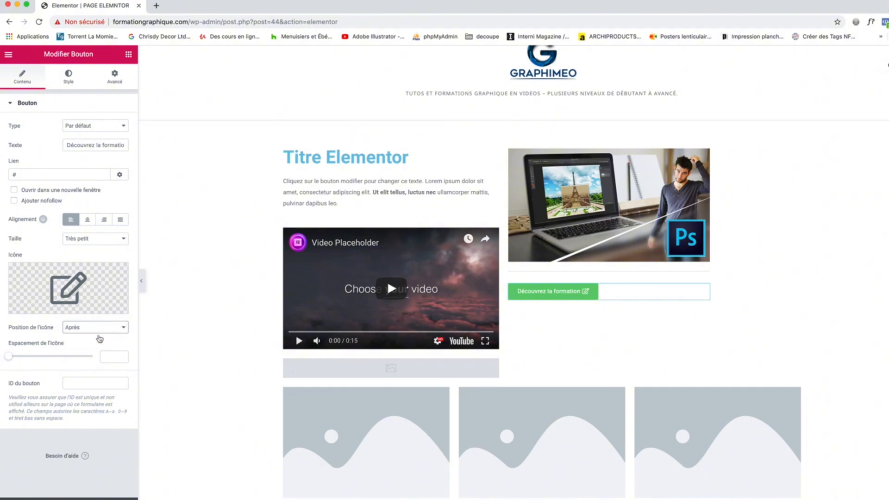
mouse_move(9, 357)
mouse_down()
mouse_move(79, 359)
mouse_move(6, 362)
mouse_move(14, 364)
mouse_up()
drag(10, 357, 22, 359)
Step: Set the button's typography size to 18 px, keeping the font family and weight at Par défaut
click(68, 77)
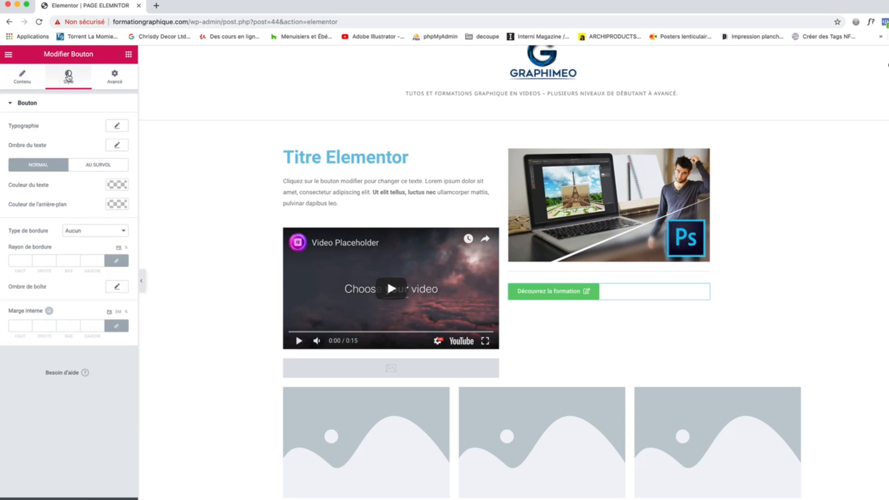
click(119, 125)
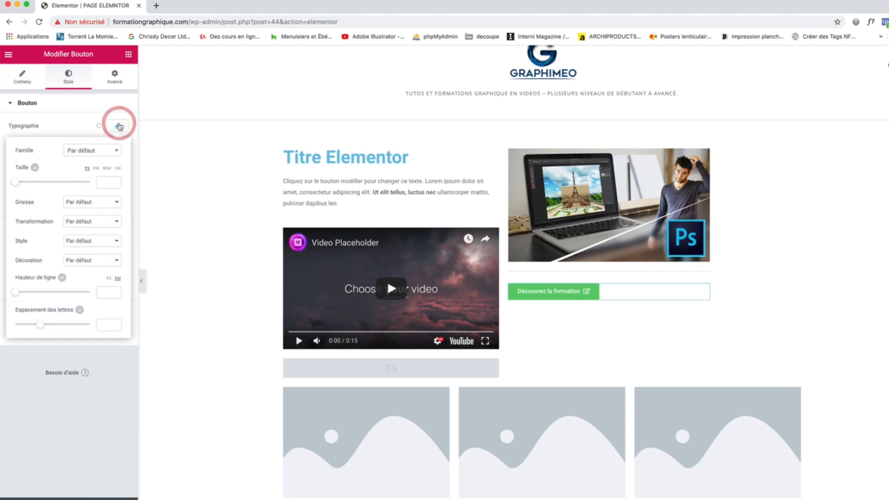
click(104, 152)
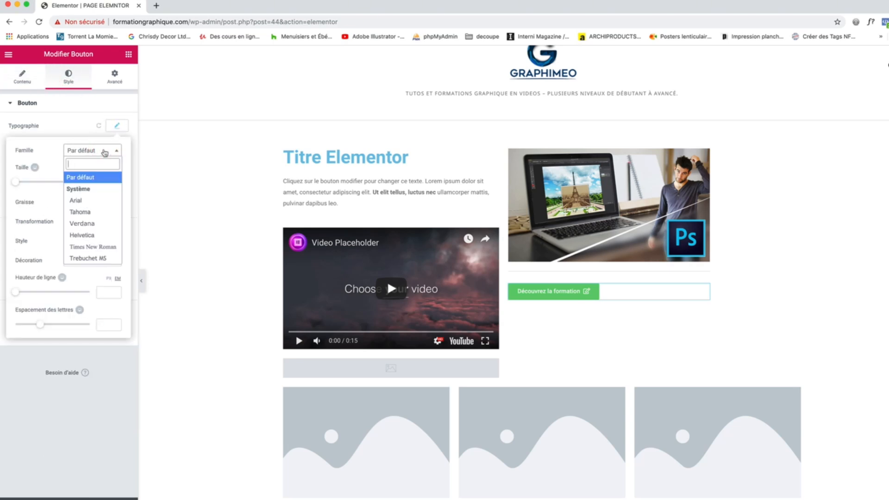
click(105, 151)
mouse_move(17, 181)
mouse_down()
mouse_move(32, 183)
mouse_move(24, 184)
mouse_up()
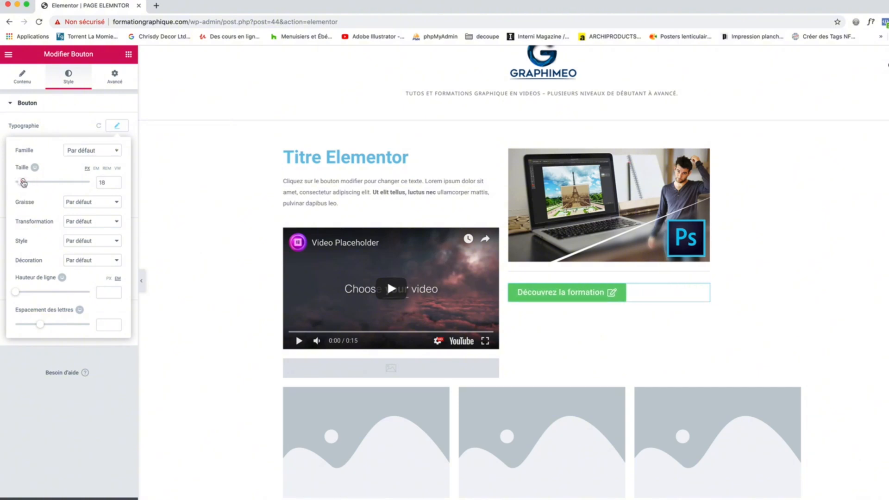
click(80, 202)
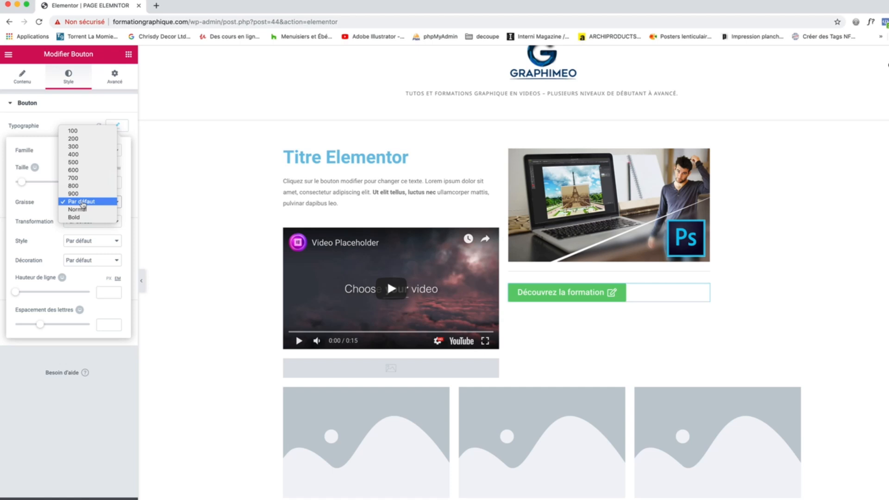
click(82, 203)
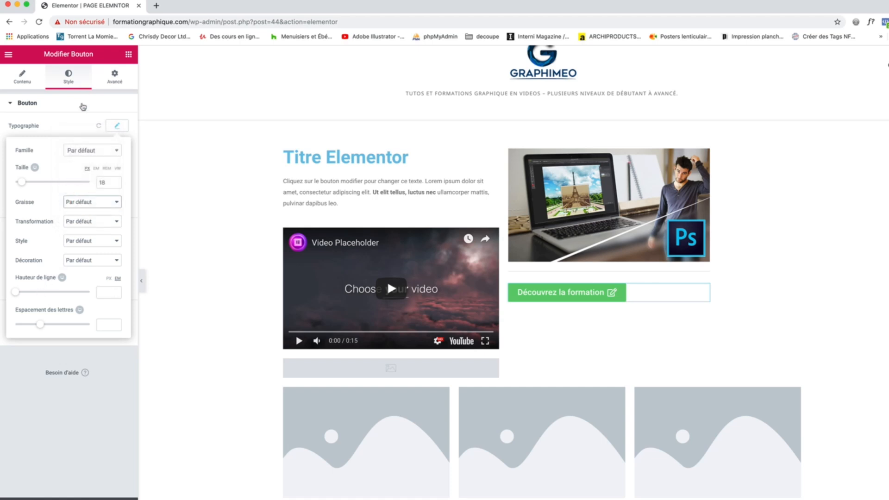
Step: Check the button's advanced settings and set the button type to Info
click(111, 75)
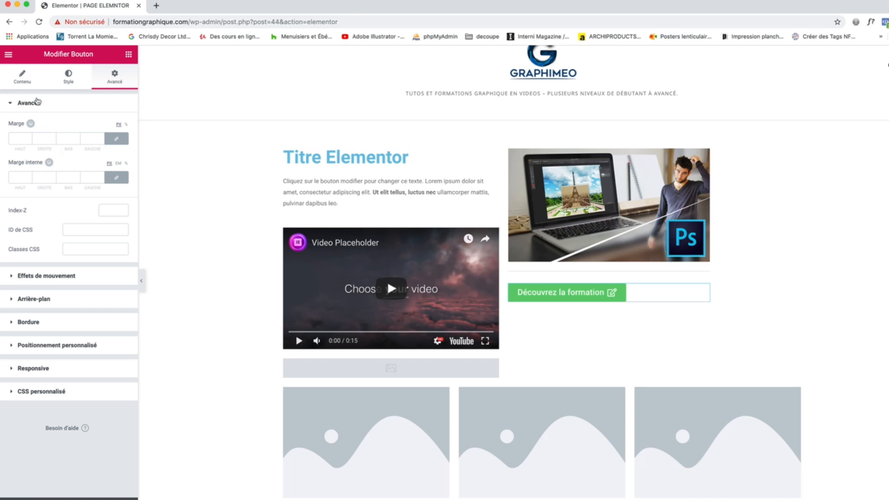
click(24, 82)
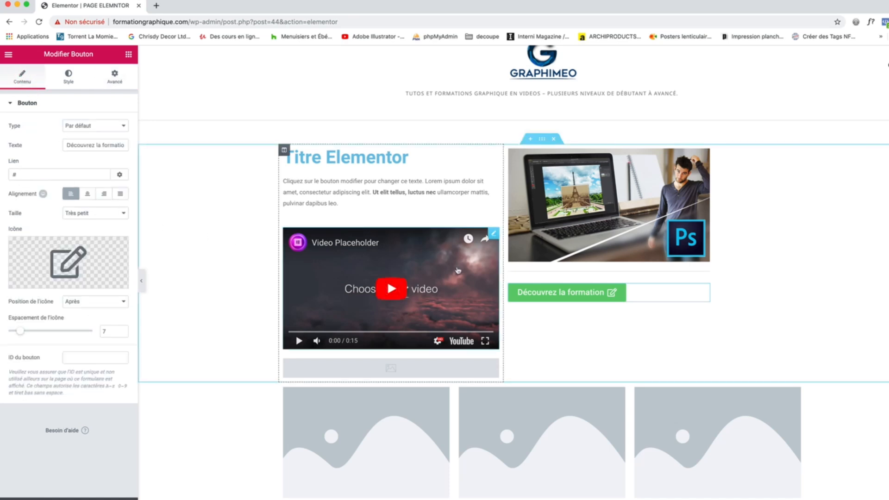
click(85, 124)
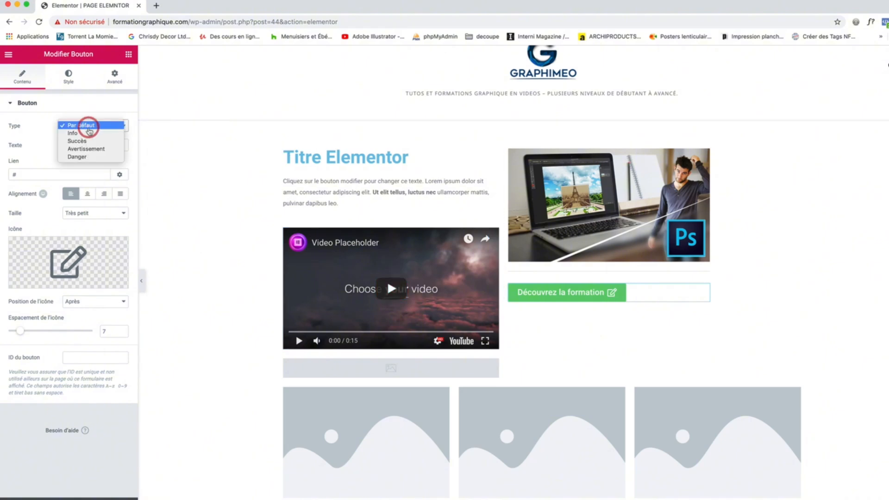
click(90, 133)
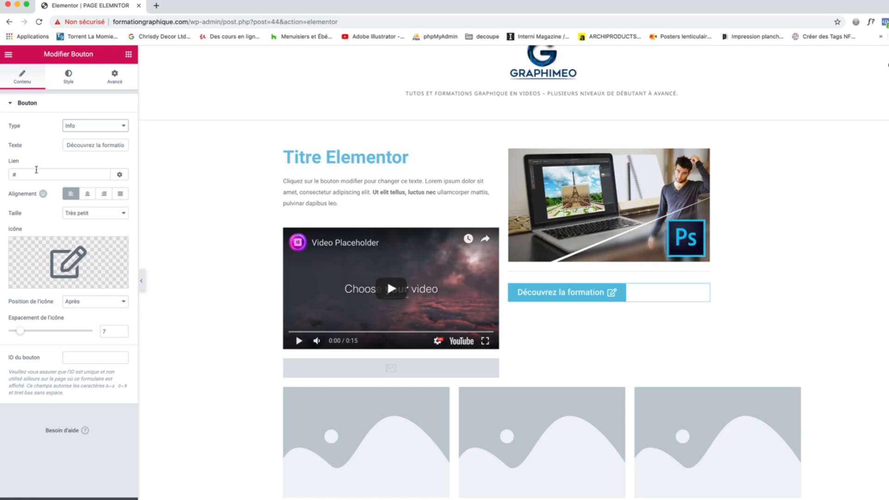
click(14, 175)
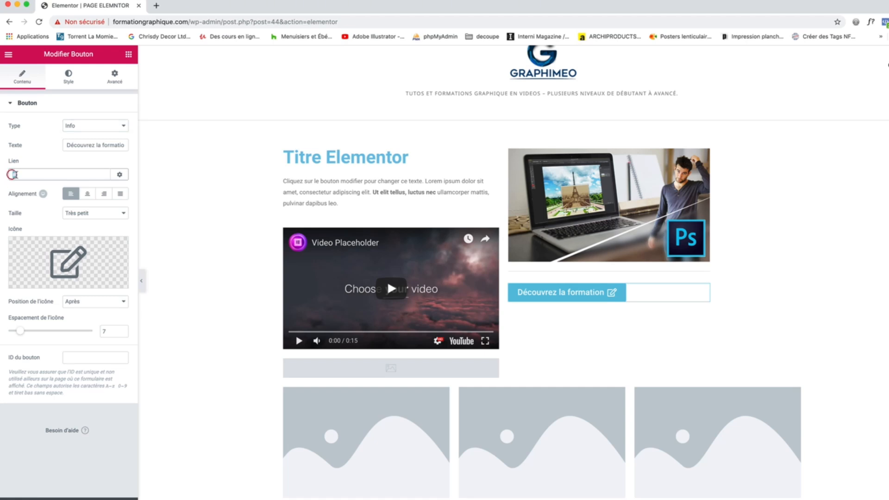
double_click(15, 174)
text(http://www.fom)
key(BackSpace)
text(rmation)
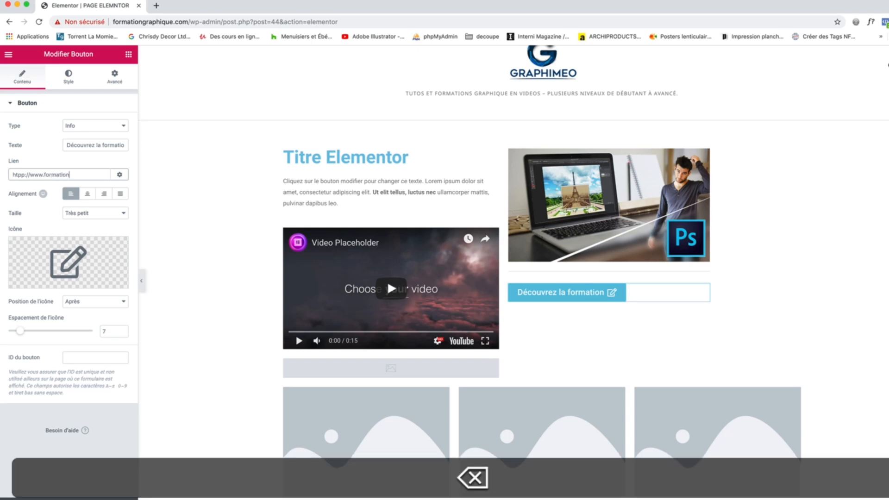
text(graphiq)
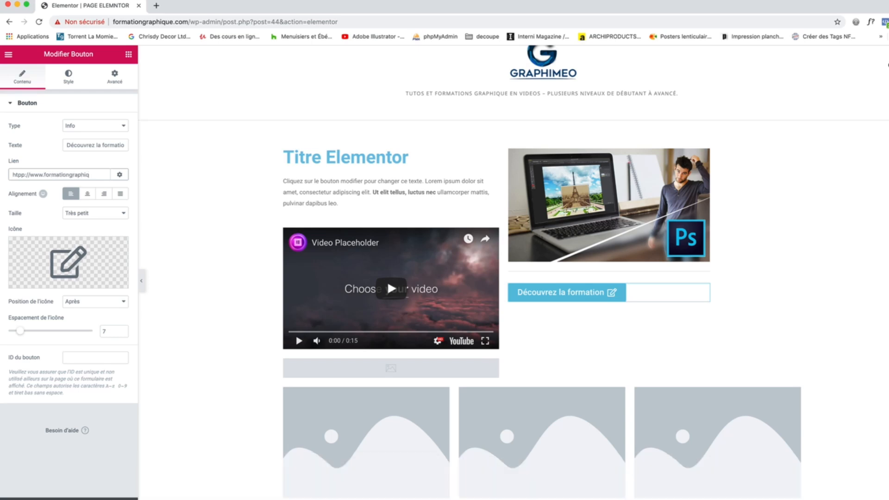
text(ue.com/)
text(formationphotoshop)
key(Return)
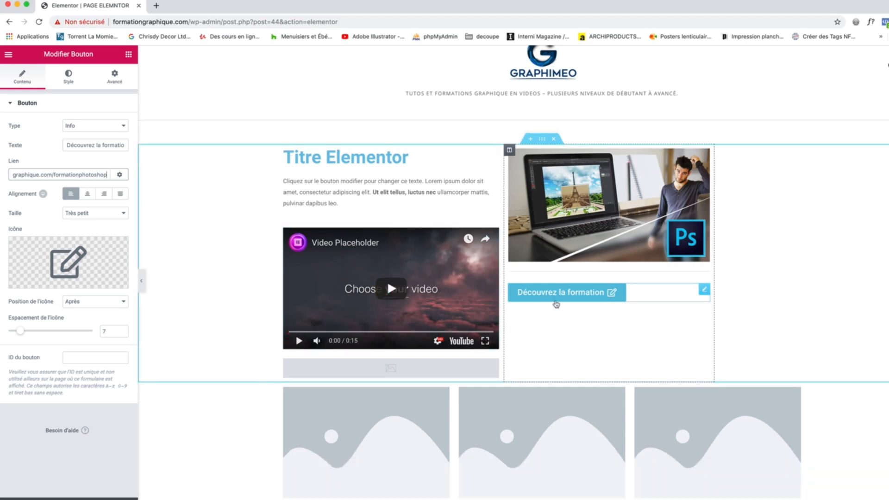
click(528, 180)
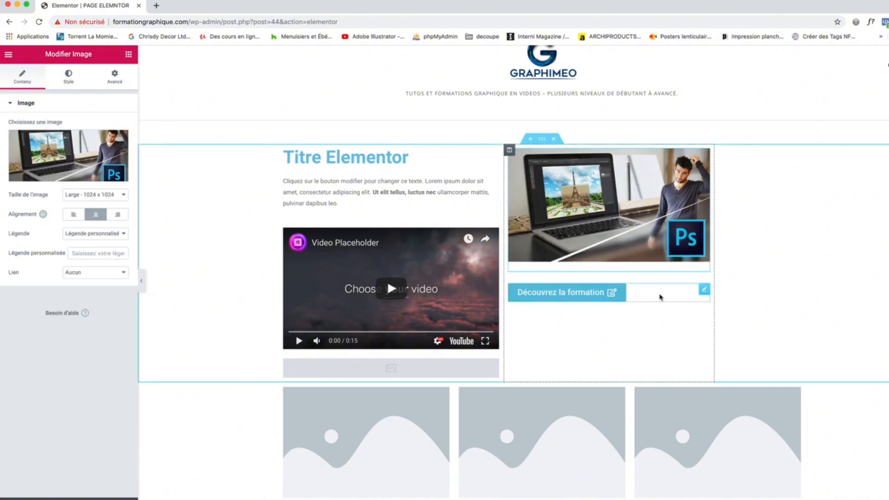
click(661, 297)
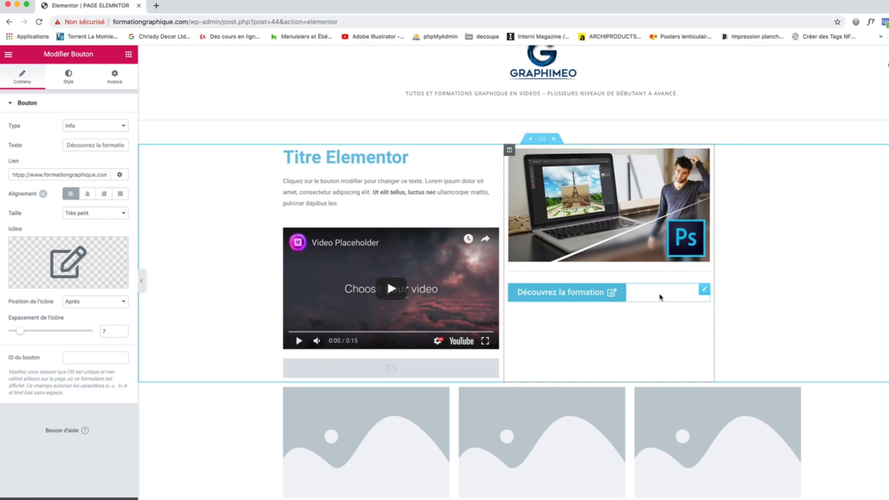
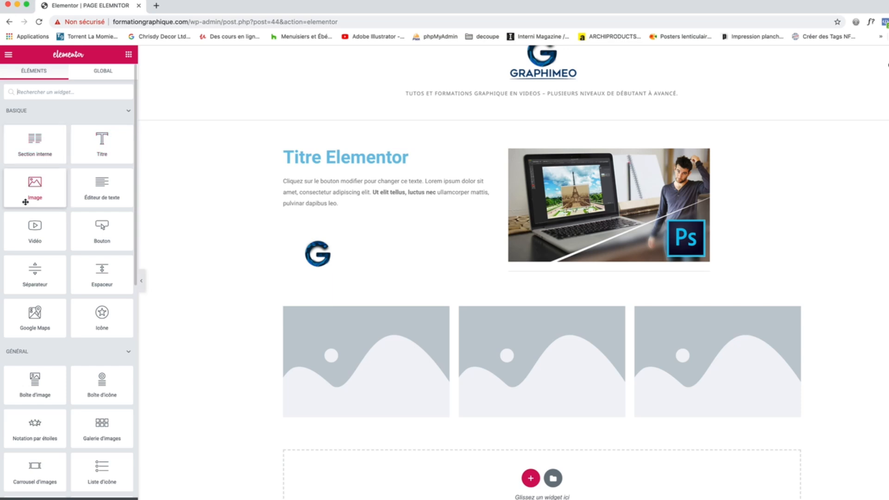
Step: Remove the G logo picture from the image widget below the text paragraph
click(494, 235)
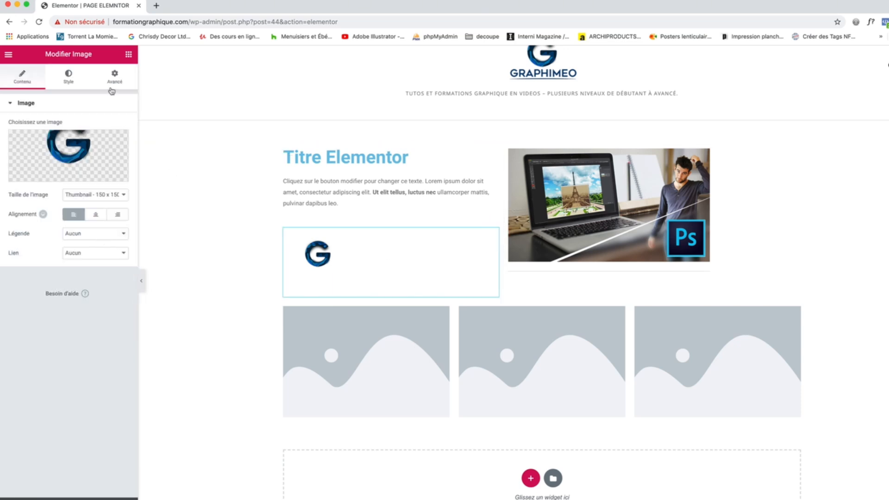
mouse_move(112, 163)
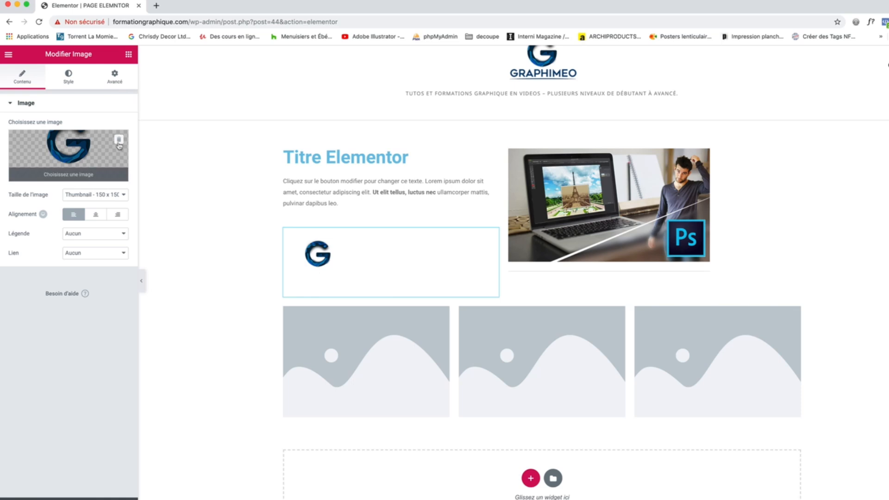
click(119, 139)
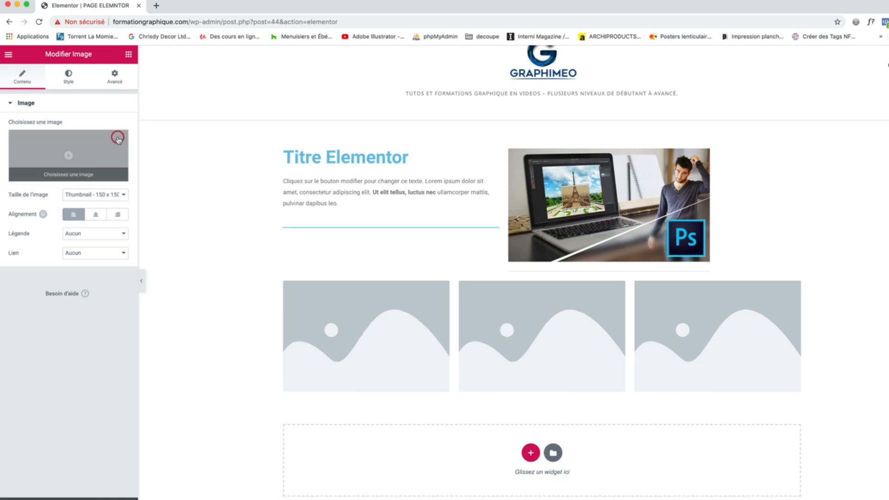
click(128, 54)
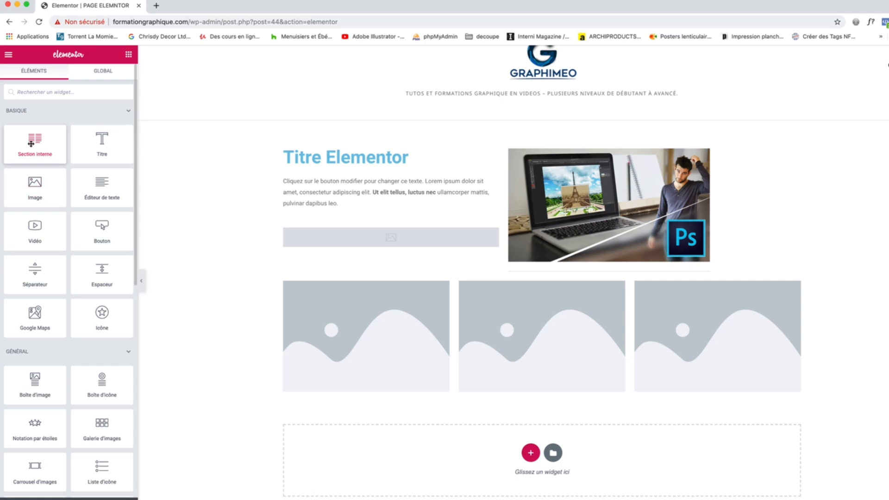
drag(35, 139, 358, 232)
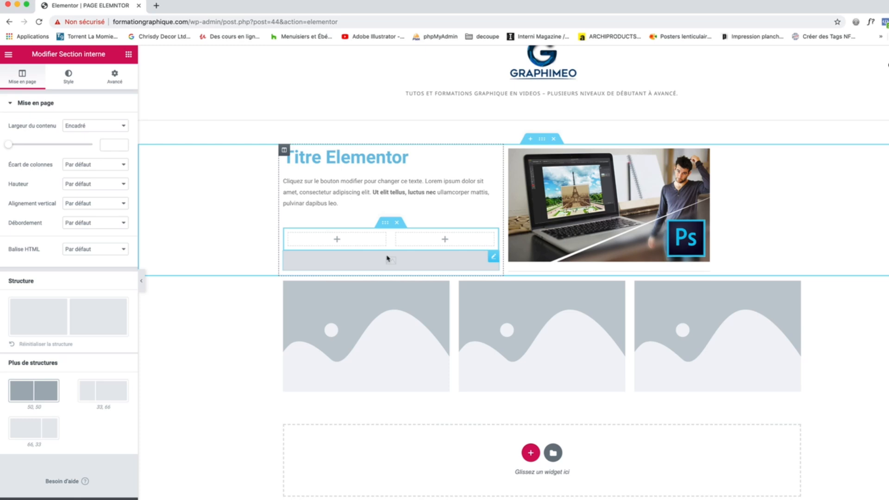
click(398, 223)
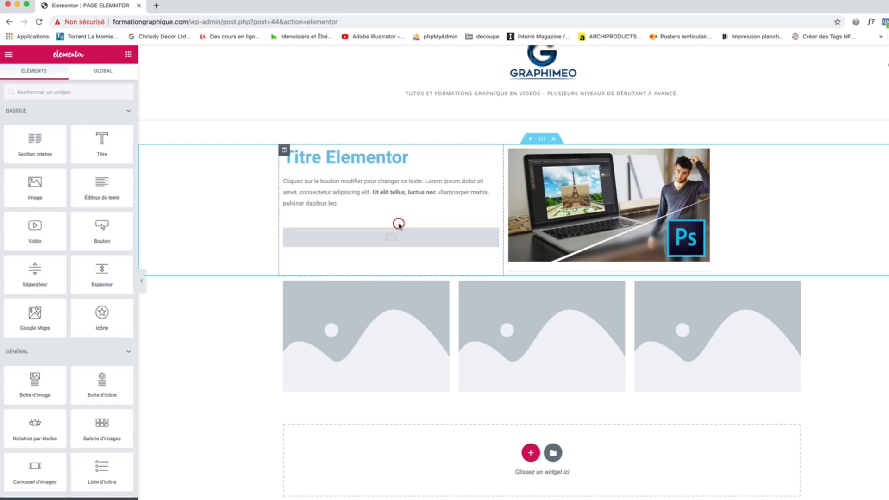
Step: Add a Vidéo widget between the text paragraph and the empty image widget
click(458, 242)
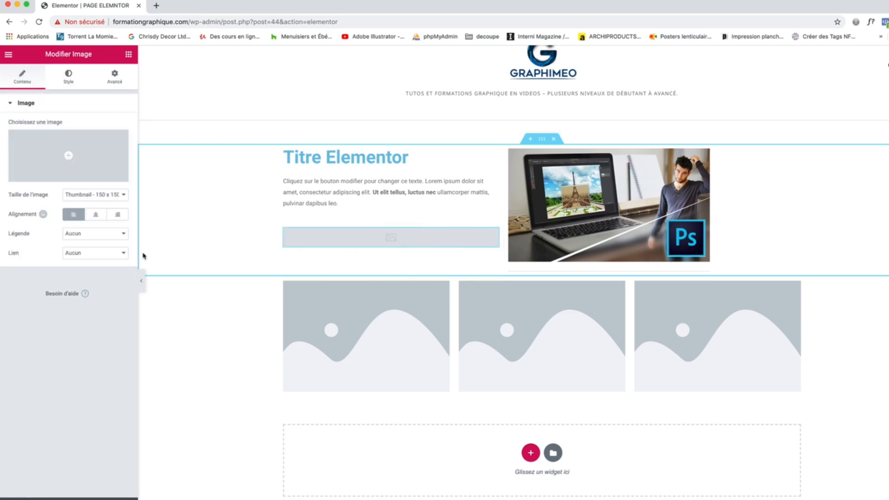
click(130, 57)
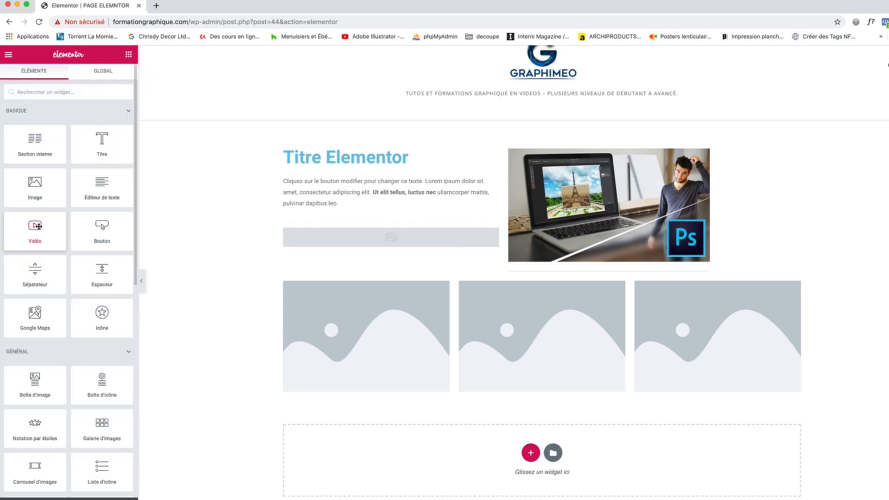
drag(46, 229, 331, 231)
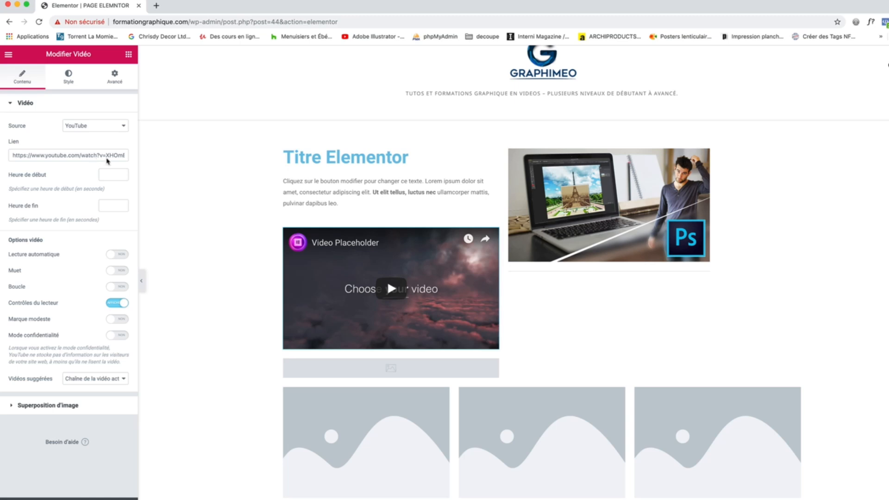
Step: Try Auto-hébergée as the video source, return it to YouTube, and leave suggested videos on Chaîne de la vidéo actuelle
click(97, 126)
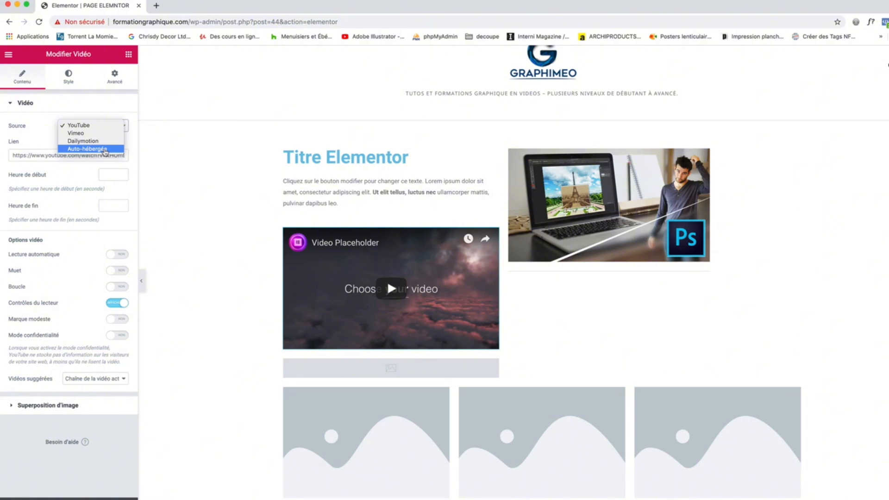
click(105, 150)
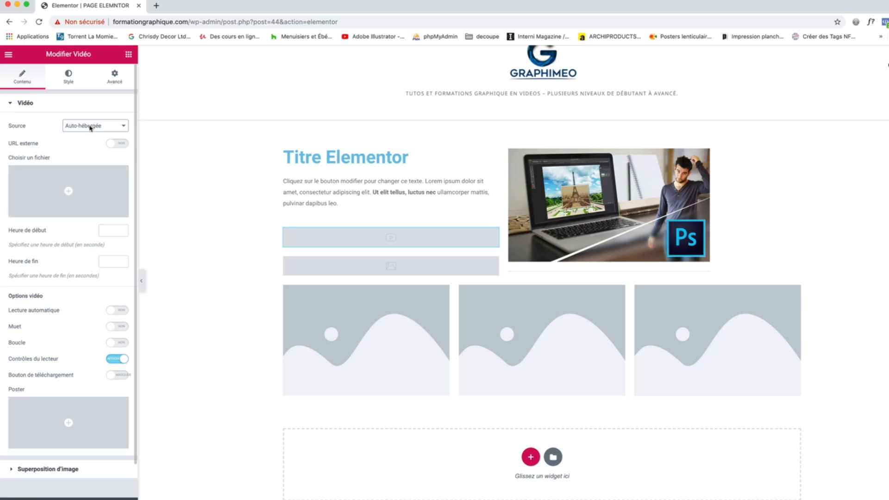
click(88, 126)
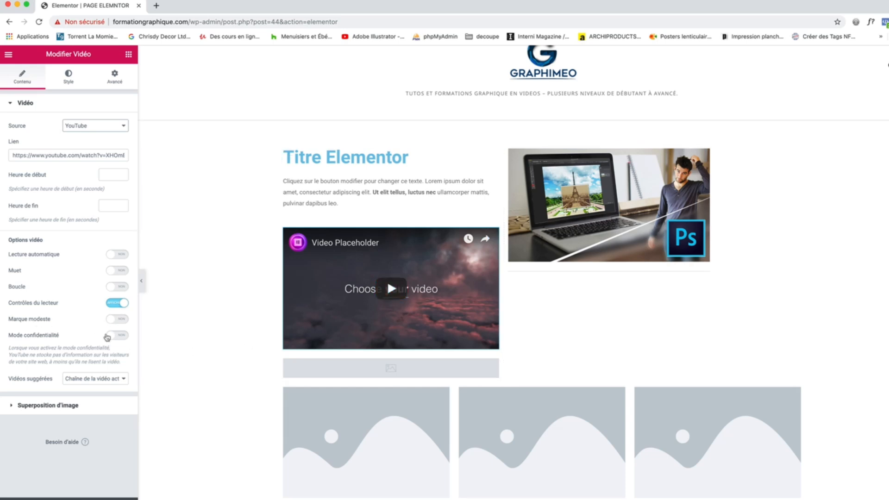
click(93, 386)
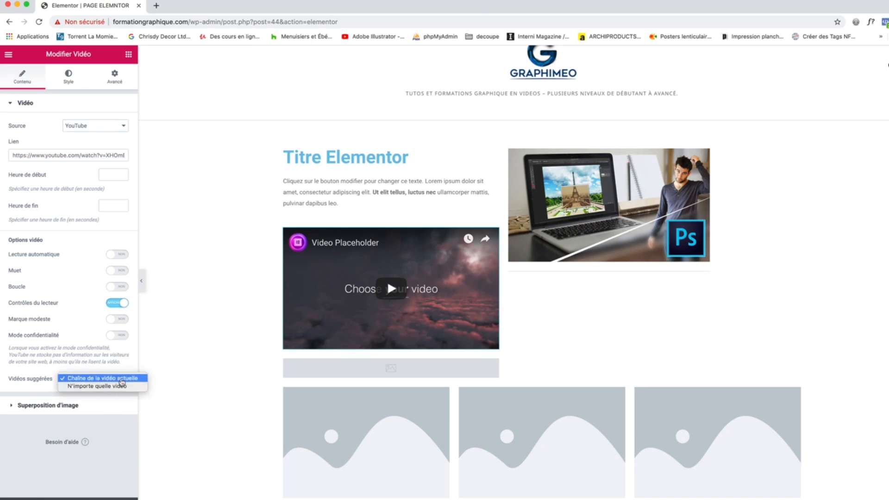
click(121, 379)
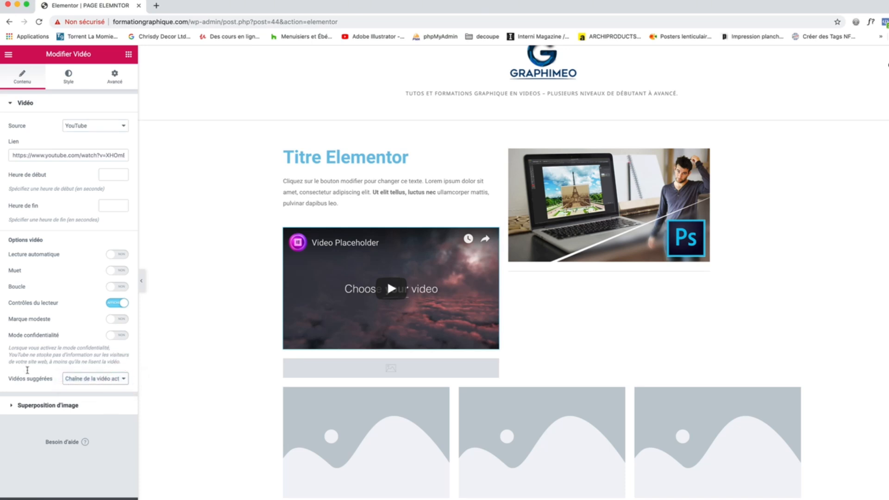
Step: Enable the video's image overlay and insert the laptop picture with the Photoshop logo from the media library
click(7, 409)
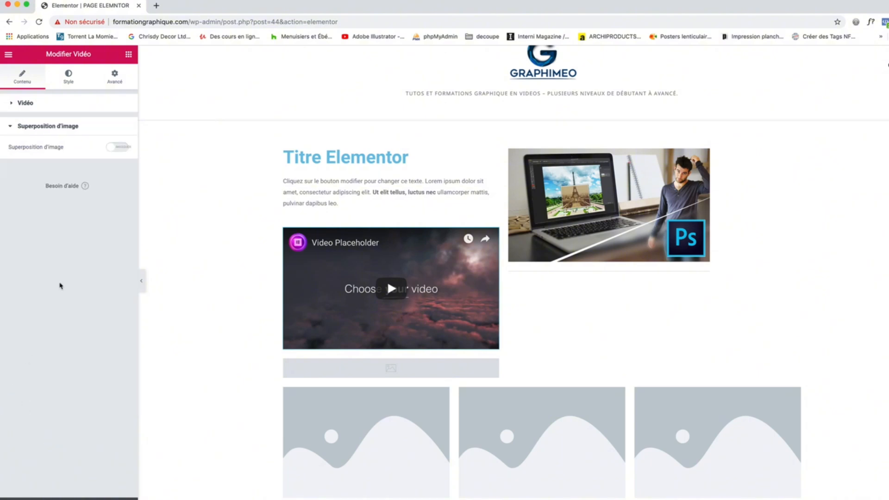
click(118, 147)
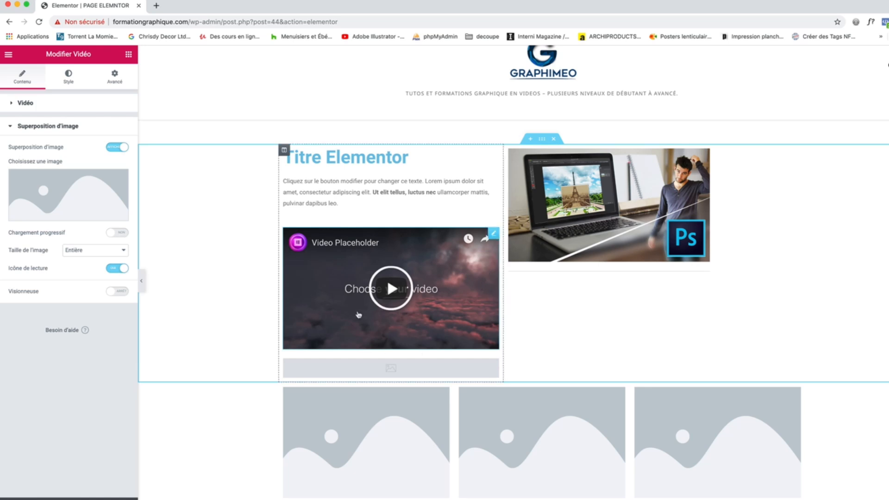
click(77, 208)
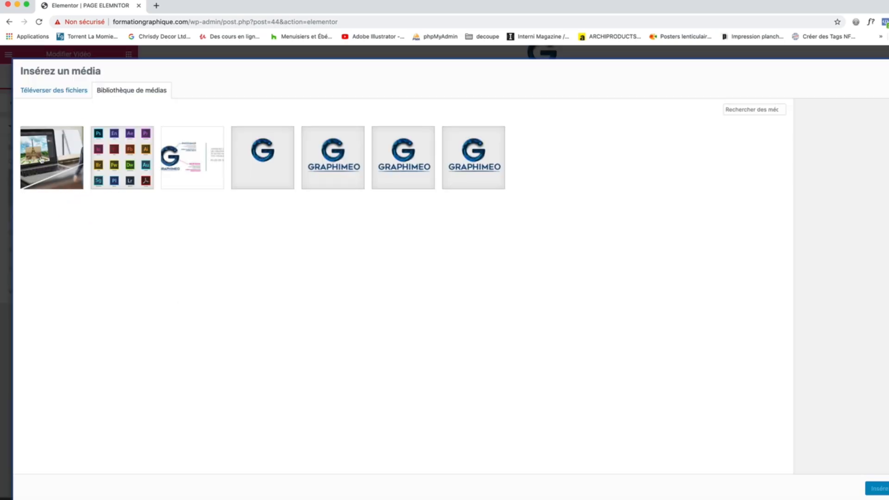
click(41, 160)
click(881, 489)
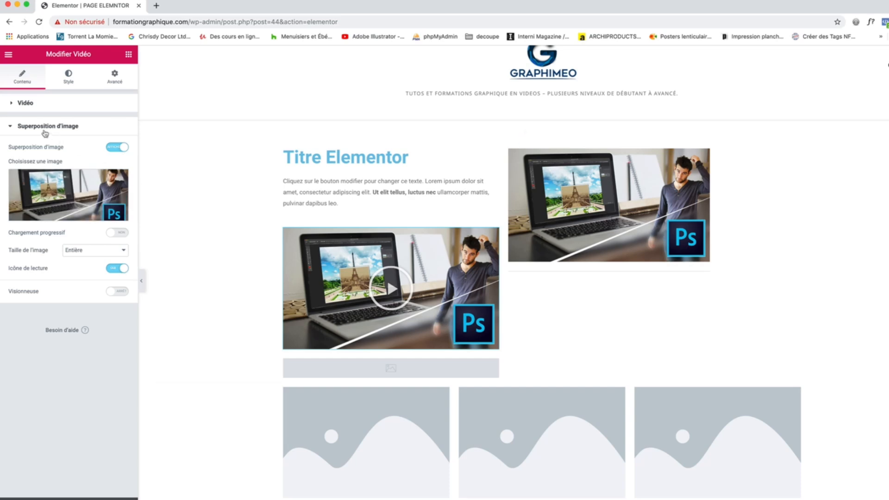
Step: Try the Thumbnail - 150 x 150 and Cocktail-popular-post - 75 x 75 sizes on the overlay image, and restore Entière
click(83, 253)
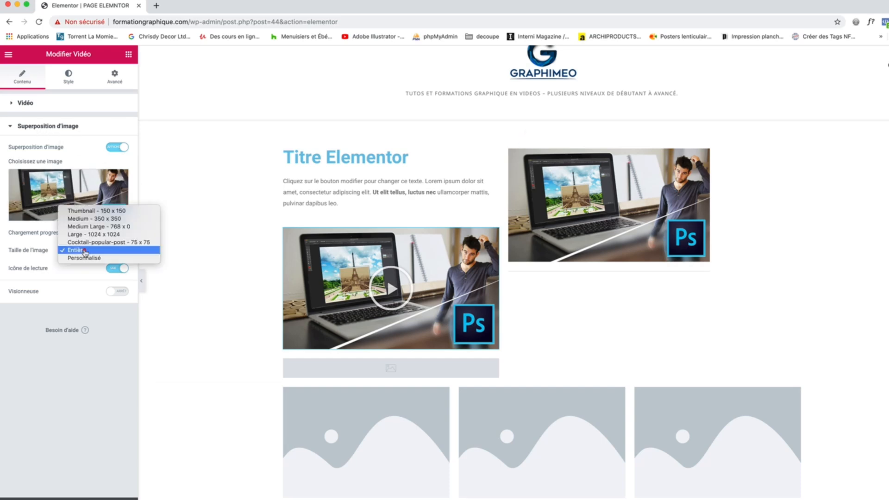
click(92, 211)
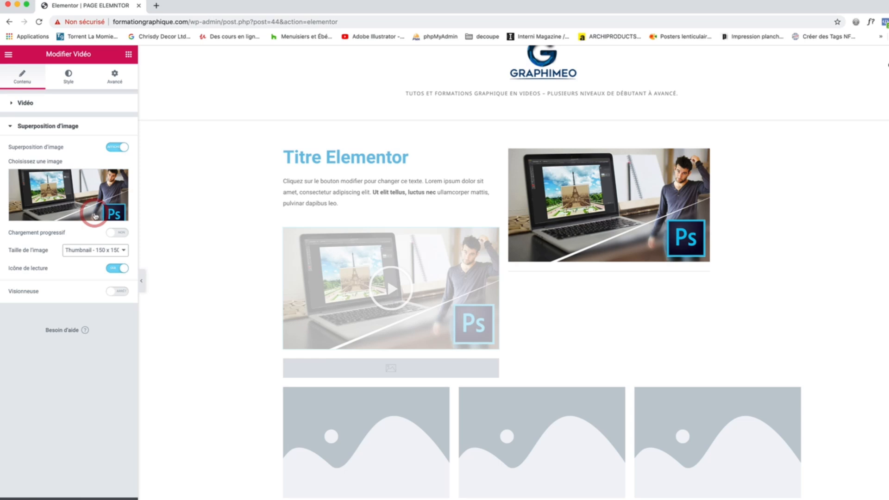
click(88, 251)
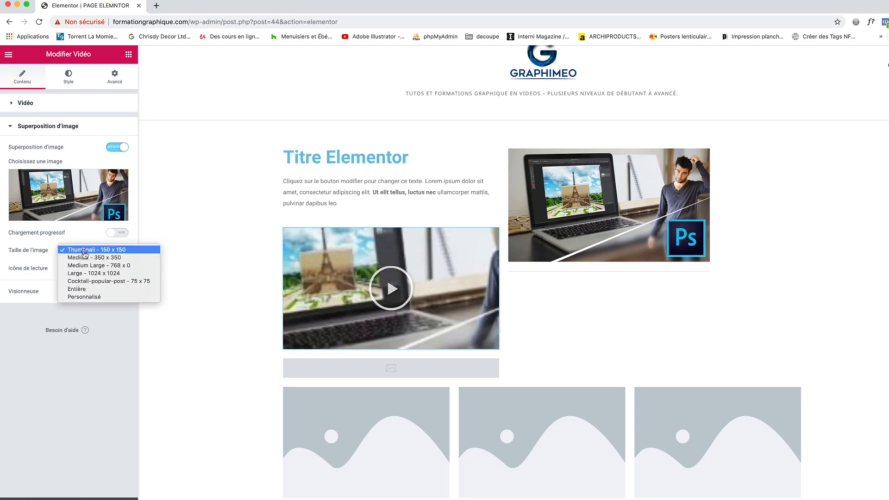
click(100, 281)
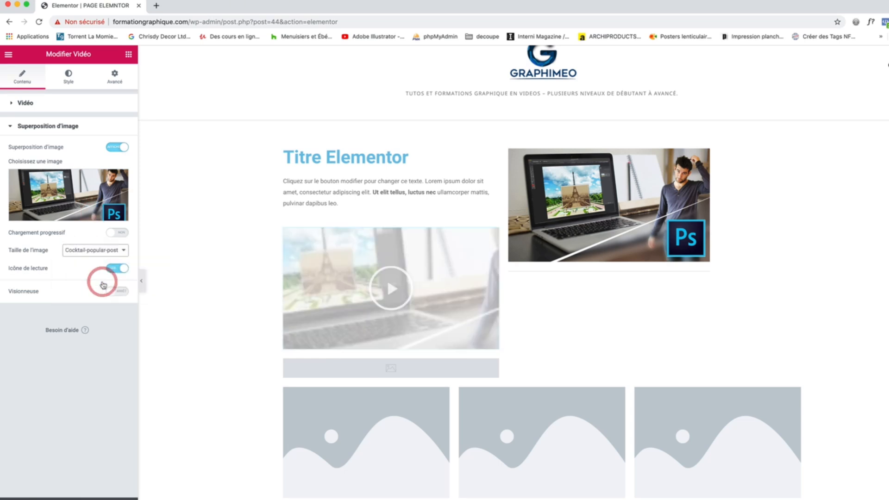
click(85, 251)
click(88, 258)
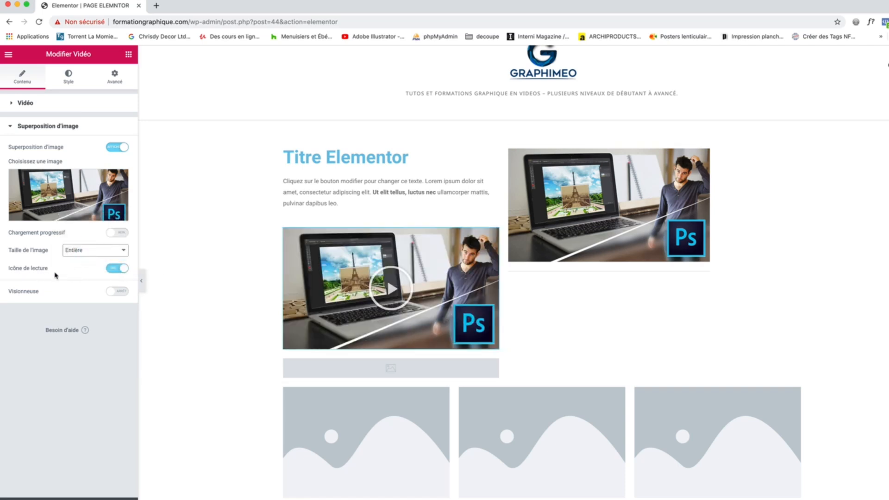
Step: Turn the overlay's play icon off and back on, and its Visionneuse option on and back off
click(117, 269)
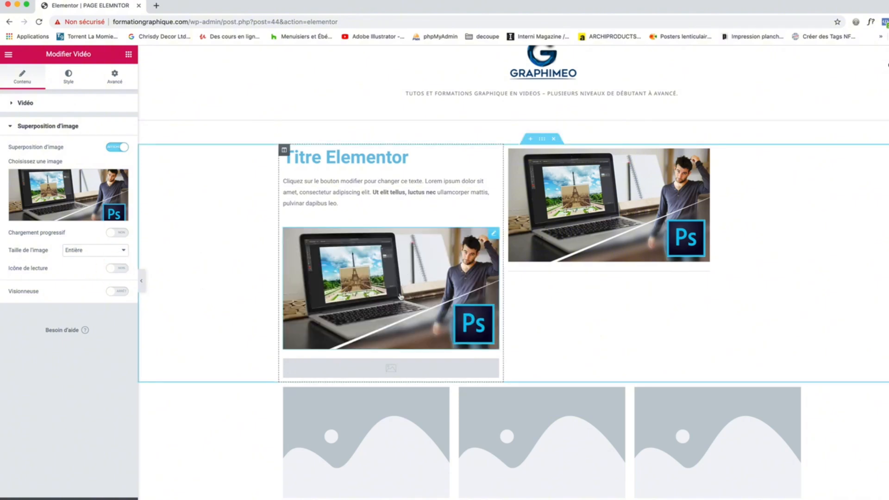
click(116, 268)
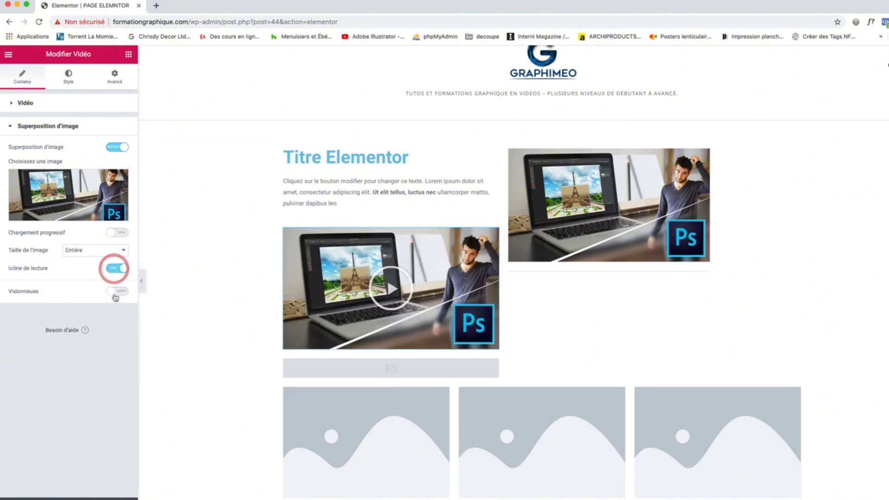
click(117, 292)
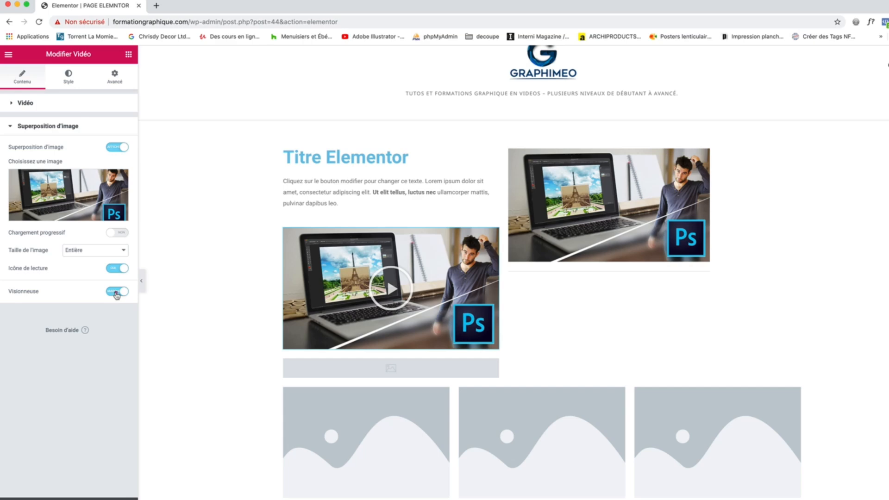
click(117, 291)
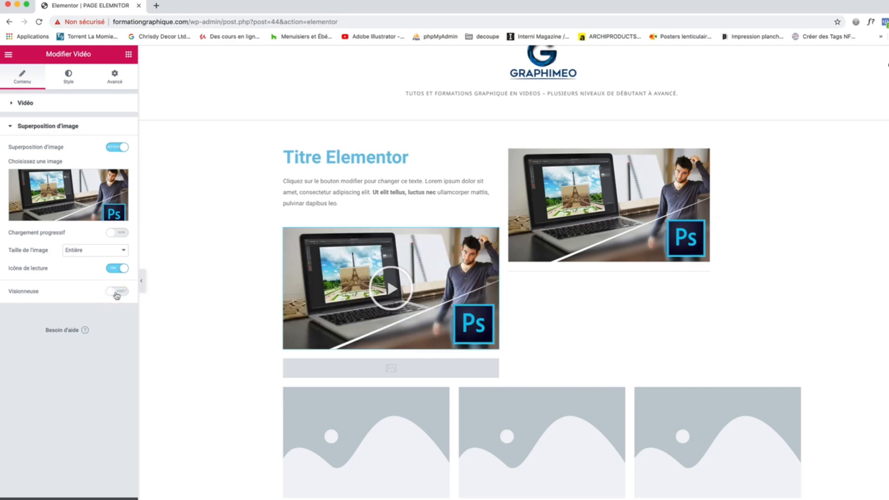
Step: Review the video widget's Style, Avancé and Contenu settings
click(67, 75)
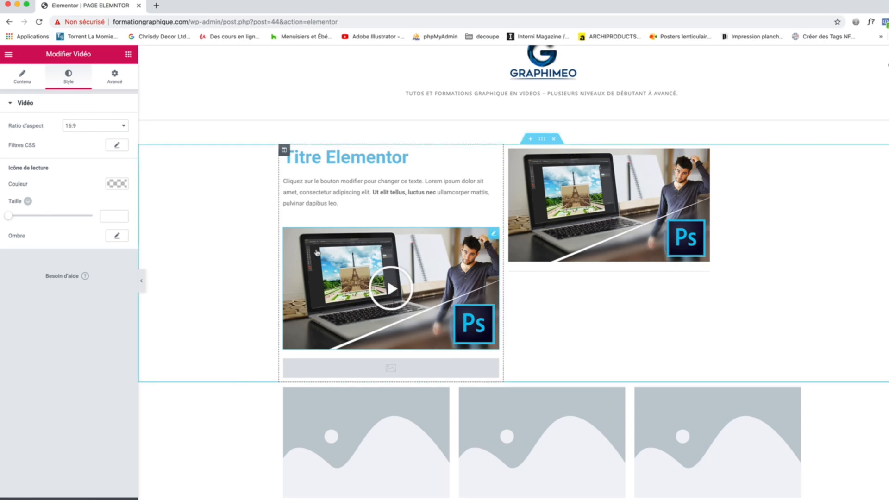
click(118, 87)
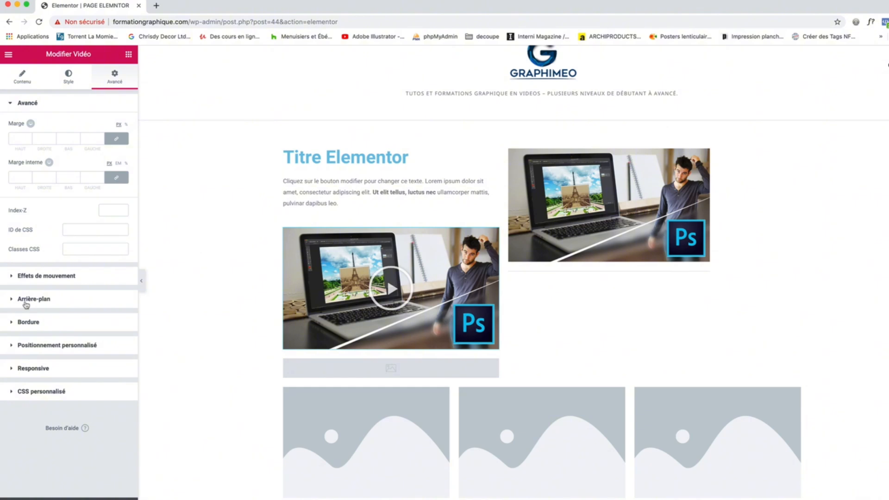
click(26, 79)
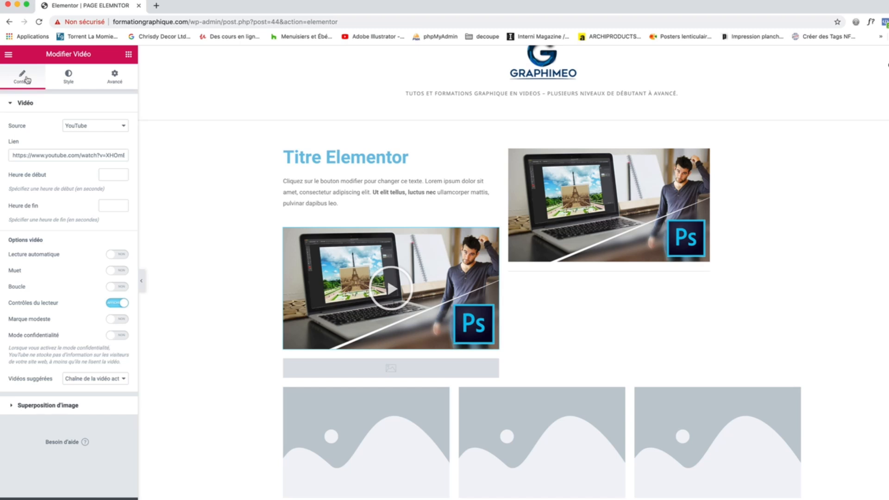
click(128, 55)
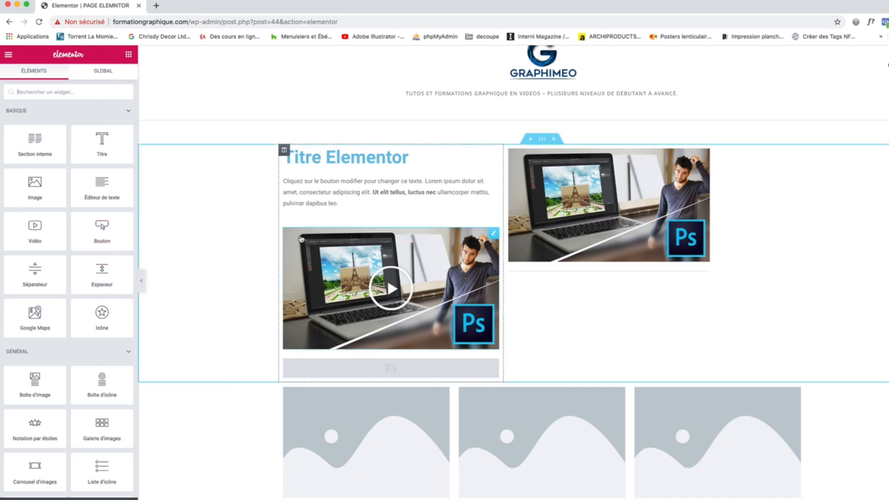
click(341, 258)
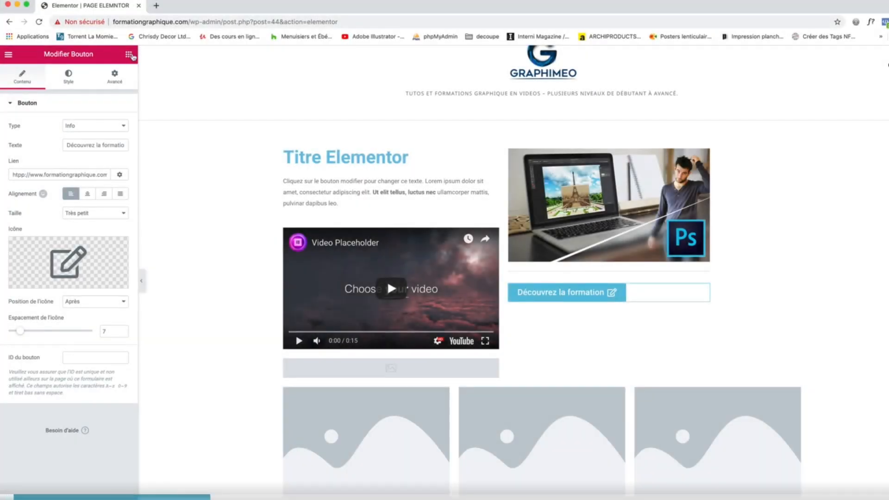
Step: Insert a Séparateur widget above the Découvrez la formation button and open its settings
click(131, 56)
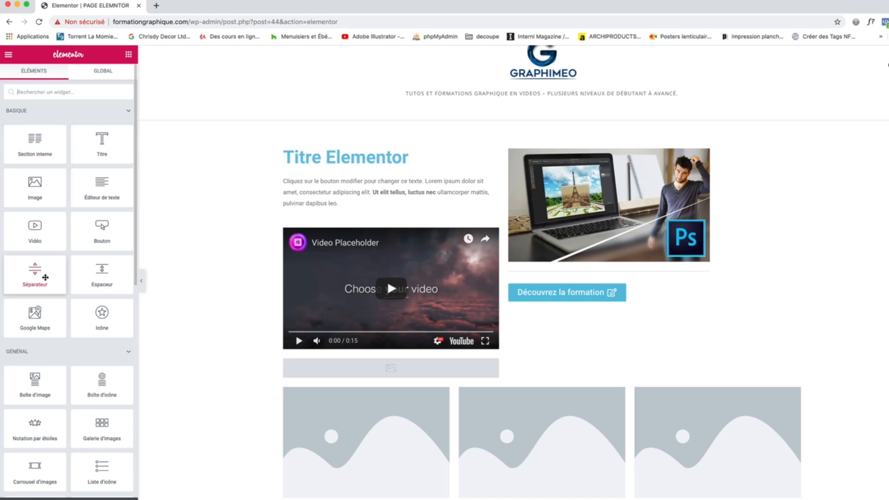
drag(45, 277, 556, 287)
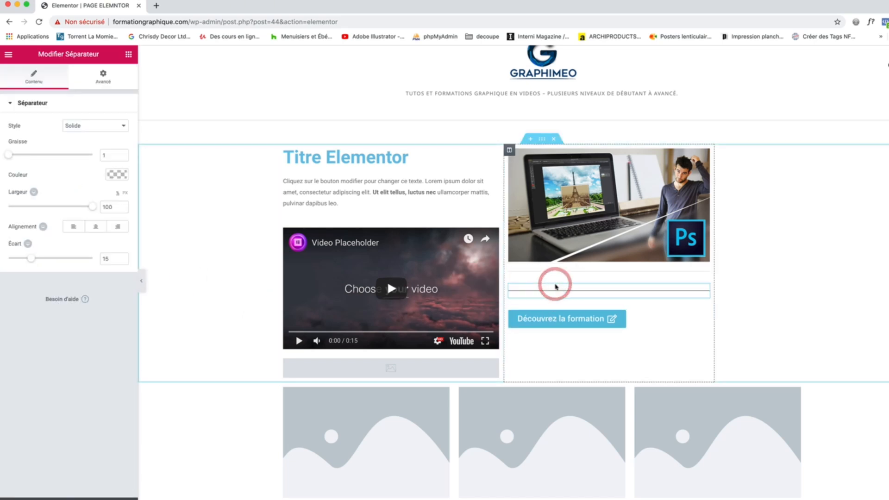
click(704, 291)
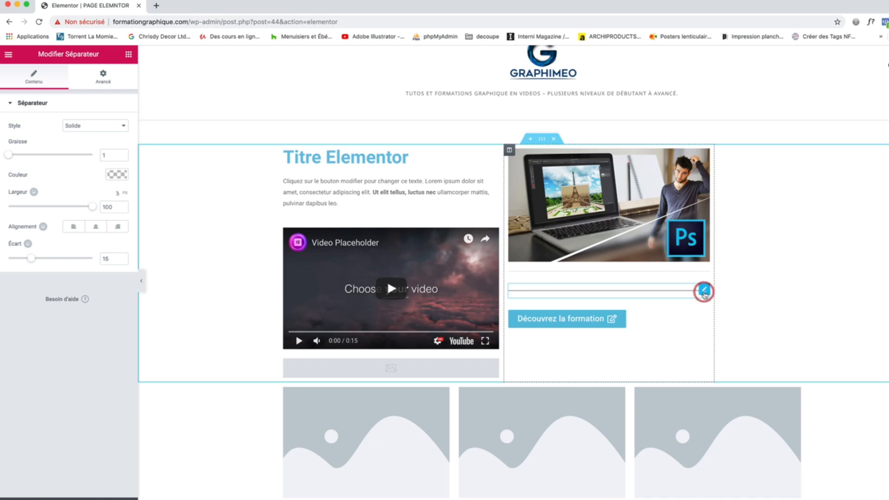
Step: Try the Double line style on the new separator, followed by Pointillés
click(95, 126)
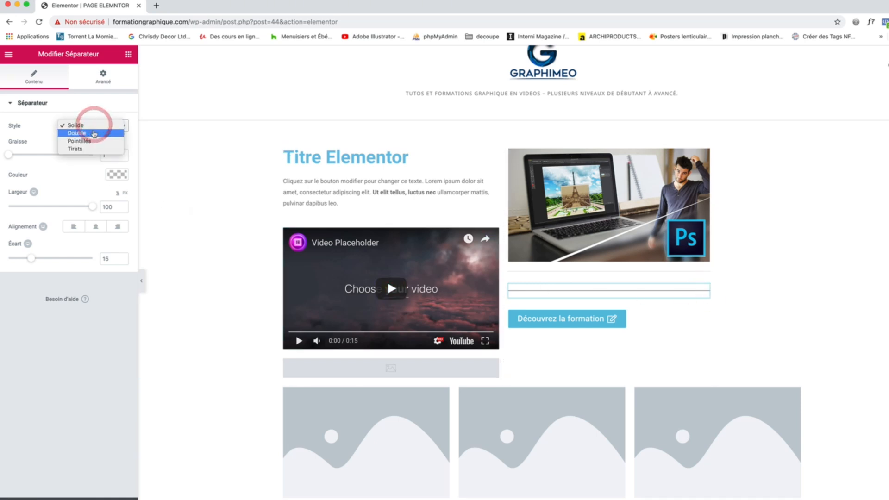
click(94, 134)
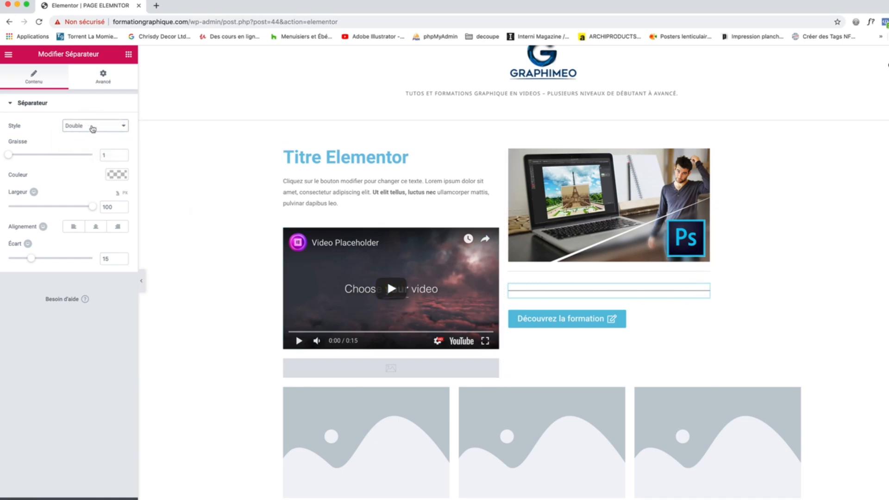
click(93, 128)
click(92, 133)
Step: Format the separator with weight 2, width 65, centred alignment, a gap of 18 and the Solide style
drag(9, 156, 18, 157)
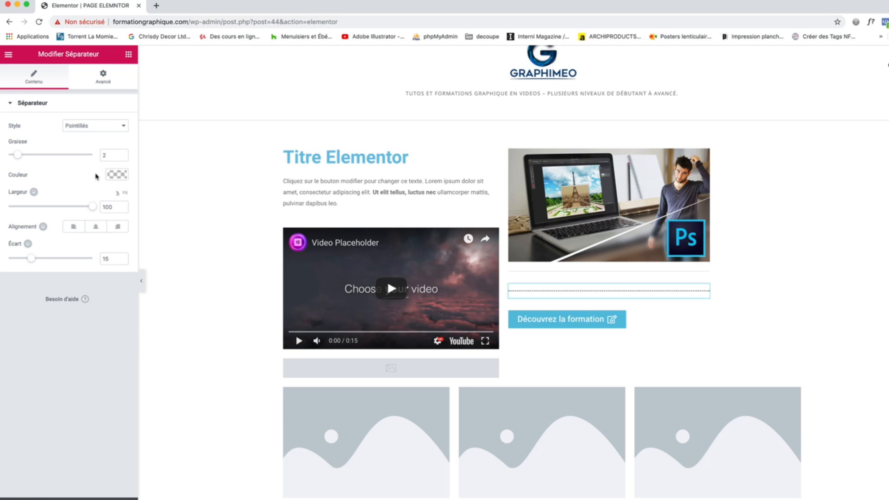
drag(94, 210, 64, 208)
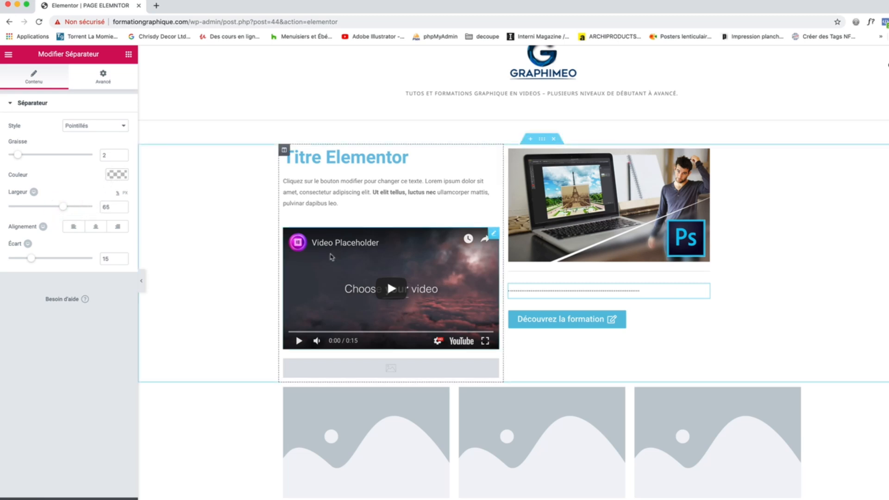
click(96, 228)
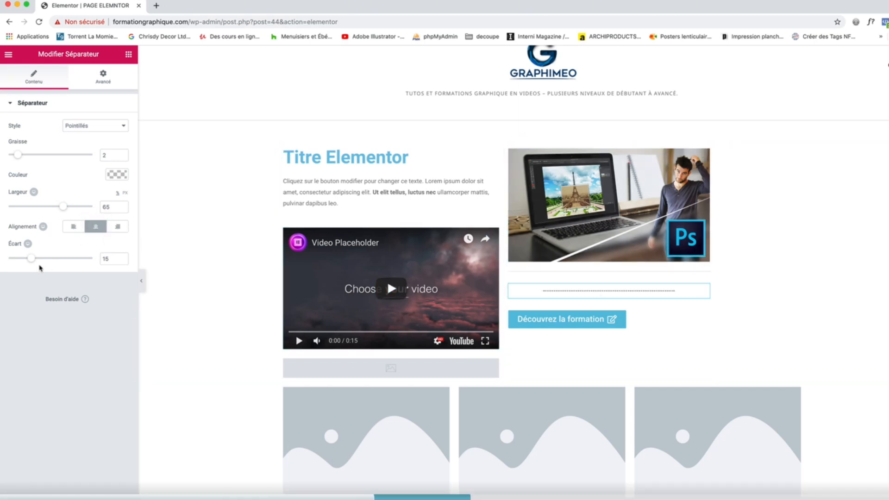
mouse_move(31, 259)
mouse_down()
mouse_move(84, 261)
mouse_move(1, 259)
mouse_move(36, 259)
mouse_up()
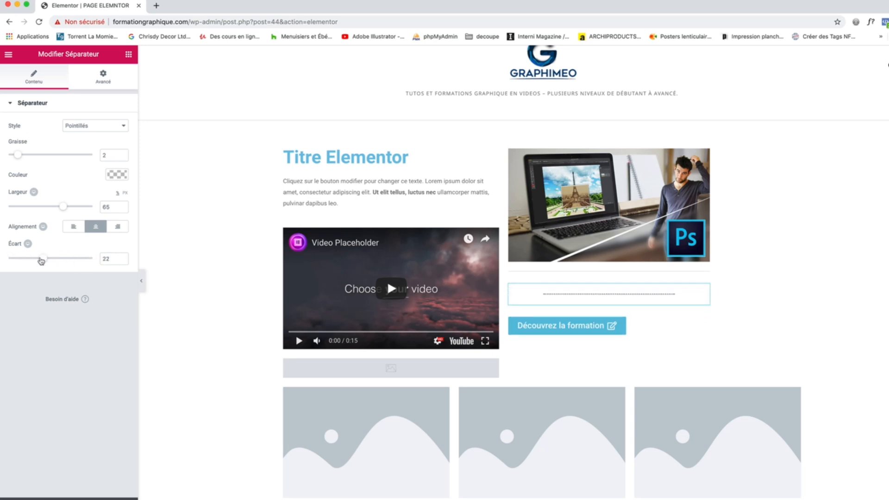
click(79, 127)
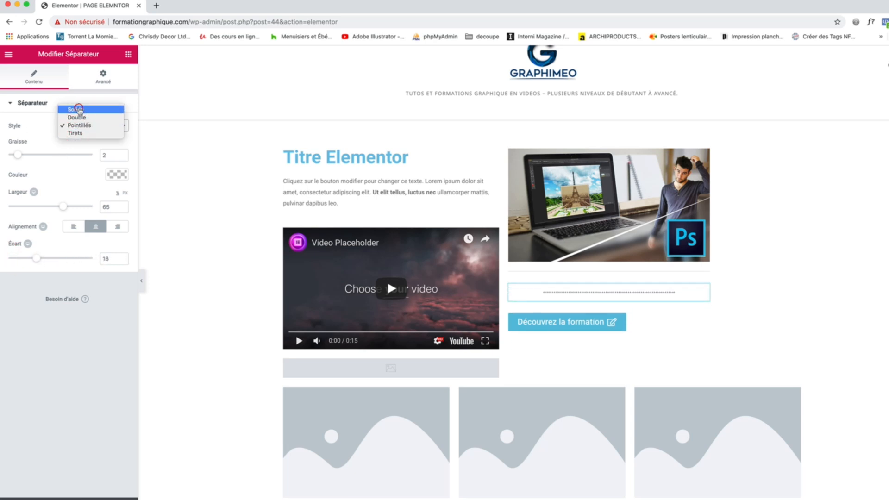
click(79, 110)
Step: Insert an Espaceur widget between the text and the video and set its space to 10
click(128, 55)
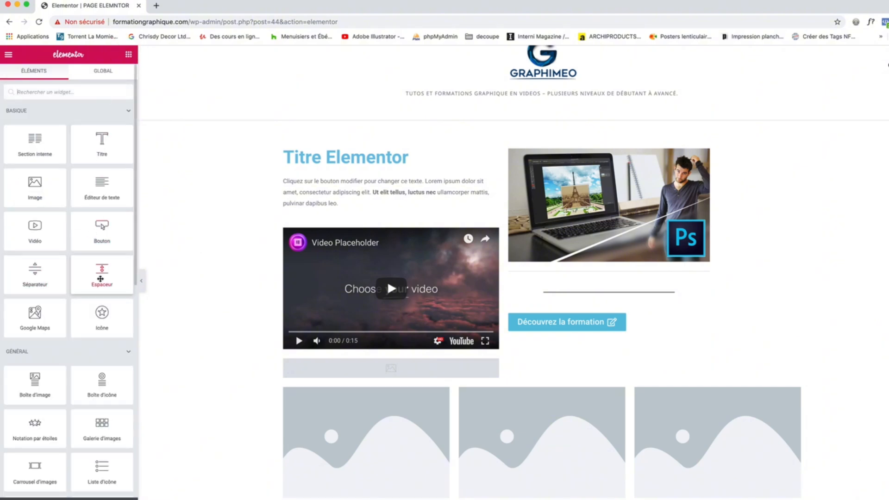
drag(100, 279, 316, 222)
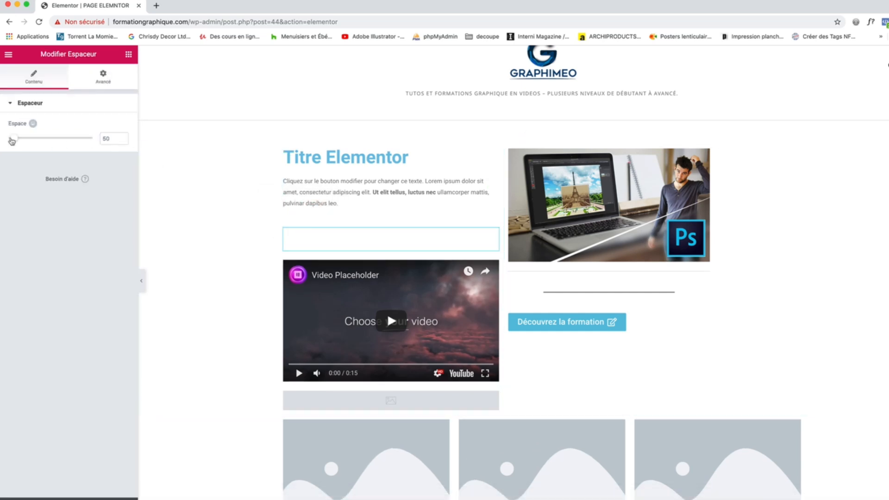
mouse_move(13, 139)
mouse_down()
mouse_move(4, 140)
mouse_move(67, 142)
mouse_move(1, 145)
mouse_up()
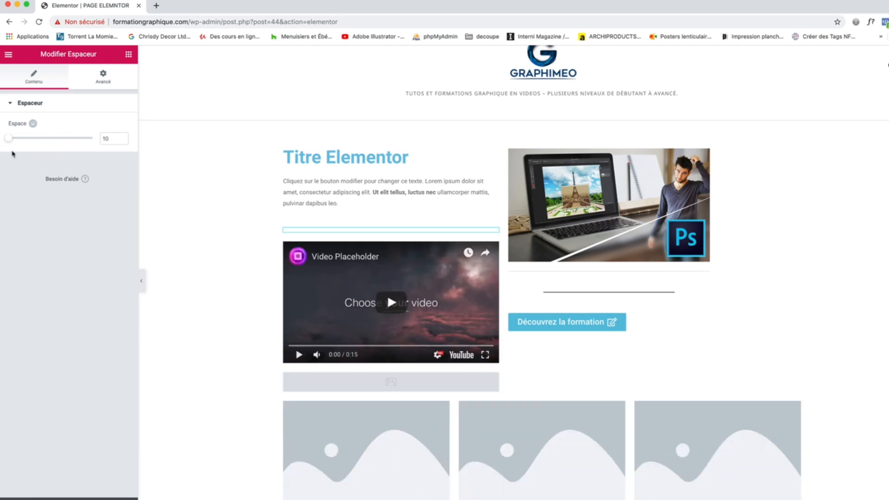
Step: Add a single-column section below the three images and place a Google Maps widget in it
scroll(511, 296, down, 5)
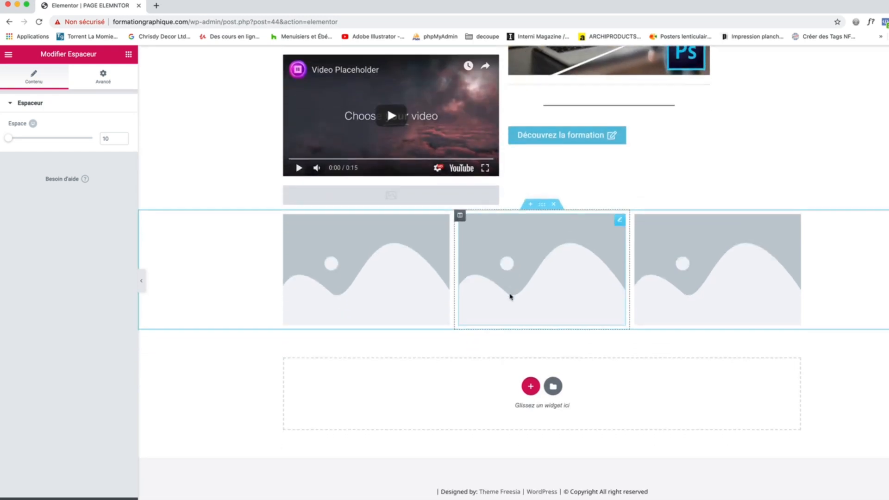
scroll(480, 264, up, 5)
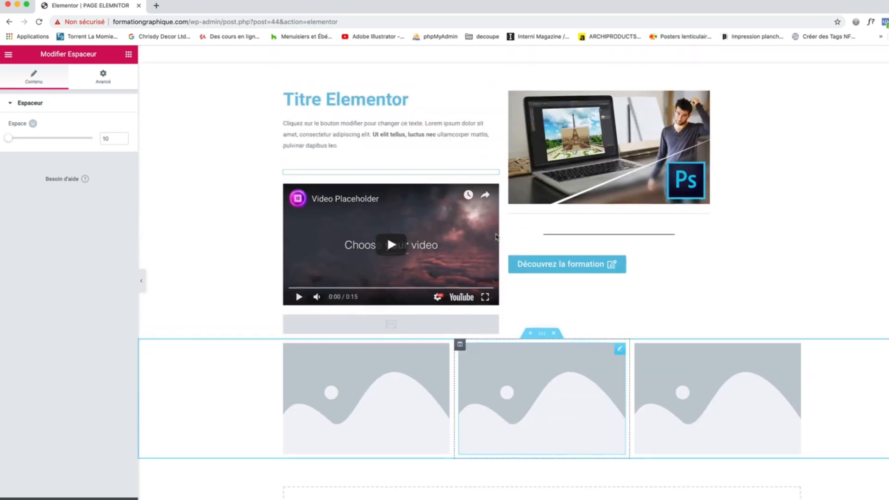
scroll(479, 239, up, 1)
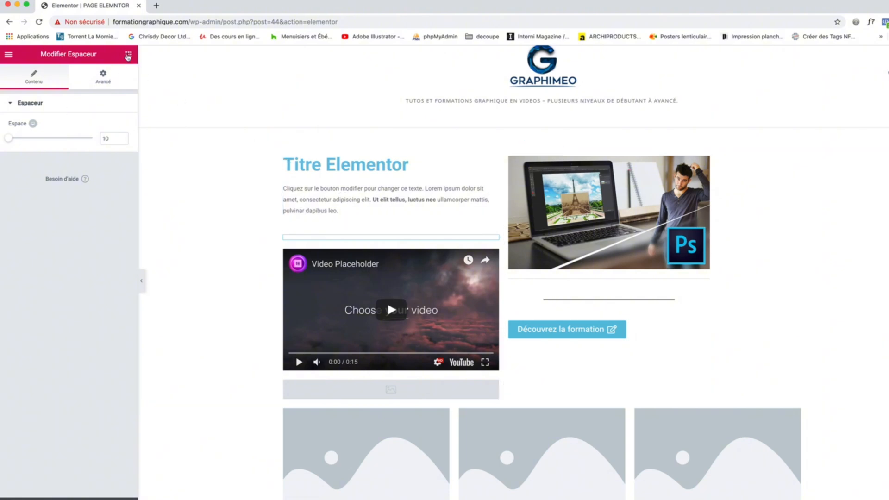
click(128, 54)
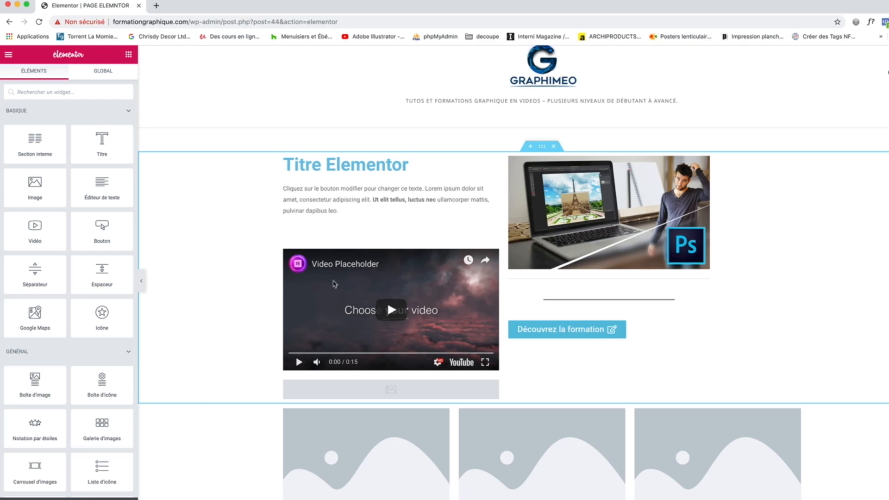
scroll(611, 371, down, 5)
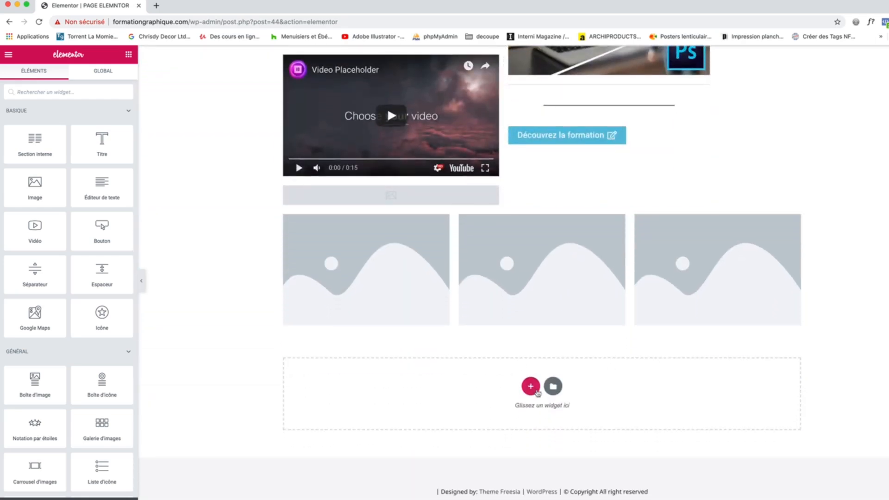
click(531, 387)
click(417, 413)
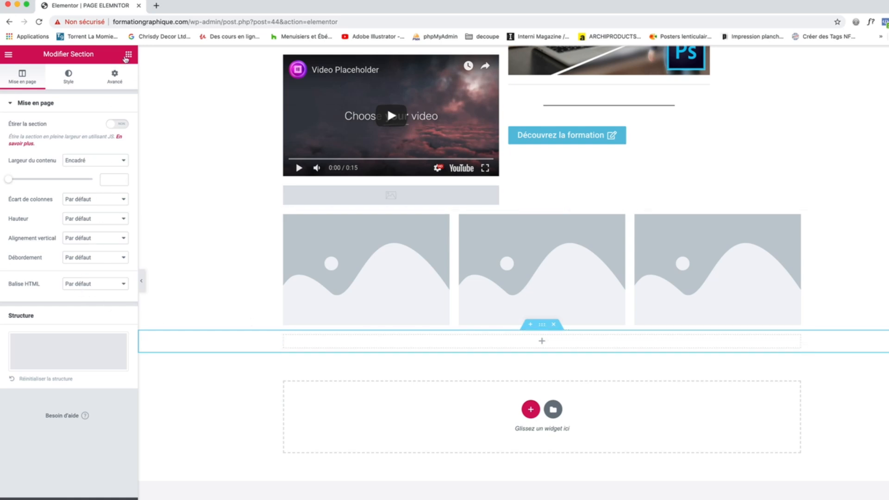
click(126, 56)
drag(36, 319, 528, 346)
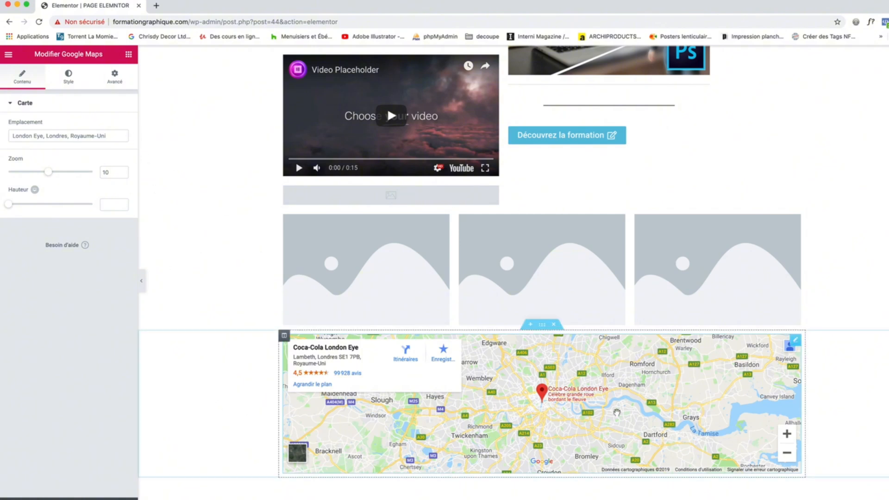
Step: Set the map's location to "tour eiffel"
drag(110, 138, 5, 136)
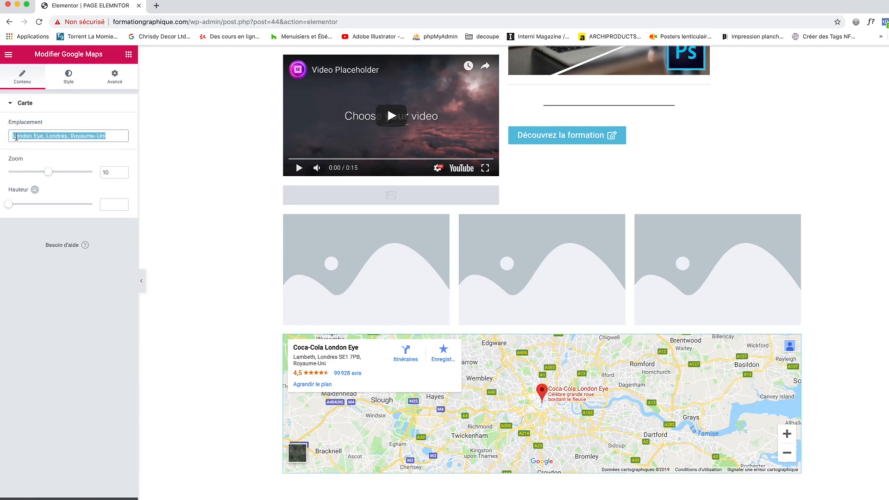
text(tour e)
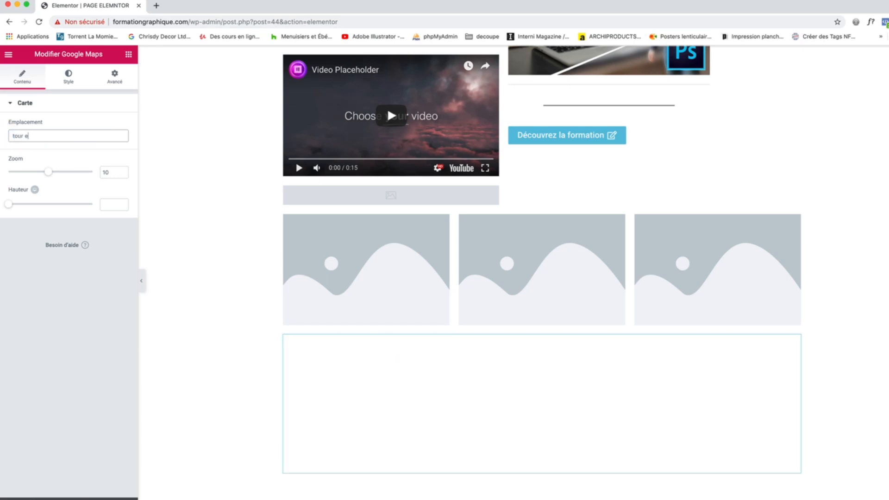
text(iffel)
key(Return)
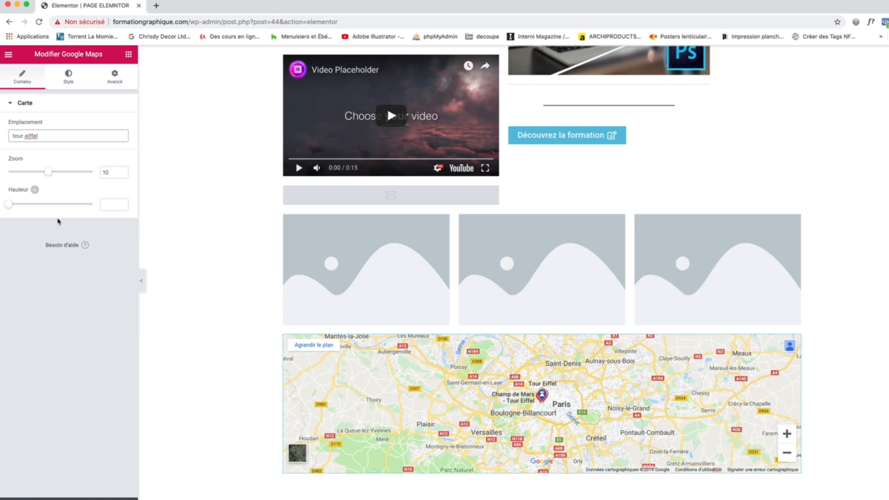
Step: Try zoom levels 8 and 15 on the map, settle on 17, and set its height to 386
drag(48, 172, 37, 173)
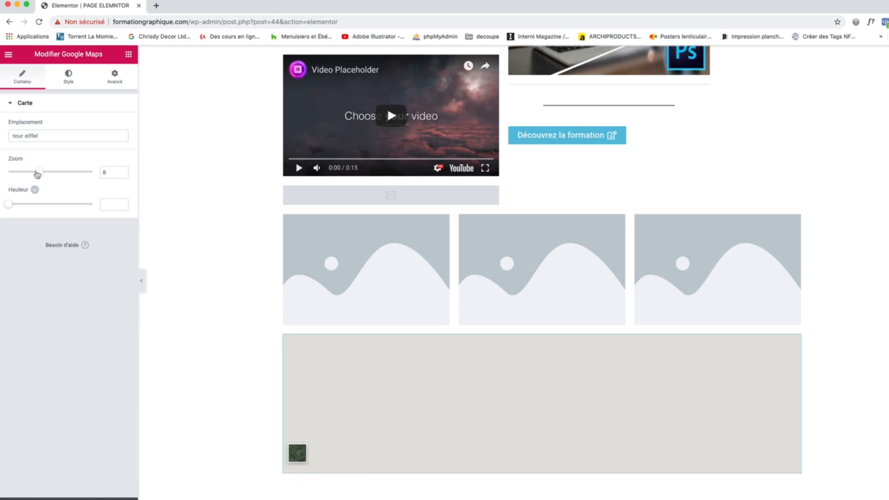
drag(37, 173, 69, 174)
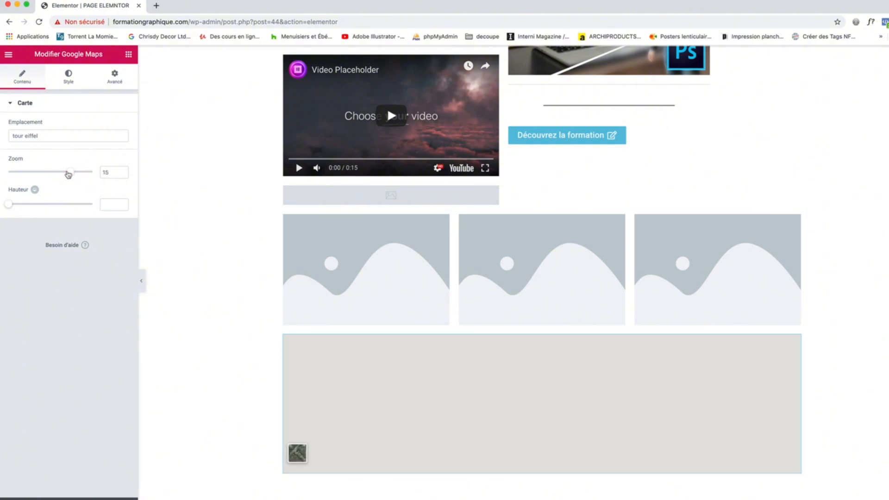
drag(68, 174, 79, 172)
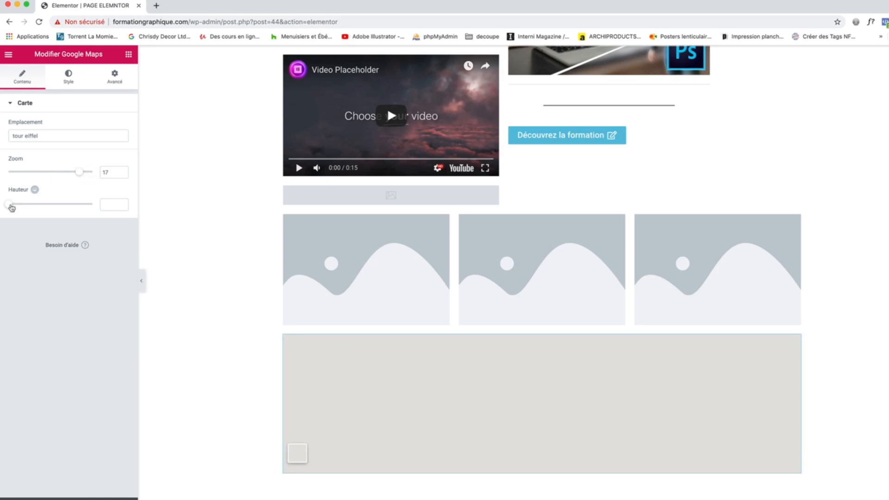
drag(12, 208, 33, 209)
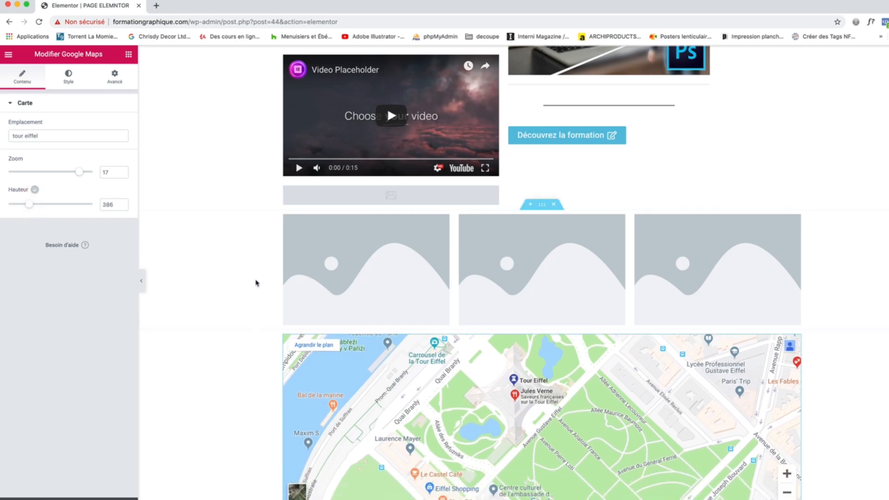
scroll(258, 284, down, 3)
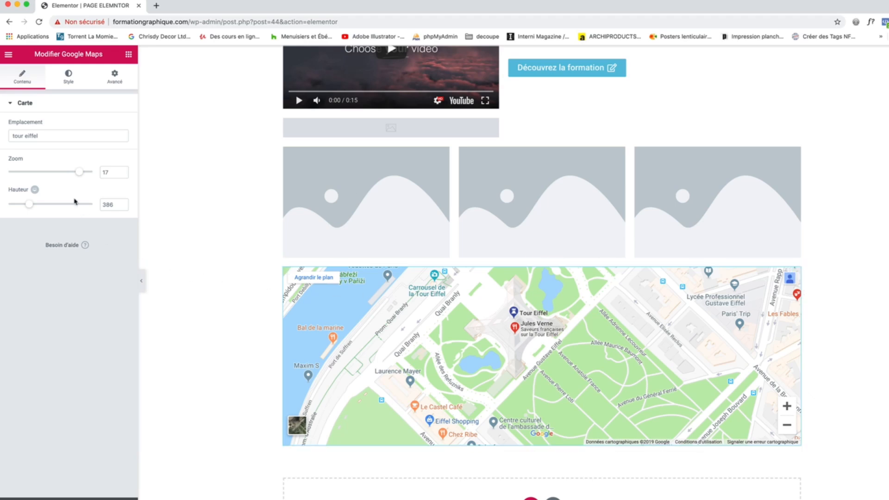
Step: Review the map widget's Style and Avancé settings
click(62, 82)
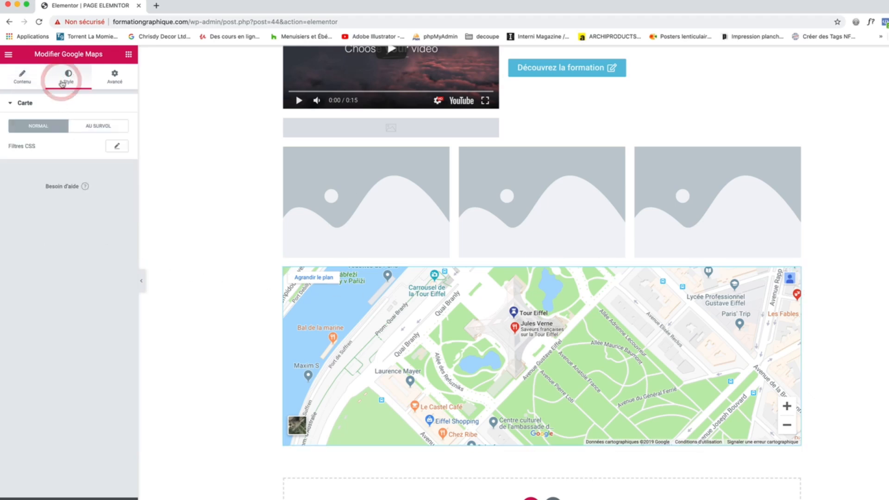
click(115, 78)
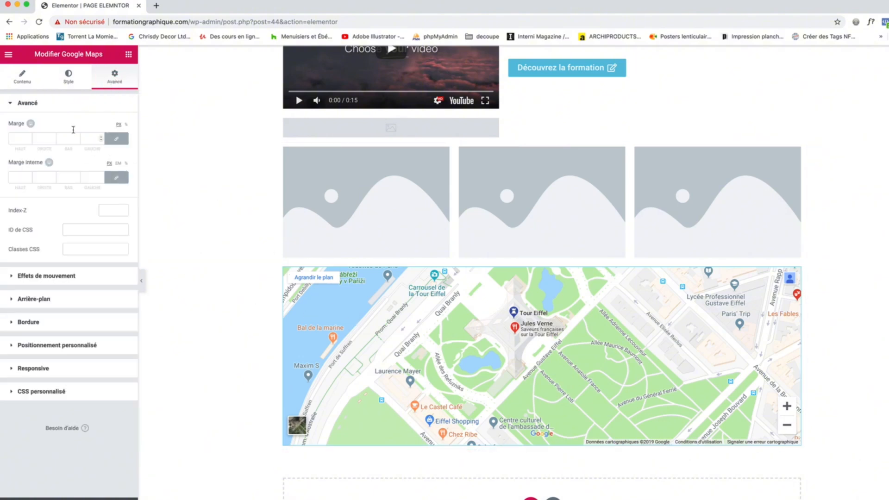
Step: Place a second Google Maps widget under the first image of the three-column section
click(27, 80)
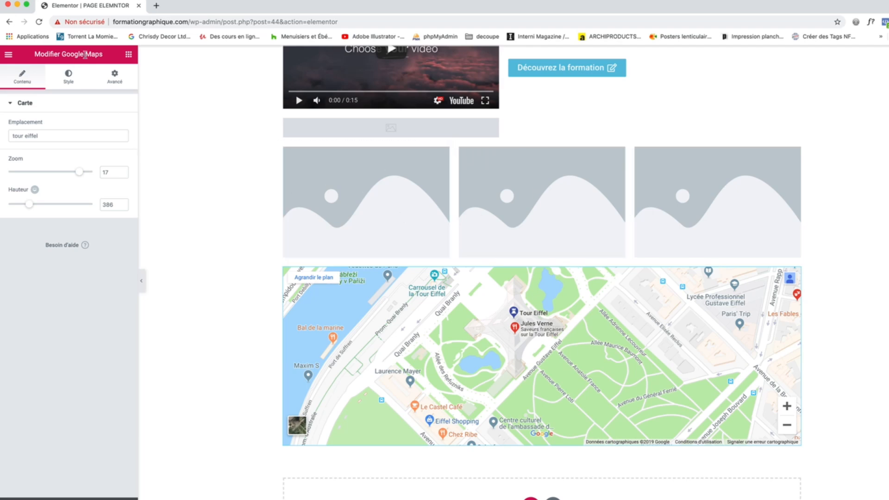
click(128, 55)
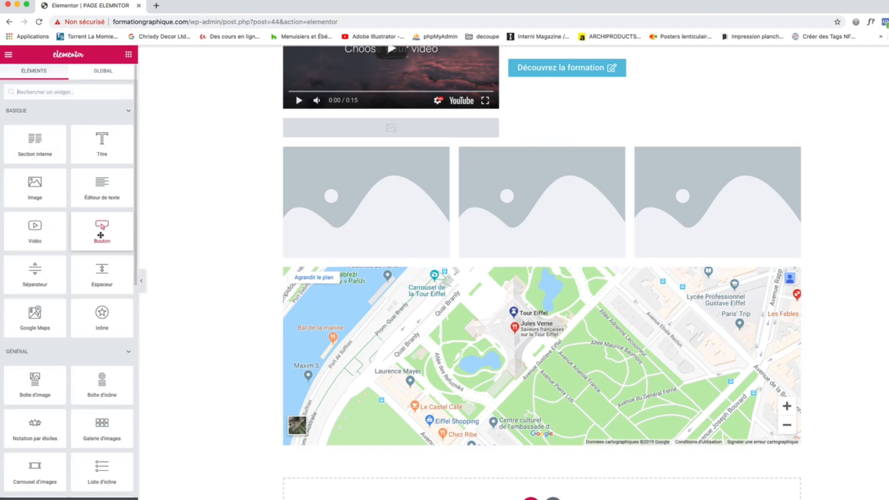
drag(40, 319, 360, 204)
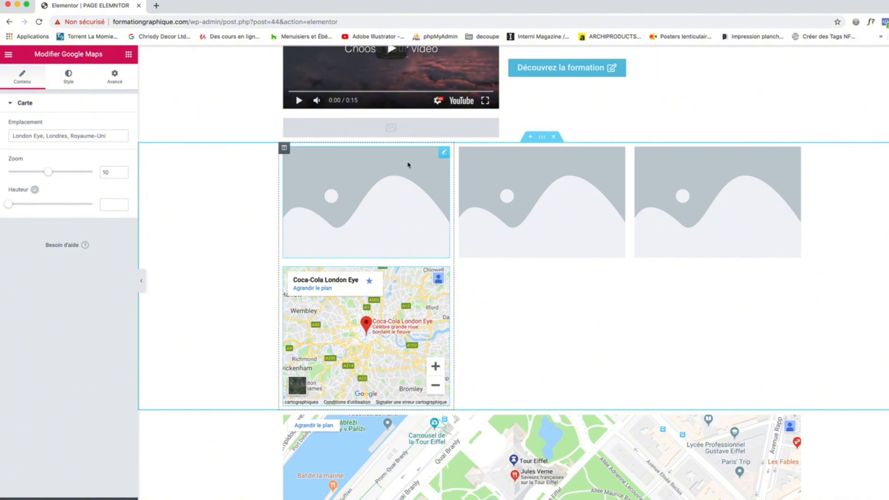
Step: Delete the image above the new map in the first column of the three-column section
click(444, 154)
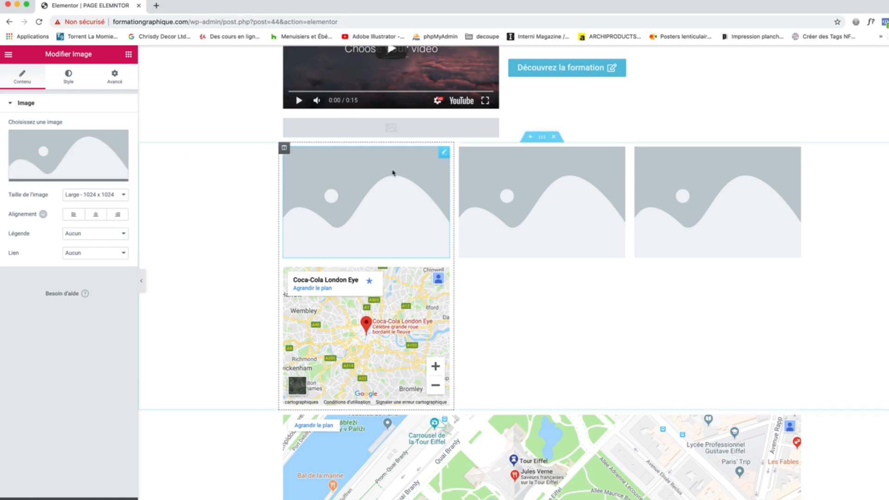
click(235, 228)
right_click(318, 219)
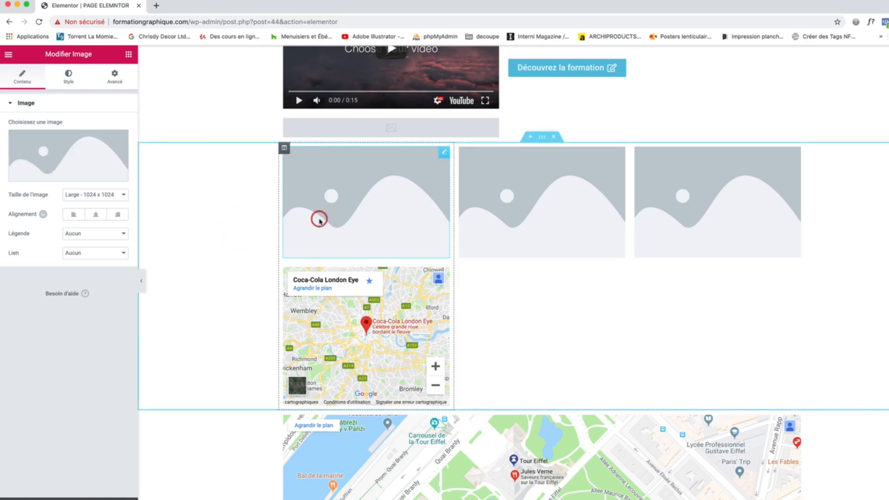
click(350, 351)
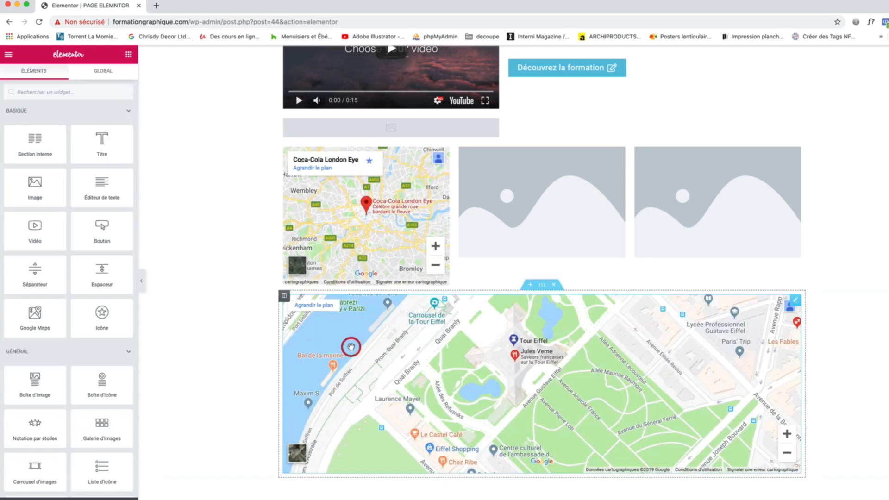
Step: Reduce the height of the first-column map to roughly match the two neighbouring images
click(236, 221)
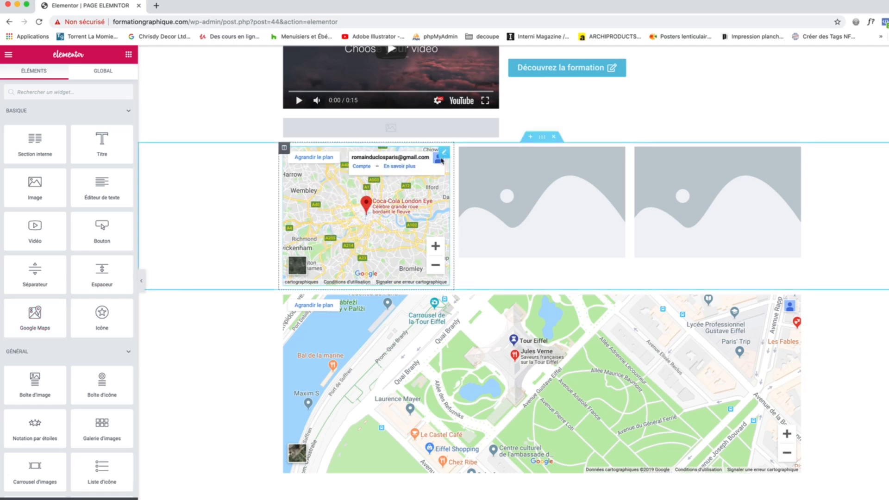
click(410, 178)
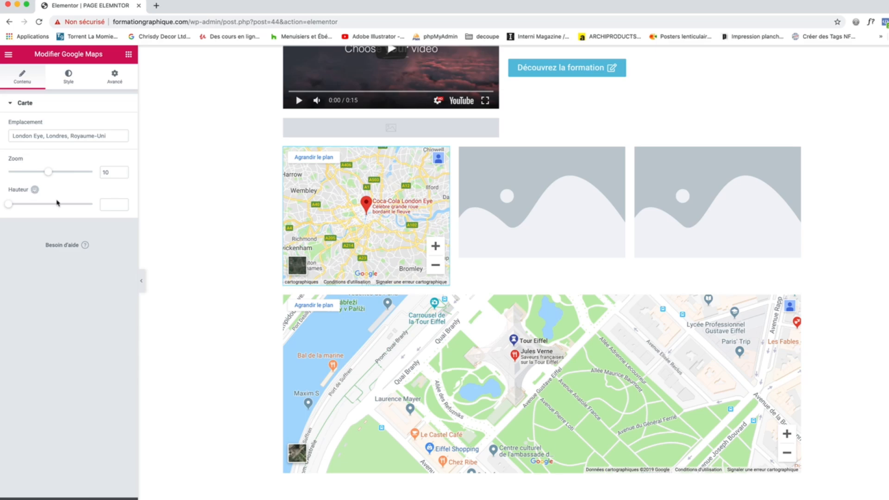
mouse_move(2, 205)
mouse_down()
mouse_move(45, 207)
mouse_move(18, 209)
mouse_up()
Step: Place an Icône widget above the separator in the second column of the upper section and check its view options
click(129, 54)
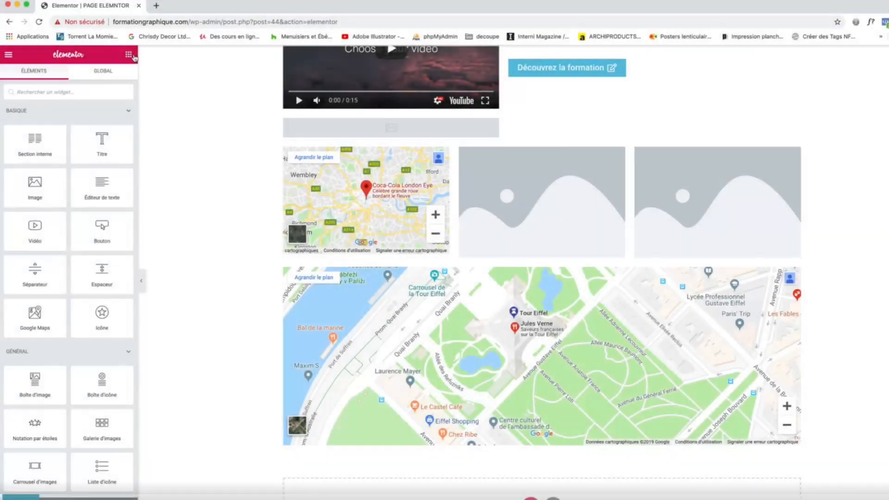
scroll(259, 173, up, 4)
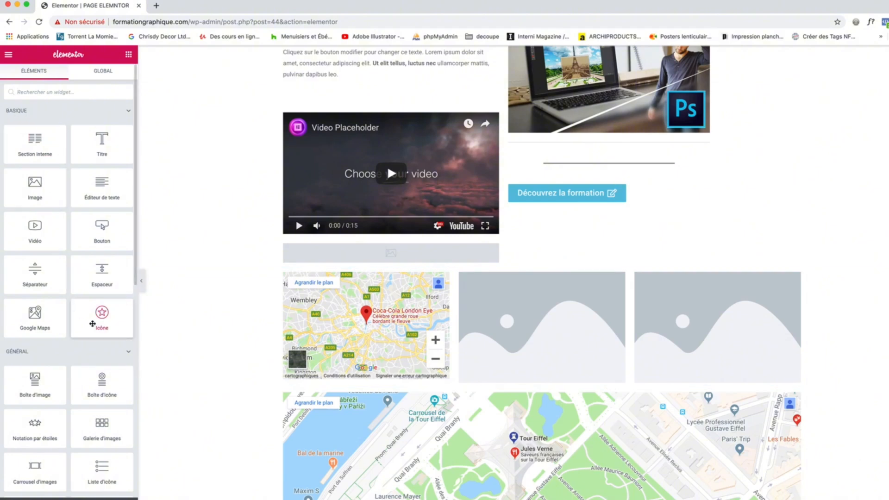
drag(93, 324, 541, 159)
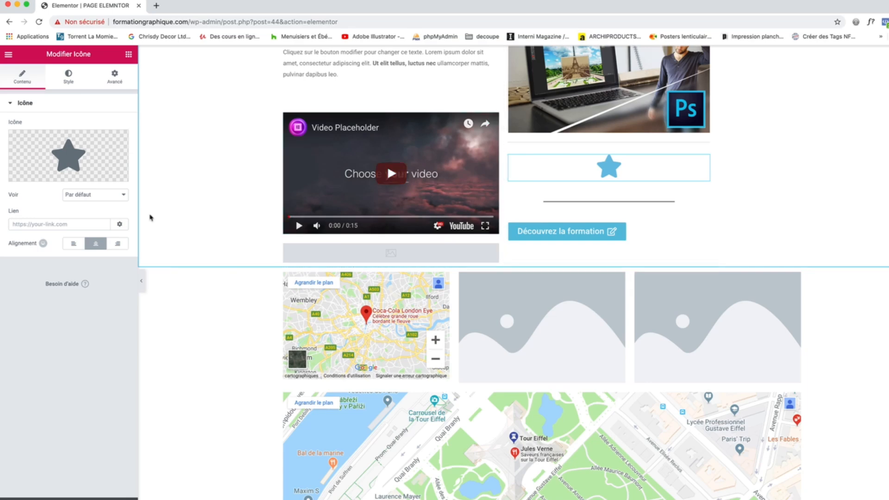
click(79, 194)
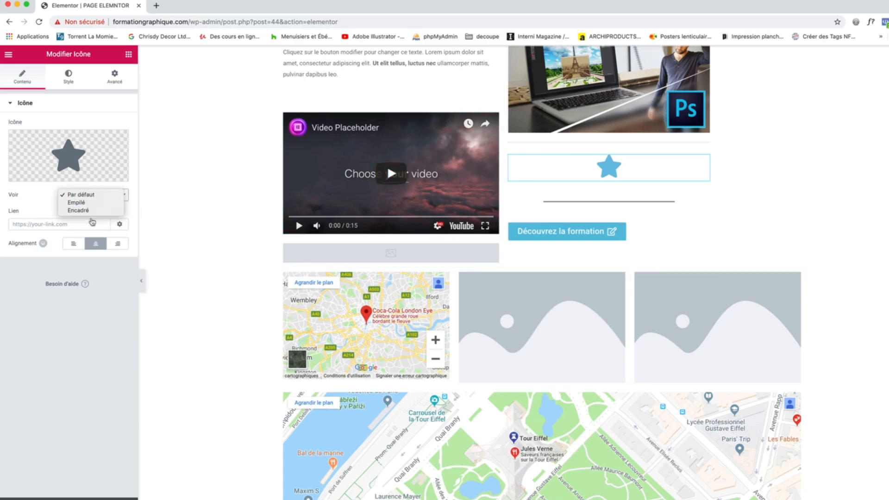
click(45, 197)
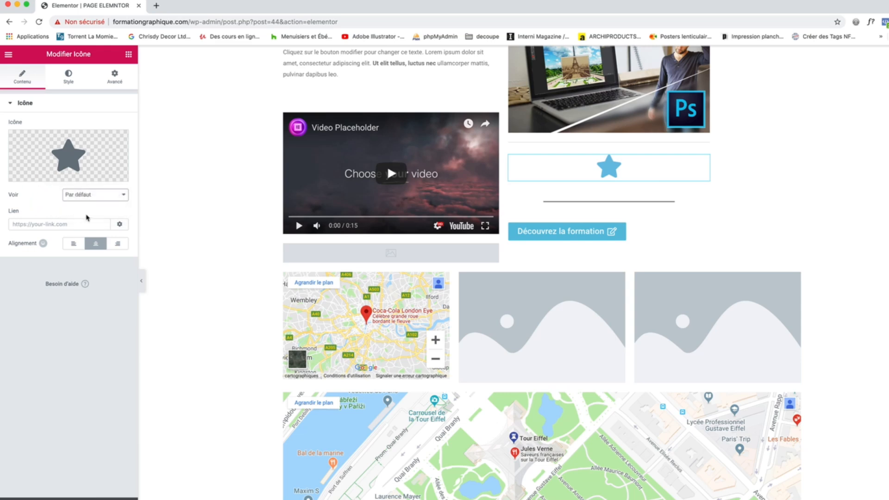
Step: Replace the default star with the solid truck icon from the icon library
mouse_move(88, 169)
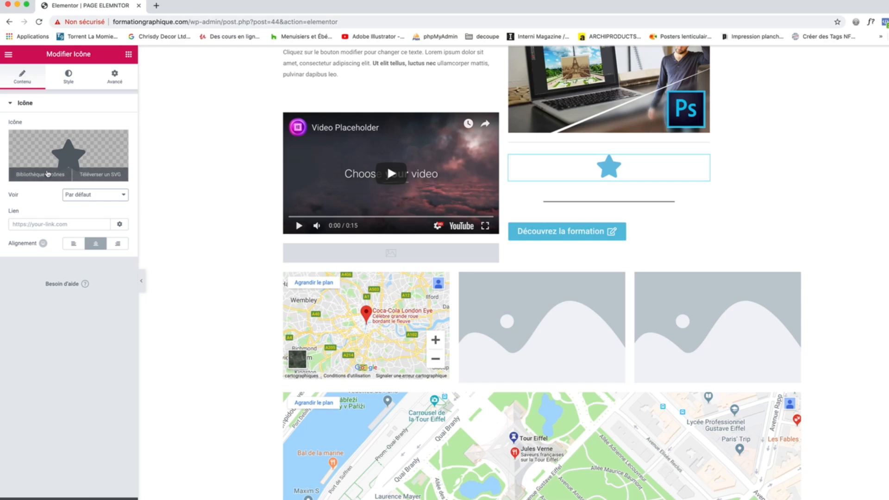
click(48, 174)
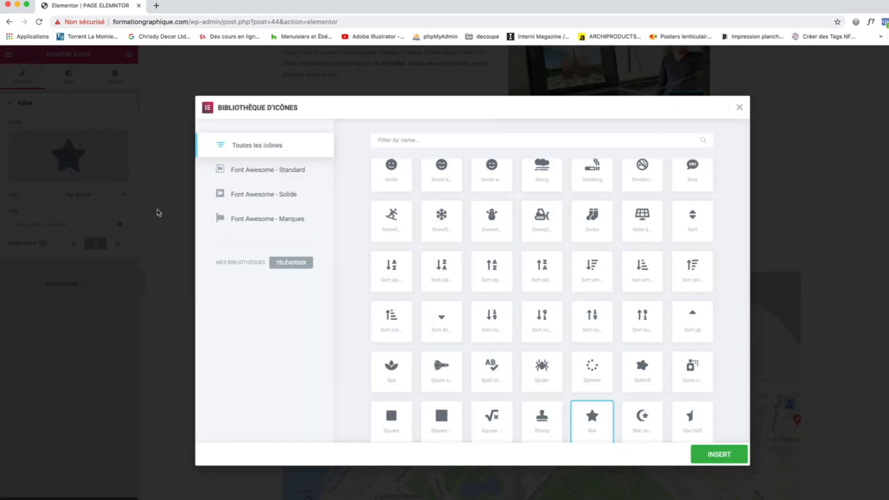
scroll(477, 285, down, 5)
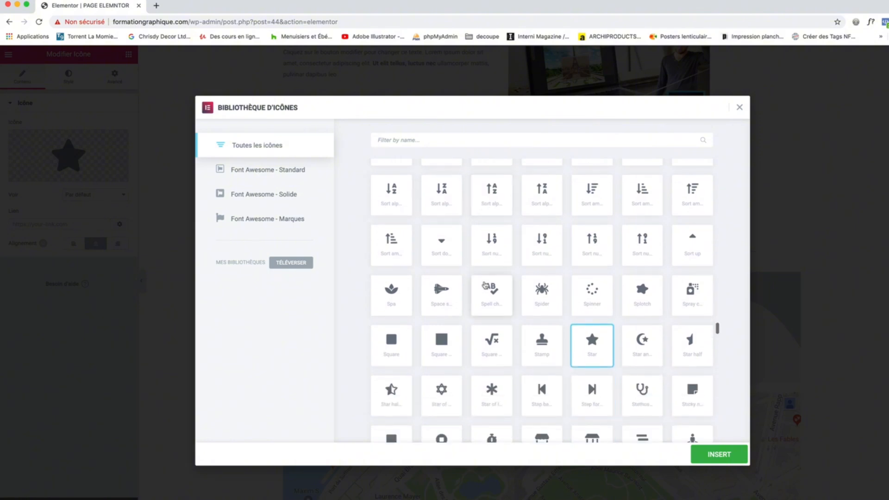
scroll(485, 285, down, 8)
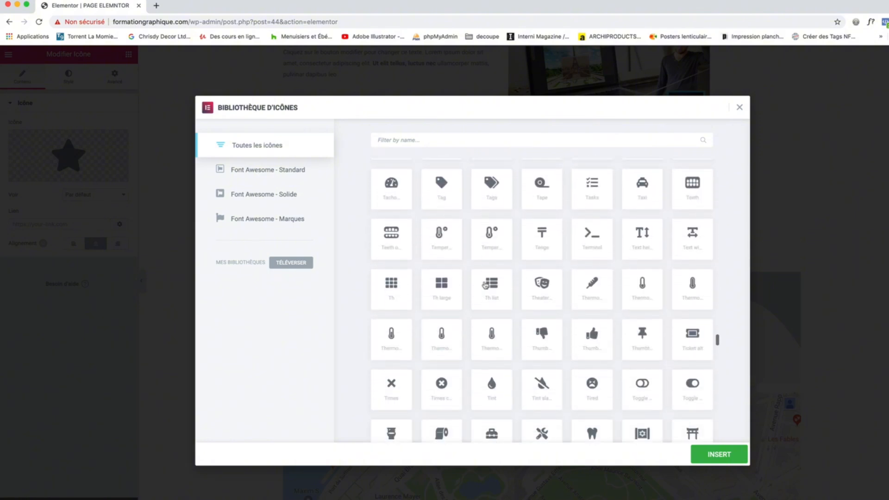
scroll(485, 285, down, 4)
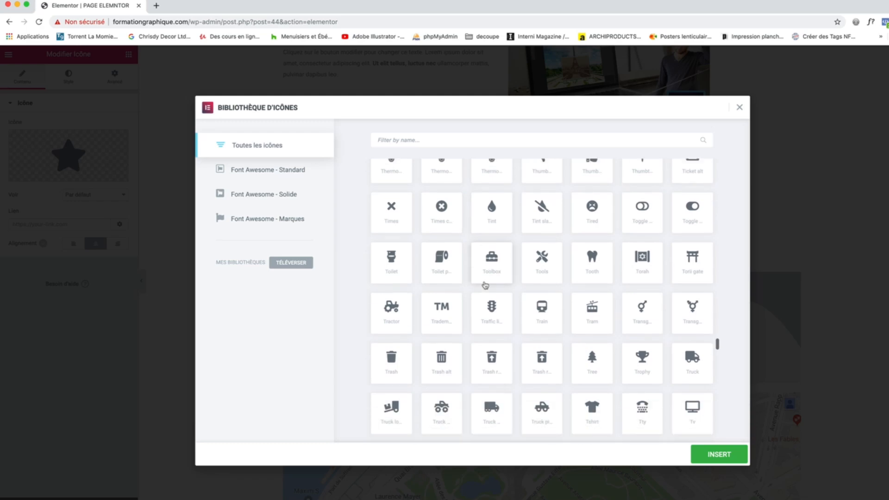
click(487, 299)
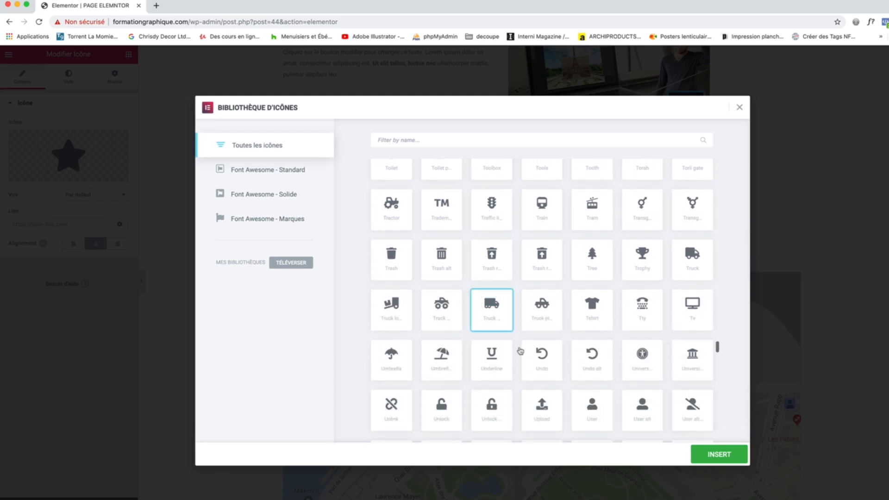
click(720, 454)
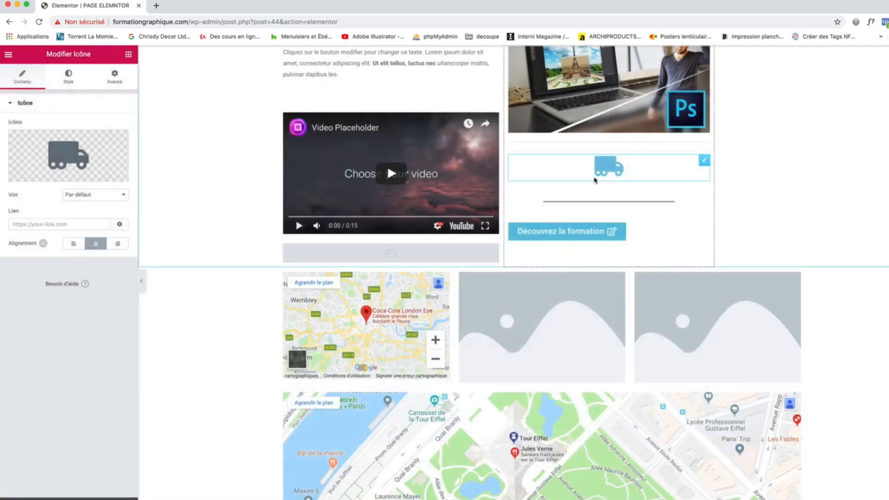
Step: Try the Empilé view and the Carré shape on the truck icon, and settle on Encadré with the Cercle shape
click(88, 195)
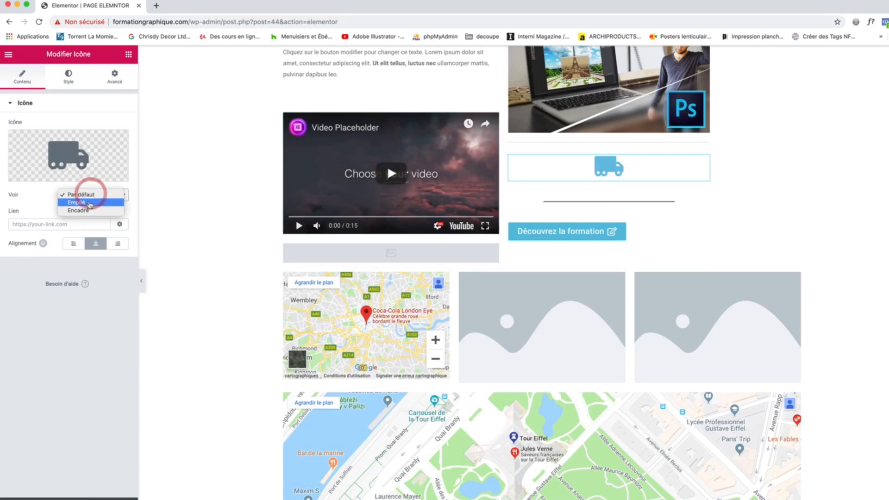
click(89, 203)
click(93, 201)
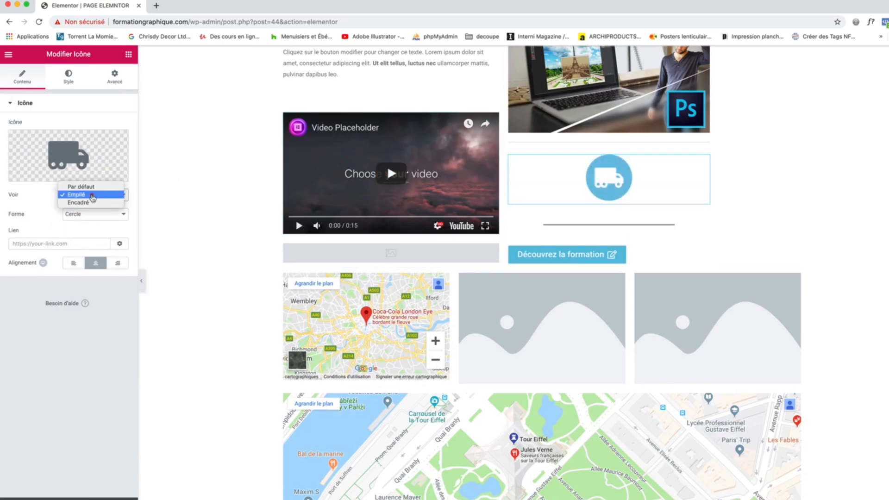
click(92, 202)
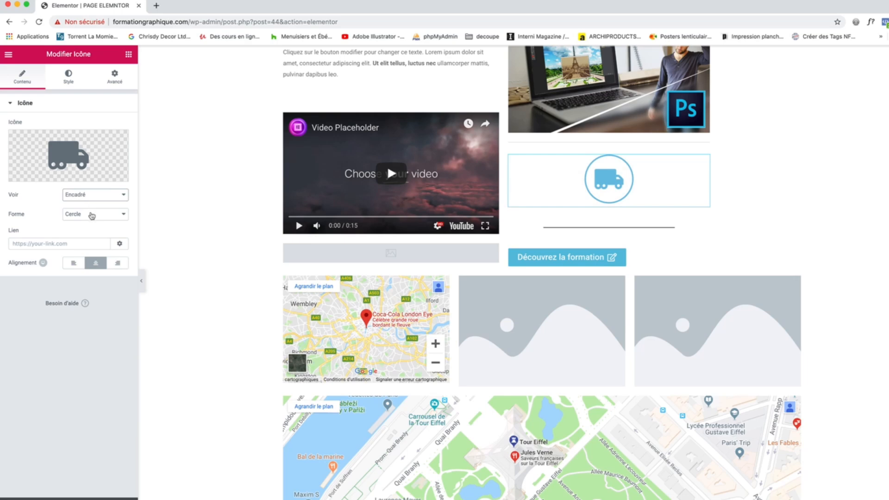
click(91, 215)
click(92, 223)
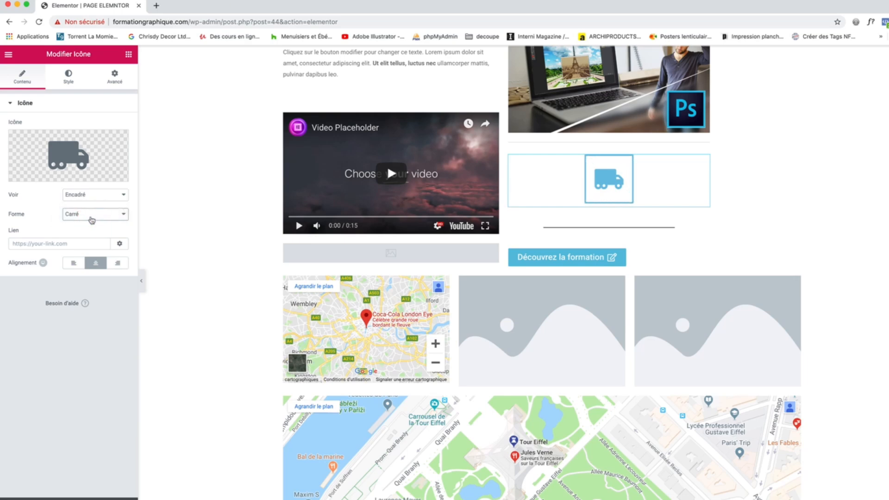
click(92, 219)
click(94, 206)
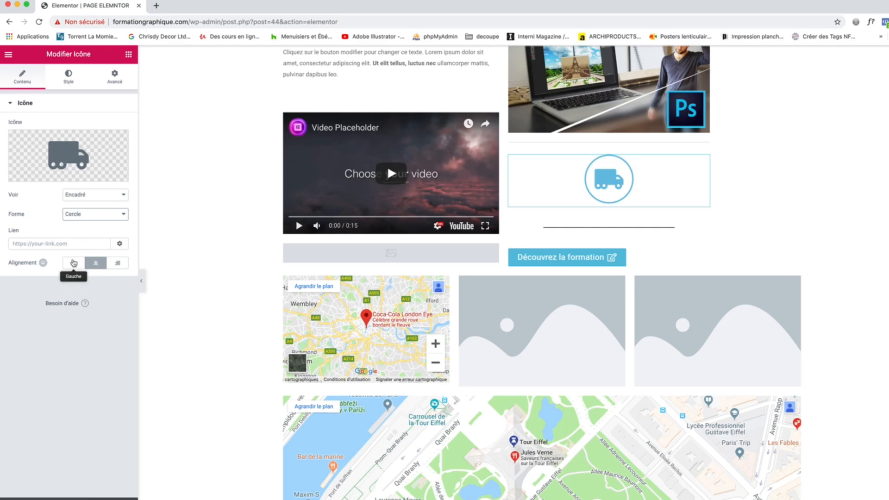
Step: Try left and right alignment on the truck icon and return it to centred
click(73, 263)
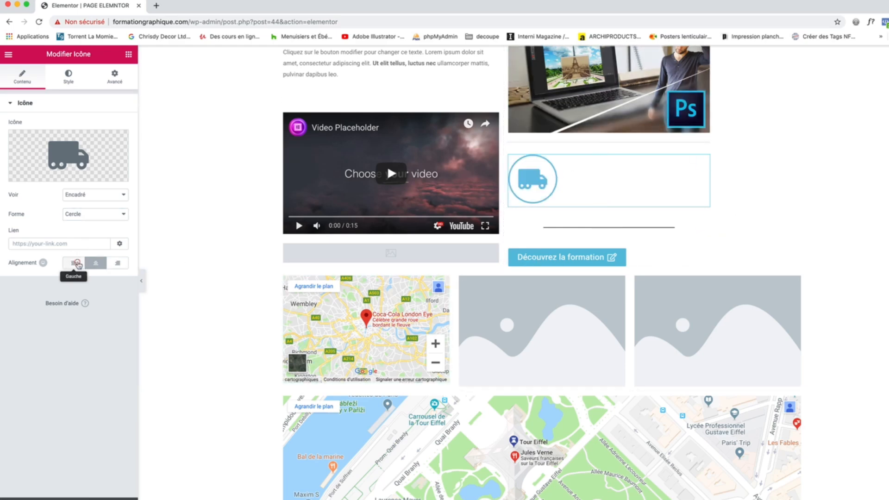
click(94, 263)
click(111, 264)
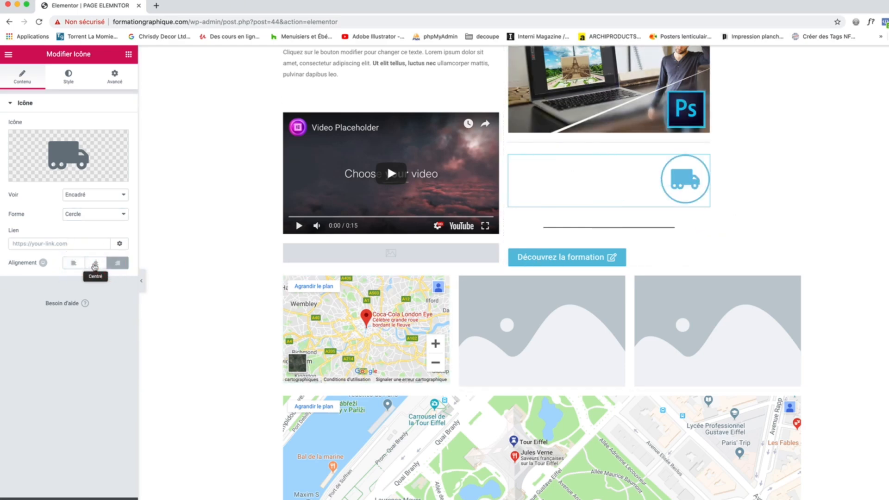
click(96, 264)
Step: Set the truck icon's size to 11 and its inner margin to 28, leaving the rotation at 0
click(68, 77)
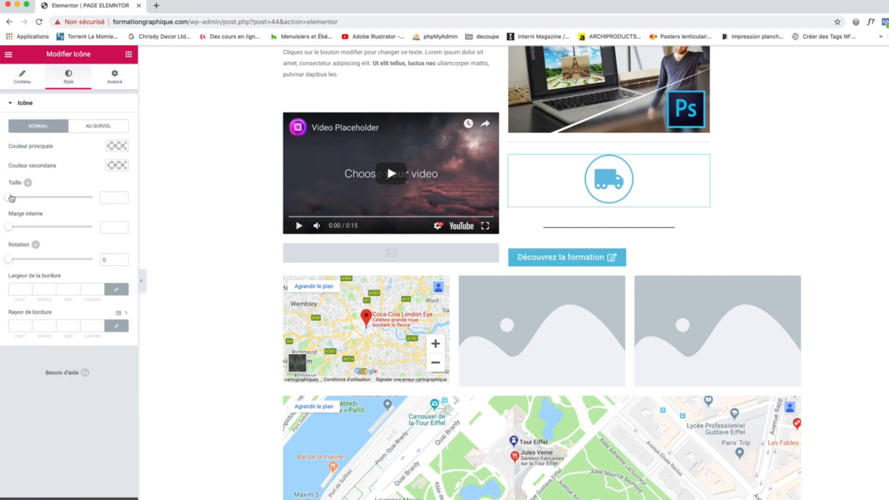
drag(12, 199, 34, 228)
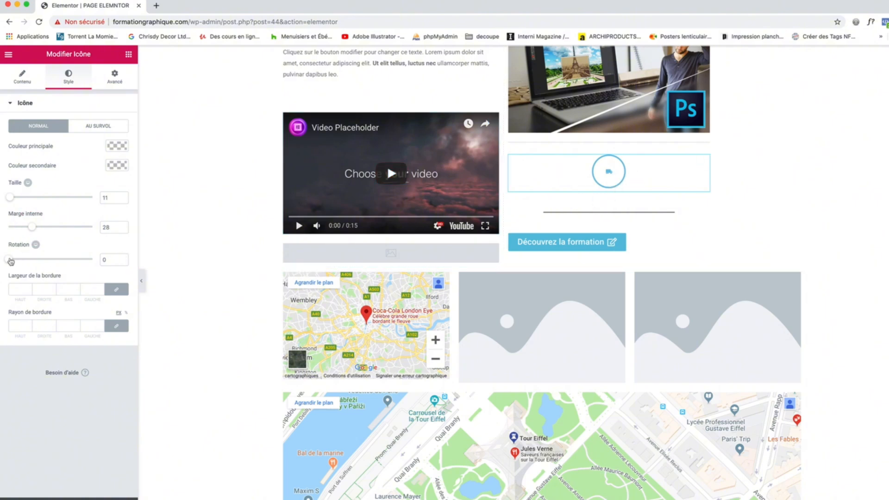
mouse_move(10, 261)
mouse_down()
mouse_move(30, 260)
mouse_move(3, 260)
mouse_up()
Step: Try green #23a455 as the icon's primary colour and settle on yellow #eacb31
click(118, 145)
click(75, 258)
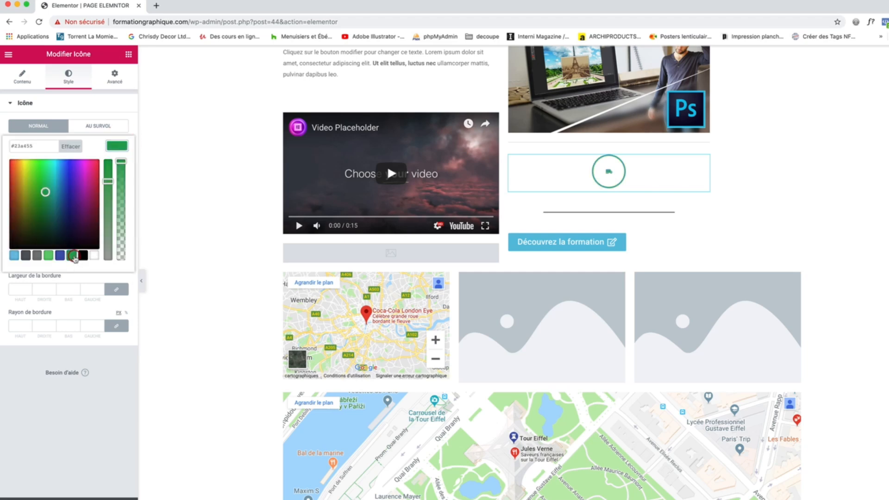
click(22, 166)
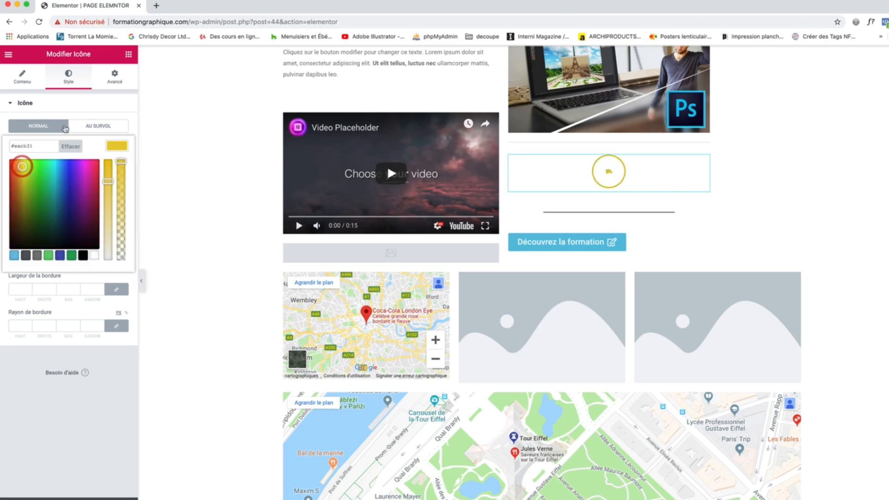
click(90, 108)
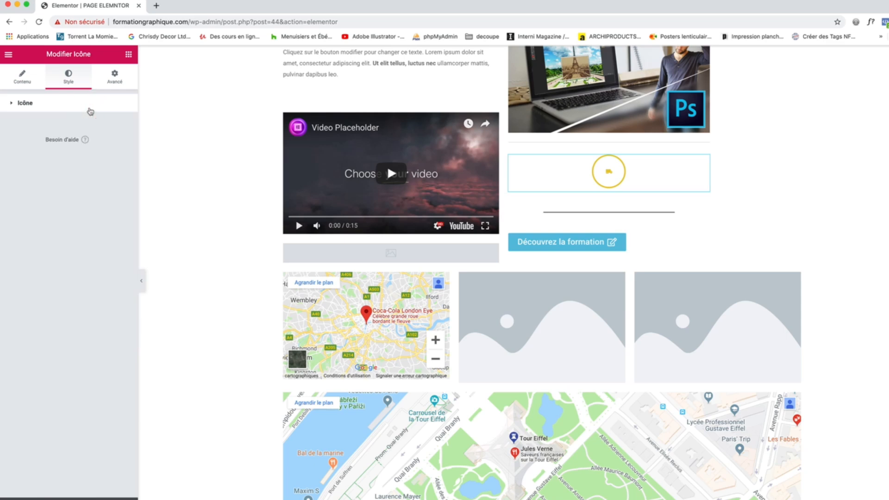
Step: Replace the truck icon with the Tshirt icon from the icon library
click(22, 77)
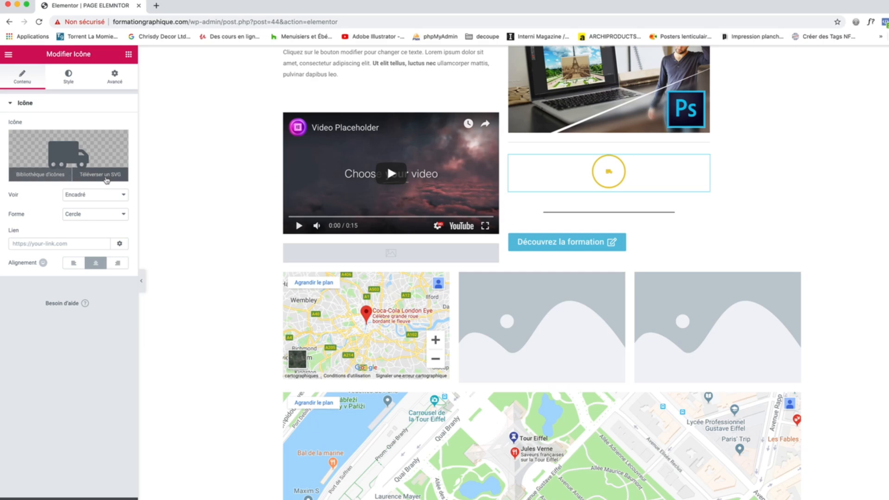
click(51, 176)
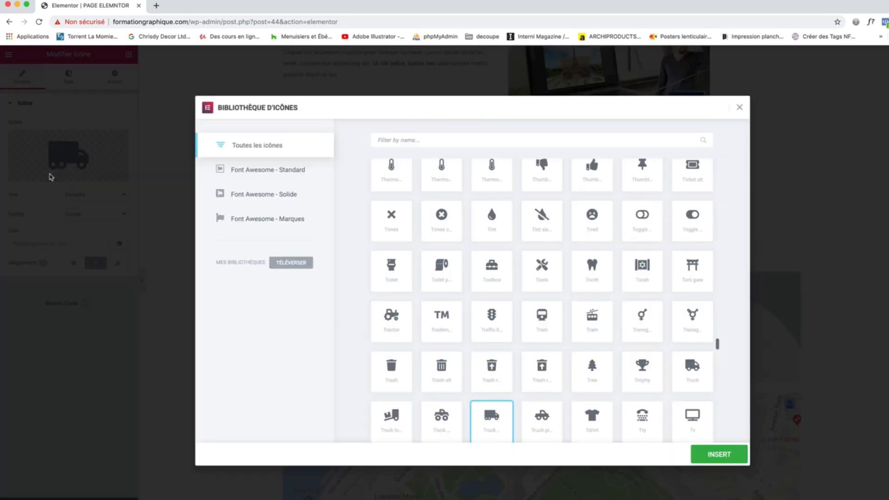
scroll(501, 351, down, 2)
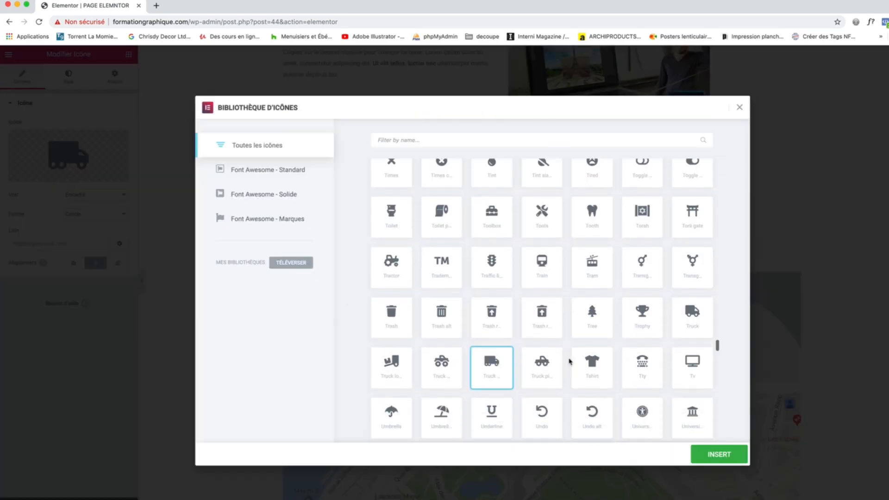
click(597, 353)
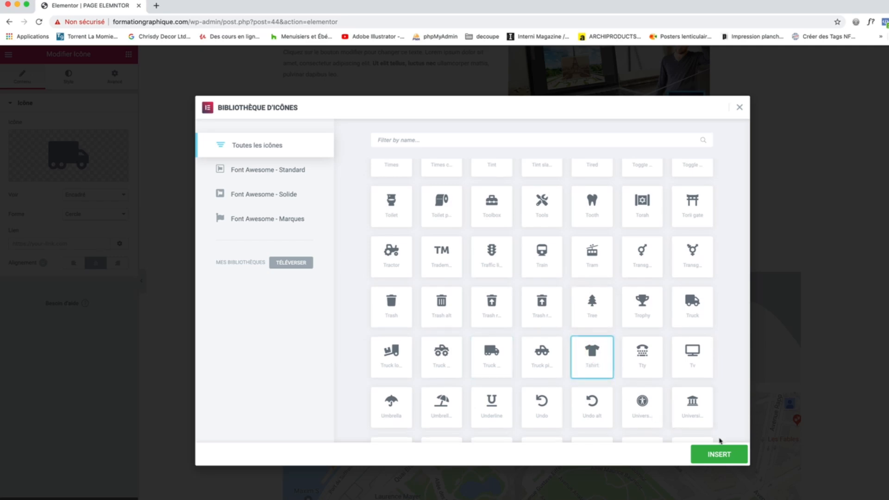
click(719, 453)
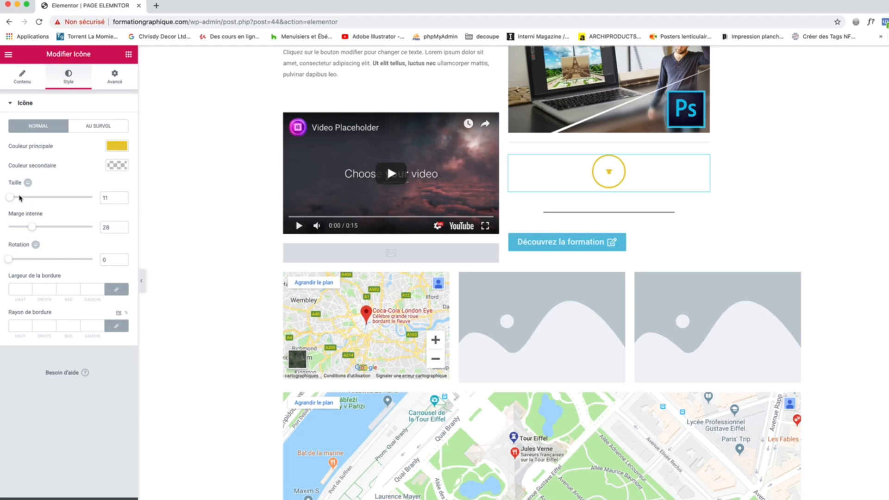
Step: Set the T-shirt icon's size to 13 and inner margin to 6, and make its secondary colour green #61ce70
drag(10, 198, 38, 229)
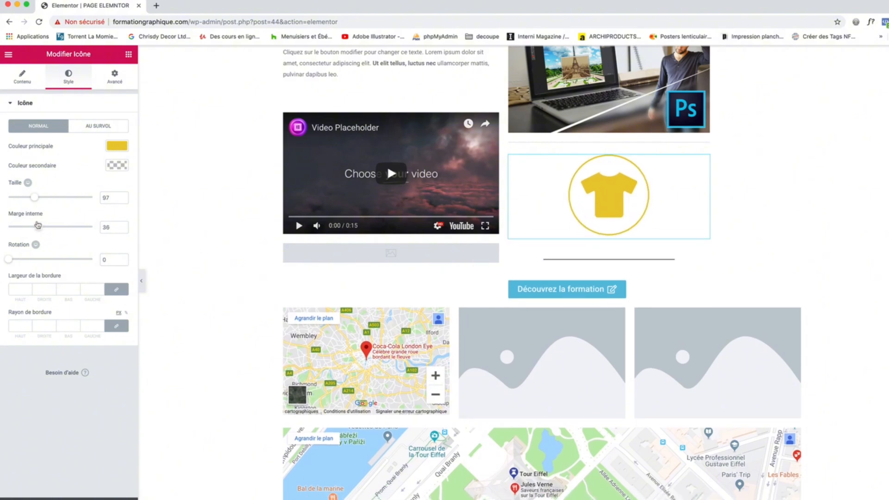
drag(34, 198, 13, 227)
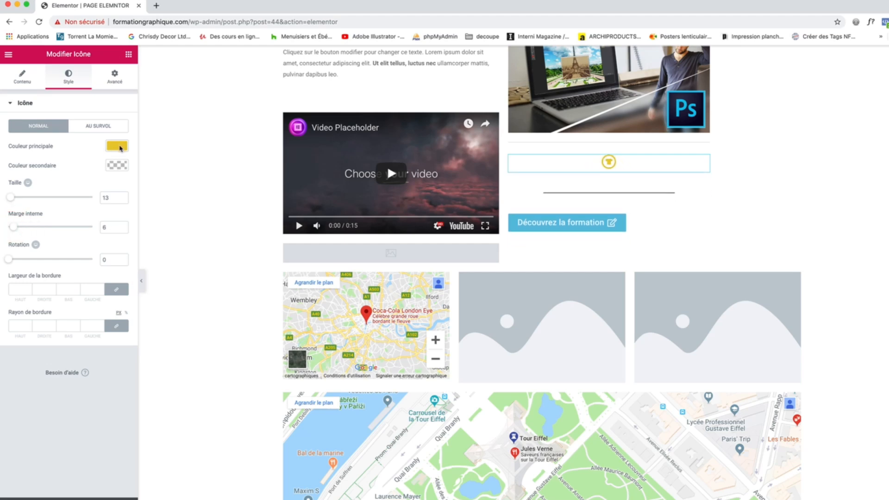
click(118, 166)
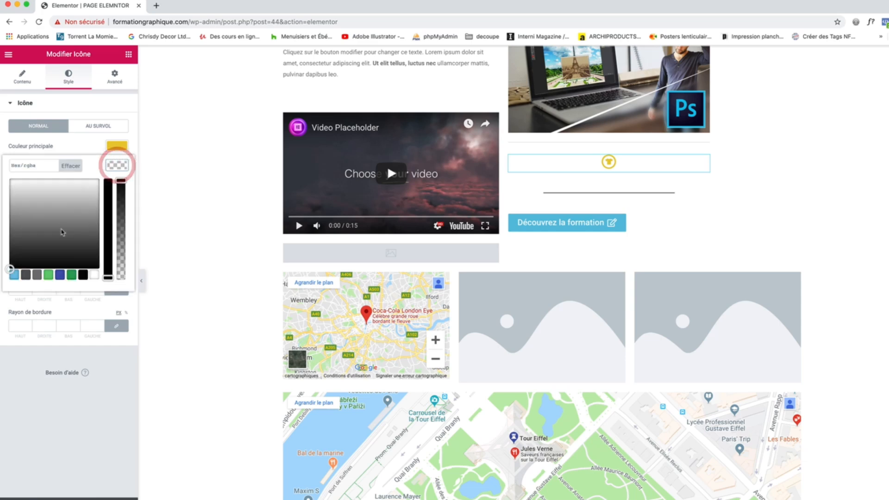
click(48, 275)
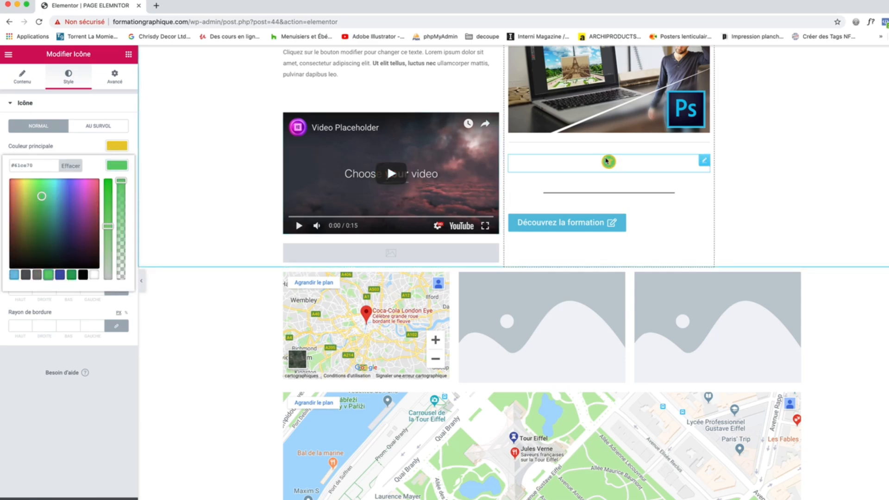
click(22, 76)
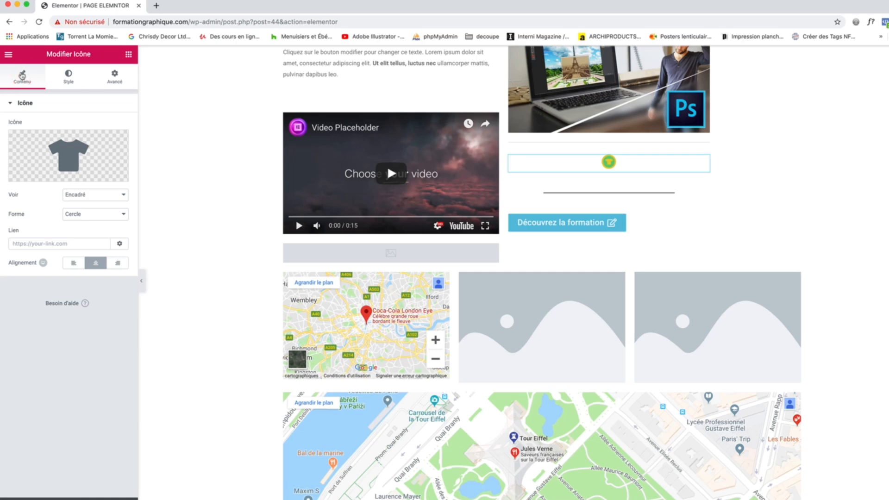
Step: Delete the title, the text block and the empty grey placeholder widget from the first column, keeping the video
click(129, 55)
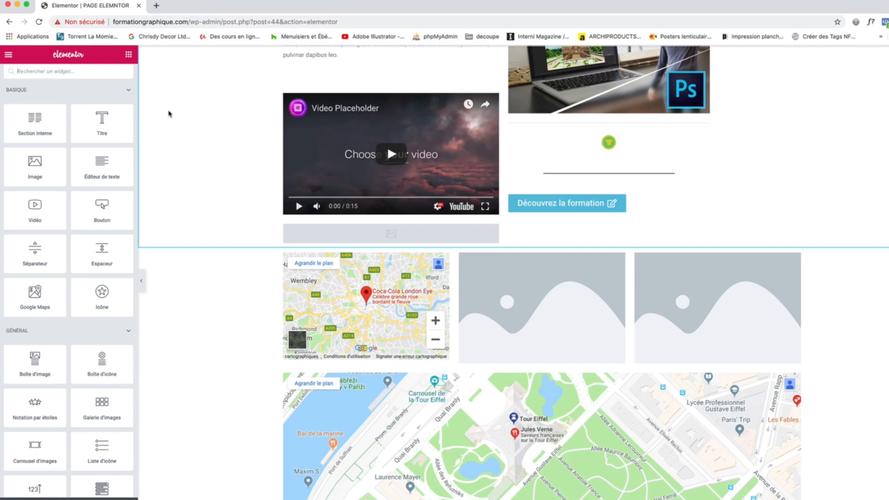
scroll(265, 157, up, 3)
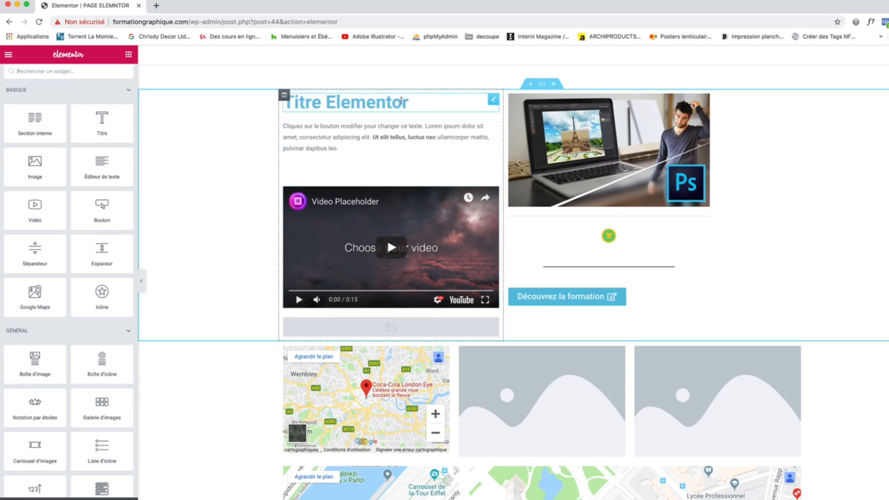
right_click(403, 101)
click(435, 234)
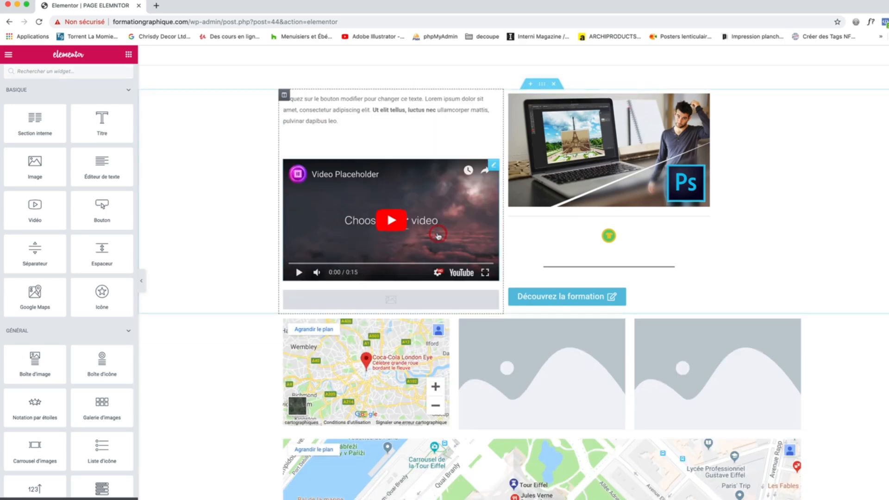
right_click(408, 122)
click(446, 243)
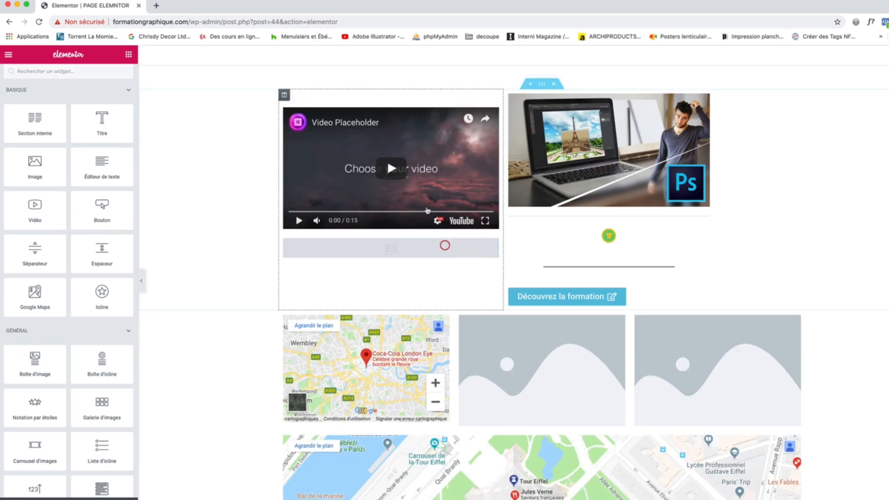
right_click(433, 149)
right_click(411, 103)
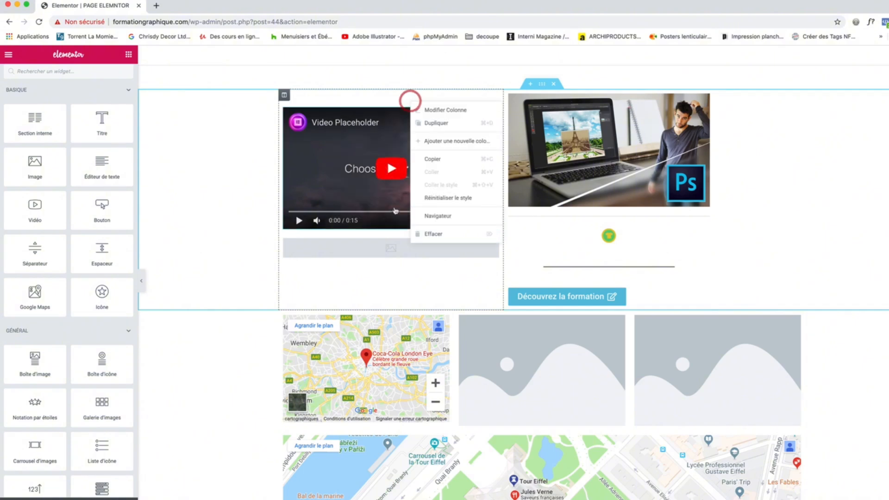
right_click(364, 247)
click(399, 377)
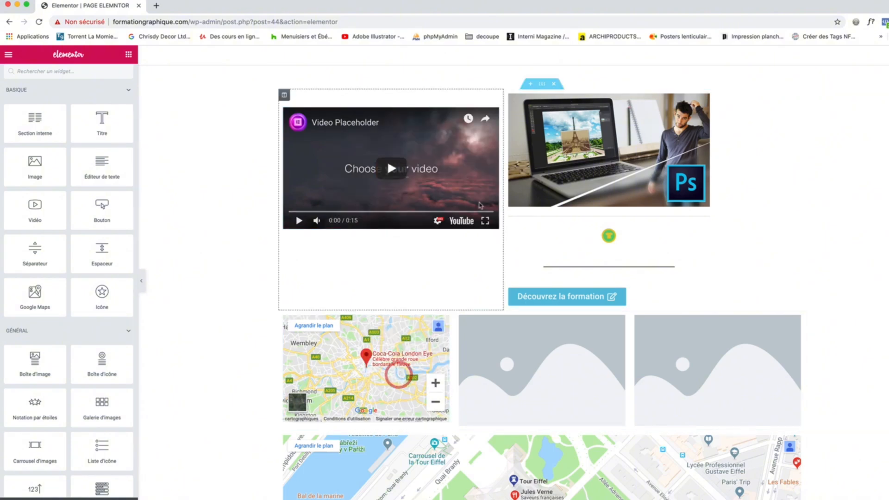
click(492, 114)
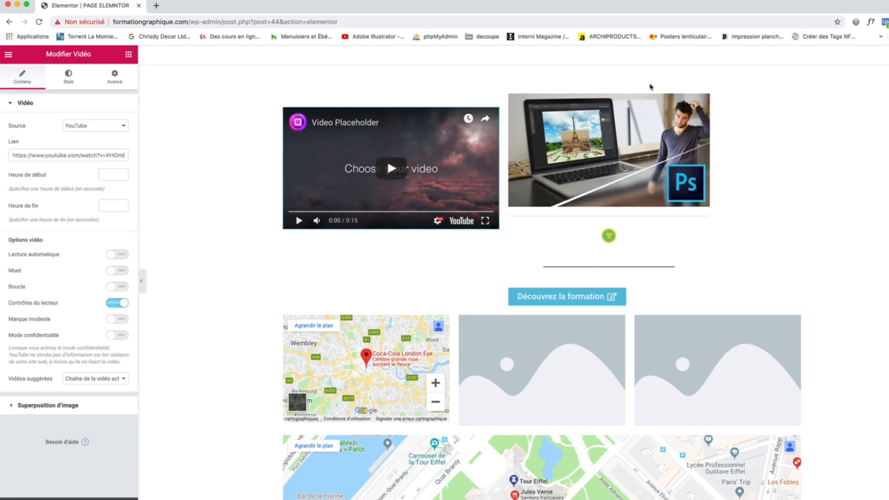
Step: Delete the Photoshop image and the dark separator line from the second column
right_click(675, 110)
click(697, 242)
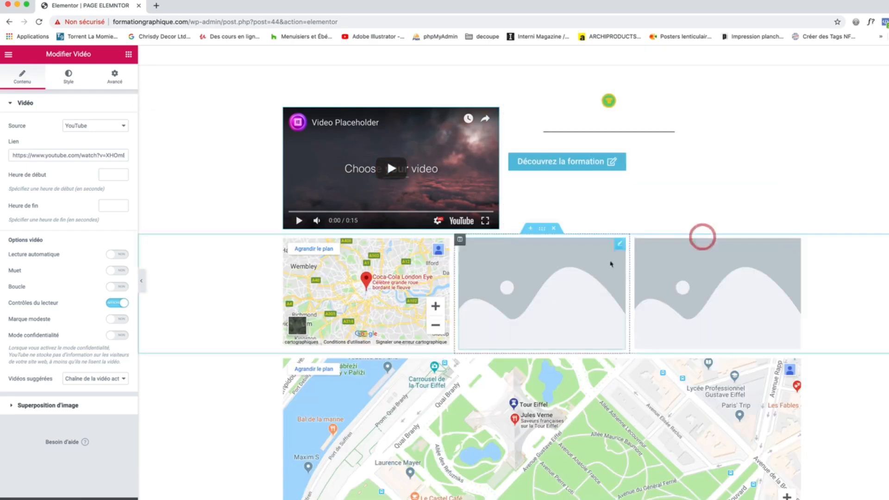
right_click(588, 132)
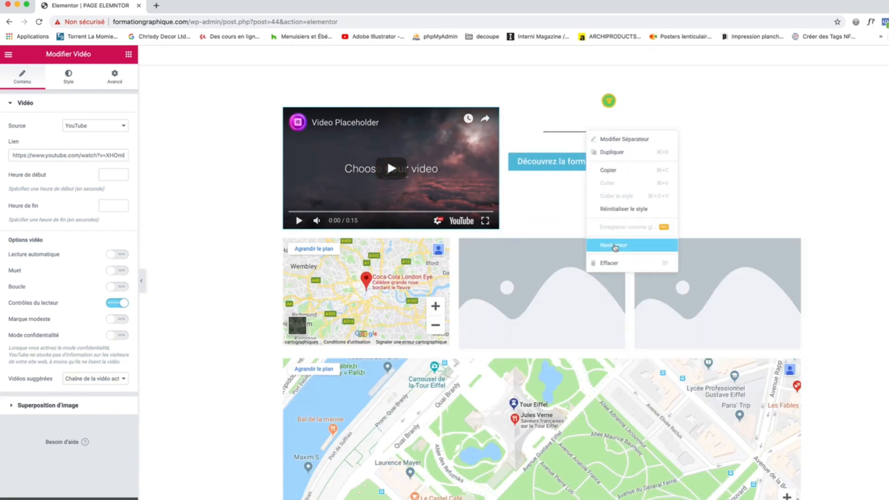
click(612, 263)
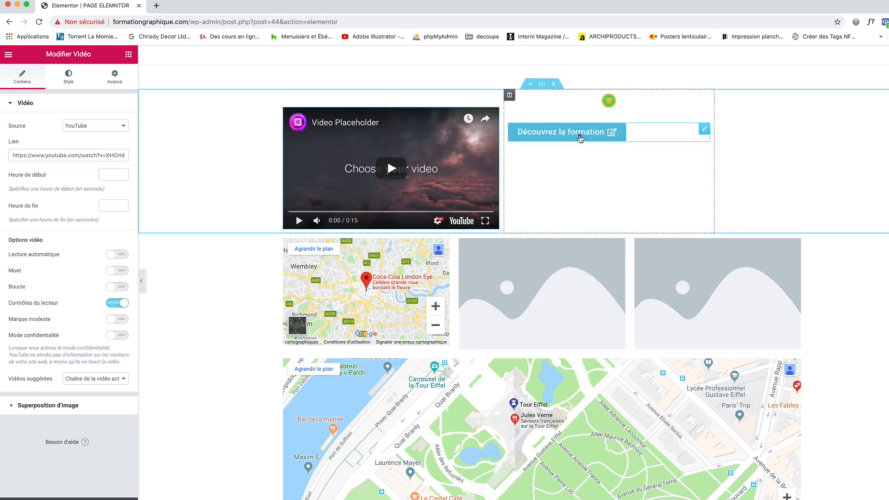
Step: Delete the "Découvrez la formation" button and the T-shirt icon to empty the second column
right_click(579, 135)
click(602, 251)
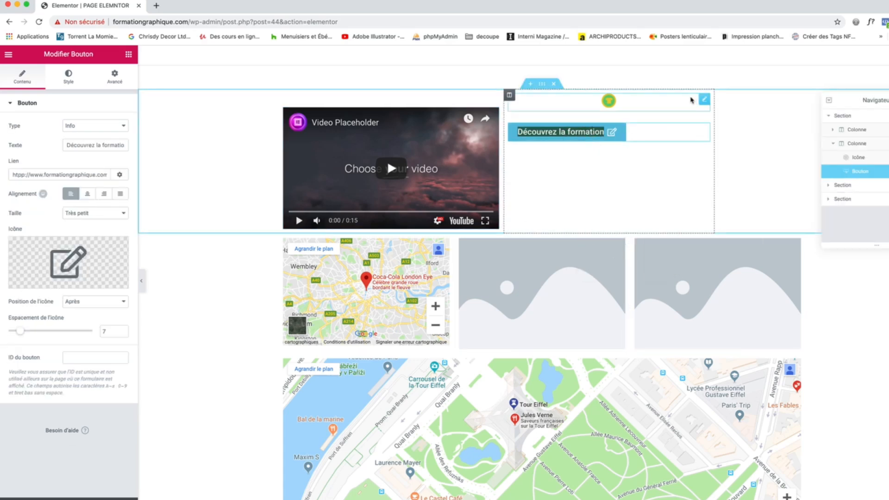
right_click(583, 133)
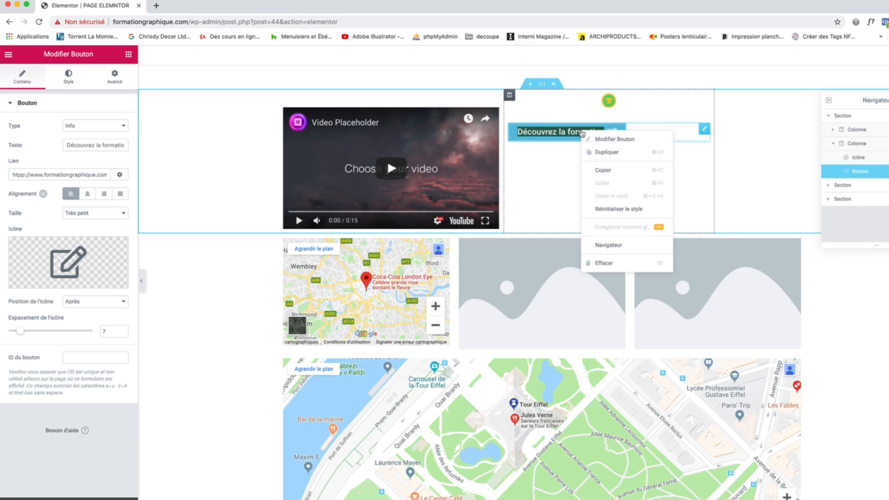
click(612, 263)
right_click(606, 100)
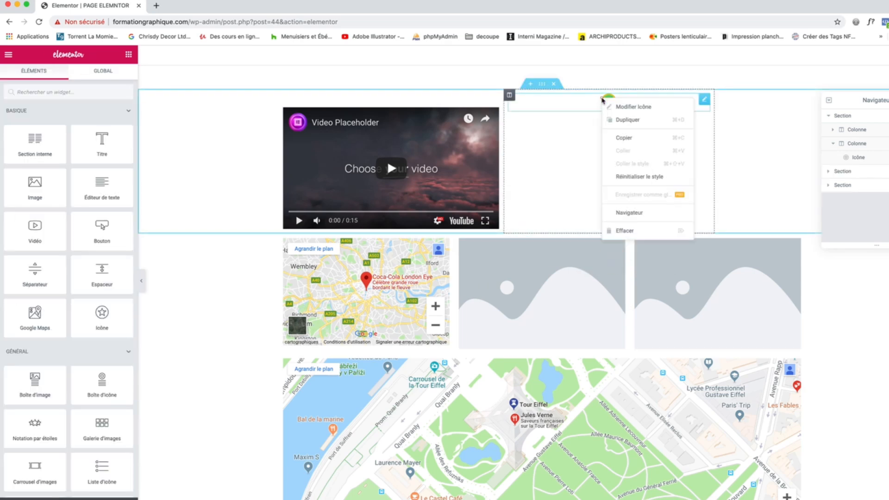
click(621, 213)
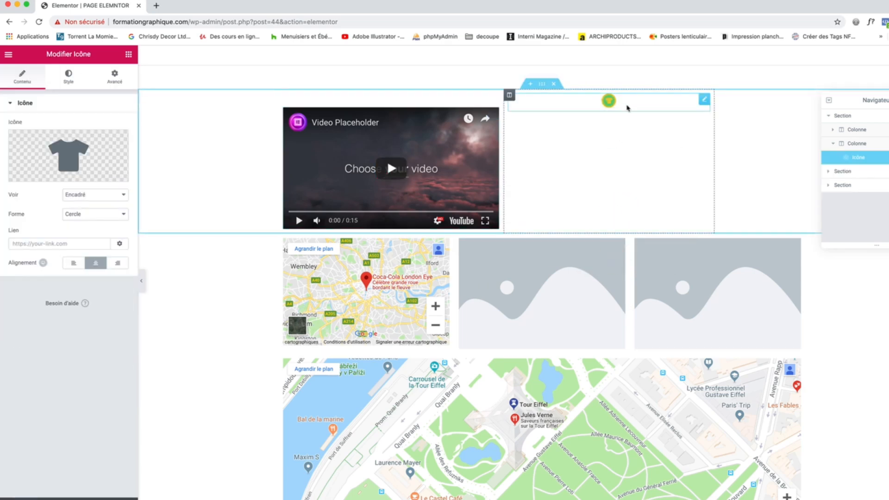
right_click(601, 103)
click(620, 236)
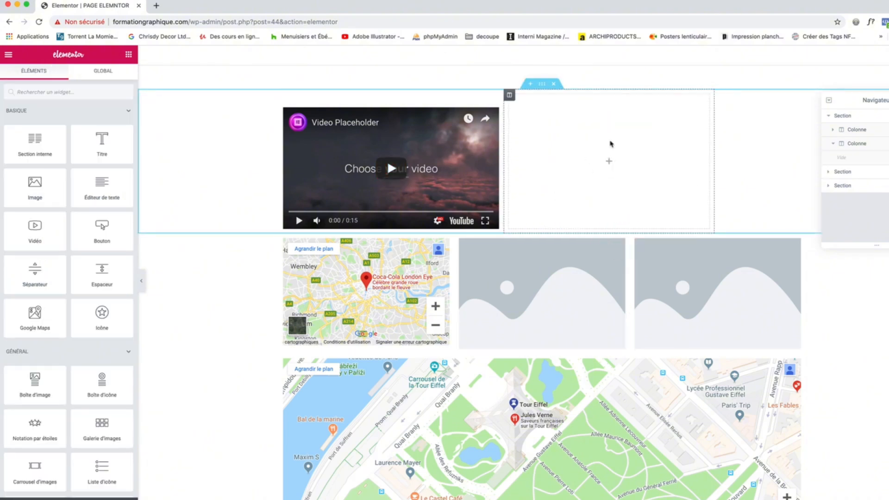
Step: Add a Boîte d'image widget to the empty second column and insert the Graphimeo diagram from the media library as its image
scroll(56, 273, down, 3)
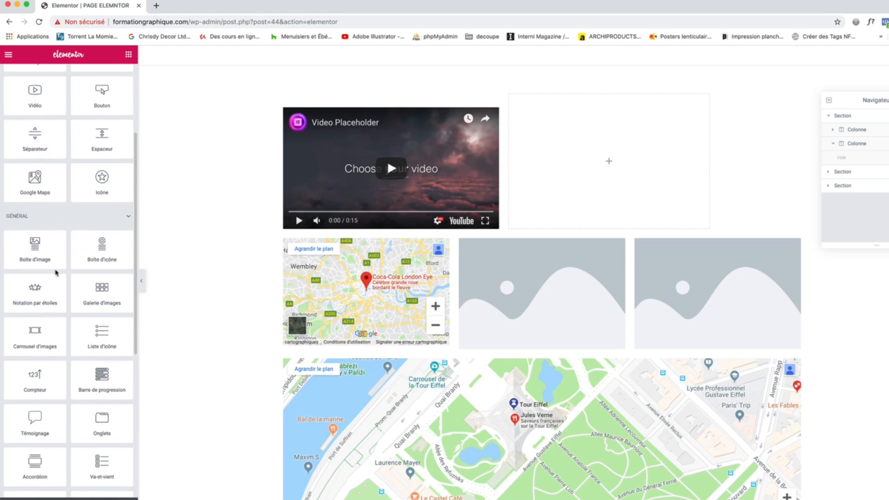
scroll(79, 217, down, 1)
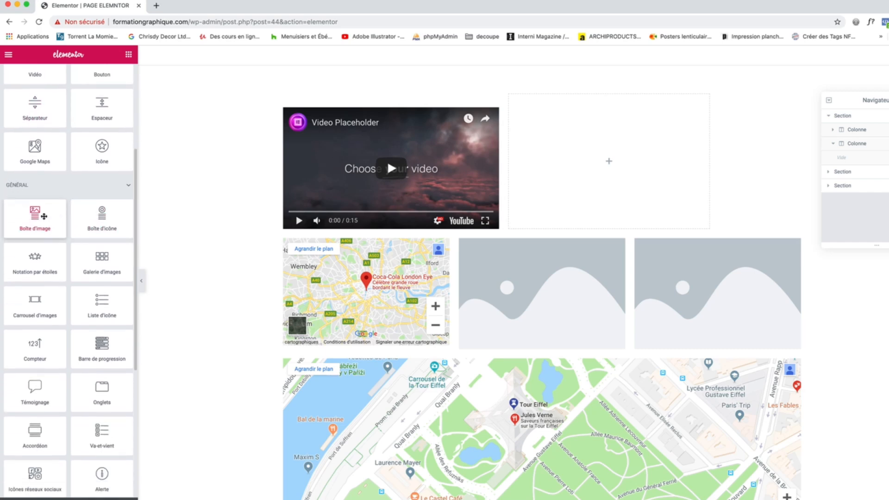
drag(44, 217, 596, 179)
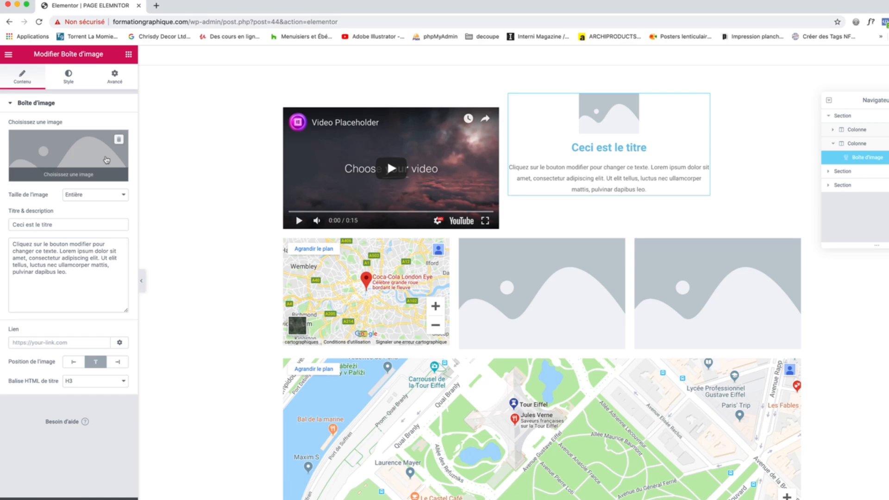
click(52, 141)
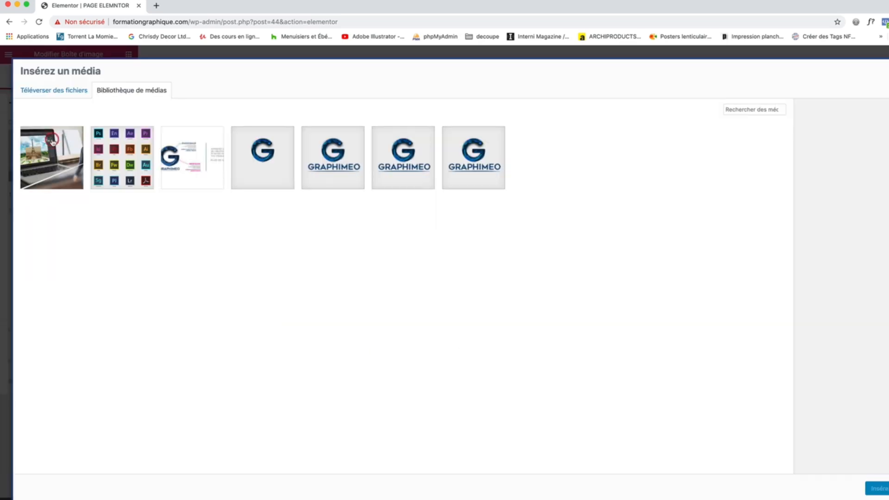
click(209, 158)
click(877, 489)
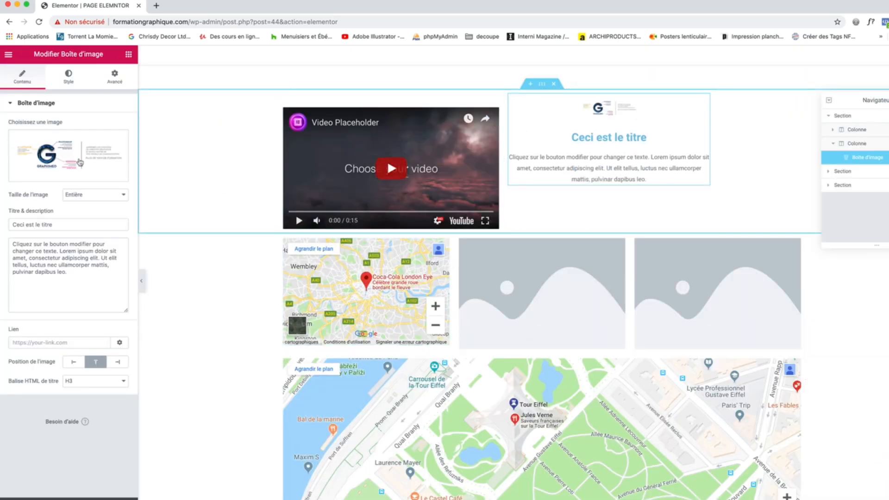
Step: Try the Large - 1024 x 1024 and Personnalisé sizes on the image box's picture and return it to Entière
click(78, 198)
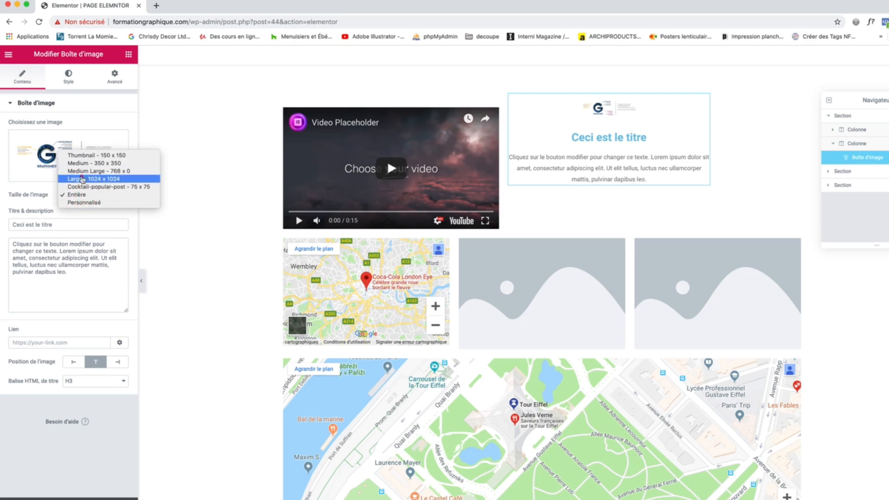
click(80, 179)
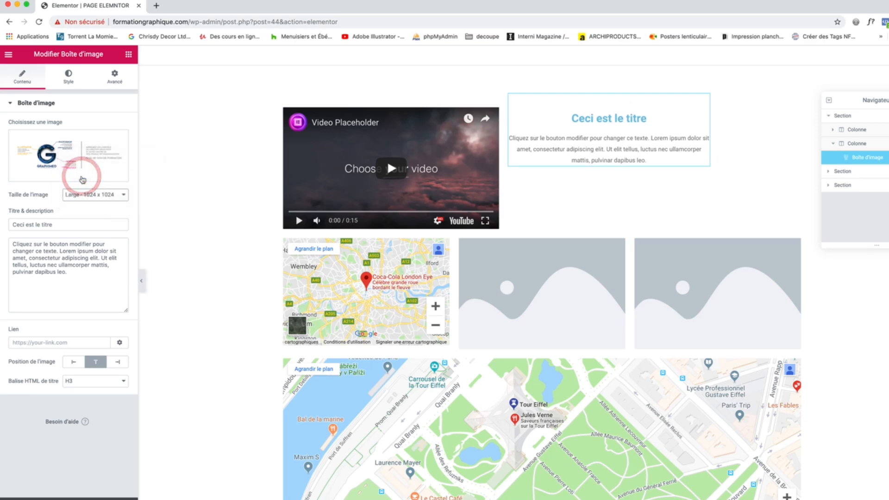
click(102, 199)
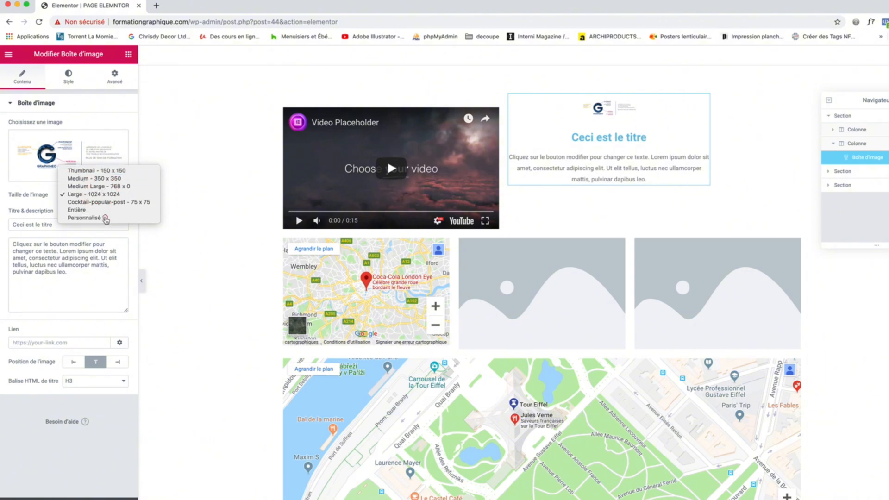
click(84, 217)
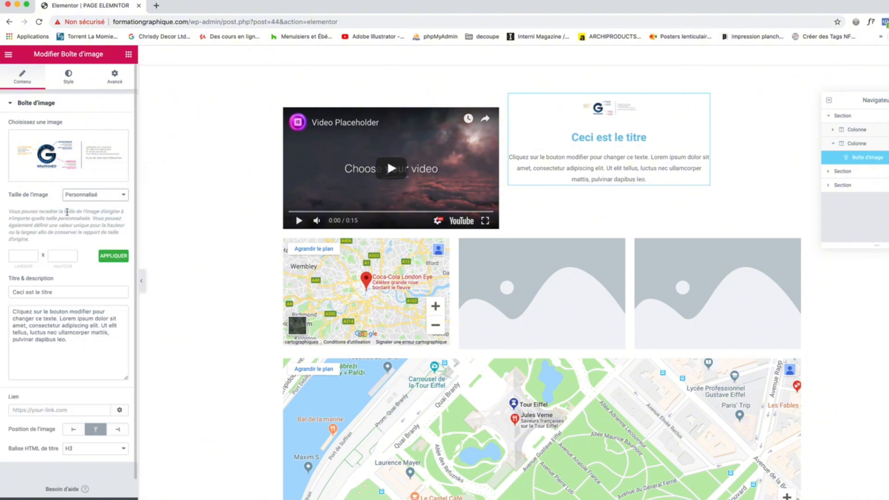
click(79, 197)
click(79, 185)
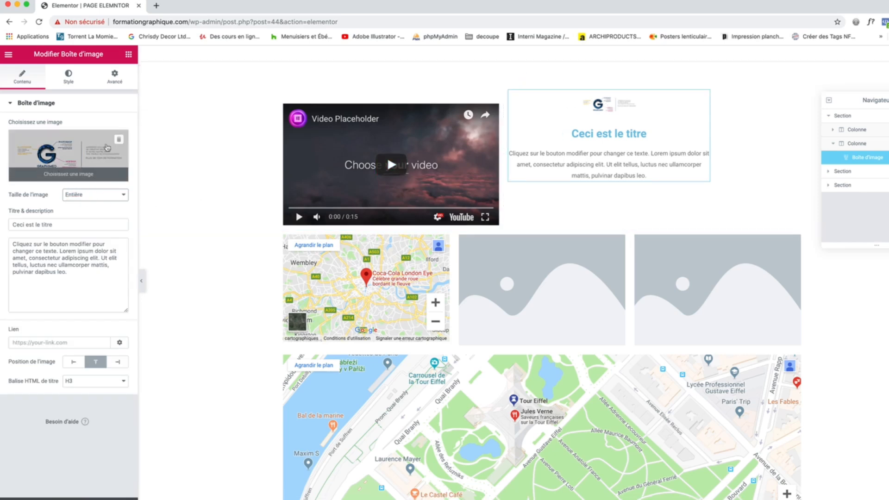
Step: Replace the image box's picture with the "logo adobe" image from the media library
click(97, 157)
click(131, 159)
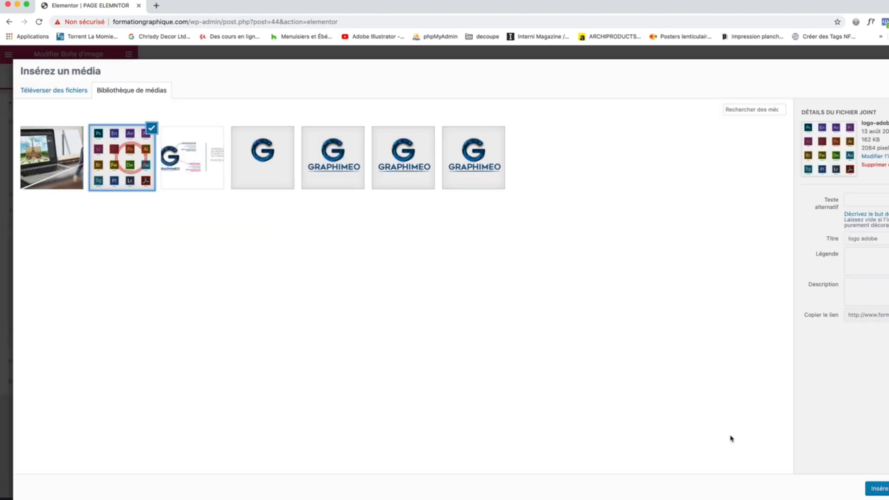
click(877, 488)
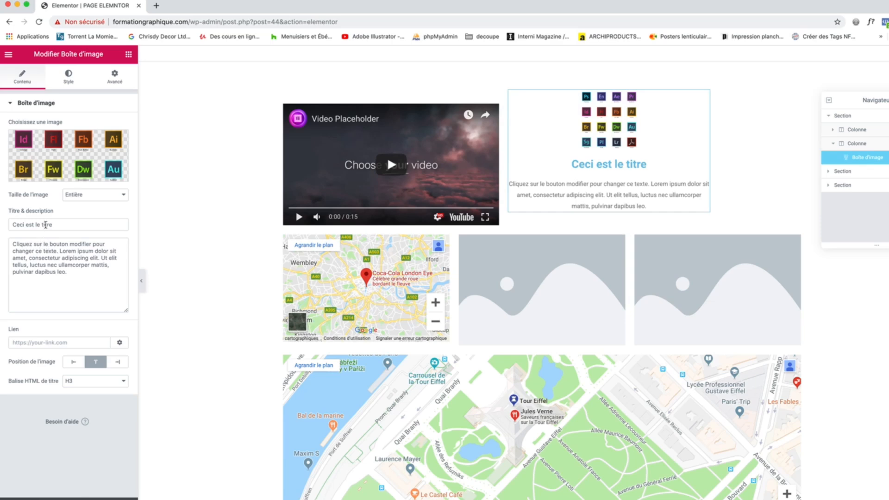
Step: Set the image box's title to "Formations Adobe" and select part of its description text
drag(68, 224, 13, 225)
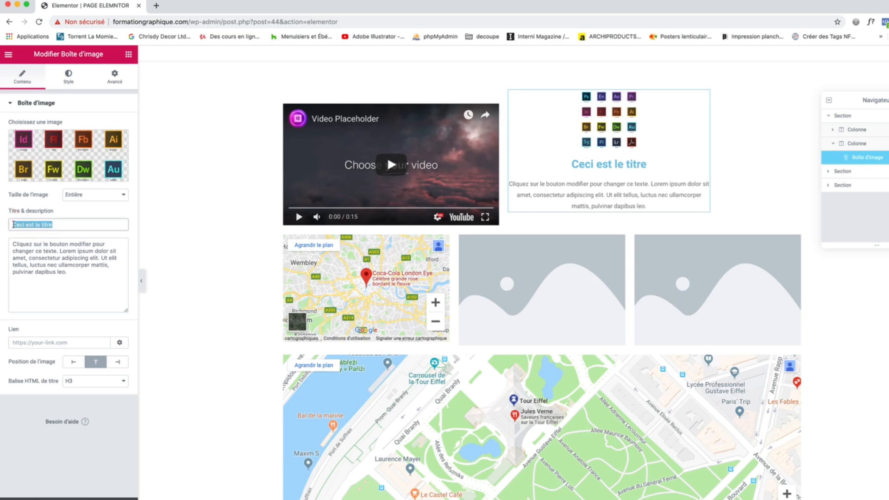
text(Formation)
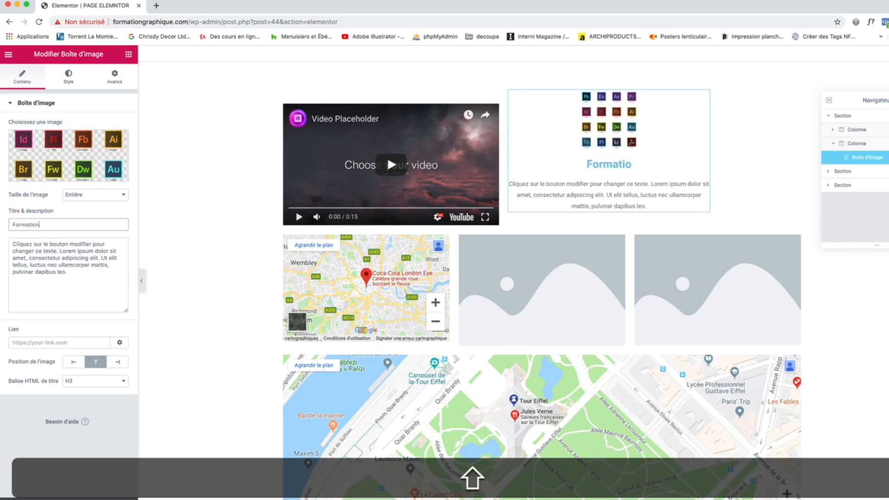
text(s Adobe)
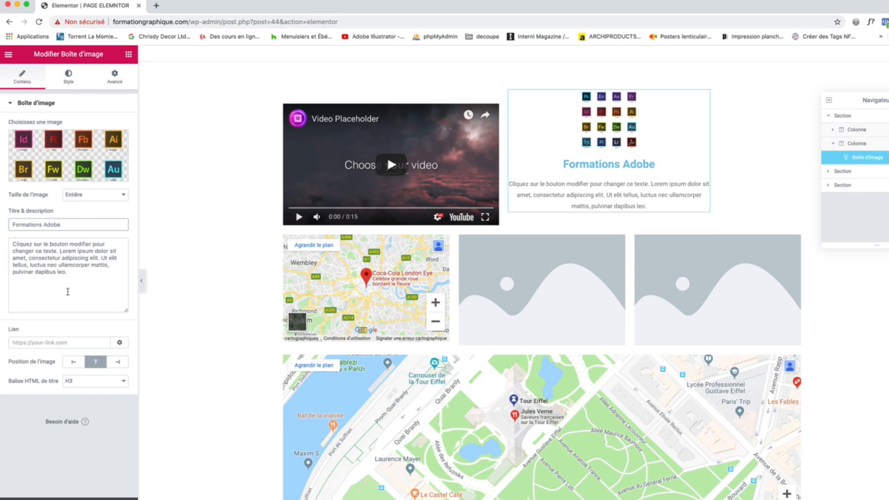
drag(88, 258, 41, 257)
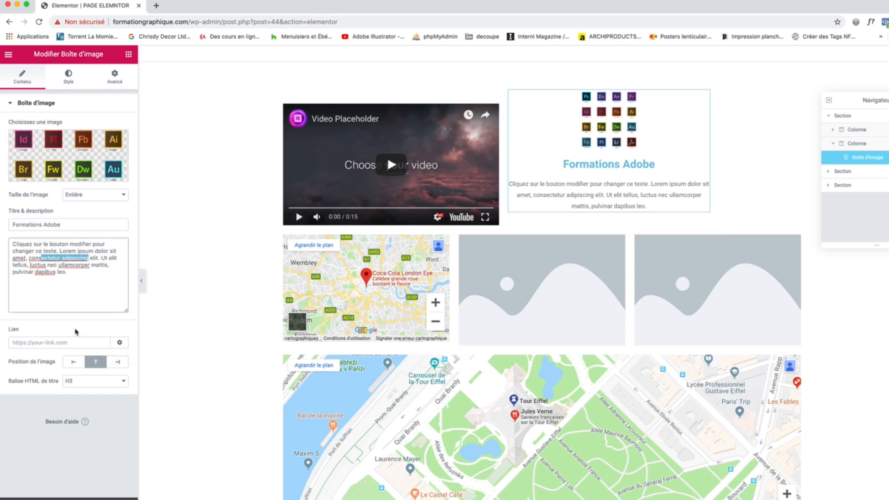
Step: Try the Haut and Droite image positions in the image box and place the picture to the left of the text
click(74, 362)
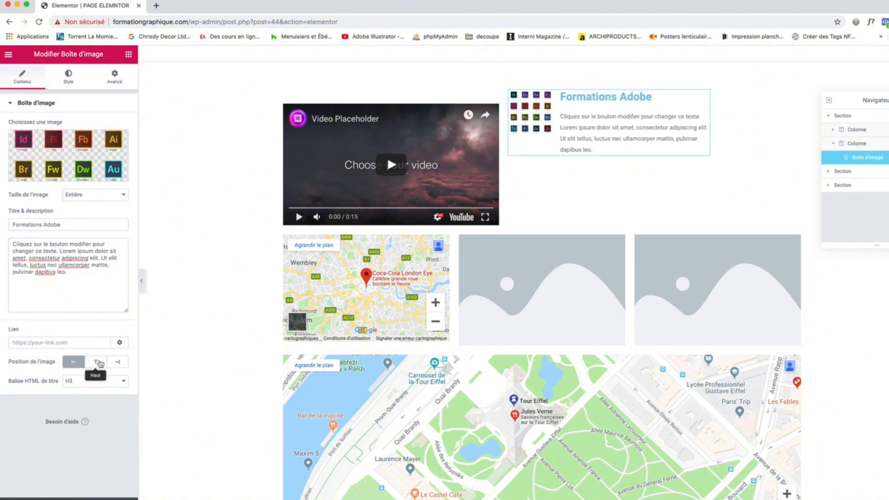
click(95, 362)
click(119, 362)
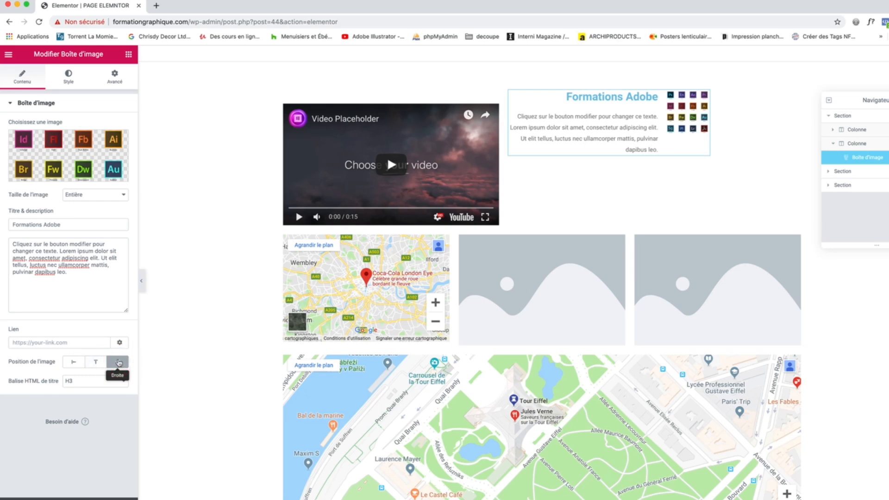
click(95, 363)
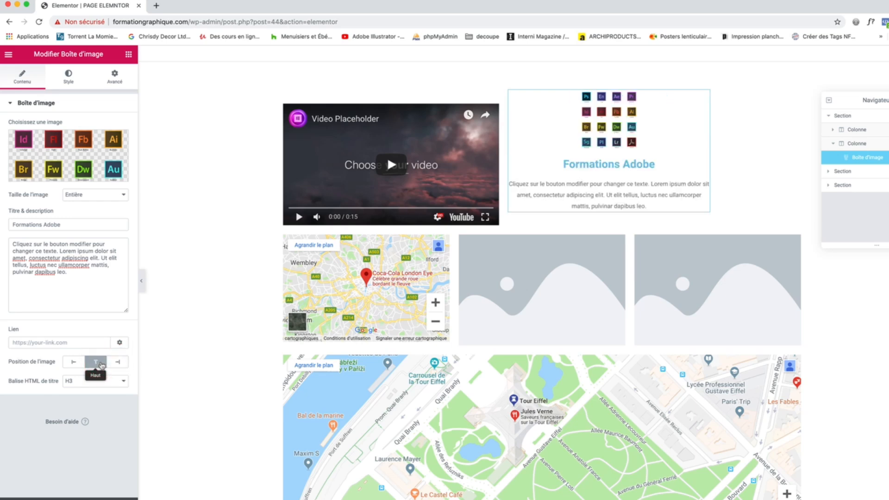
click(71, 364)
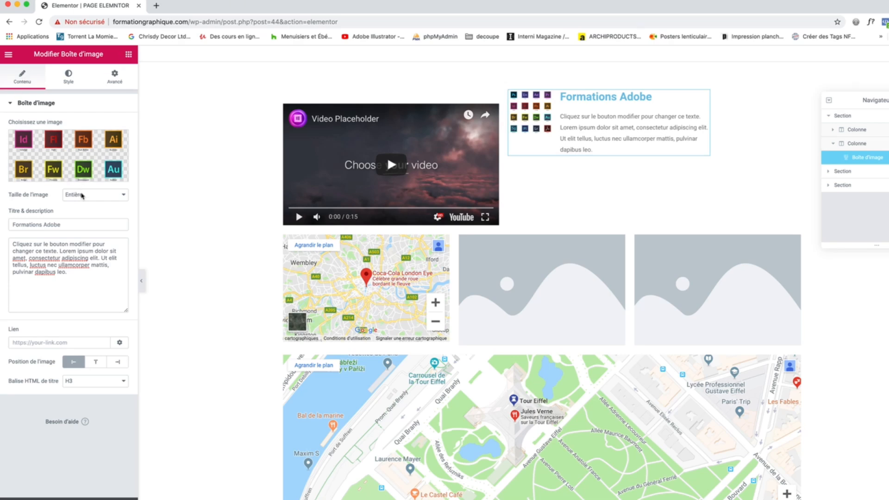
Step: Try the H2 and H6 tags for the image box's title and set its HTML tag to H1
click(82, 382)
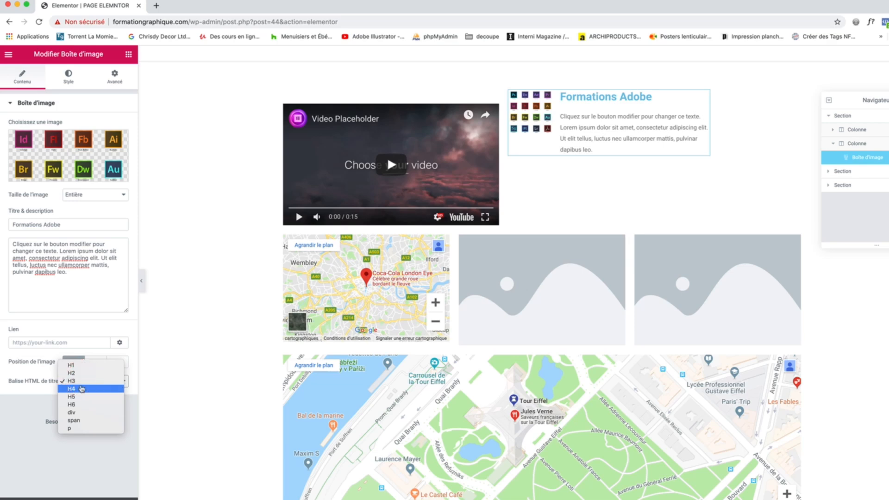
click(81, 373)
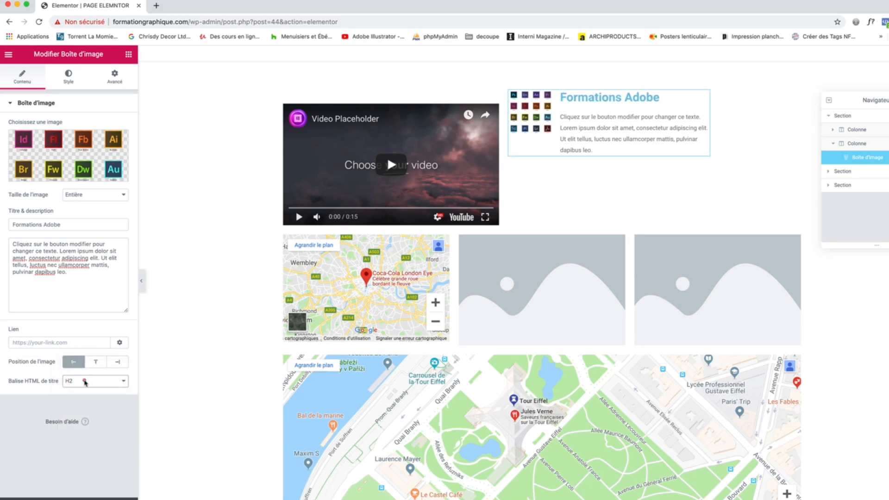
click(85, 382)
click(81, 374)
click(87, 383)
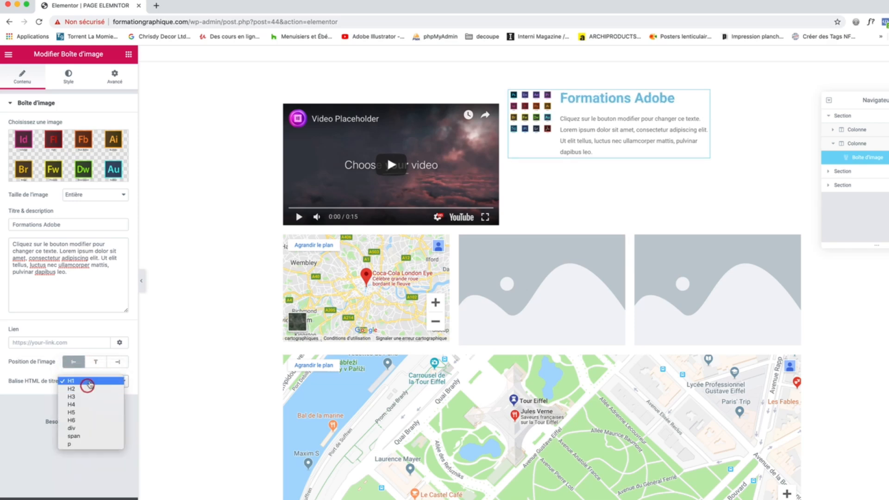
click(87, 421)
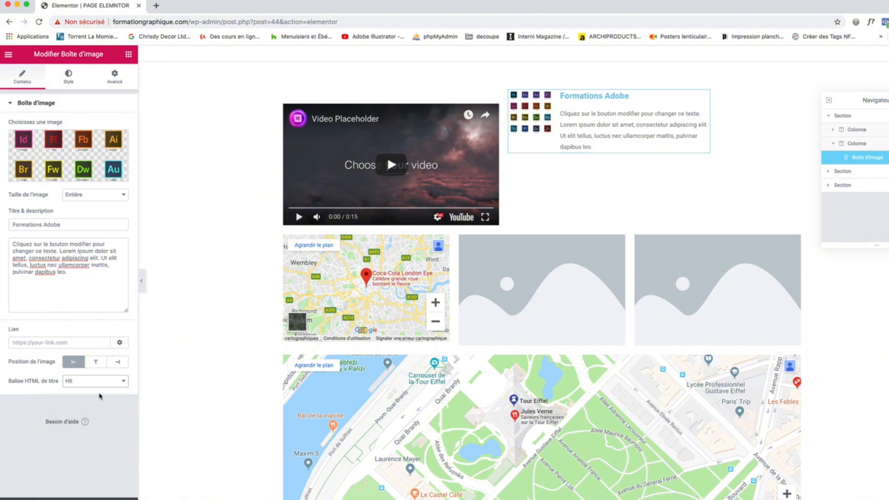
click(95, 382)
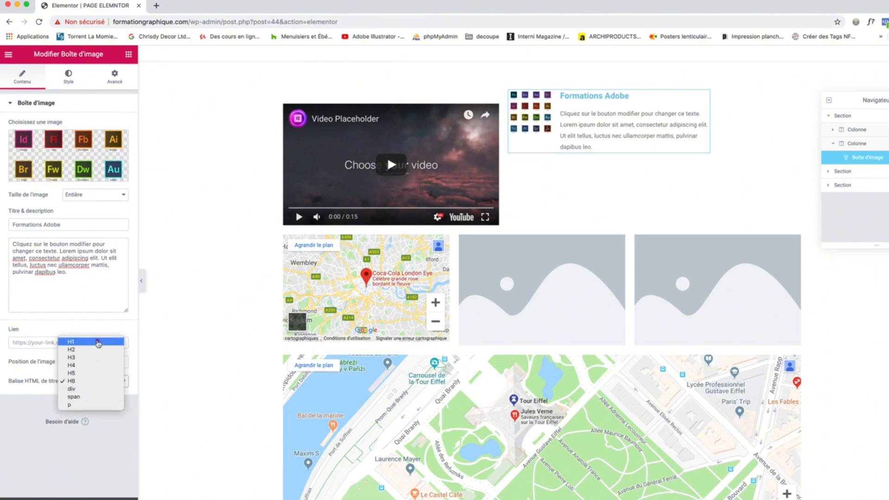
click(98, 342)
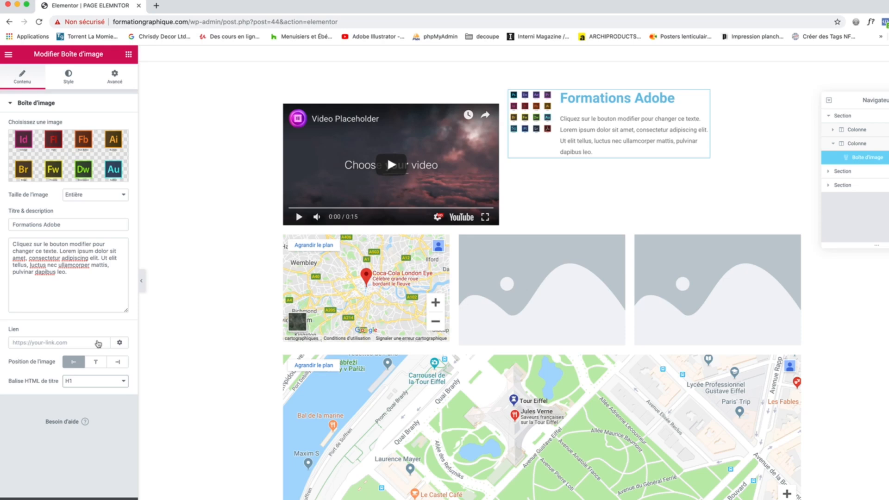
Step: Set the image box's picture spacing to 14 and its width to 45 %, after trying a width of 100 %
click(69, 76)
drag(24, 139, 21, 138)
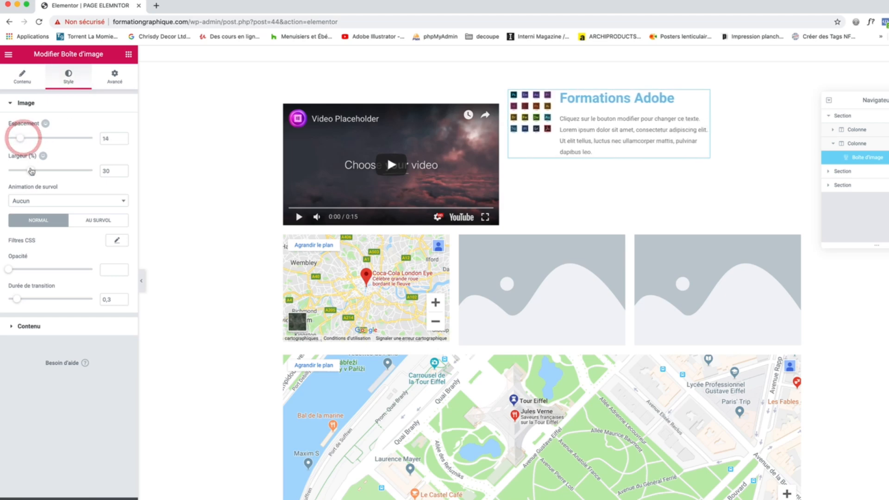
drag(31, 172, 105, 171)
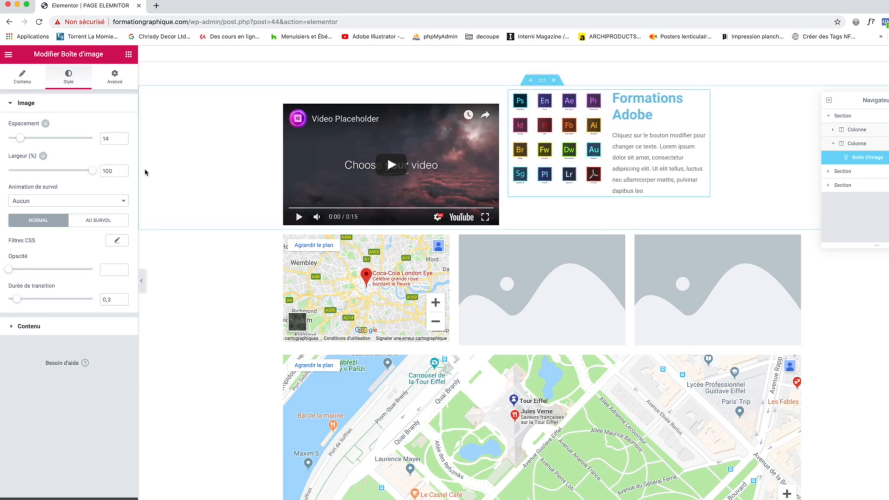
drag(92, 171, 44, 171)
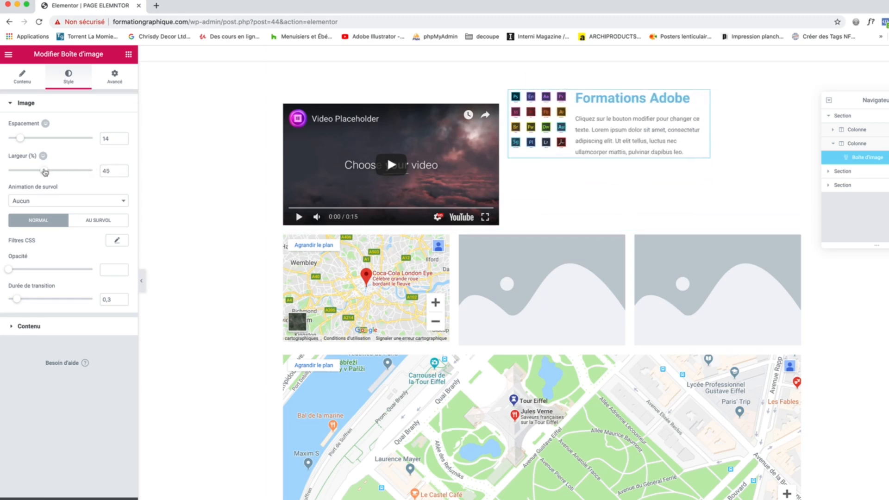
Step: Try the Pulse hover animation on the image box's picture and set it to Wobble To Bottom Right
click(58, 201)
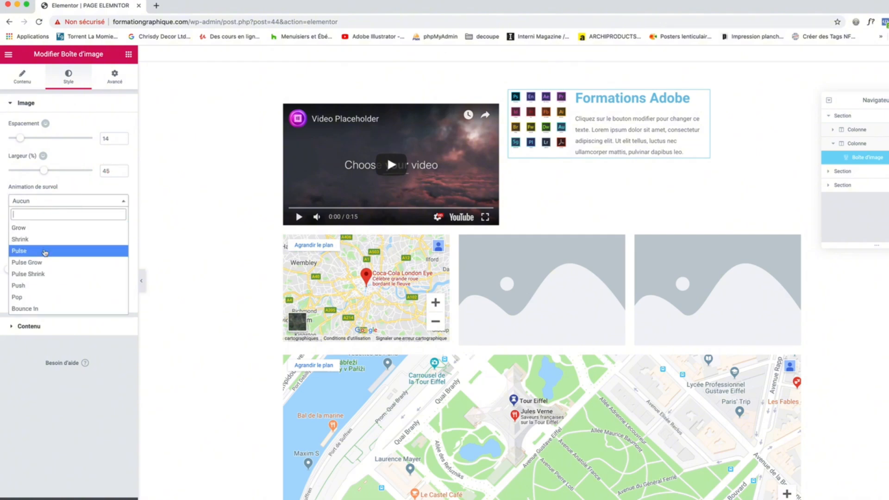
click(44, 250)
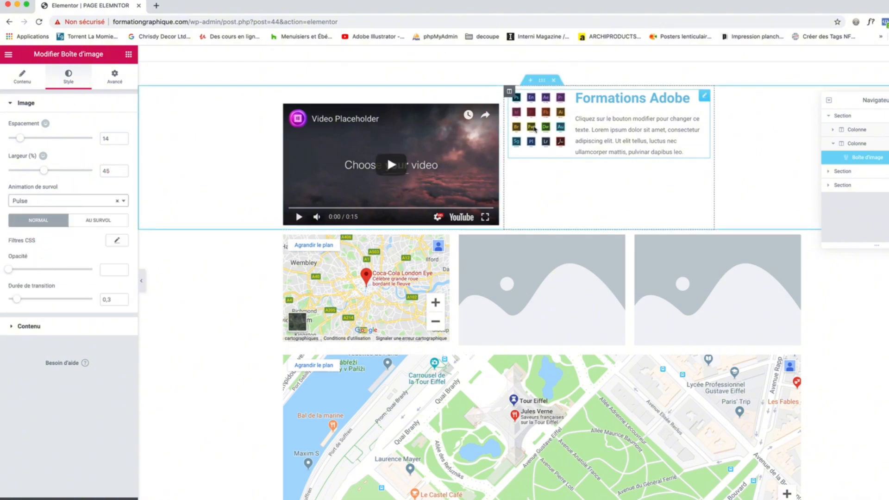
click(68, 204)
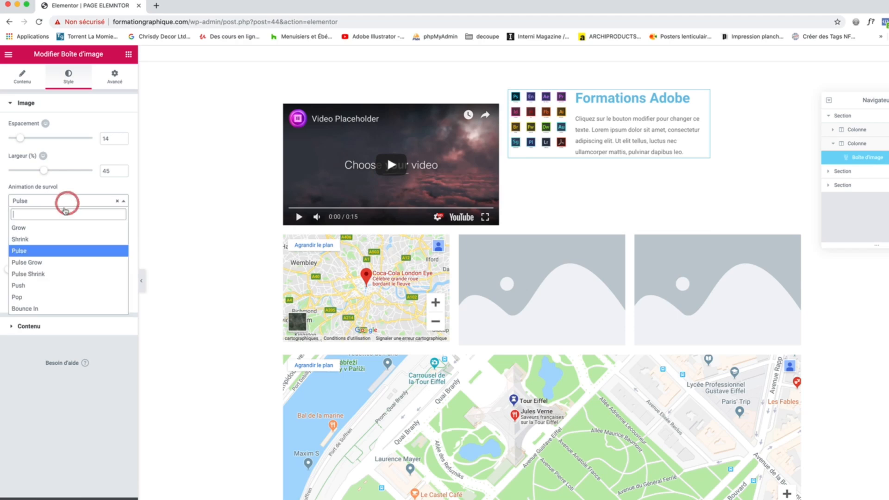
scroll(63, 228, down, 10)
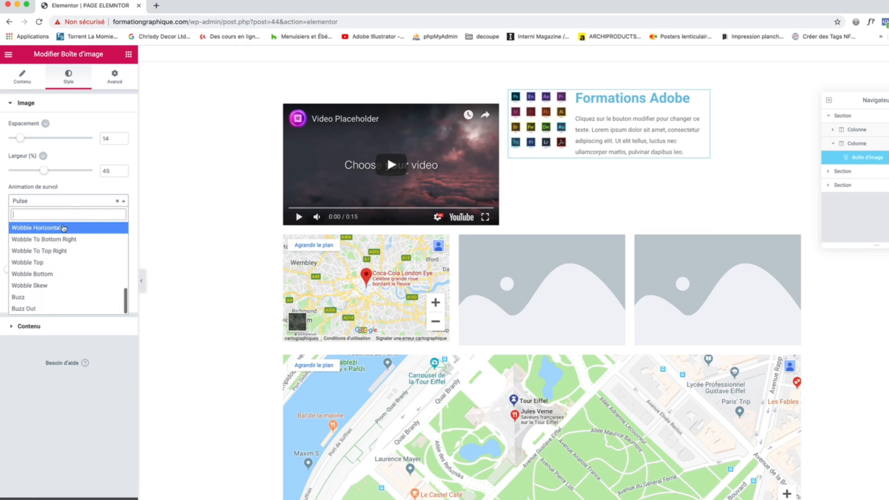
click(60, 240)
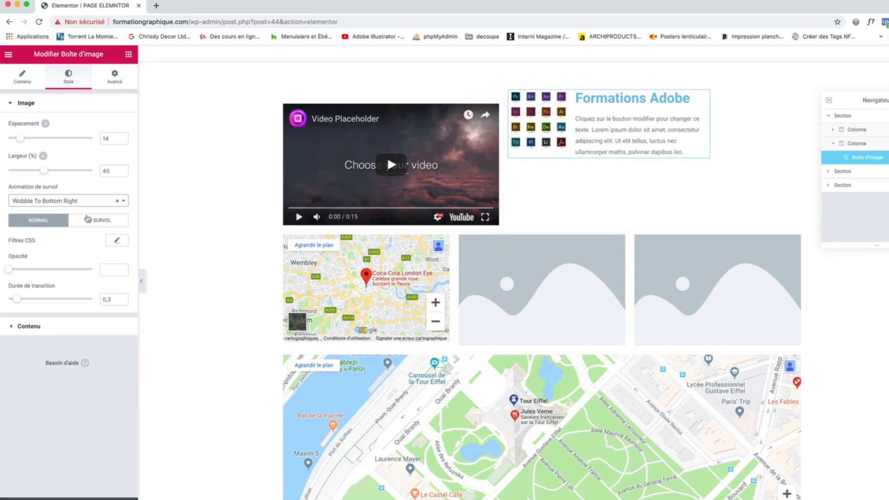
Step: Centre the image box's content, set its vertical alignment to Milieu and its title spacing to 0
click(9, 330)
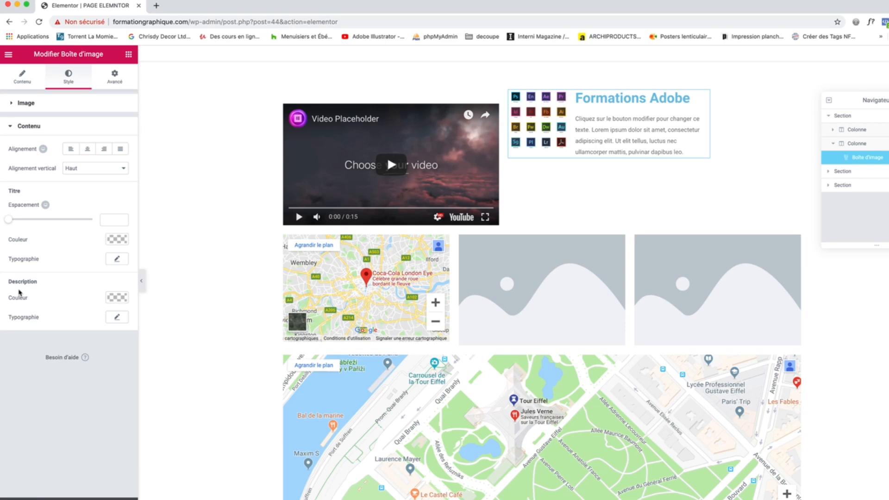
click(82, 149)
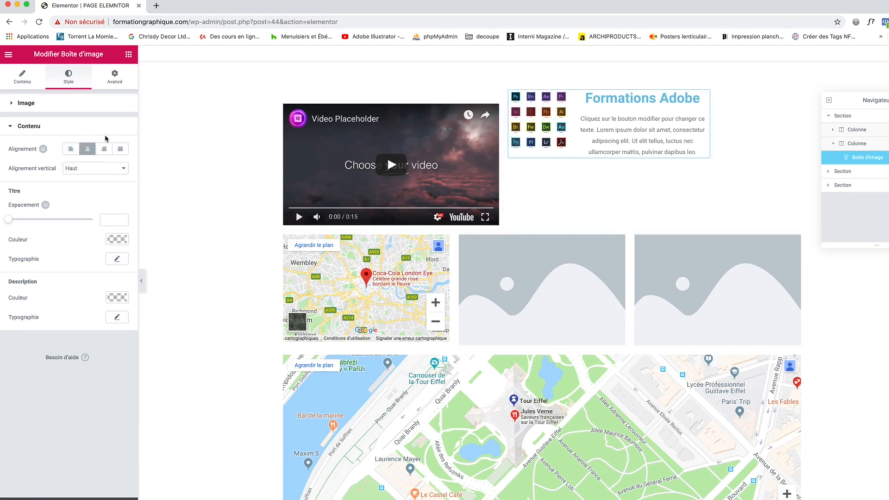
click(96, 168)
click(96, 176)
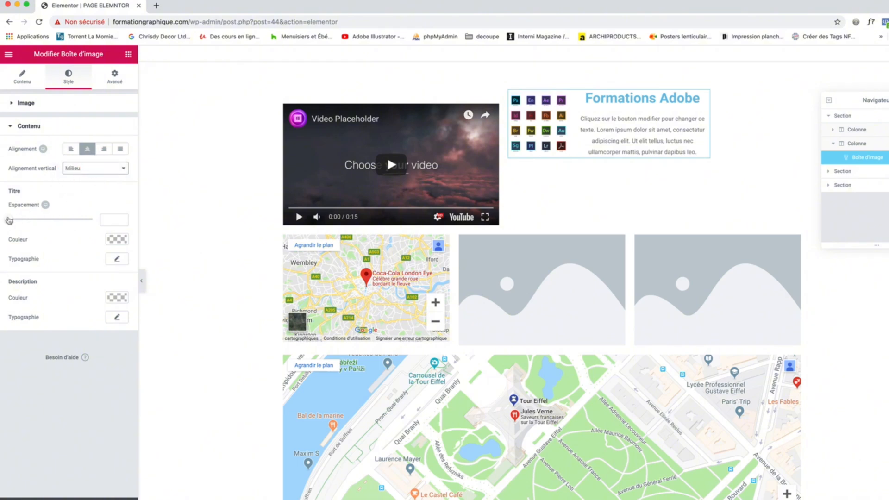
mouse_move(8, 220)
mouse_down()
mouse_move(74, 220)
mouse_move(7, 219)
mouse_up()
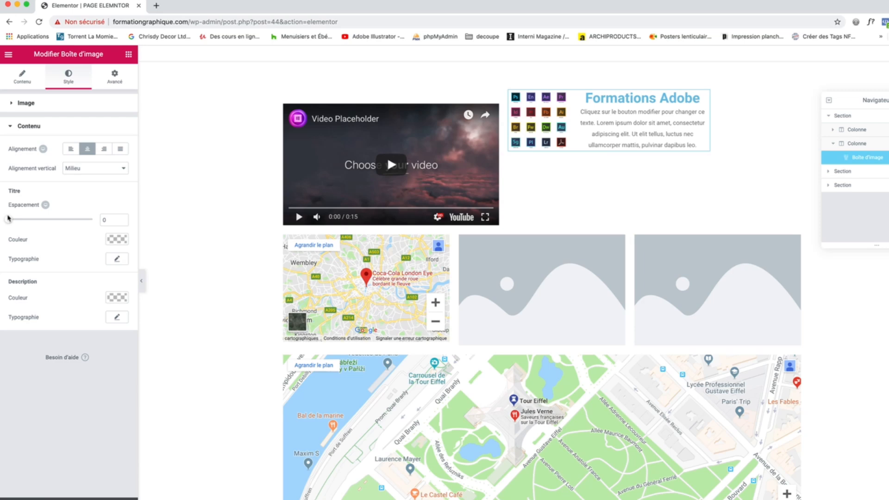
Step: Look over the image box's content settings and its advanced settings
click(33, 75)
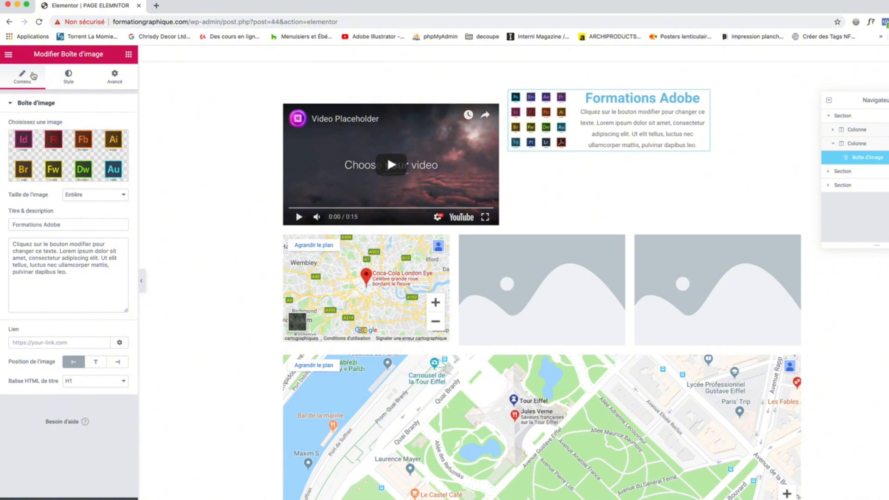
click(116, 77)
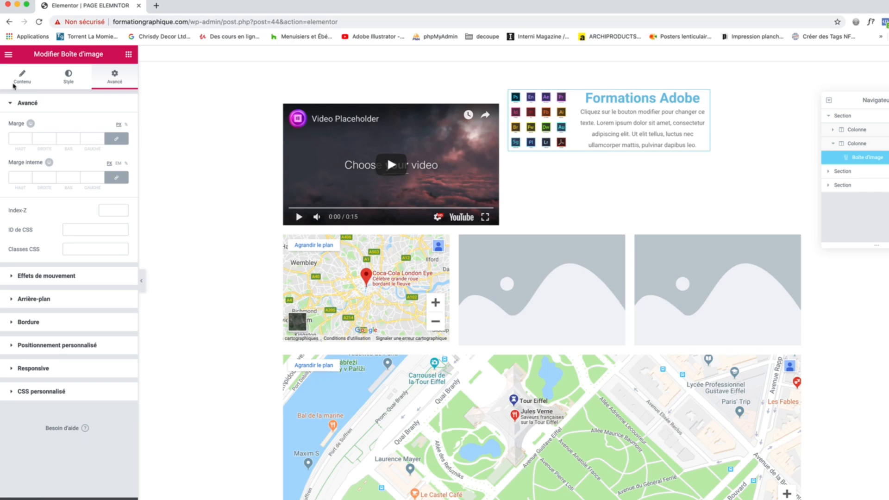
click(19, 79)
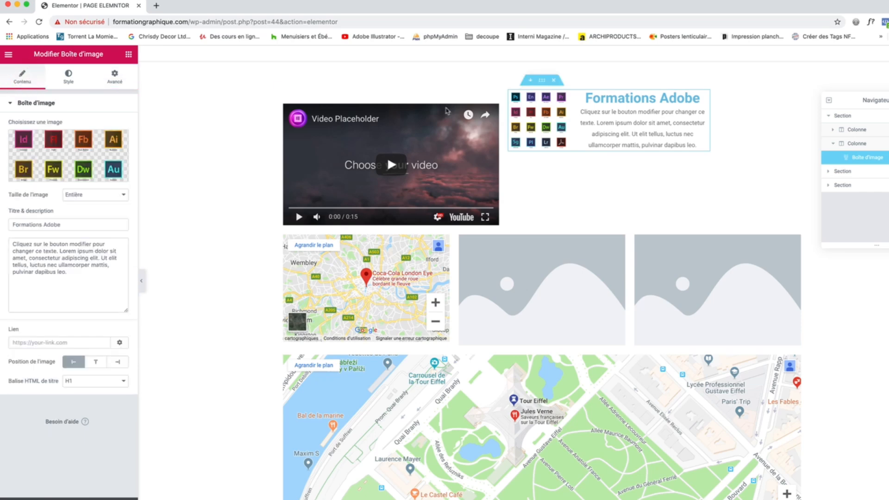
Step: Play the placeholder video briefly, open the London Eye map's settings for editing and return to the image box's settings
click(616, 149)
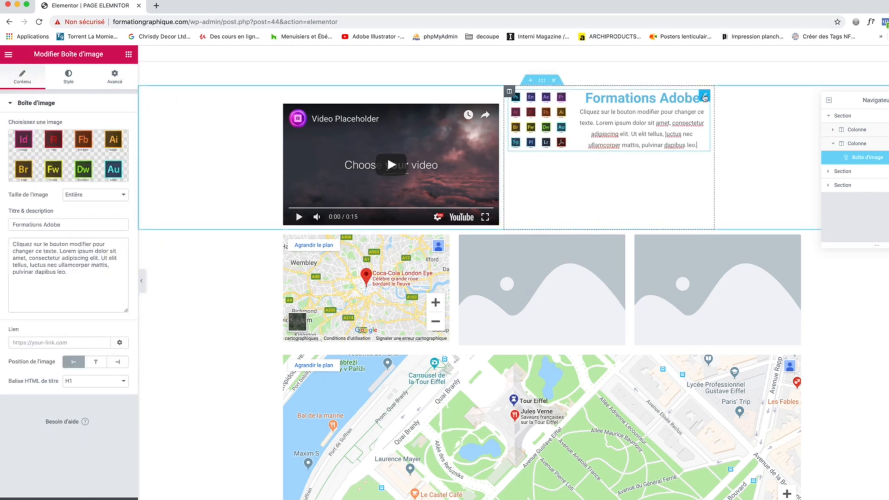
click(430, 203)
click(299, 217)
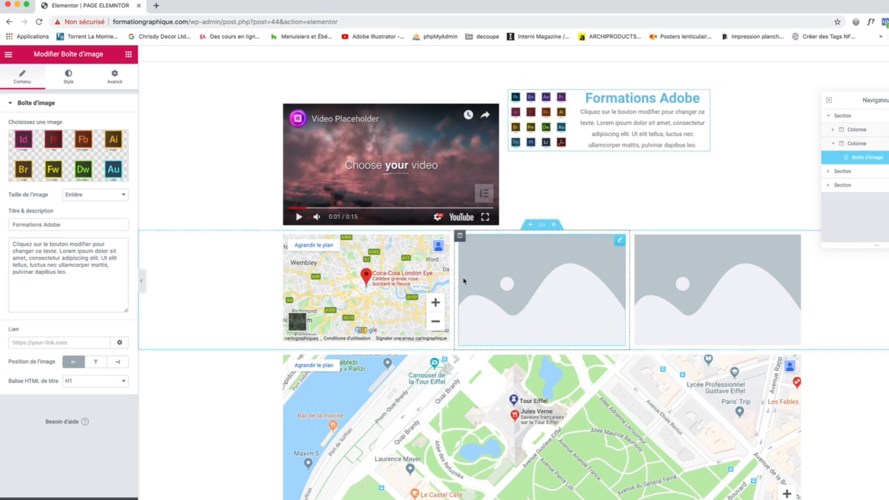
click(444, 240)
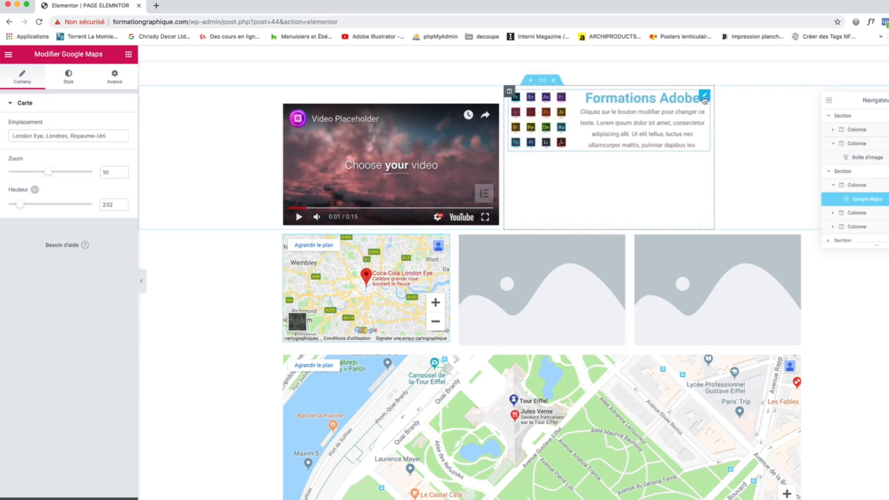
click(704, 98)
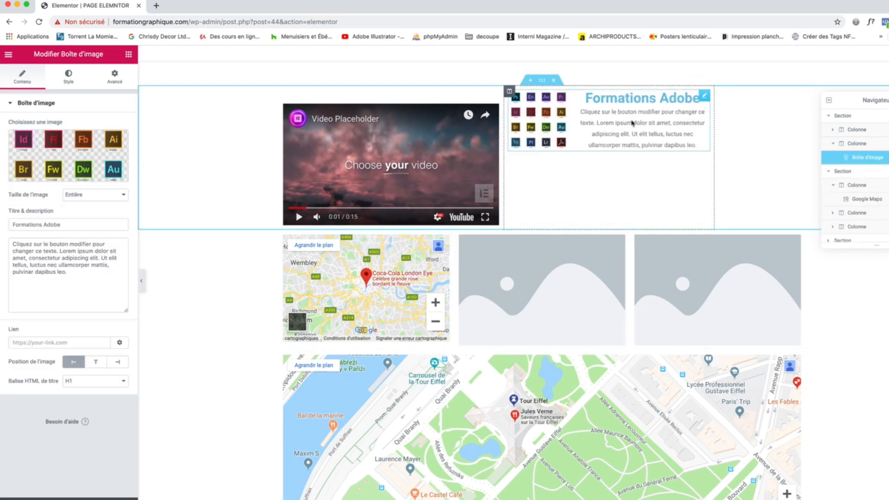
Step: Return to the widget list and browse to the Général widgets
click(129, 54)
scroll(49, 342, down, 2)
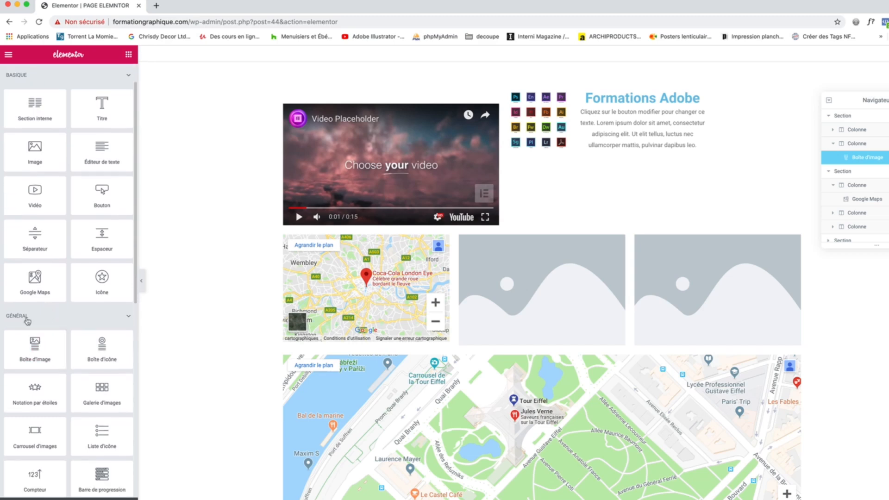